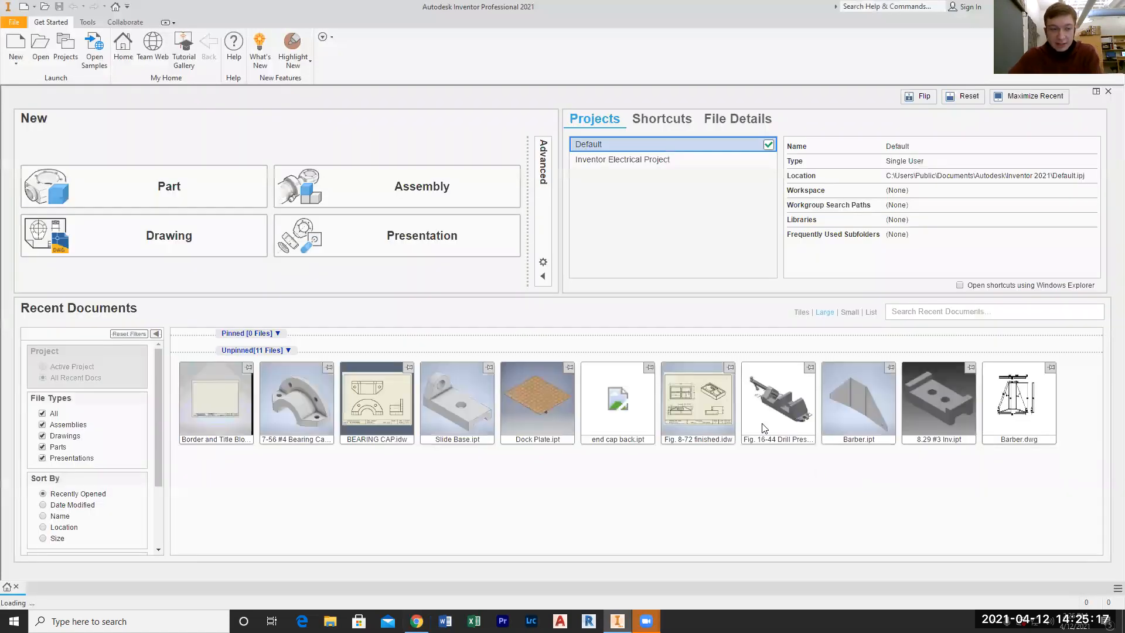
Create a new drawing and set its sheet size to A
mouse_move(756, 424)
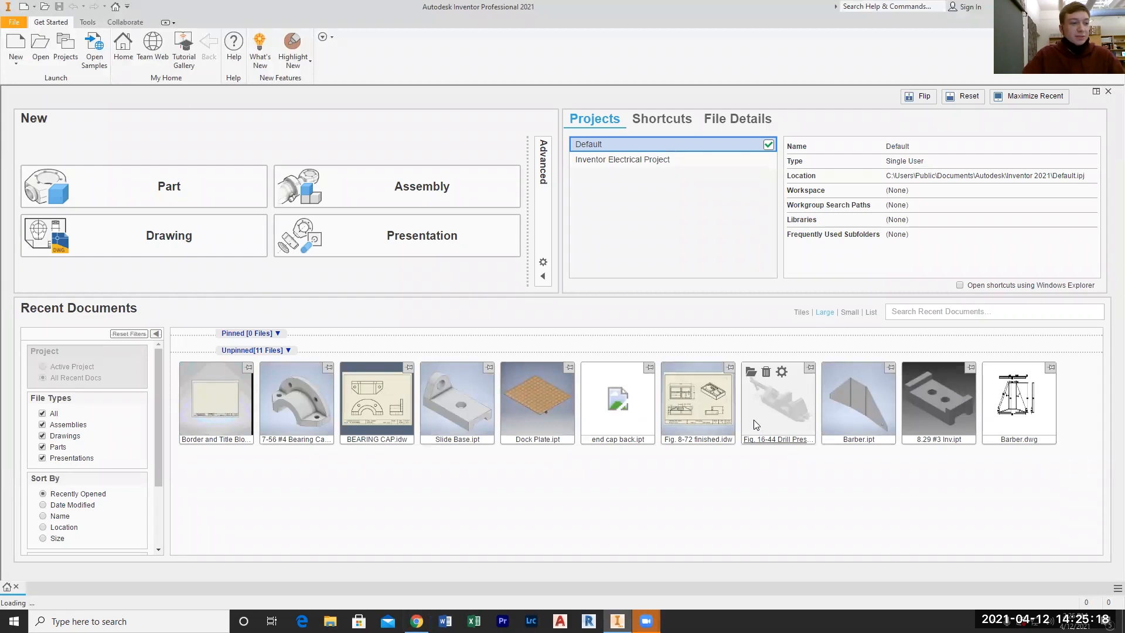
click(183, 243)
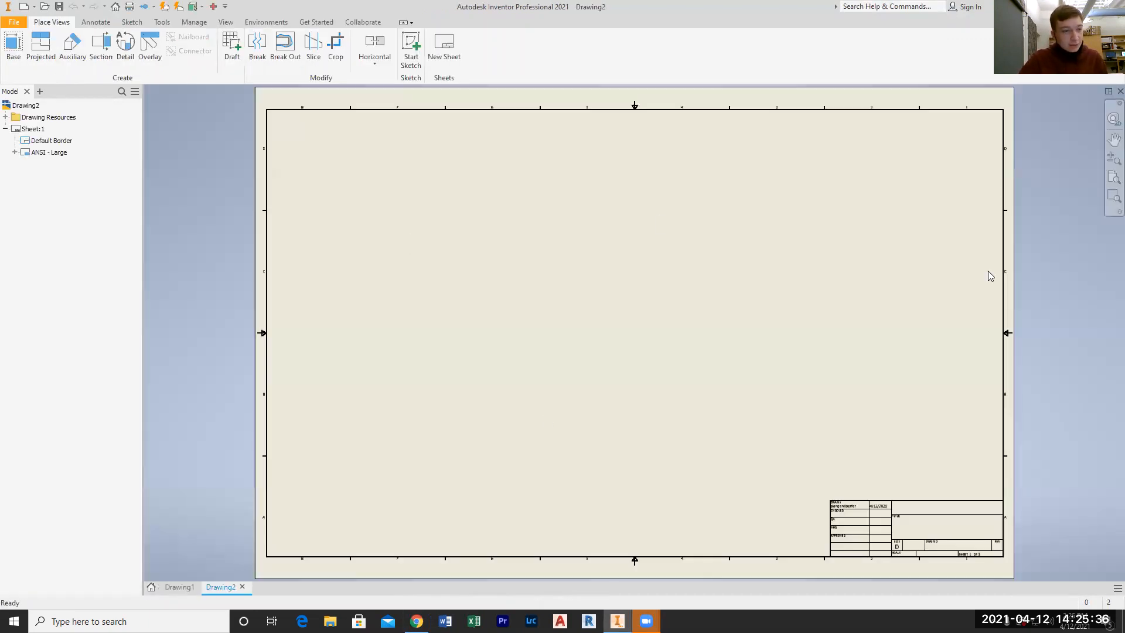
click(30, 129)
right_click(38, 128)
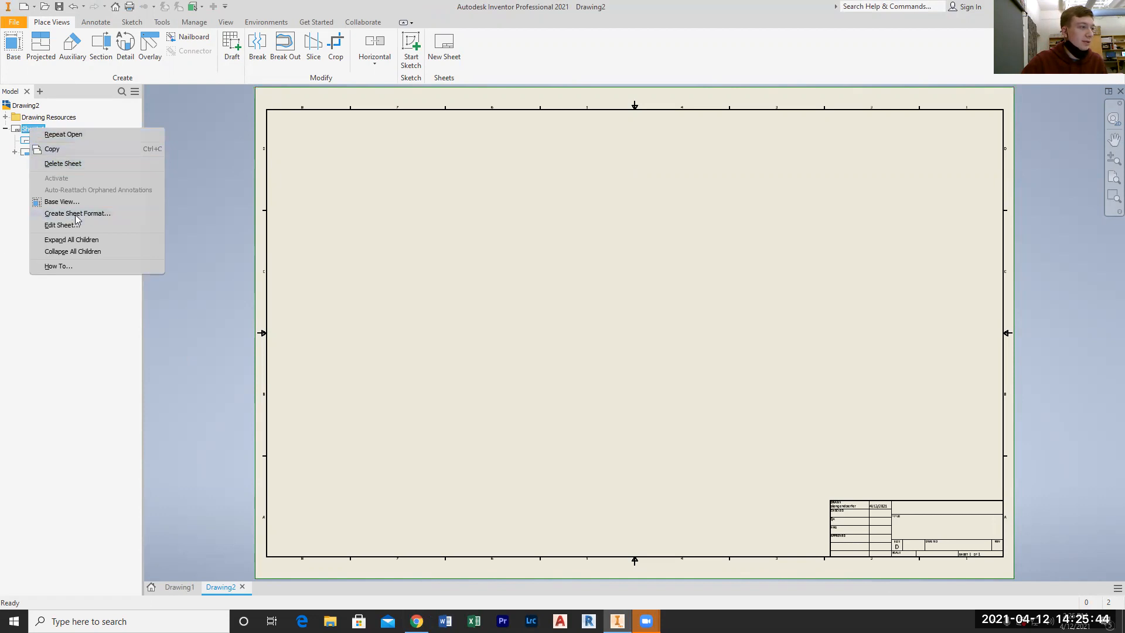
click(58, 225)
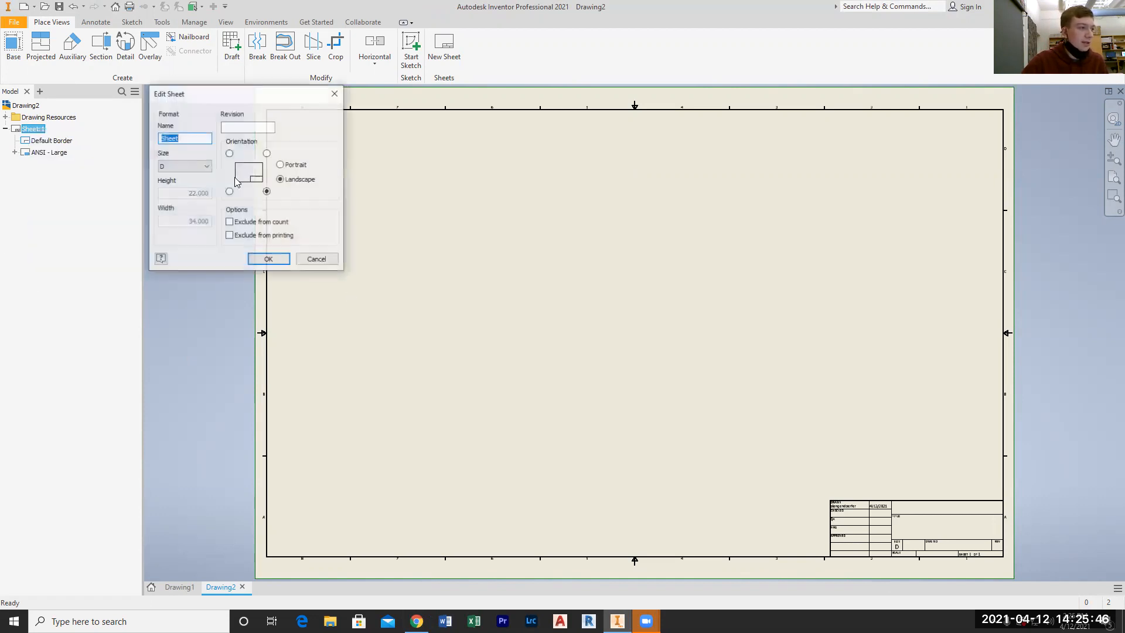
click(193, 166)
click(193, 176)
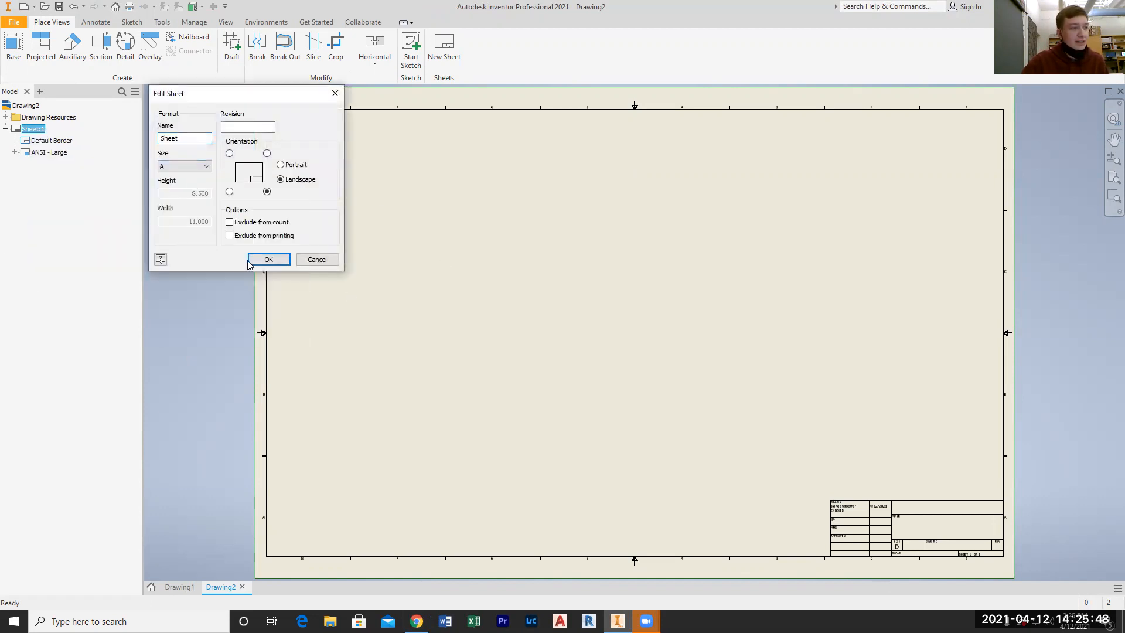
click(268, 259)
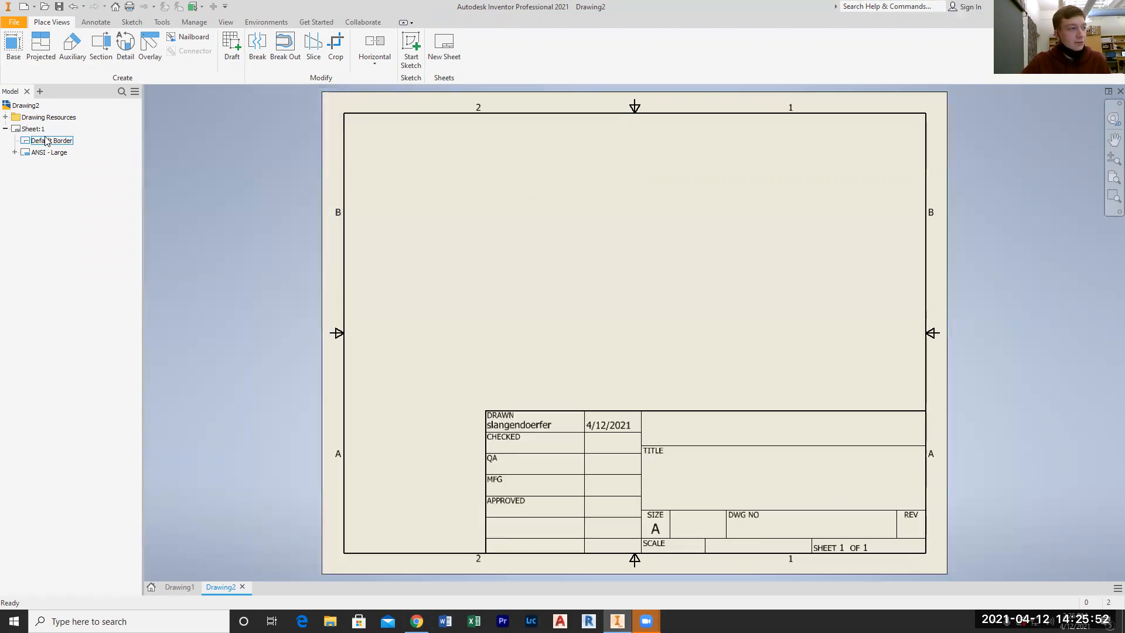
Delete the Default Border and the ANSI - Large title block from Sheet:1
right_click(49, 140)
click(73, 160)
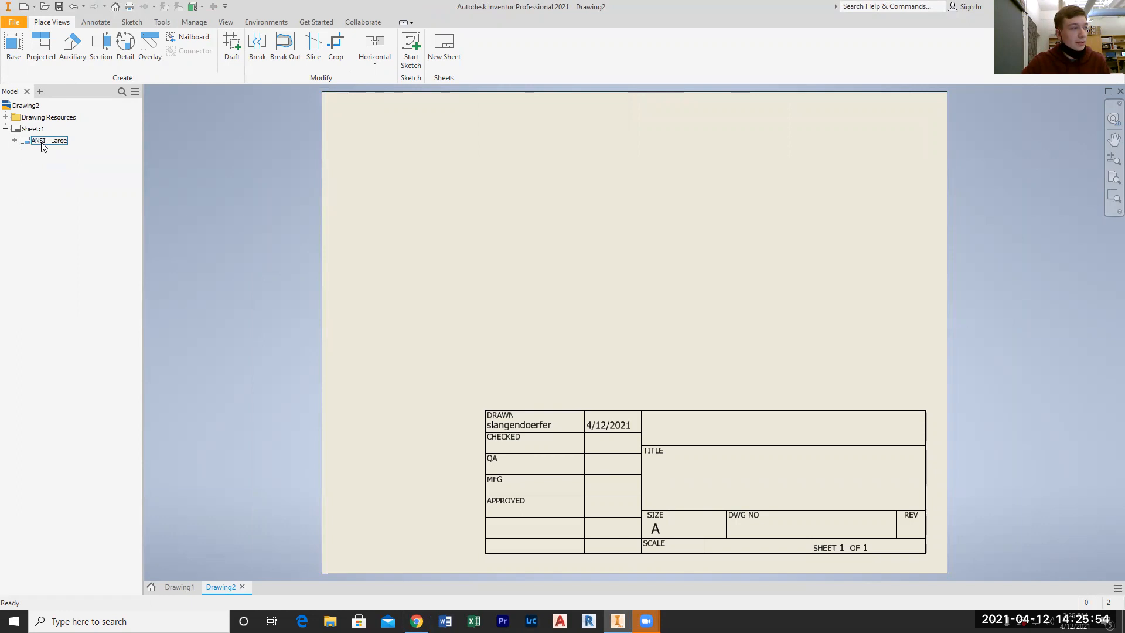
right_click(41, 141)
click(75, 163)
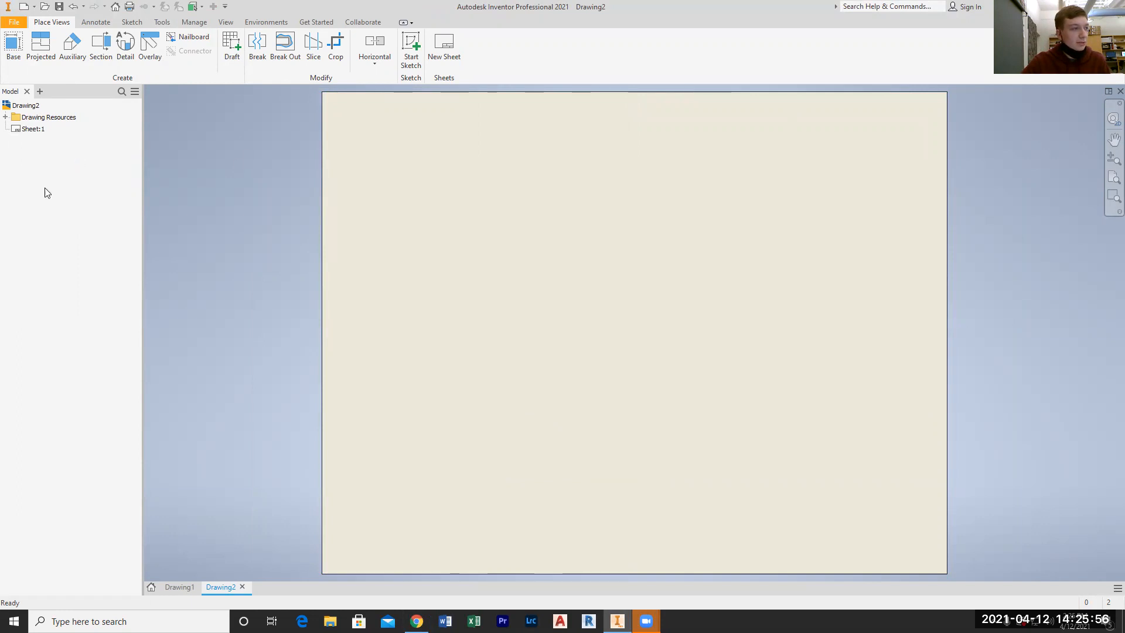
Expand the drawing resources for borders and title blocks, and start defining a new border
click(5, 118)
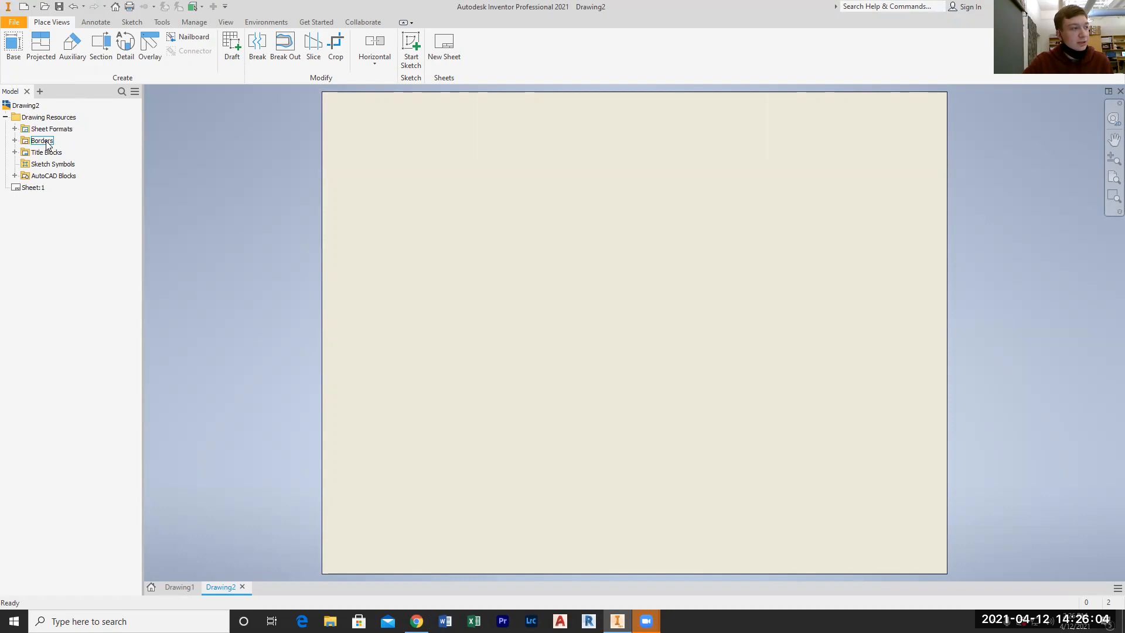
click(14, 141)
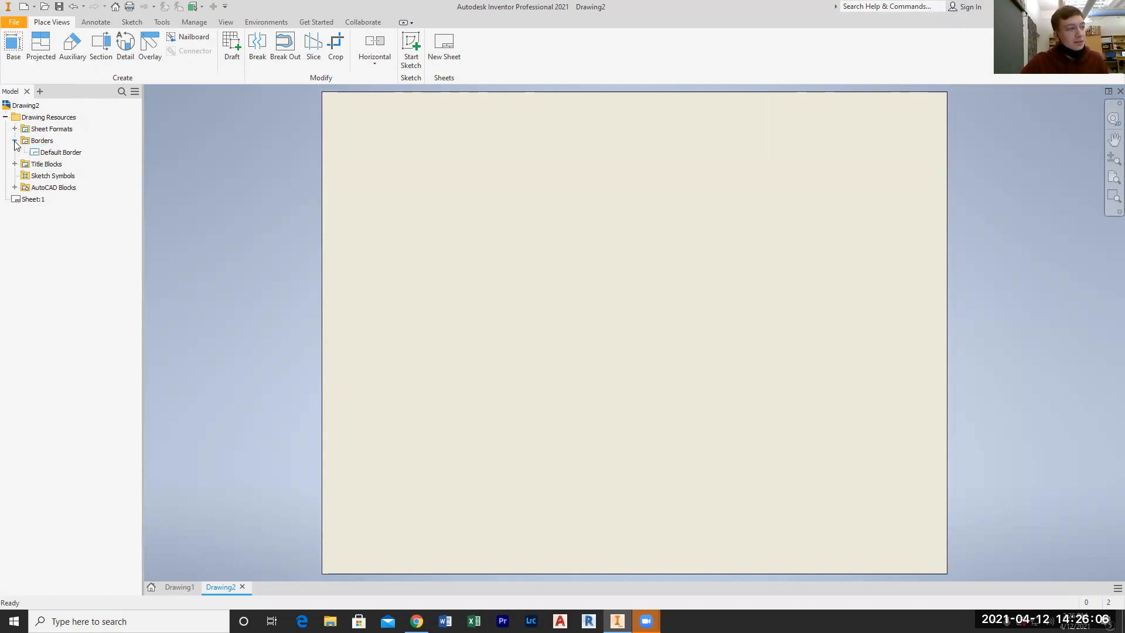
click(15, 164)
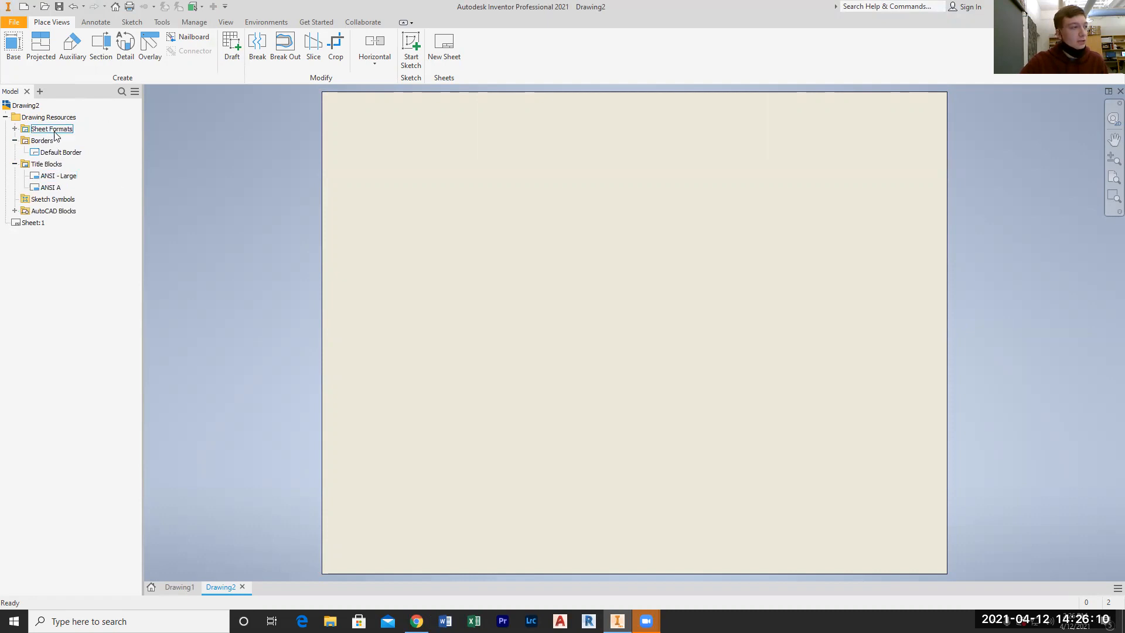
right_click(39, 141)
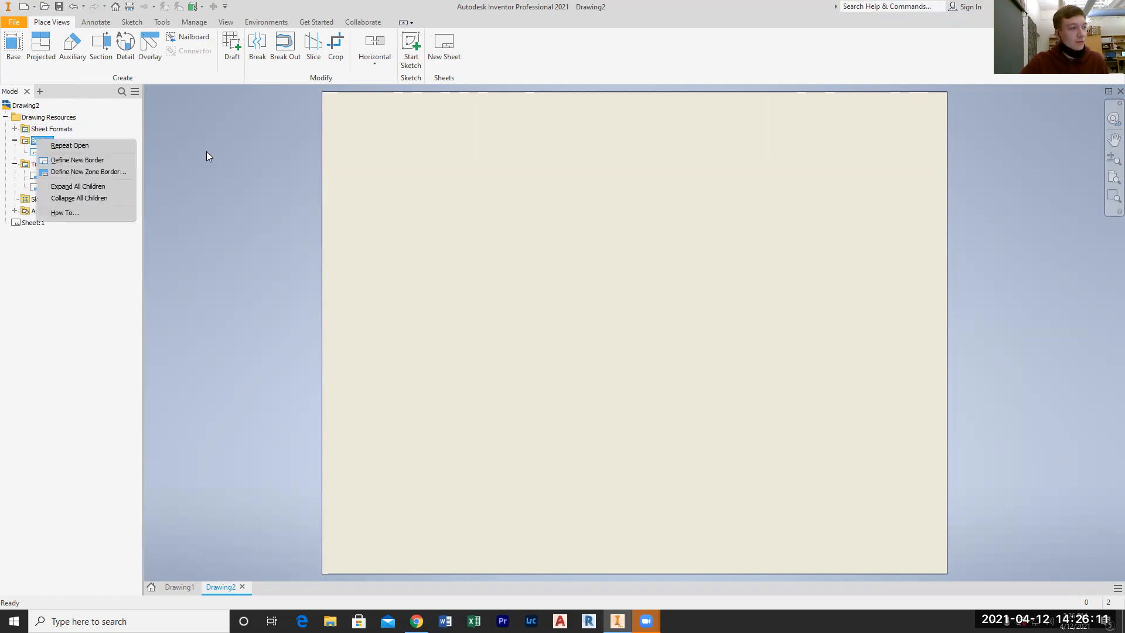
click(83, 162)
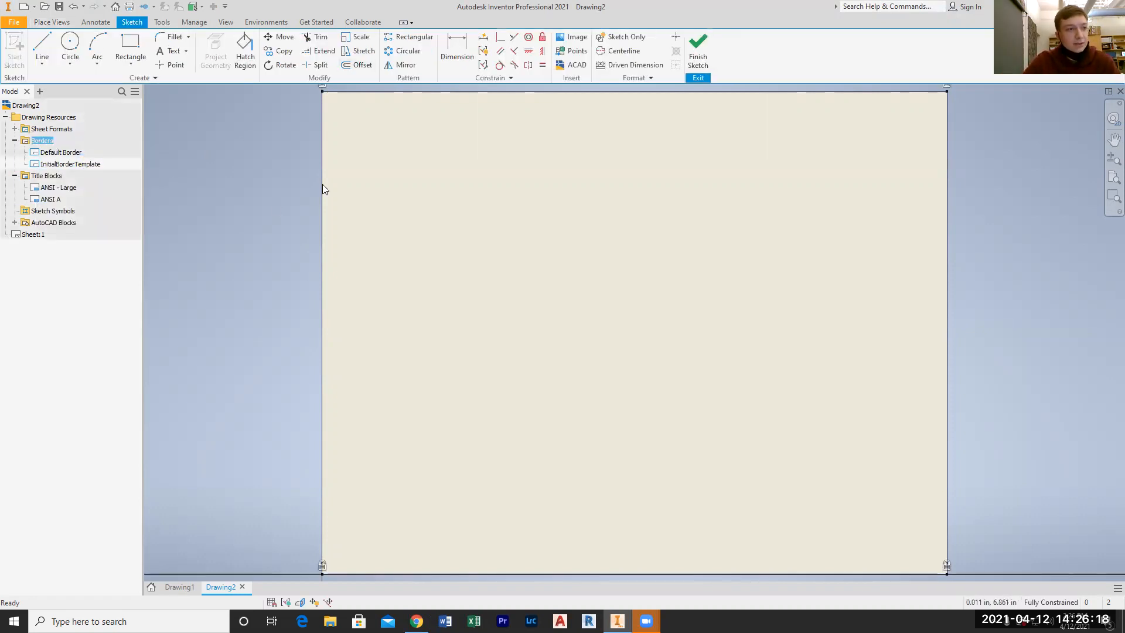
right_click(69, 162)
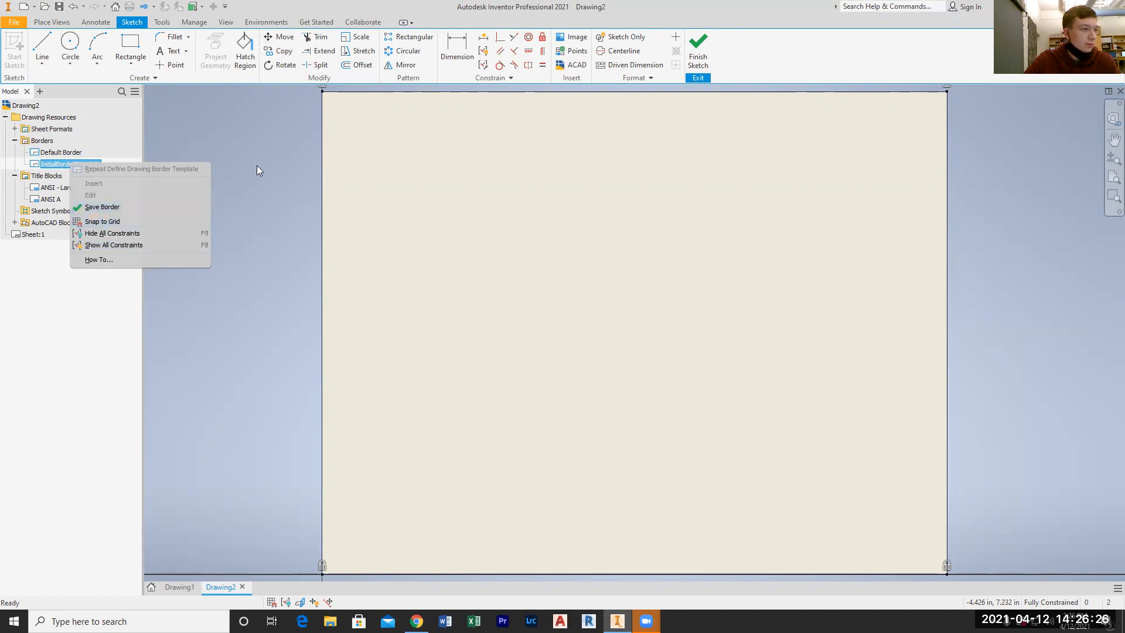
click(263, 193)
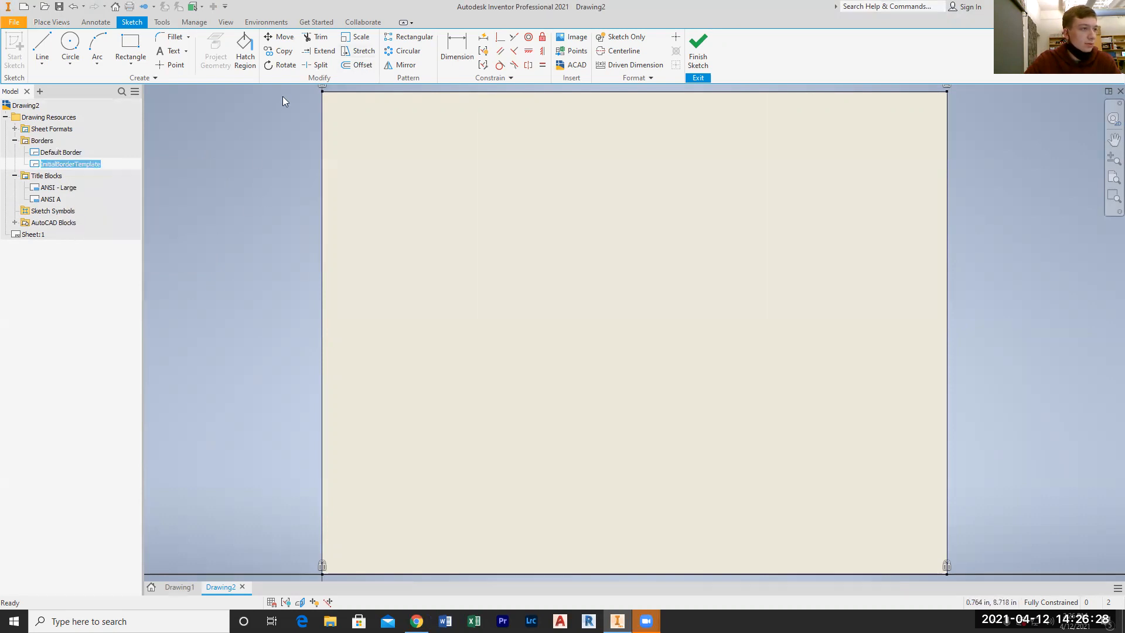
click(50, 165)
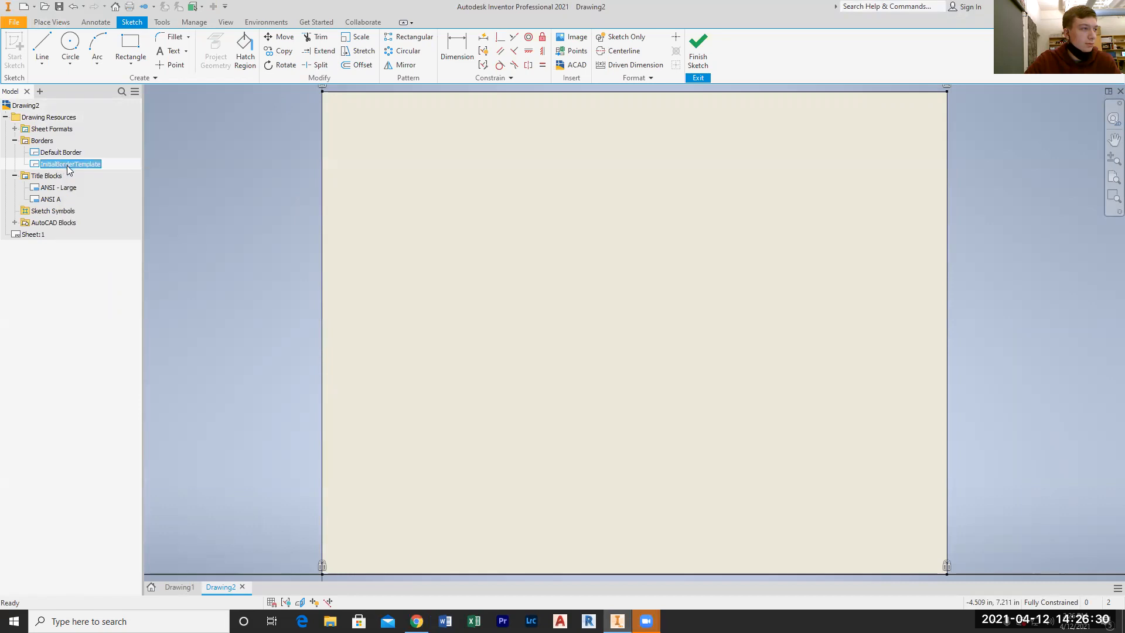
right_click(68, 168)
click(117, 216)
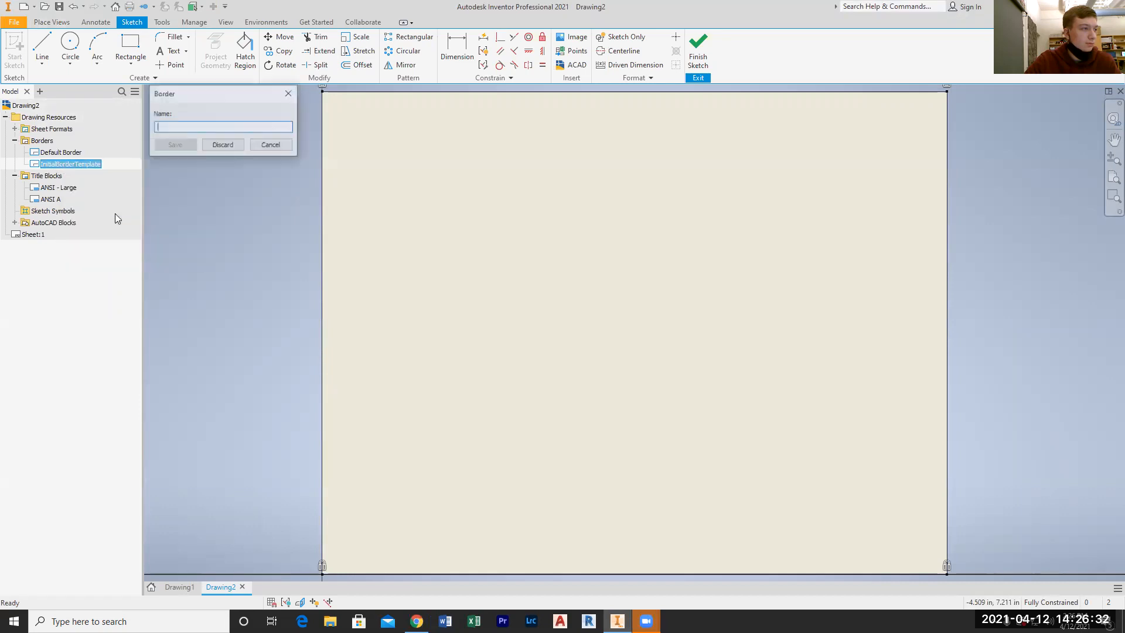
click(271, 145)
Draw a line 1/4 in along the bottom edge from the sheet's lower-left corner, continuing vertically up to the top edge
click(42, 47)
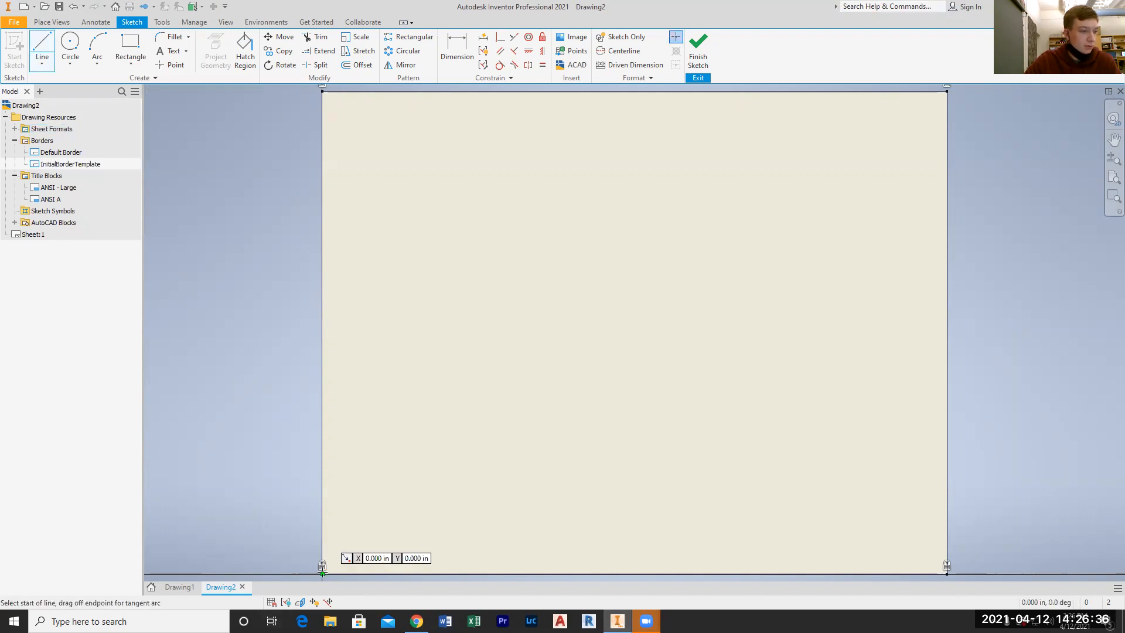
click(322, 573)
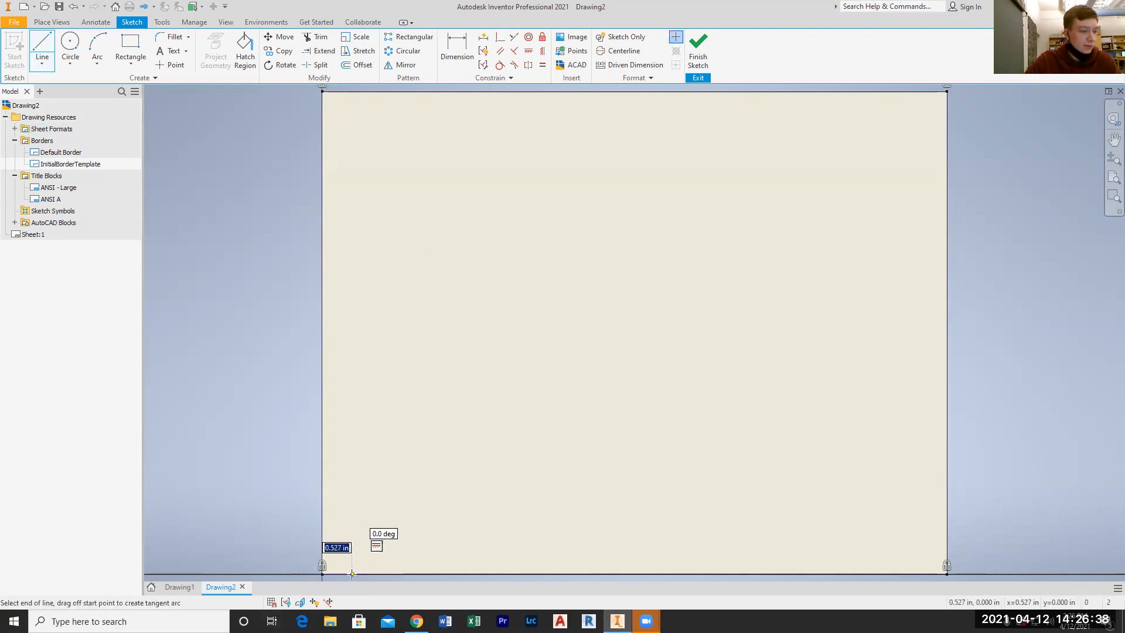
text(1/4)
key(Return)
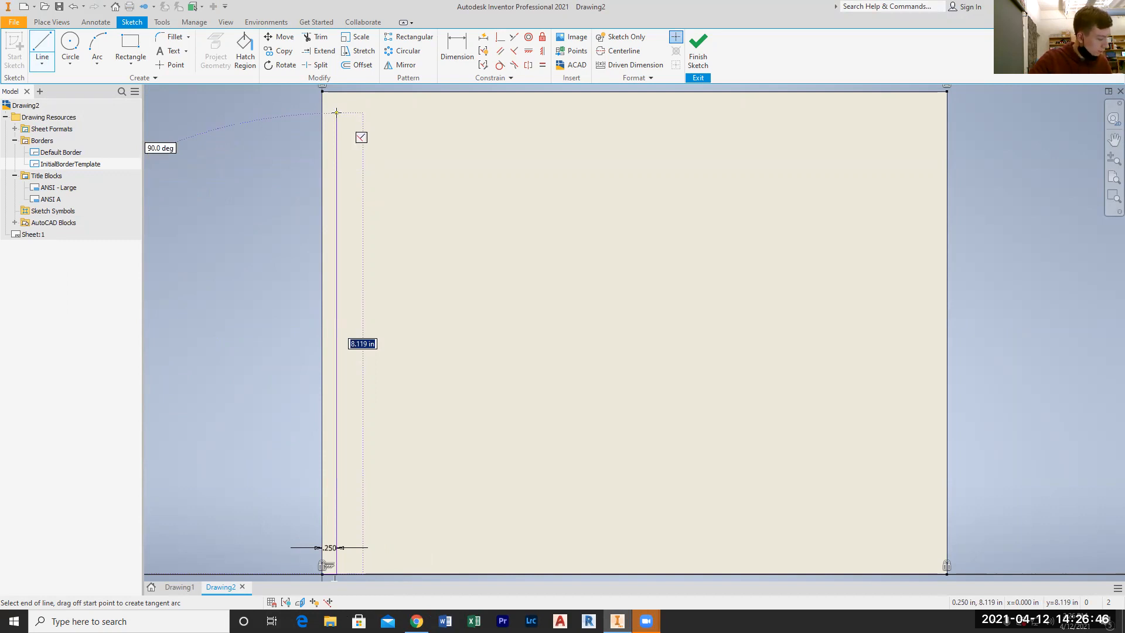
click(337, 94)
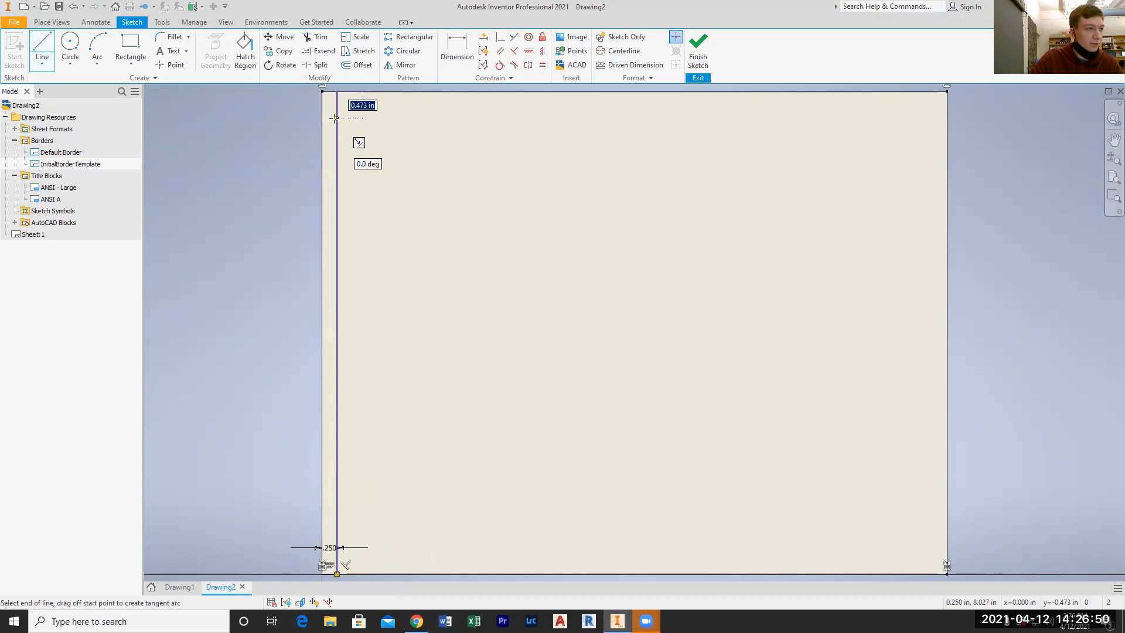
Continue the line .5 in down from the top edge, then horizontally across to the sheet's right edge
text(.5)
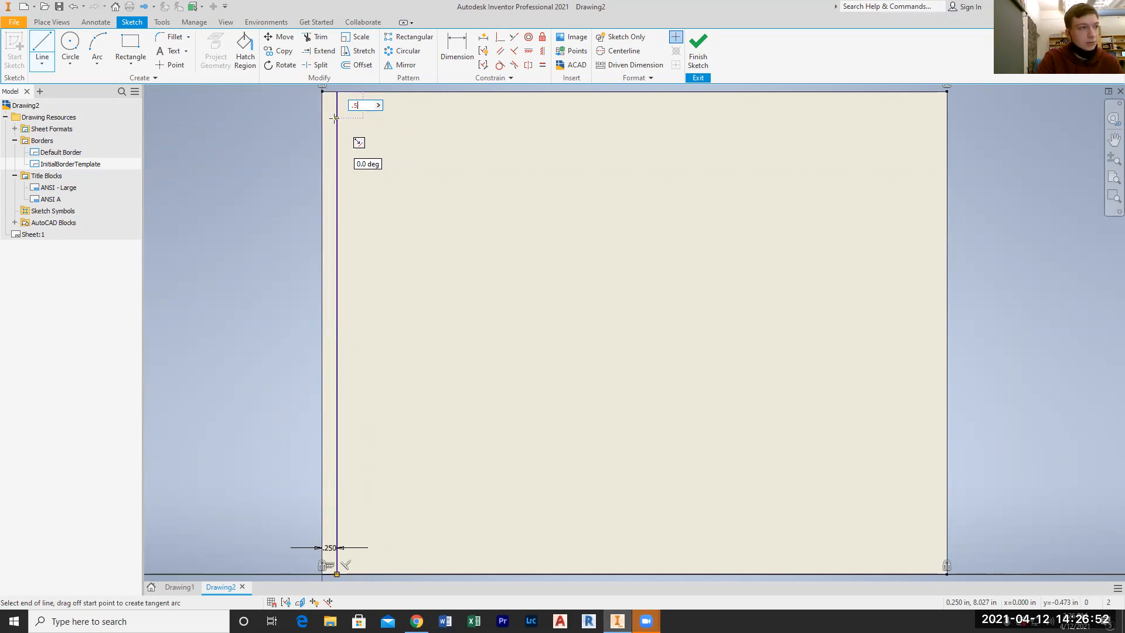
key(Return)
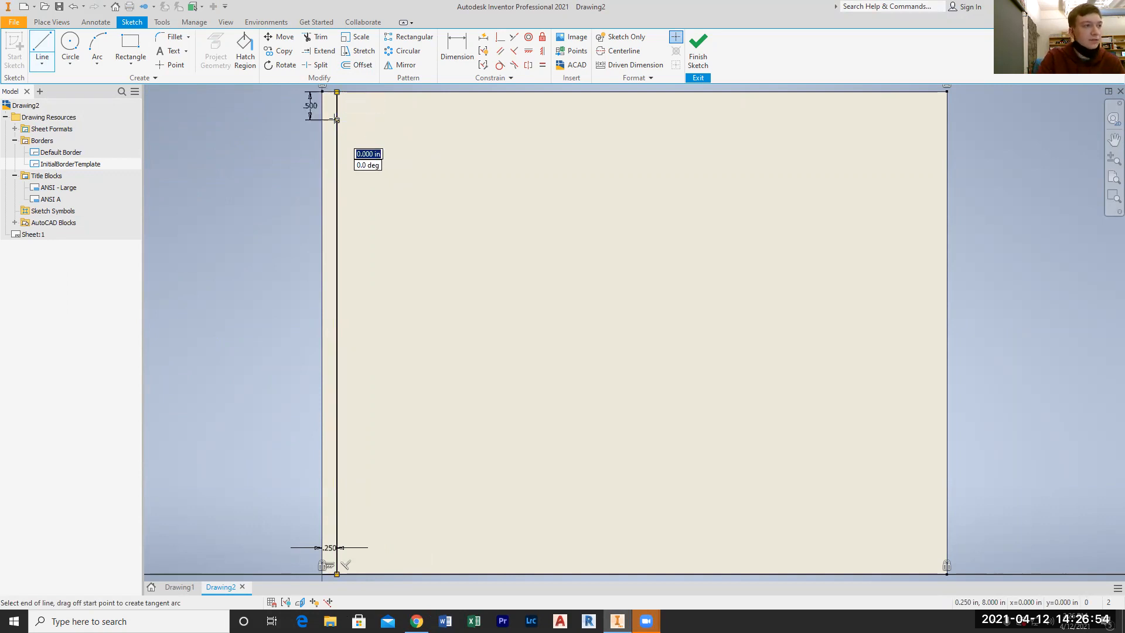
click(948, 120)
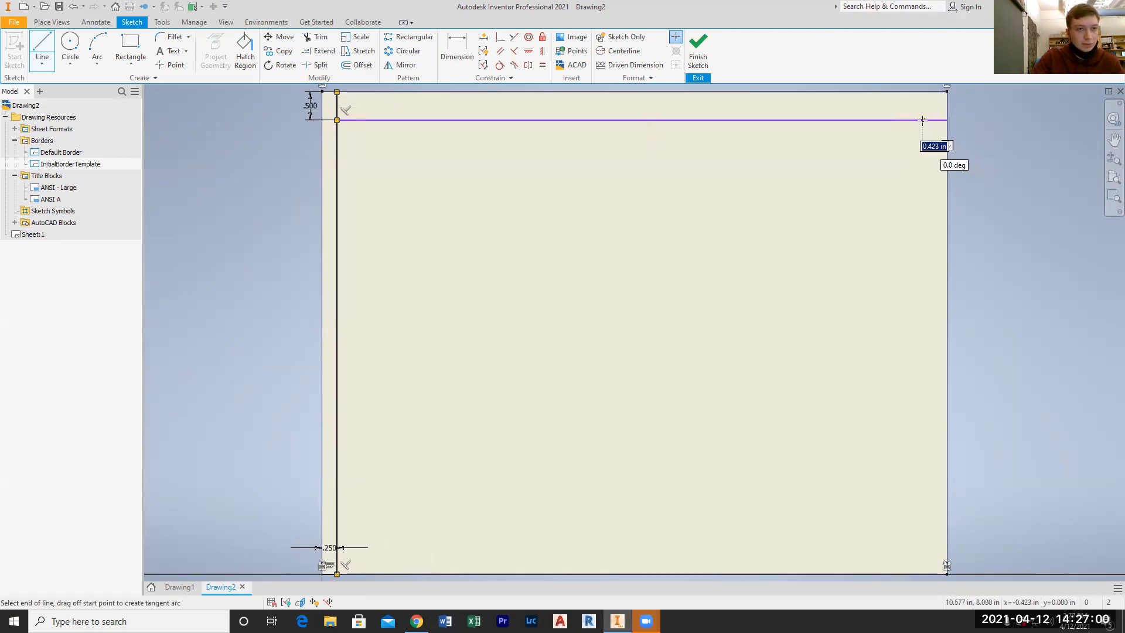
Continue the line 1/4 in inward from the sheet's right edge, then vertically down to the bottom edge
text(1/4)
key(Return)
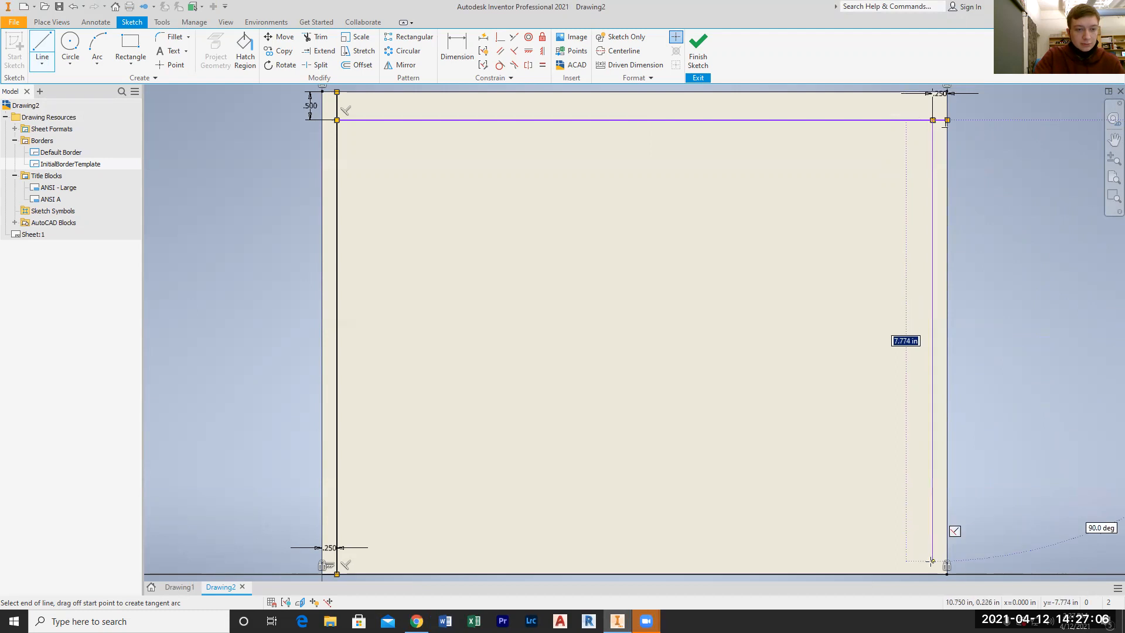
click(933, 574)
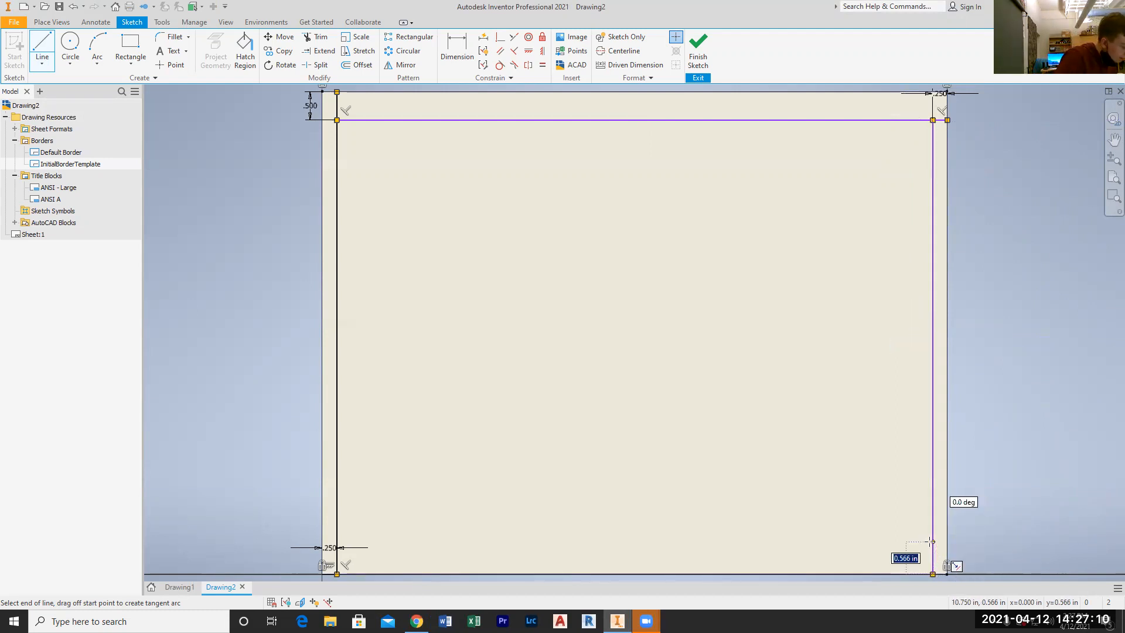
Continue the line 1/4 in up from the bottom edge, then horizontally to the left border line to close the rectangle
text(1/4)
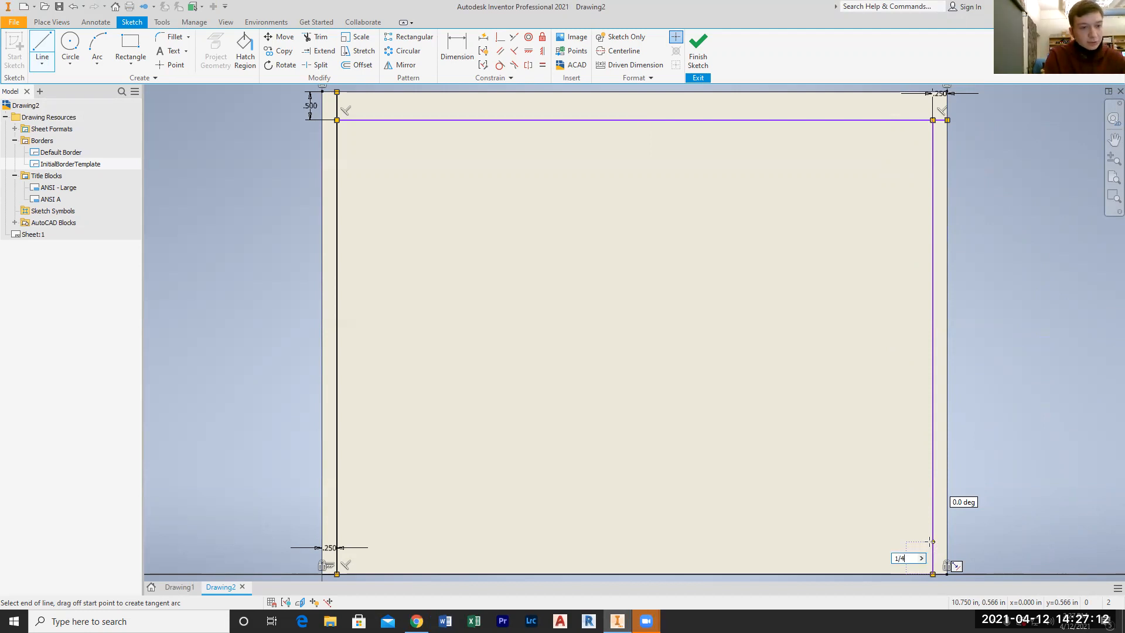
key(Return)
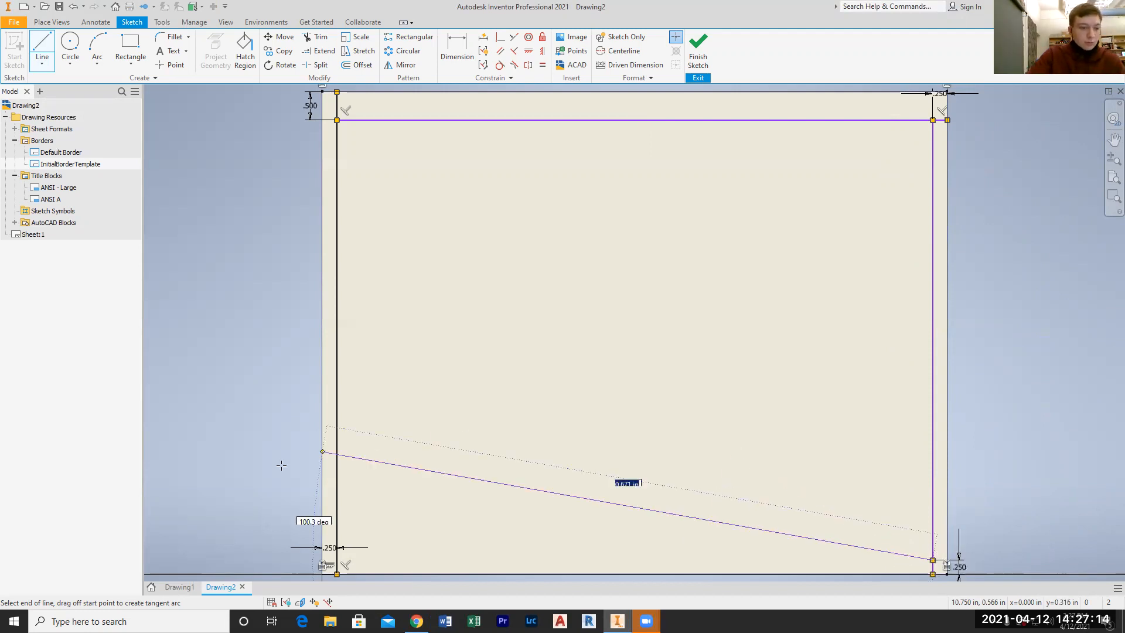
click(337, 561)
key(Escape)
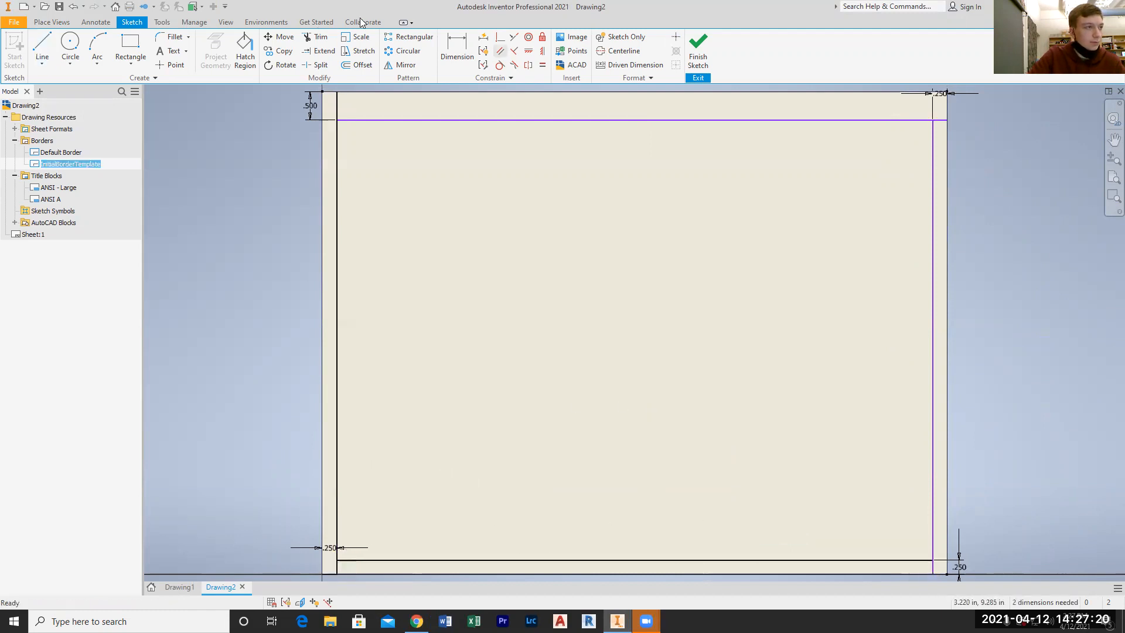
Trim and delete the left border line's excess above the top border line
key(x)
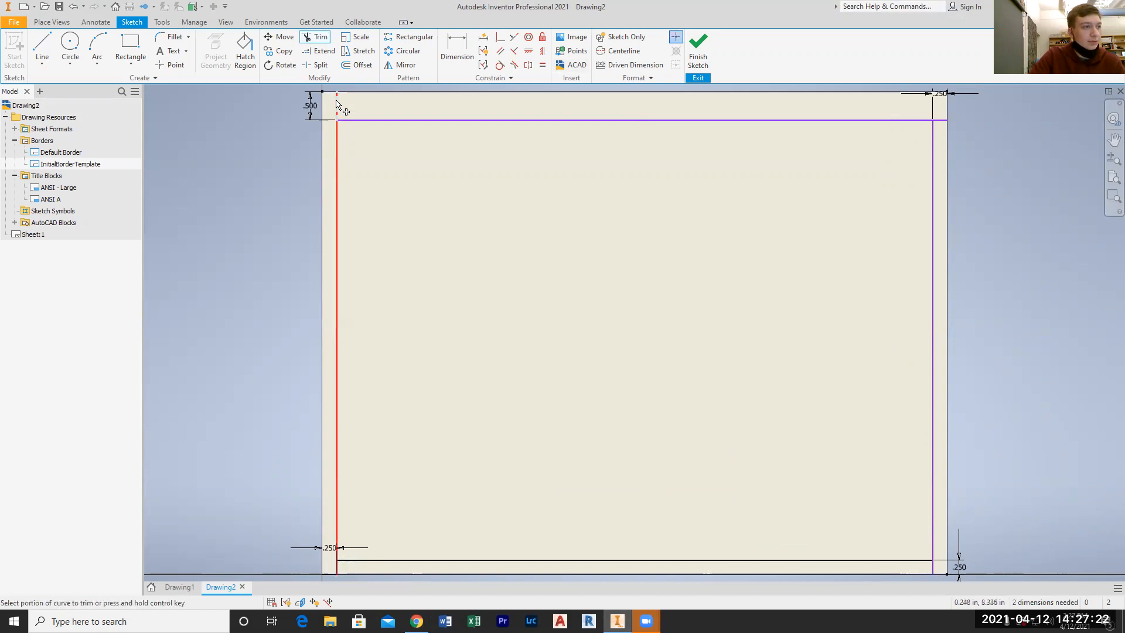
click(337, 102)
key(Escape)
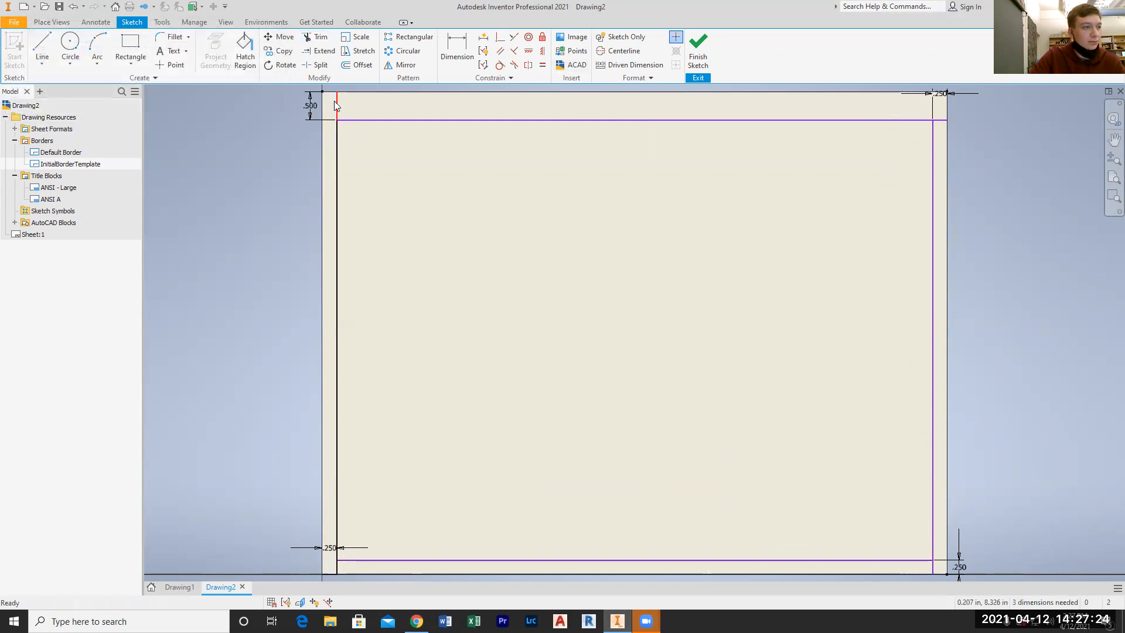
key(Delete)
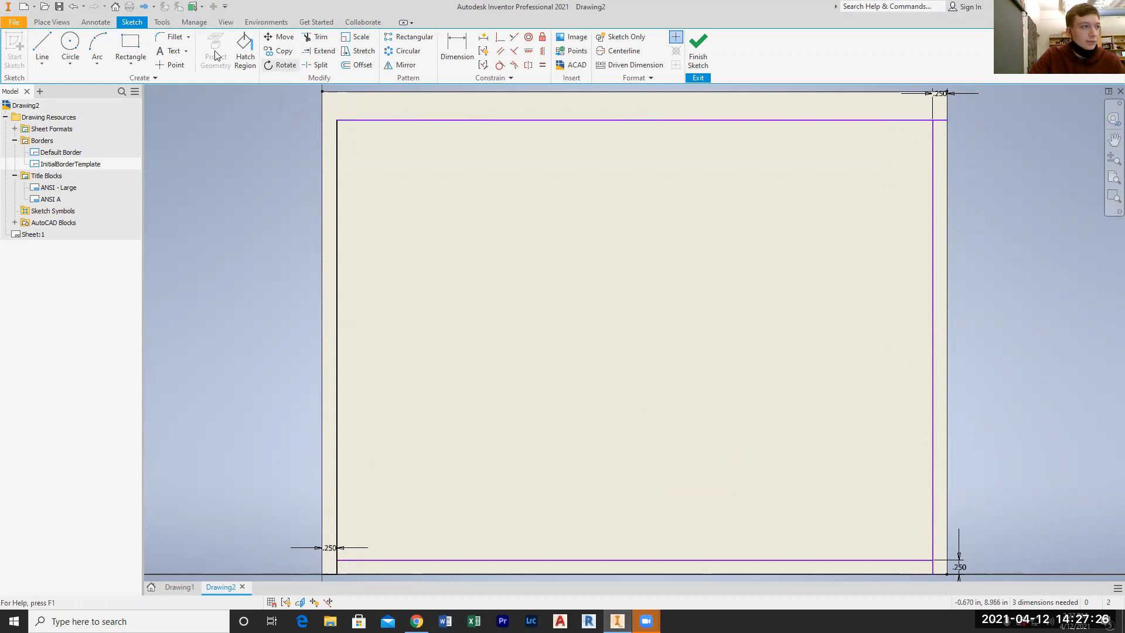
Remove the remaining line ends outside the border rectangle at its upper-right, lower-right and lower-left corners
click(308, 40)
click(943, 121)
click(936, 572)
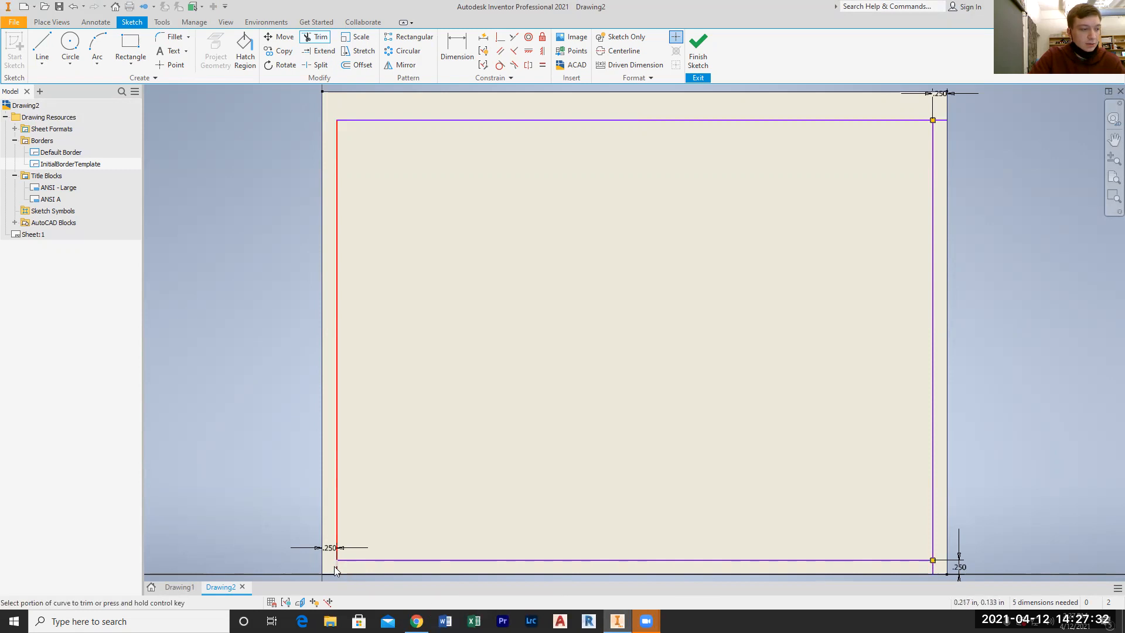
key(Escape)
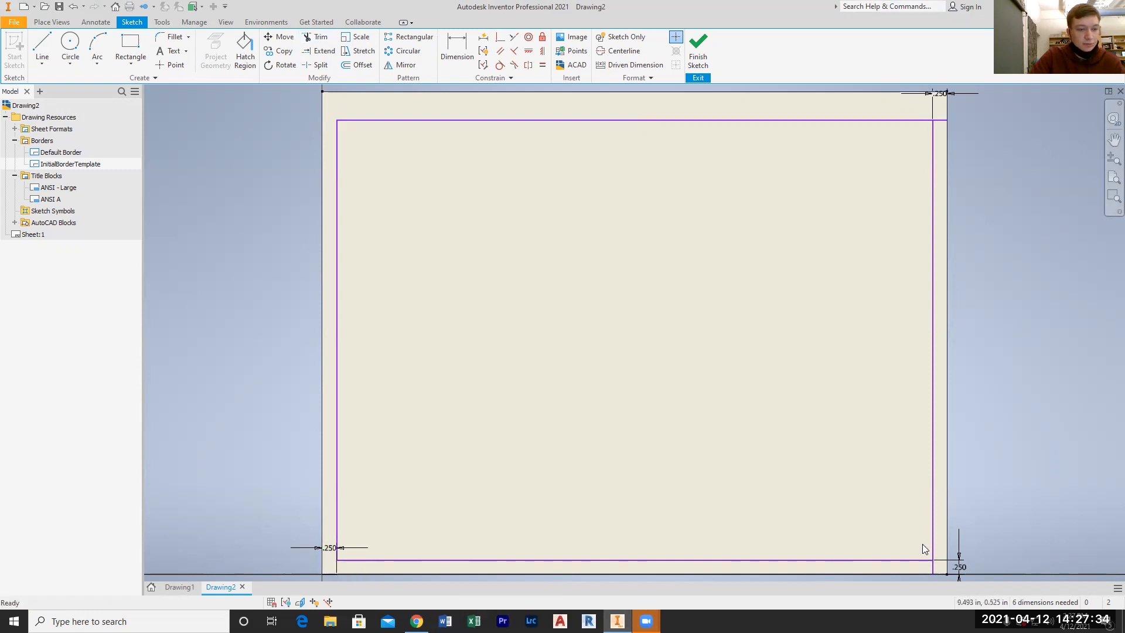
click(933, 567)
key(Delete)
click(943, 120)
key(Delete)
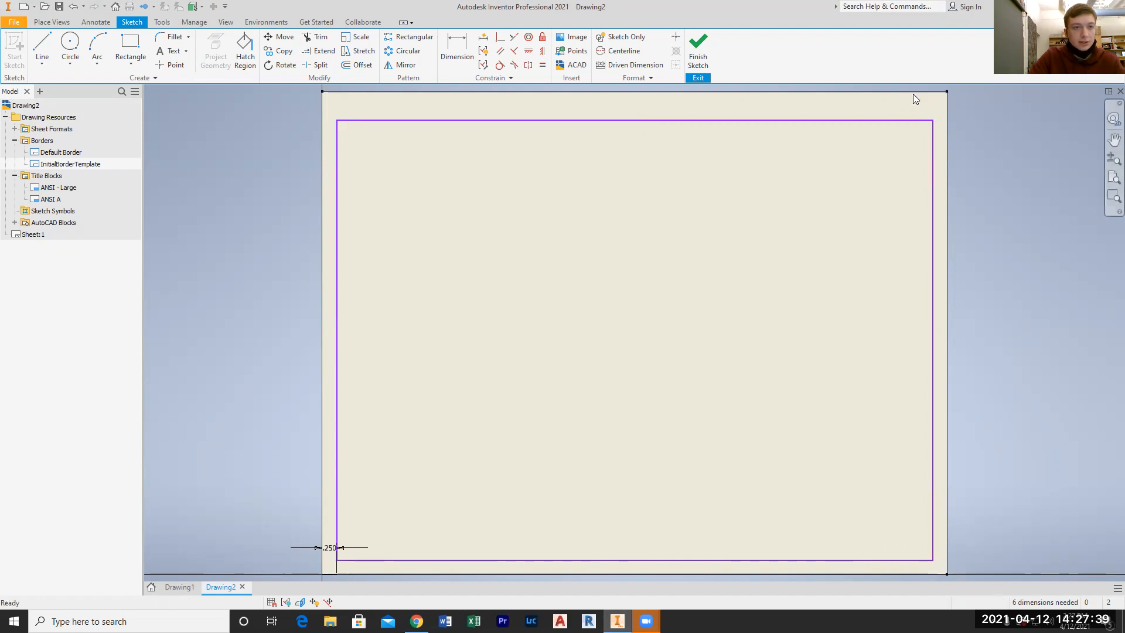
Finish the border sketch and save the border under the name "Drafting 1 Border"
click(693, 68)
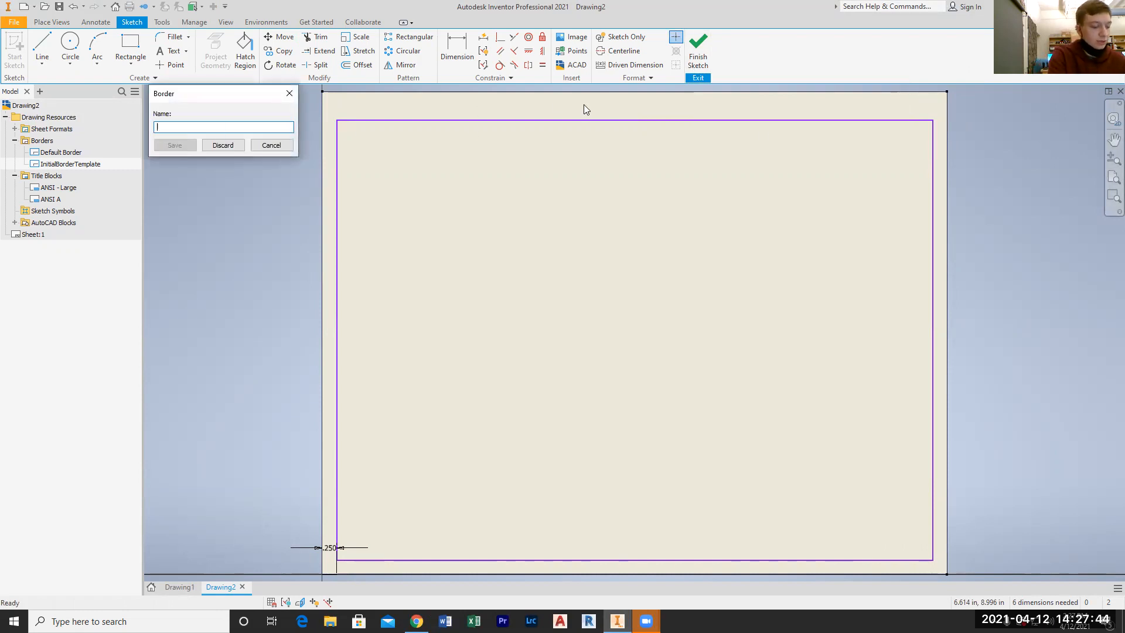
text(HHS)
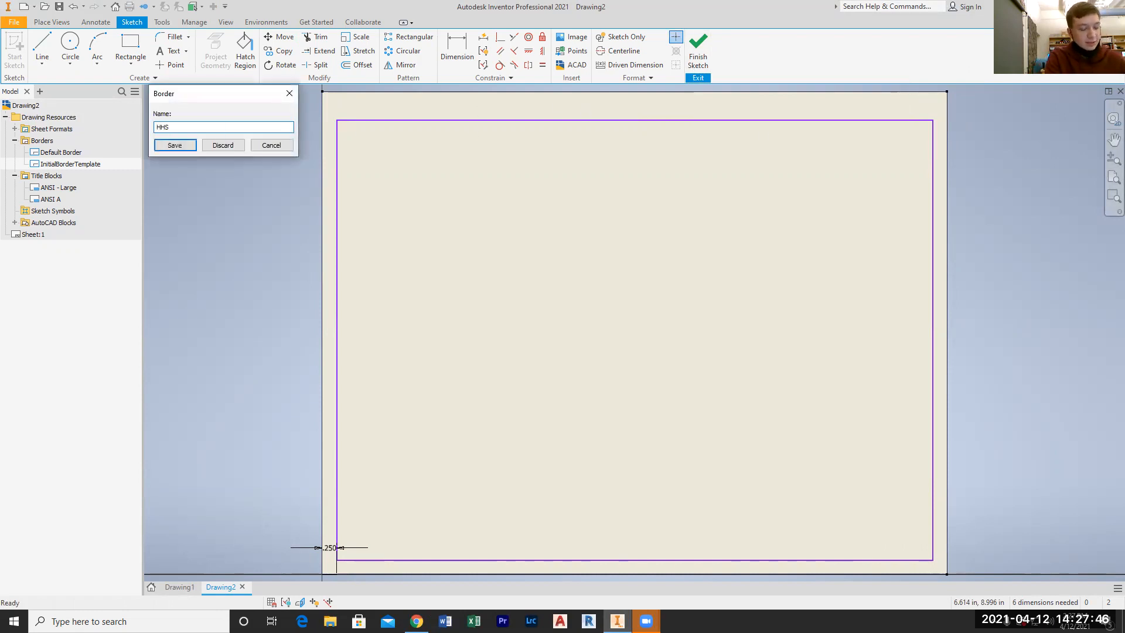
key(BackSpace)
key(BackSpace)
key(BackSpace)
text(Drafting )
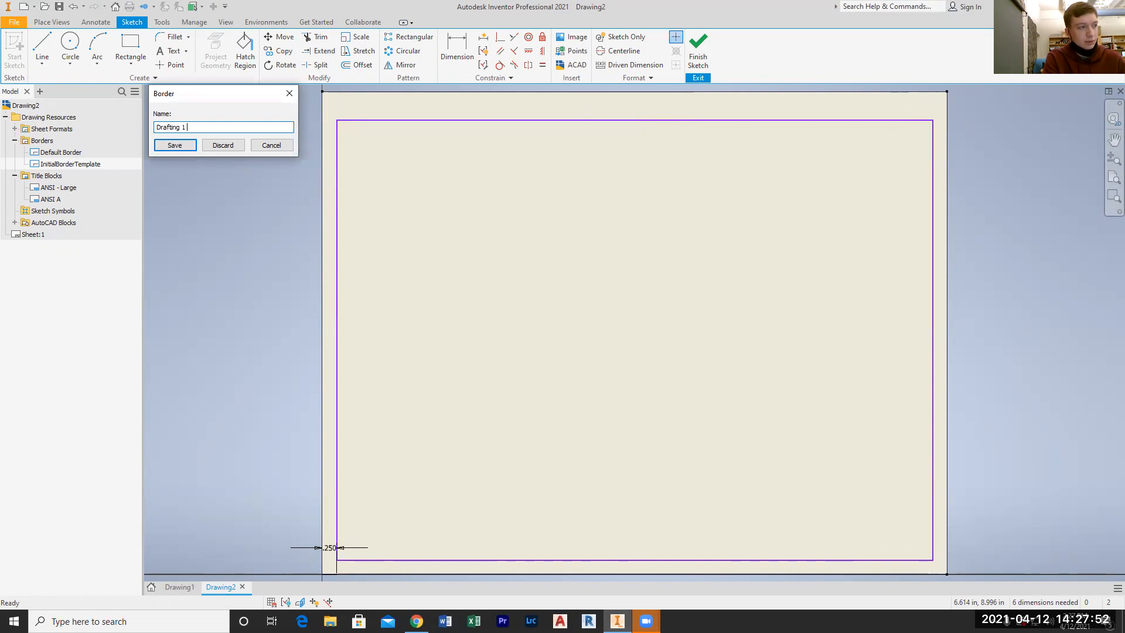
text(1 Border)
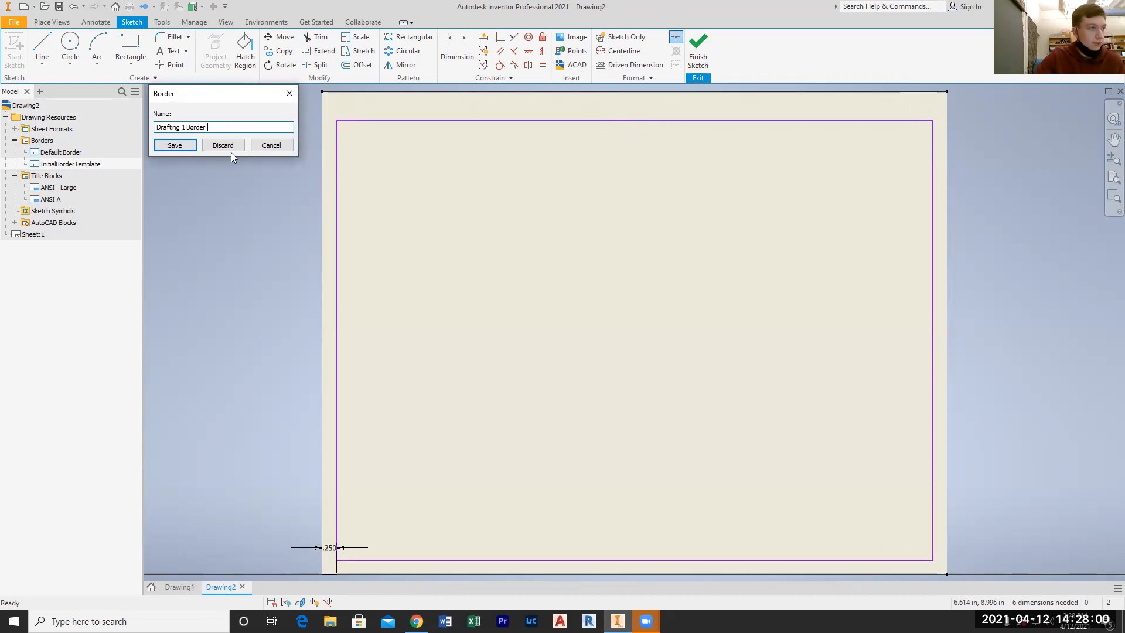
click(174, 145)
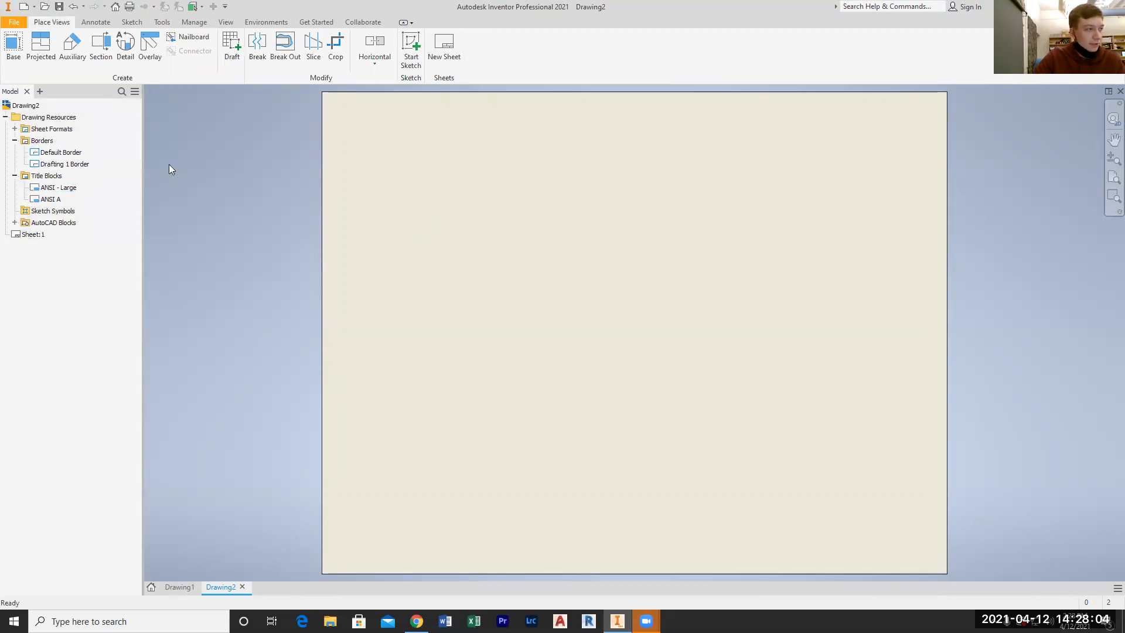
Define a new title block in the drawing resources
right_click(44, 176)
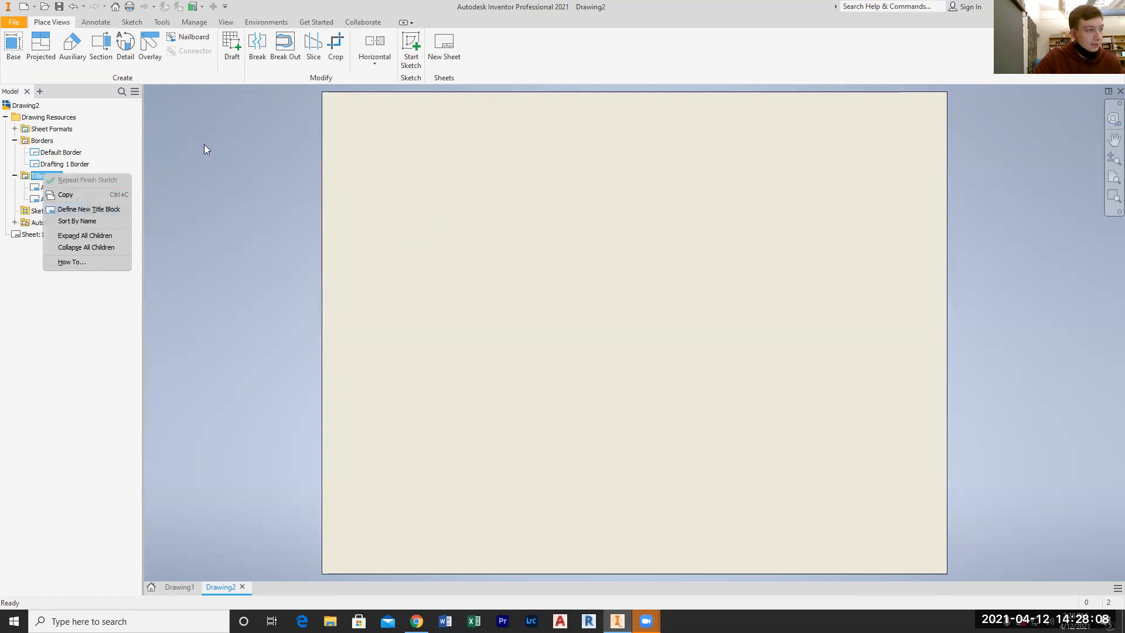
click(94, 210)
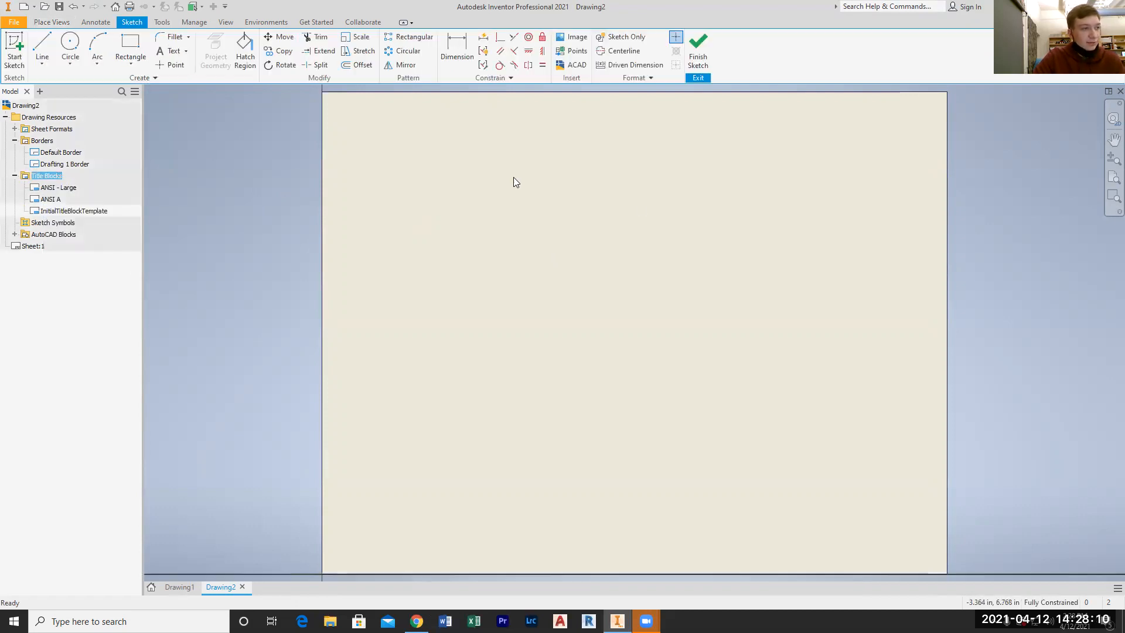
right_click(65, 214)
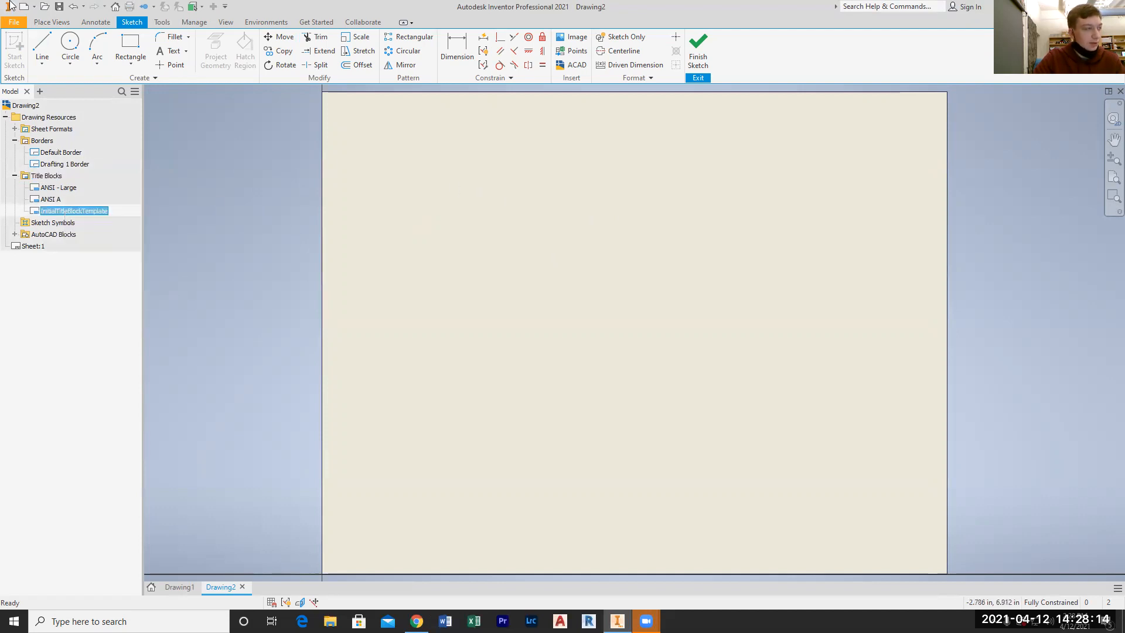
Draw a closed rectangle of lines, 10.5 in wide and 5/8 in high, across the lower part of the sheet
click(49, 47)
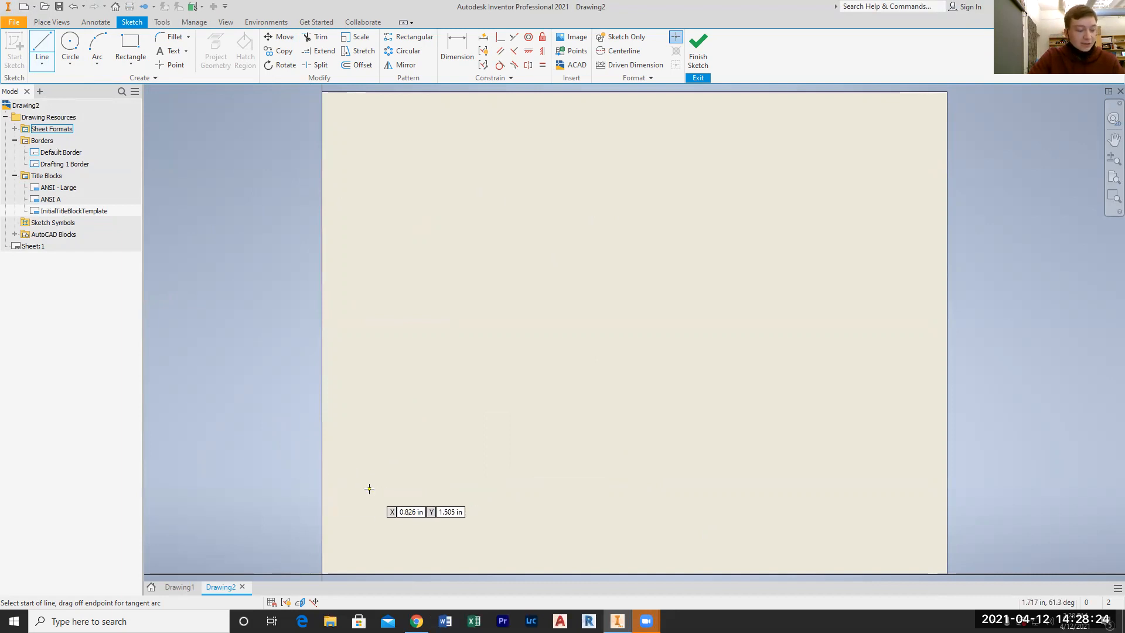
click(351, 497)
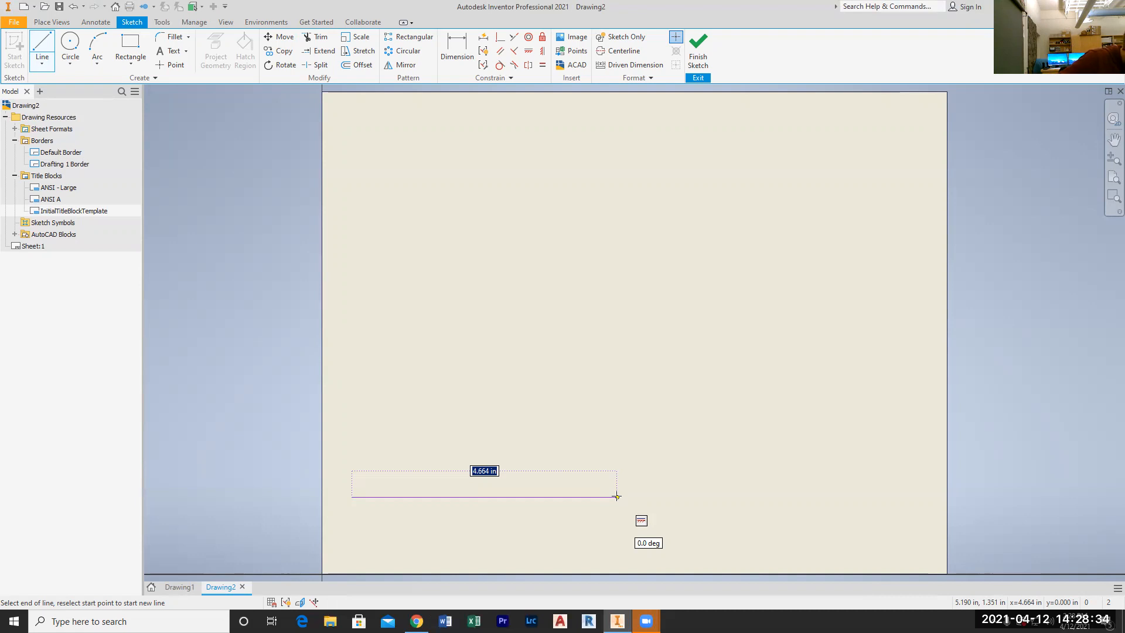
text(10)
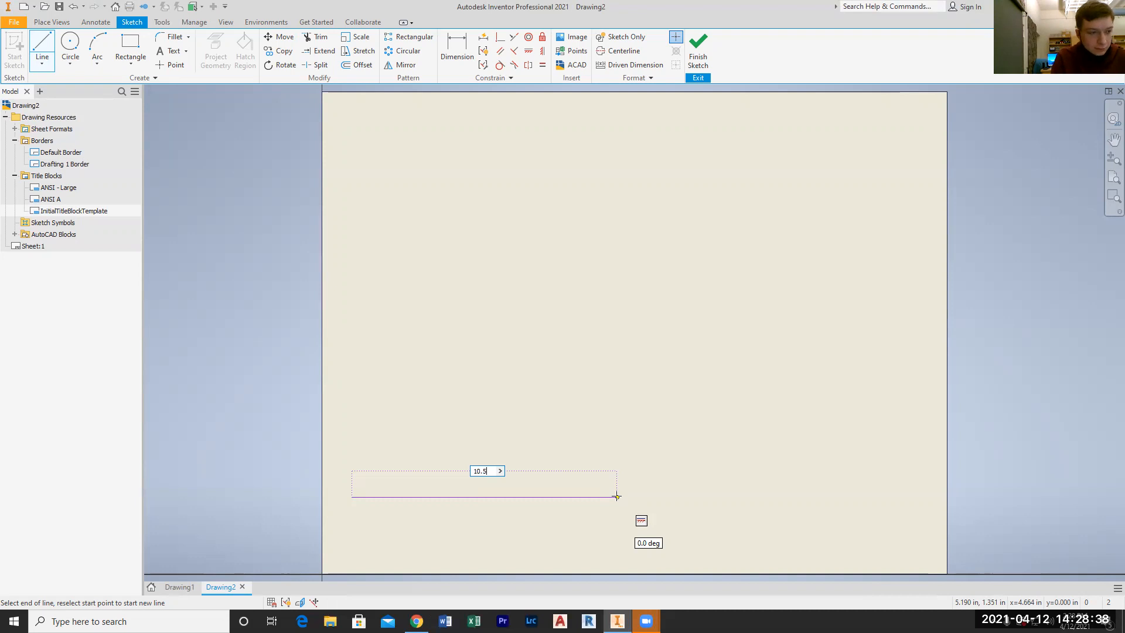
text(.5)
key(Return)
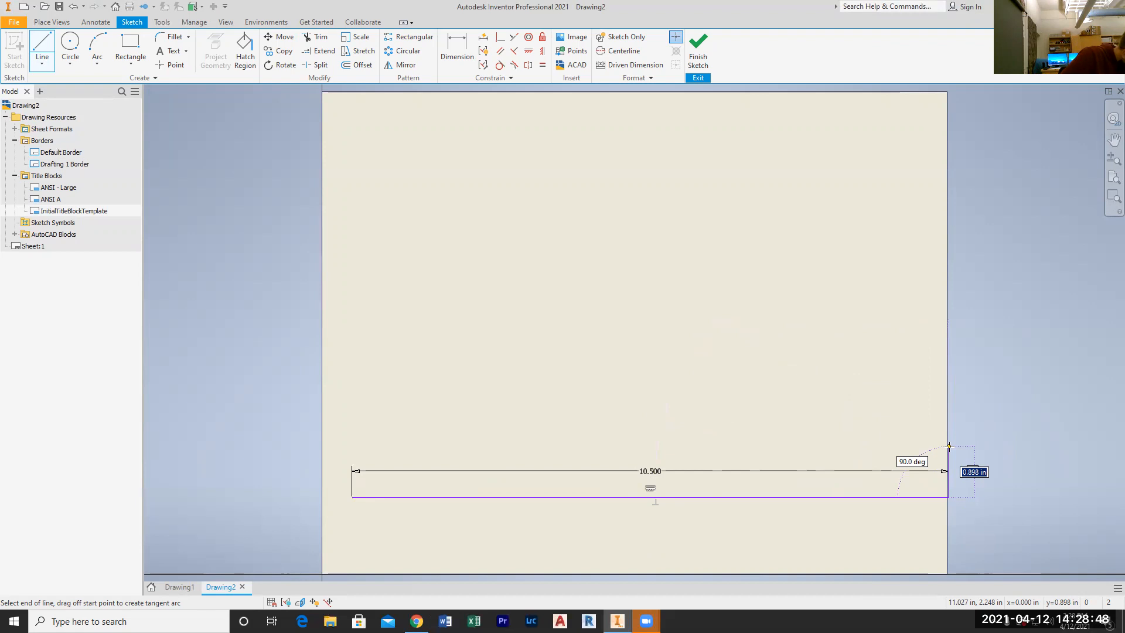
text(5/8)
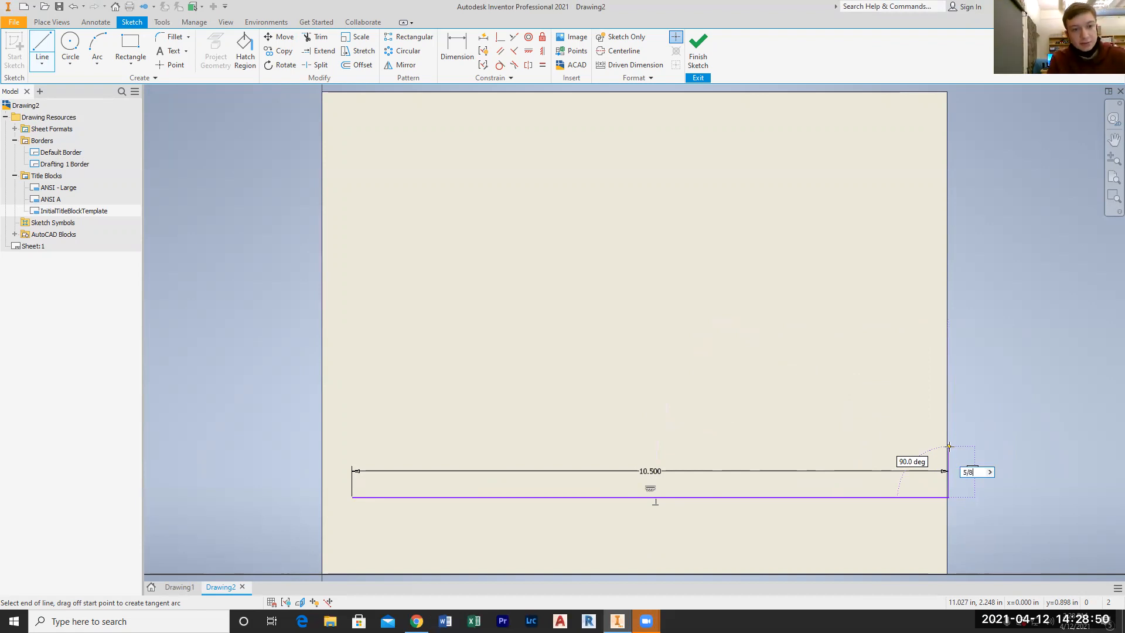
key(Return)
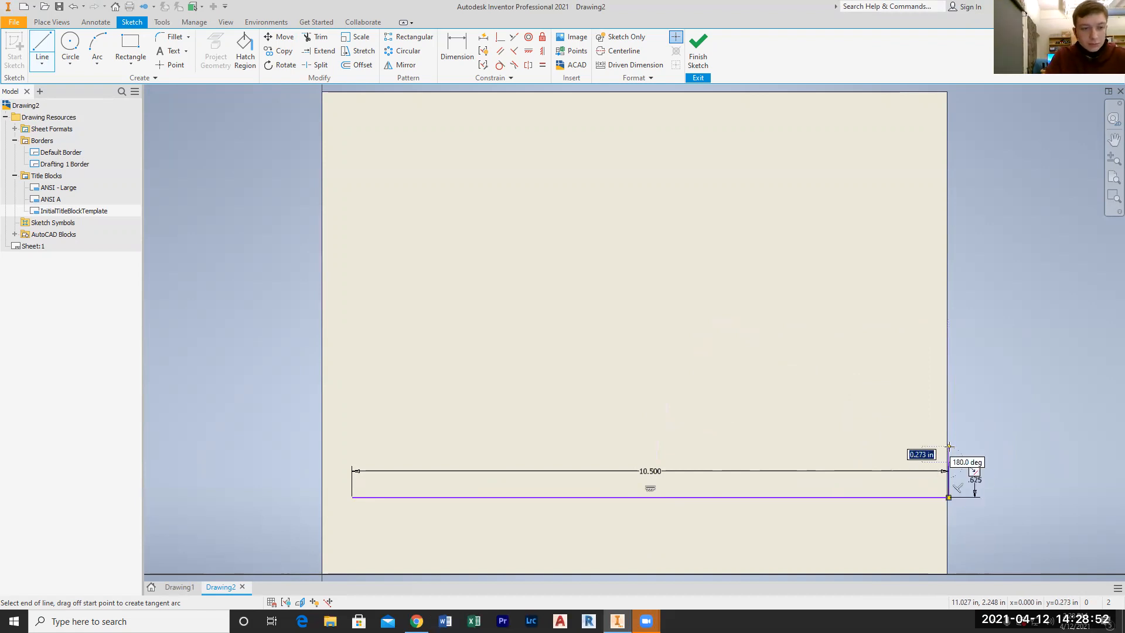
click(352, 461)
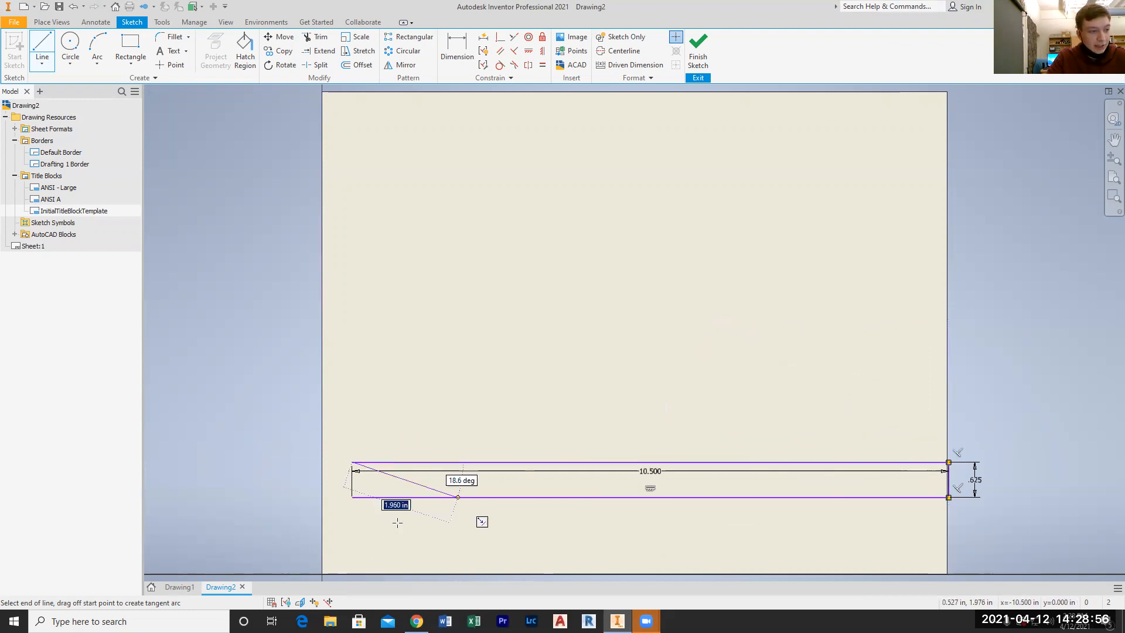
click(352, 497)
key(Escape)
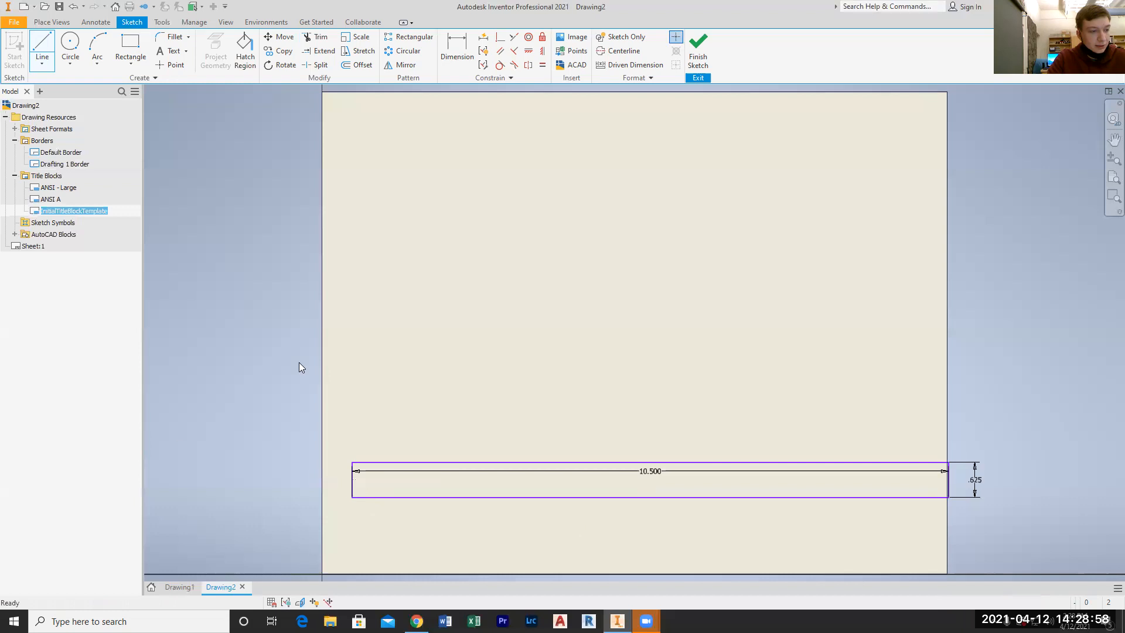
Move the whole title block rectangle from its upper-left corner slightly left so that it sits between the sheet's side edges
drag(994, 393, 355, 539)
click(280, 37)
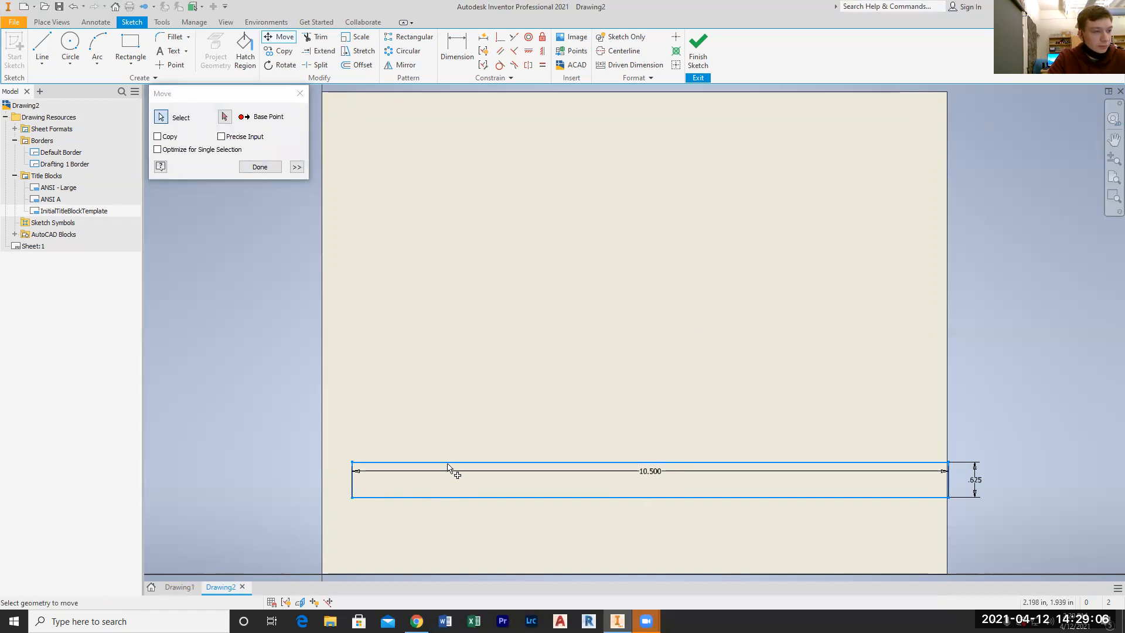
click(224, 117)
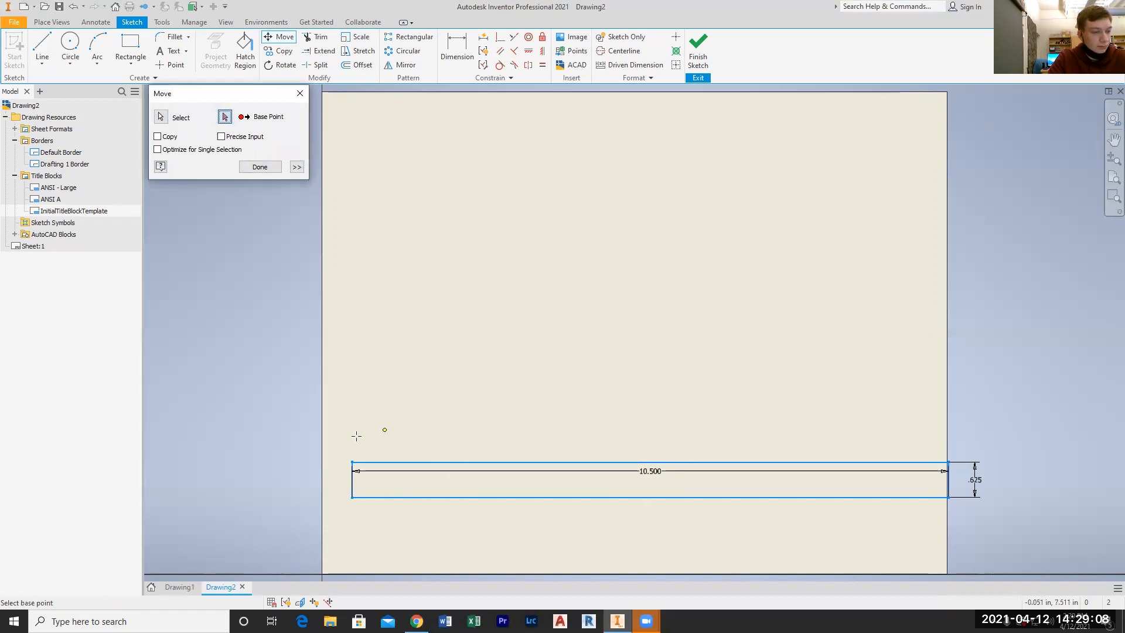
click(352, 461)
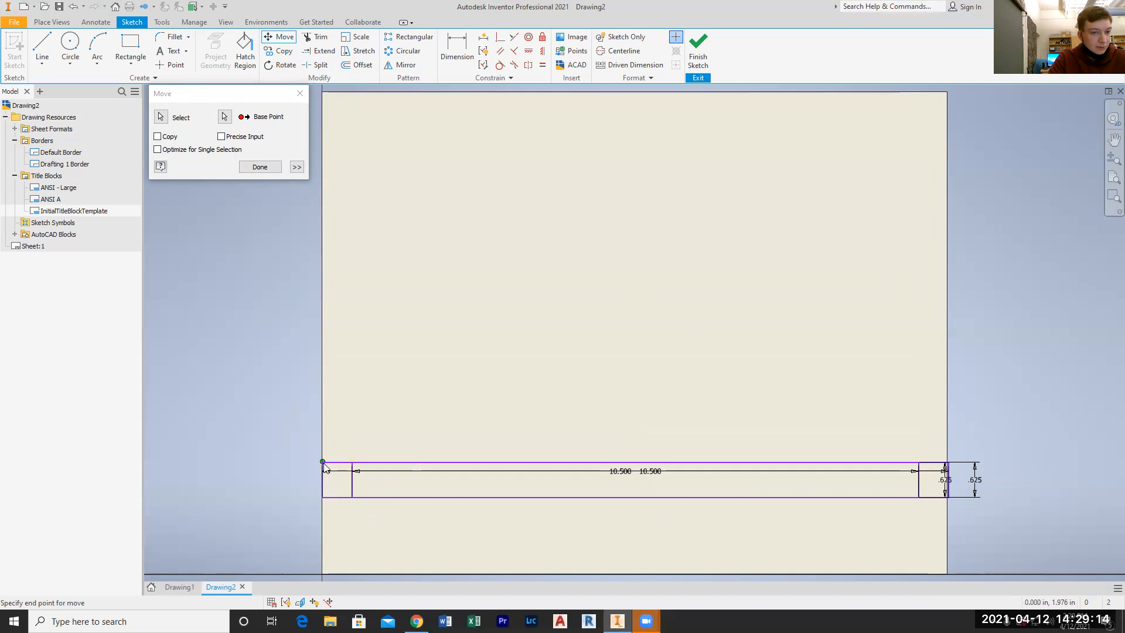
click(337, 469)
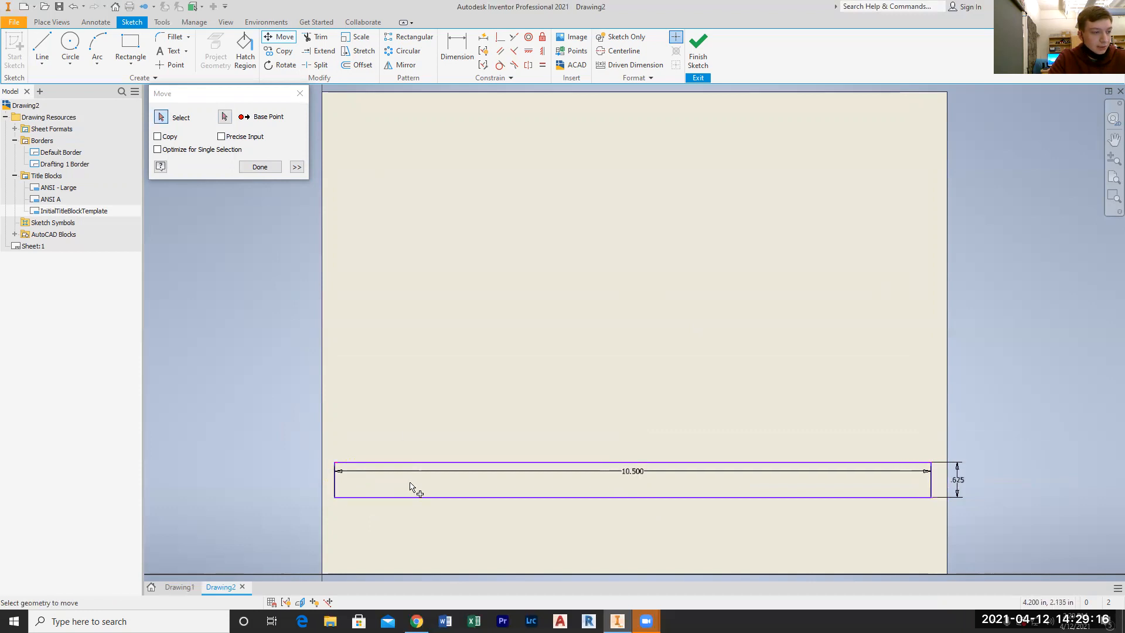
click(257, 167)
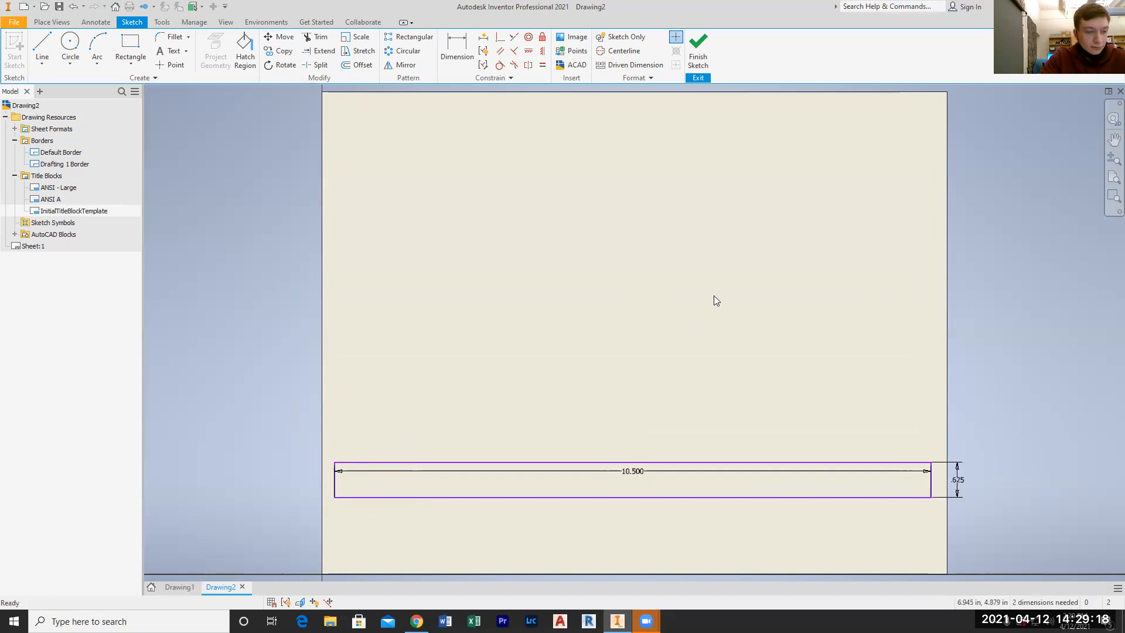
Delete the width and height dimensions of the title block rectangle
click(700, 474)
key(Delete)
key(Delete)
Draw a line 3.5 in along the base from the rectangle's lower-left corner, then a vertical divider up to its top edge
click(42, 45)
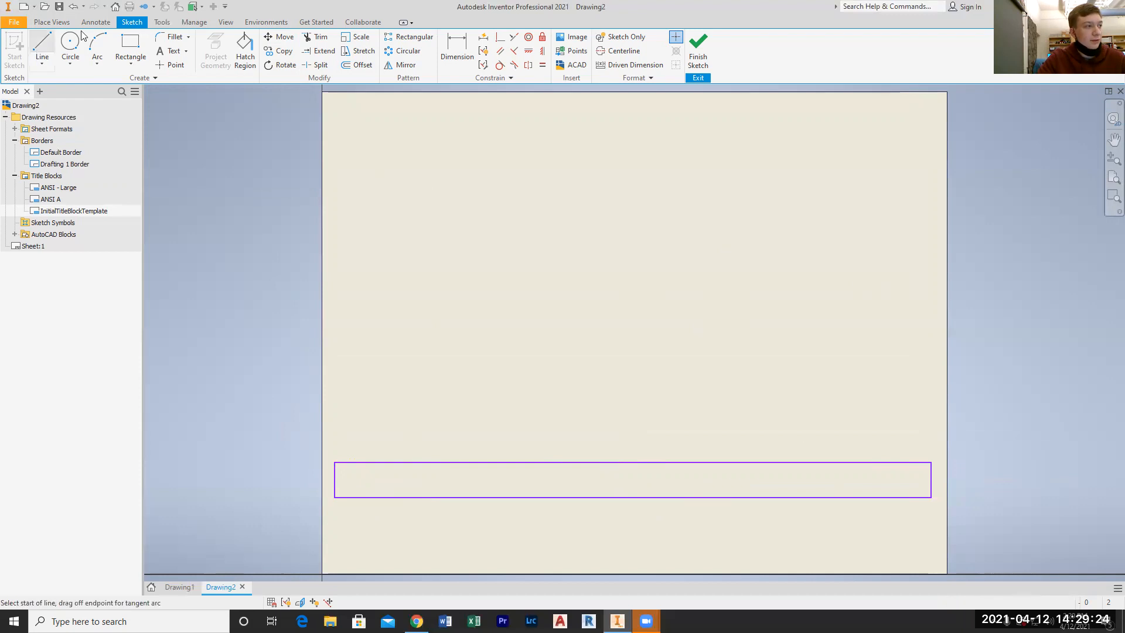
click(336, 497)
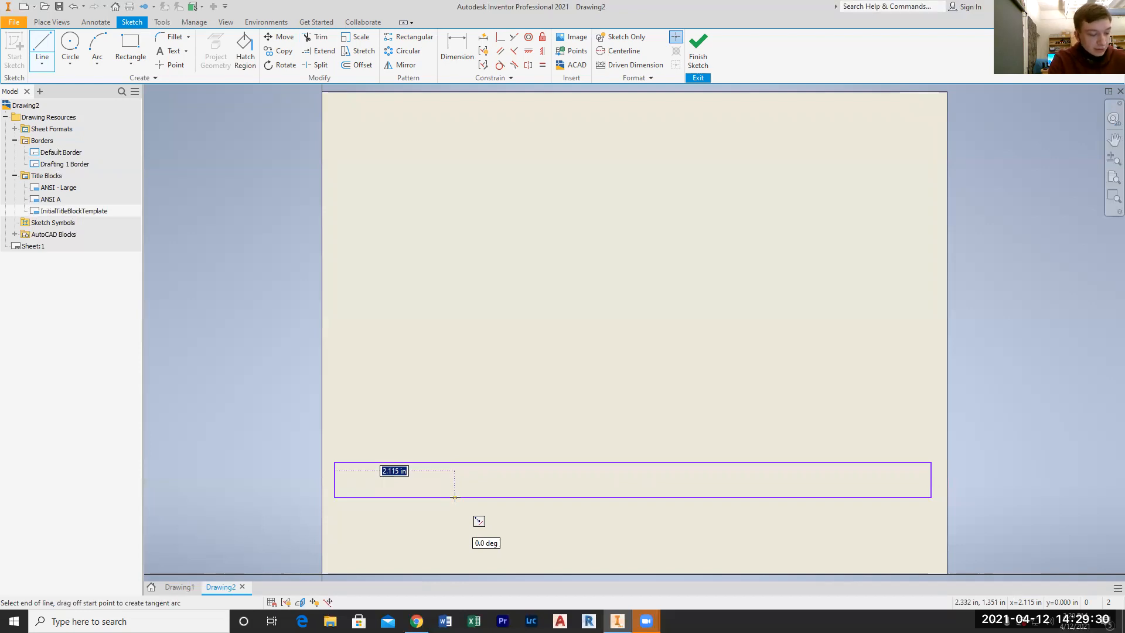
text(3.5)
key(Return)
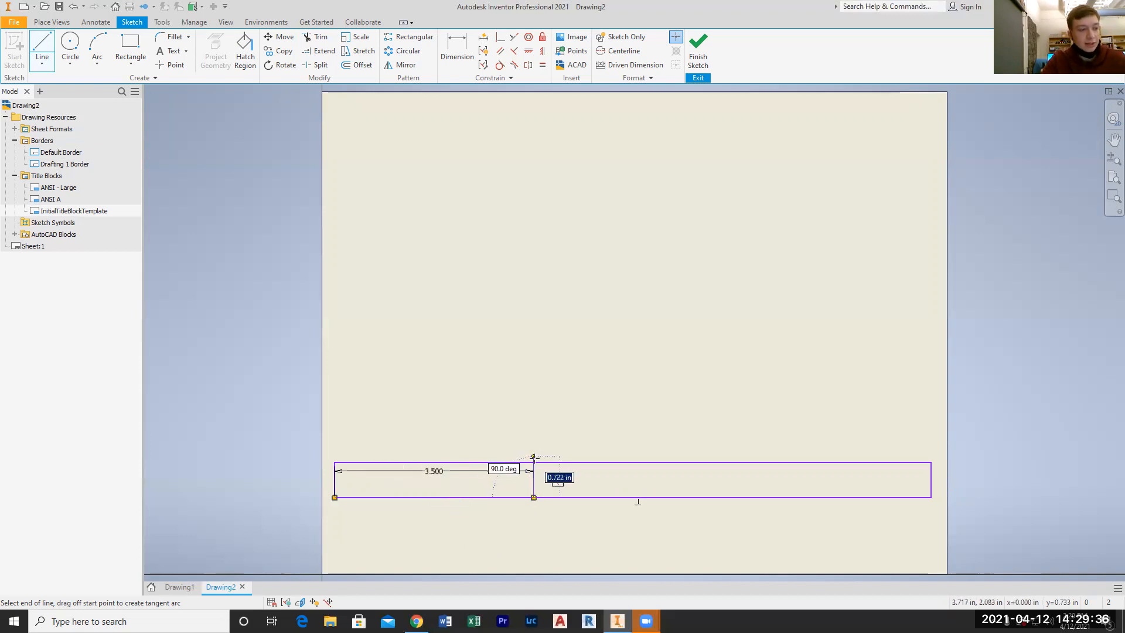
double_click(534, 463)
key(Escape)
click(42, 47)
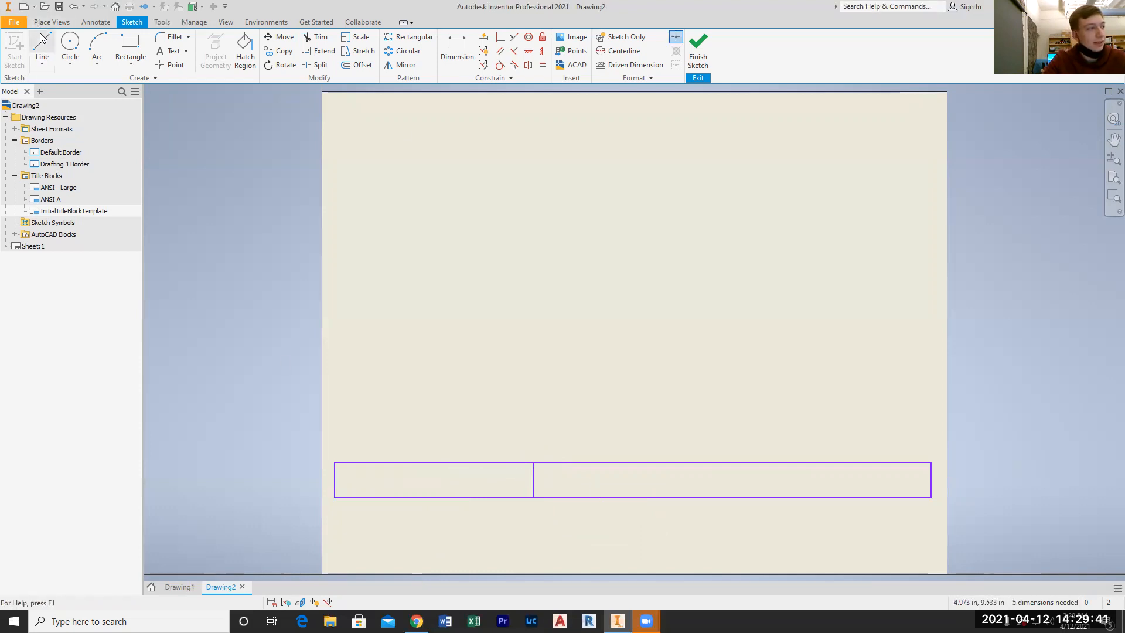
click(534, 497)
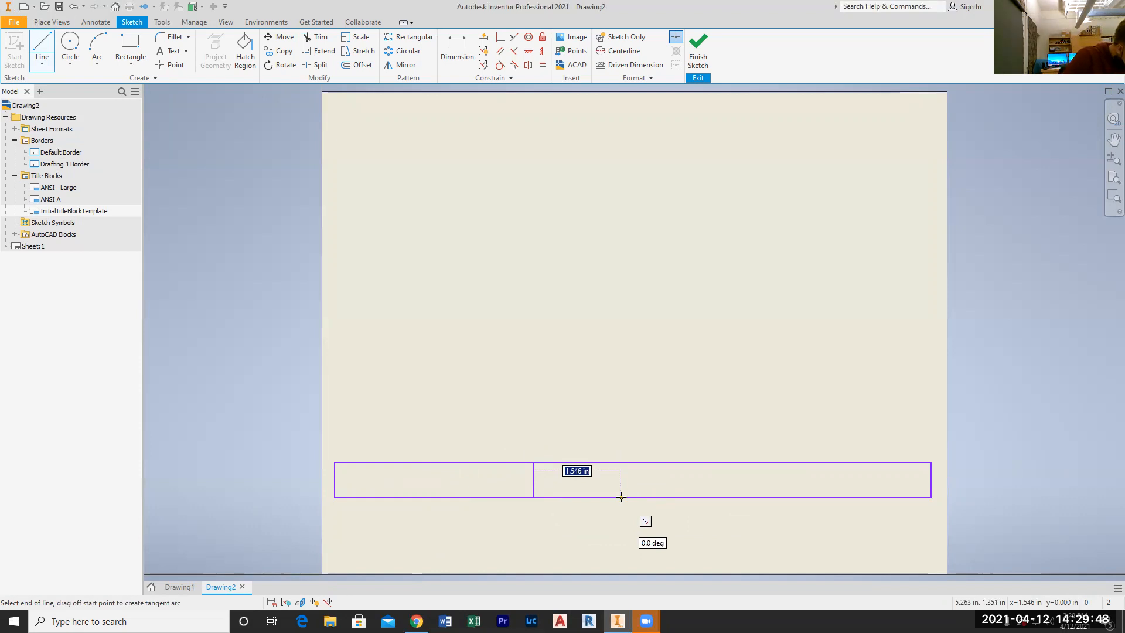
key(Escape)
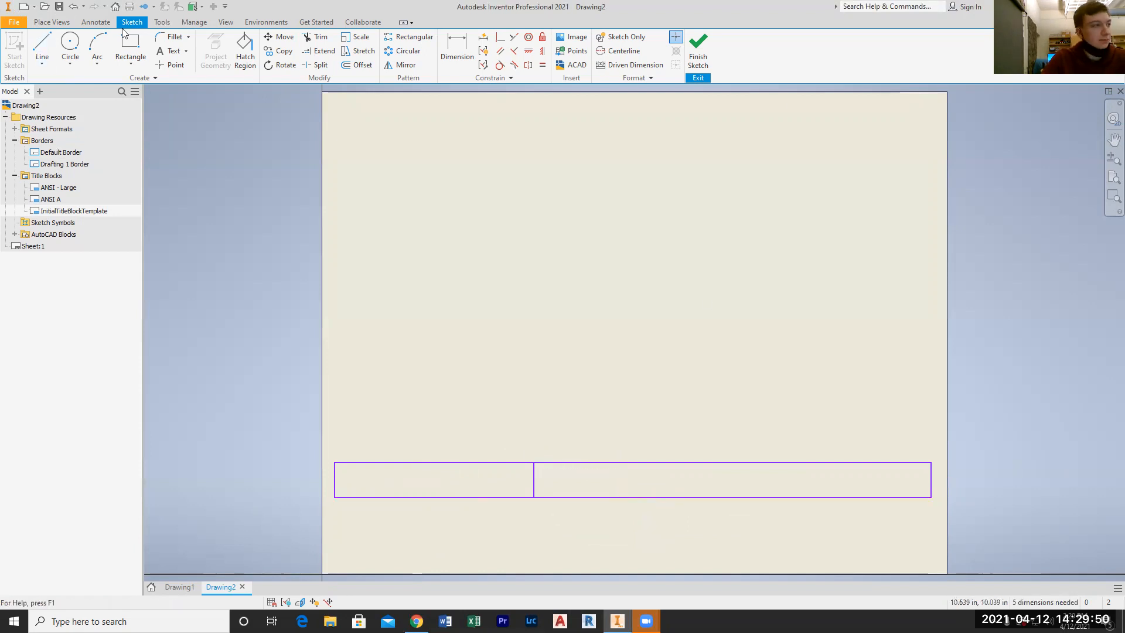
Draw a line 1 in leftward along the base from the rectangle's lower-right corner, then a vertical divider up to its top edge
click(43, 42)
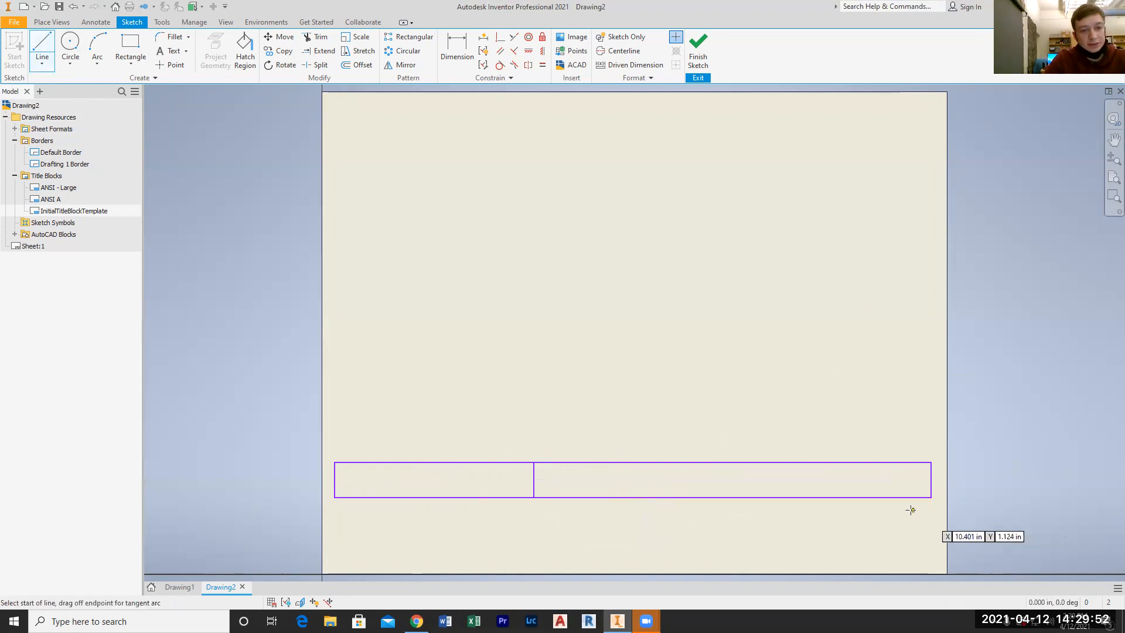
click(934, 497)
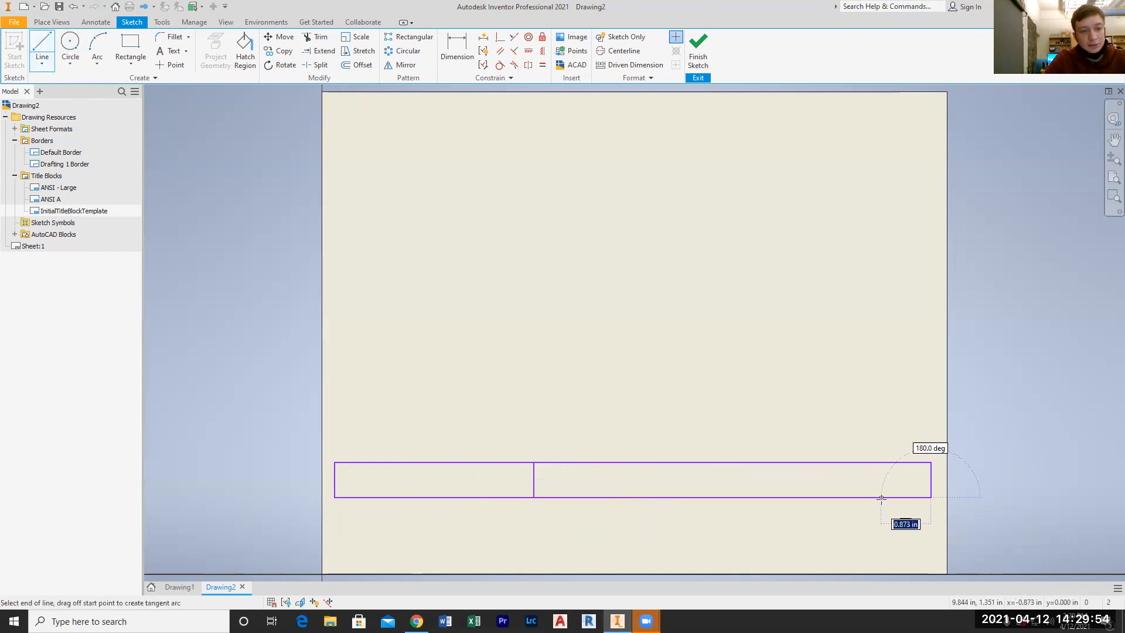
text(1)
key(Return)
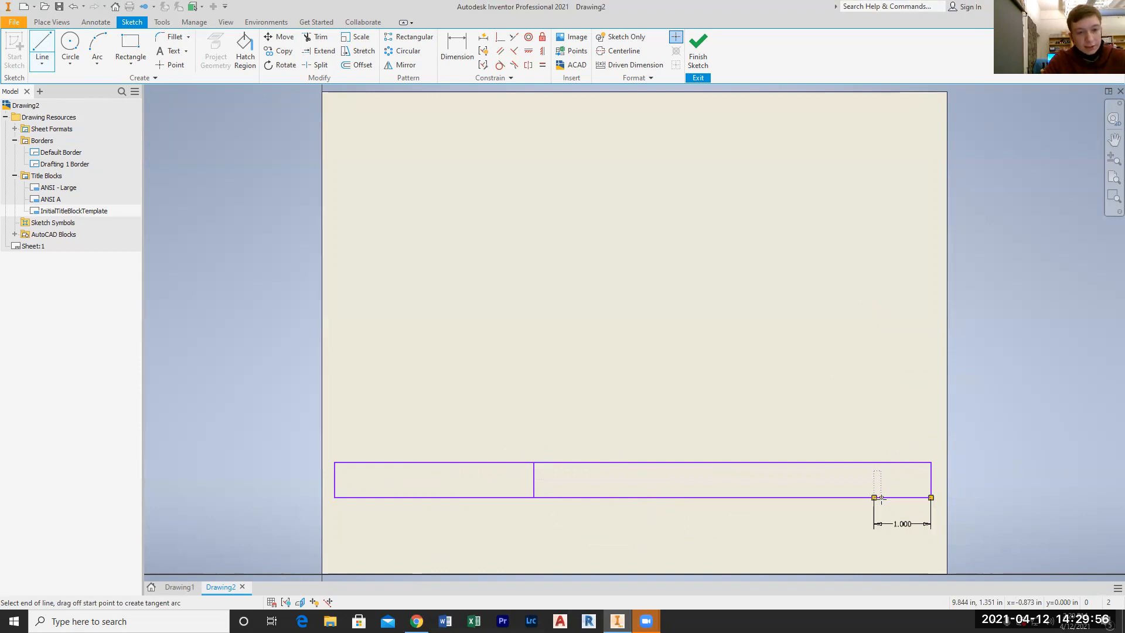
click(874, 463)
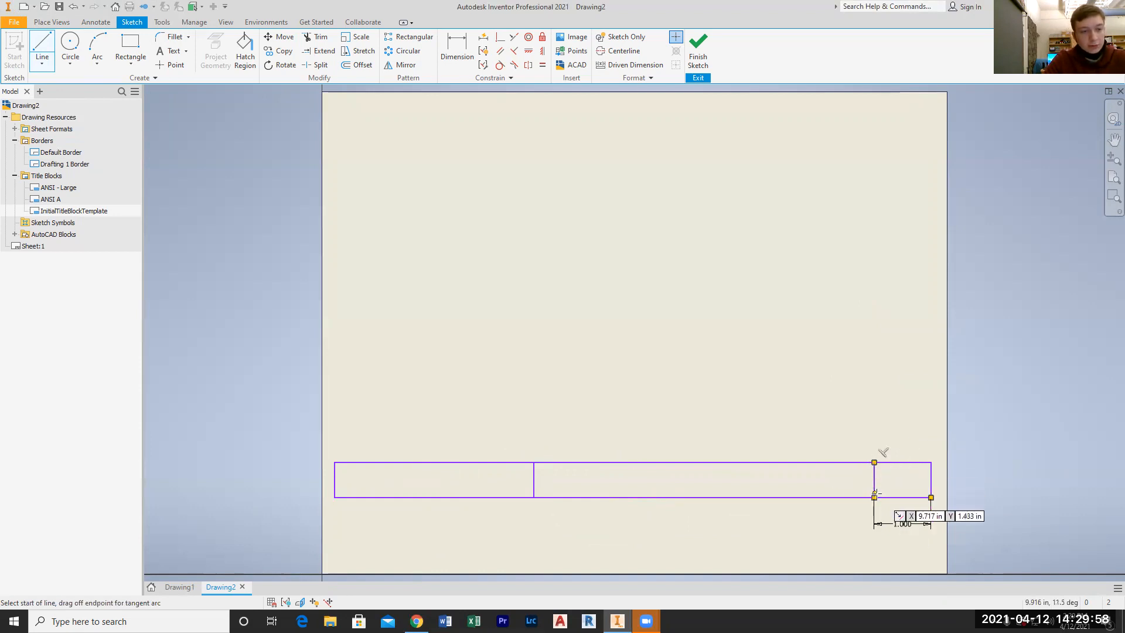
Draw a second vertical divider 1 in left of the rightmost divider, running from the rectangle's base to its top edge
click(875, 497)
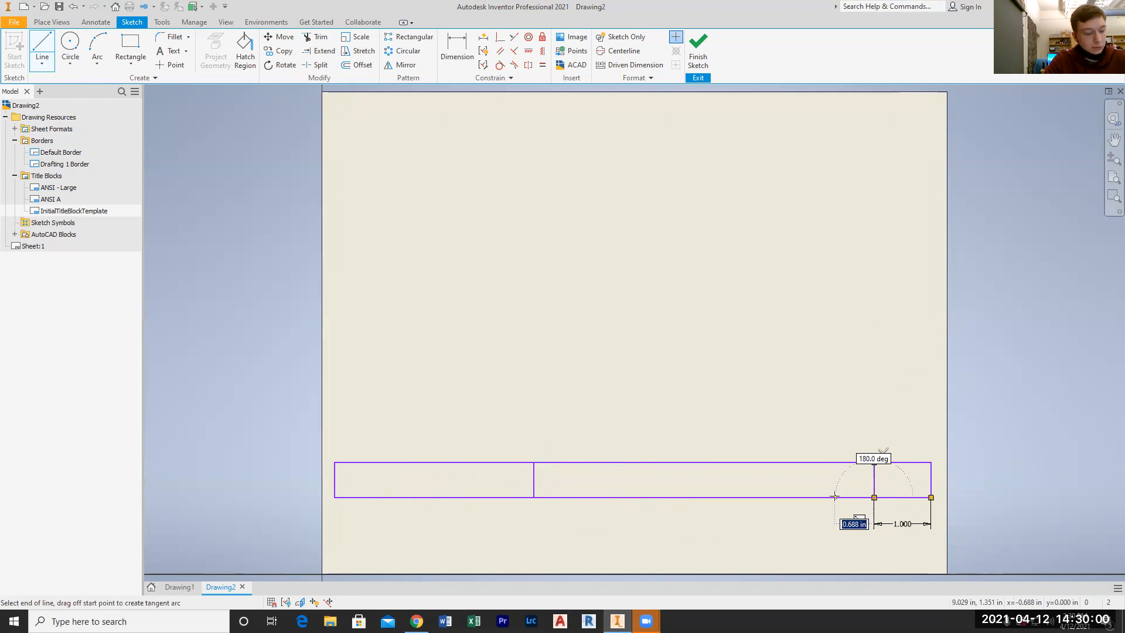
text(1)
key(Return)
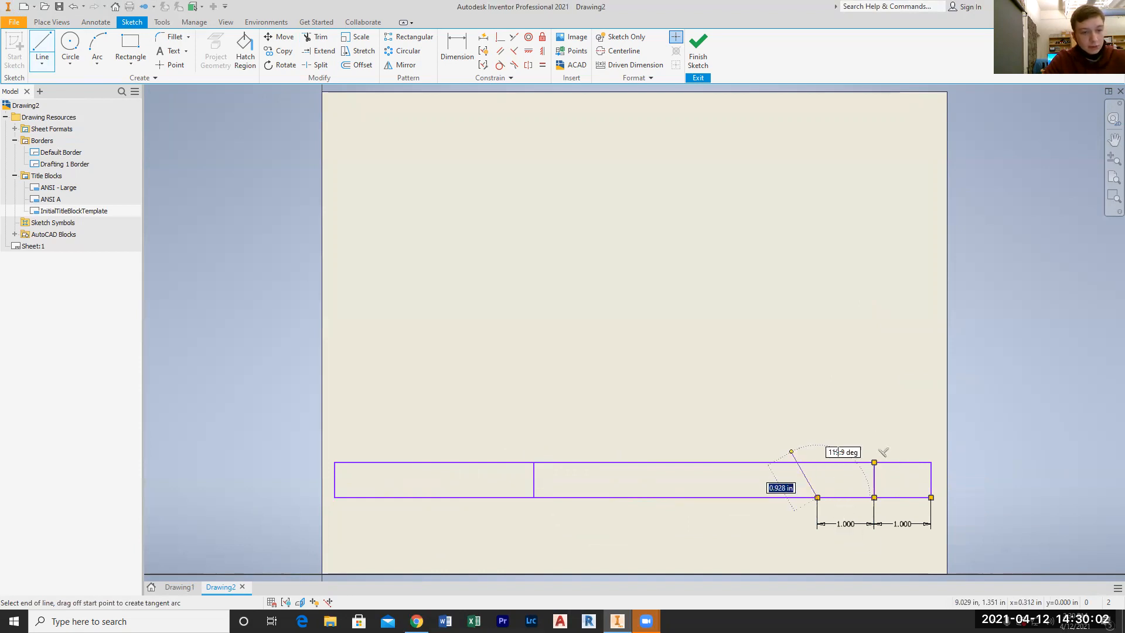
click(818, 463)
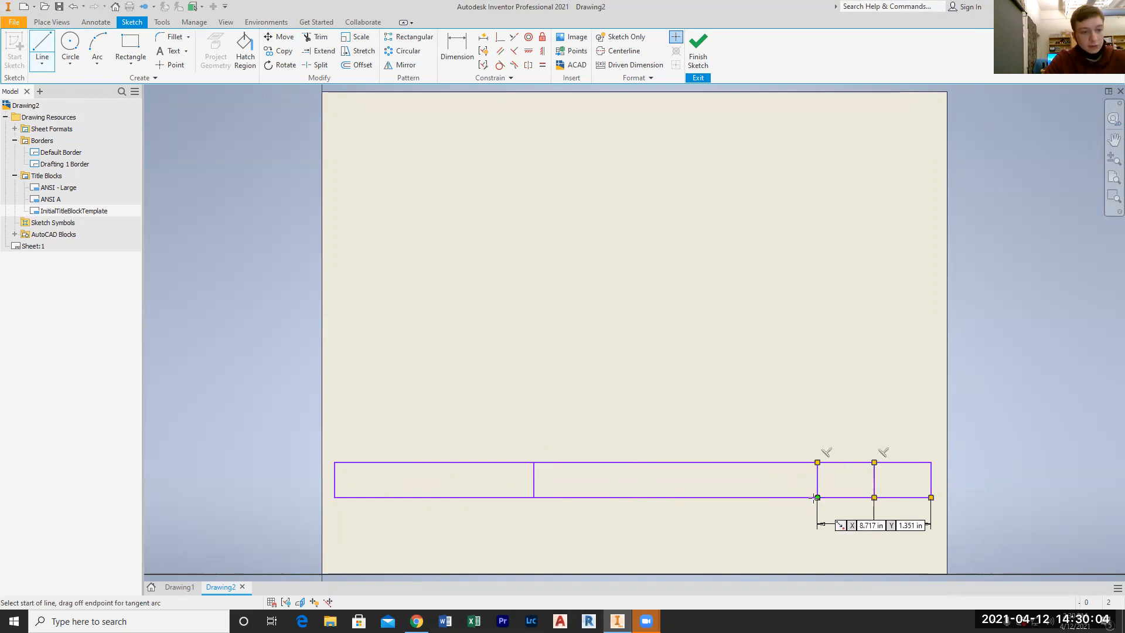
Draw a third vertical divider 1 in left of the second one, running from the rectangle's base to its top edge
click(817, 497)
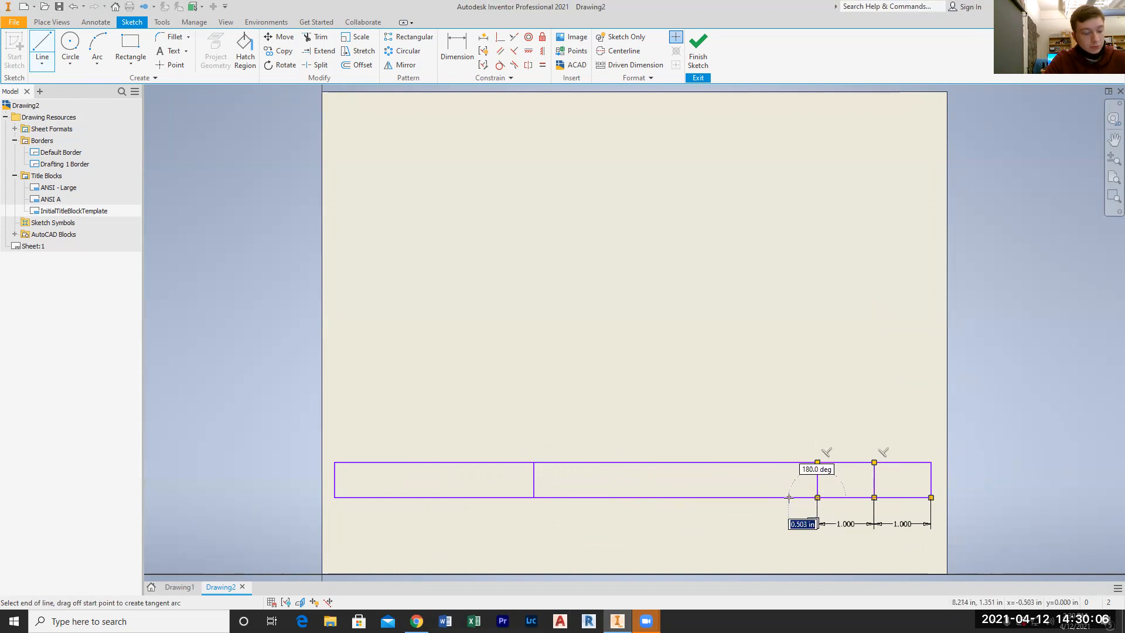
text(1)
key(Return)
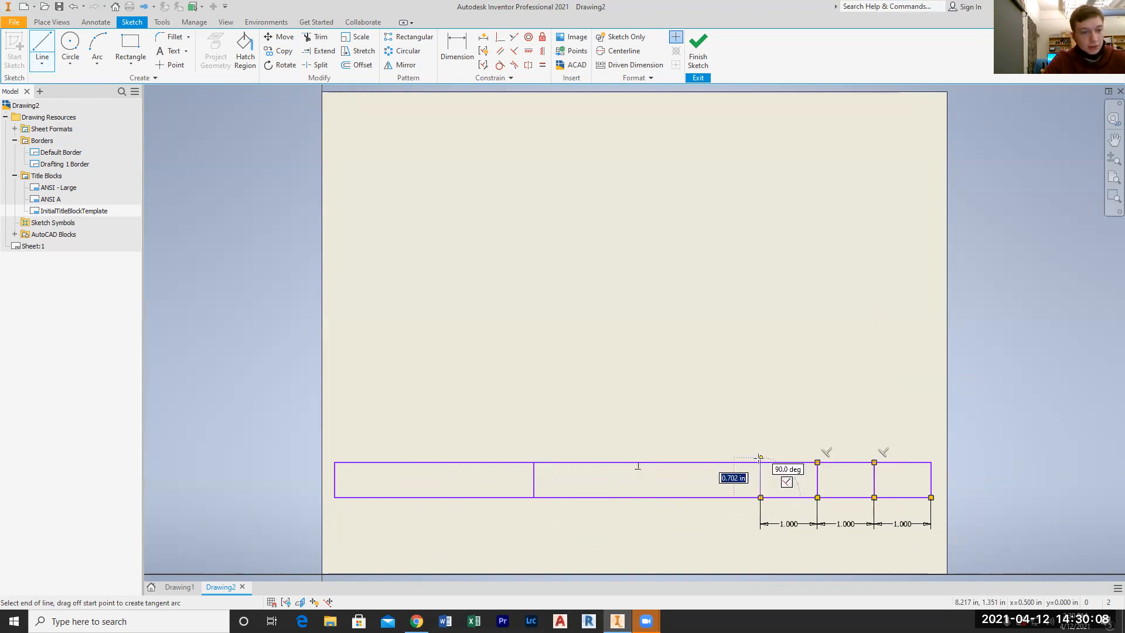
key(Escape)
key(Escape)
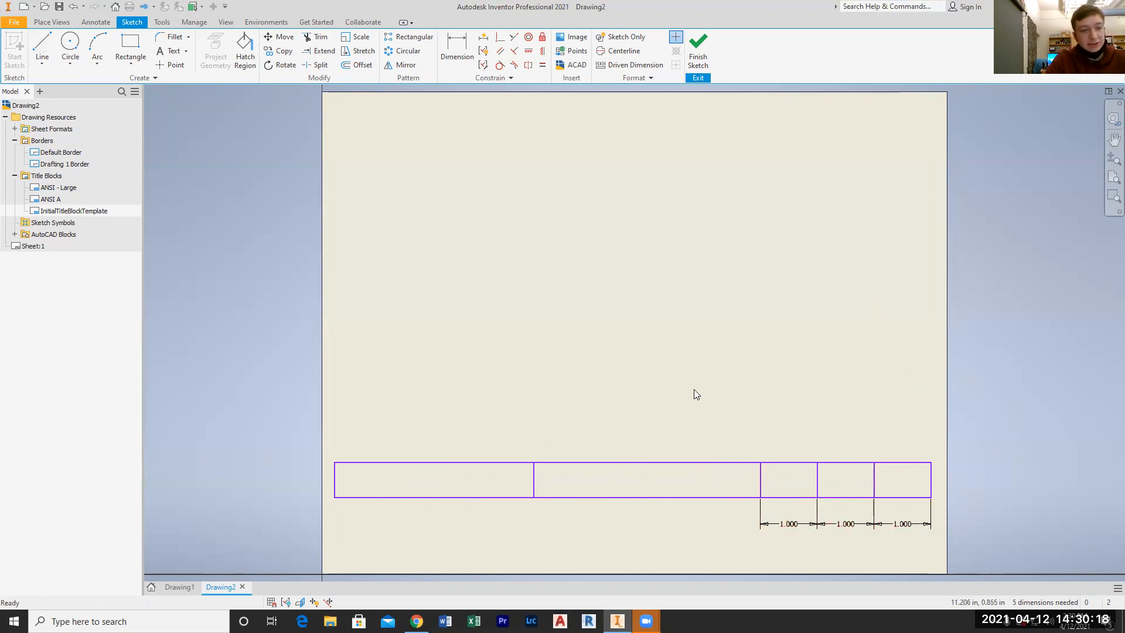
Draw a line 1/8 in up from the rectangle's lower-left corner, then a horizontal line across the title block past its right edge
click(42, 43)
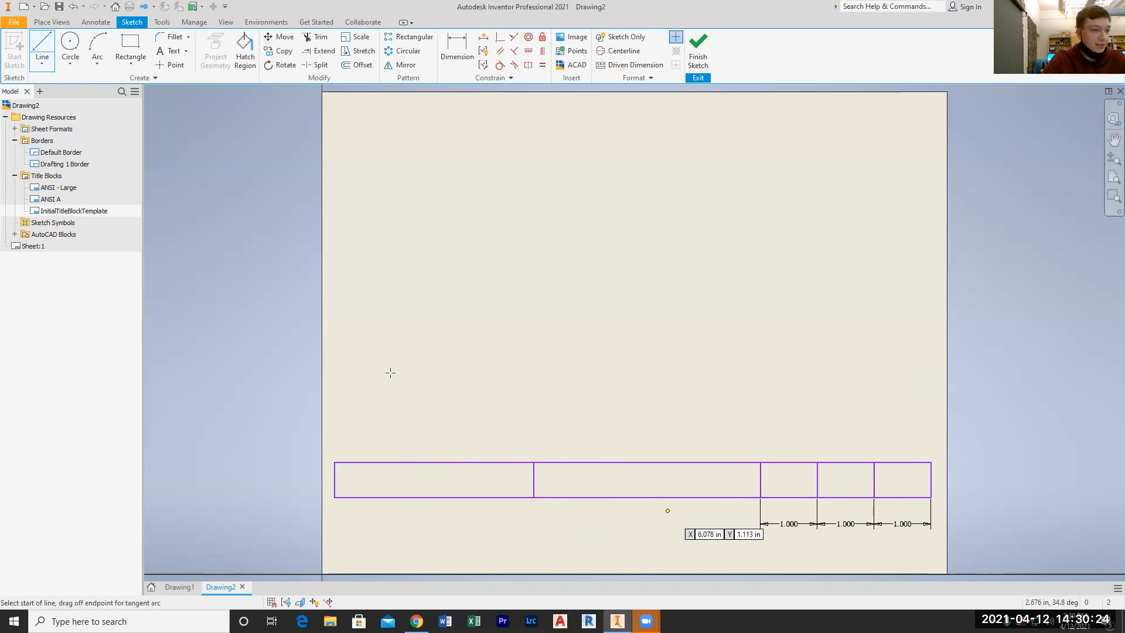
click(337, 497)
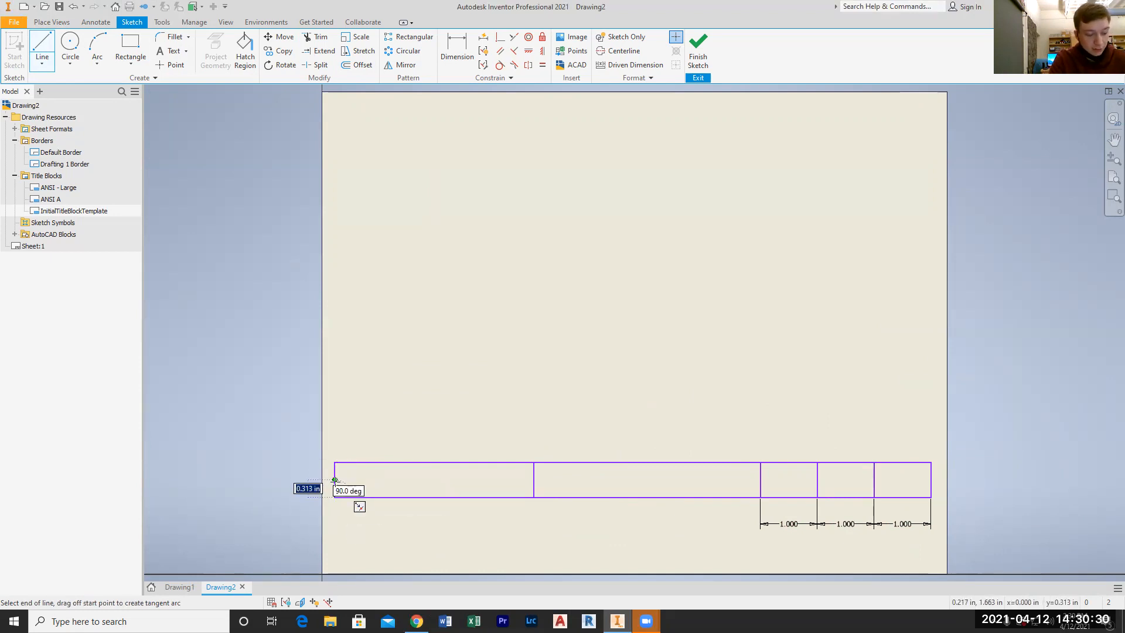
text(1/8)
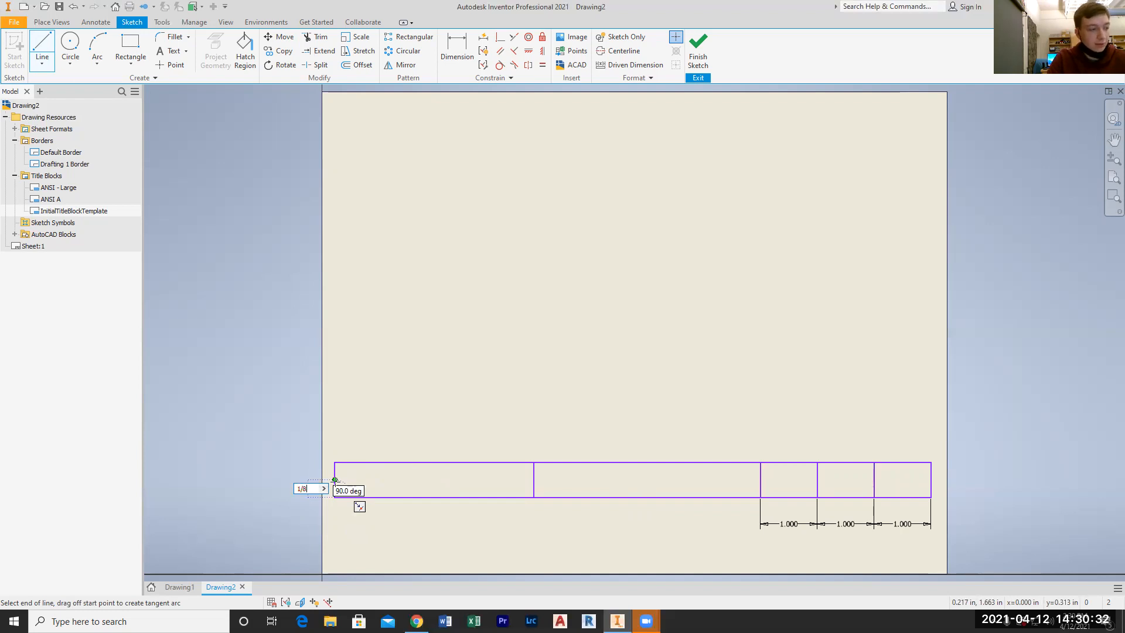
key(Return)
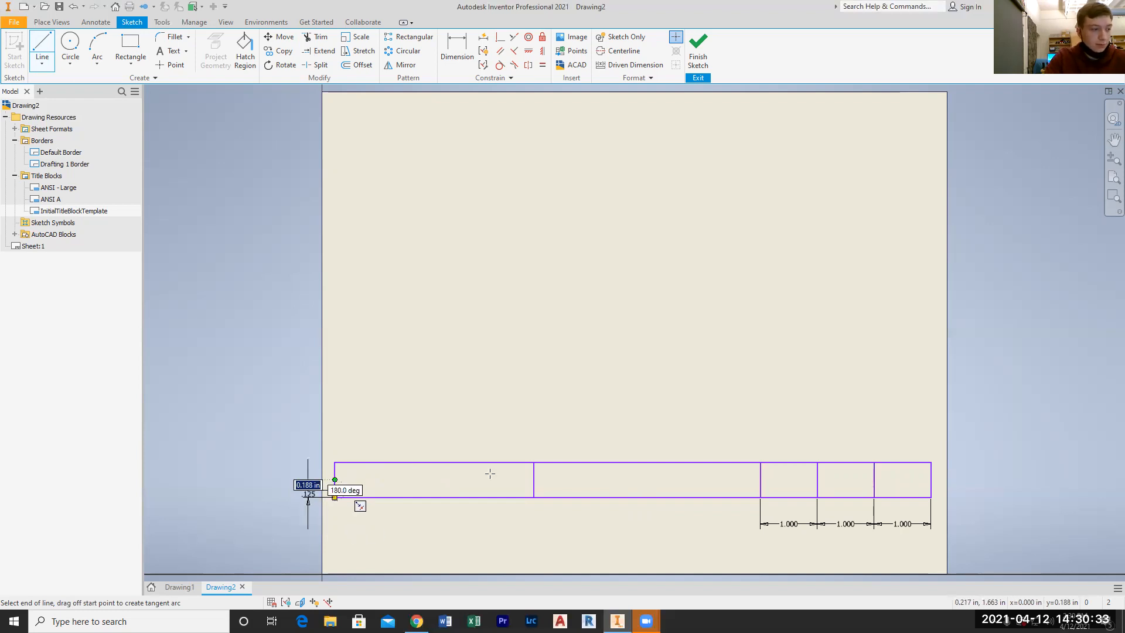
click(940, 490)
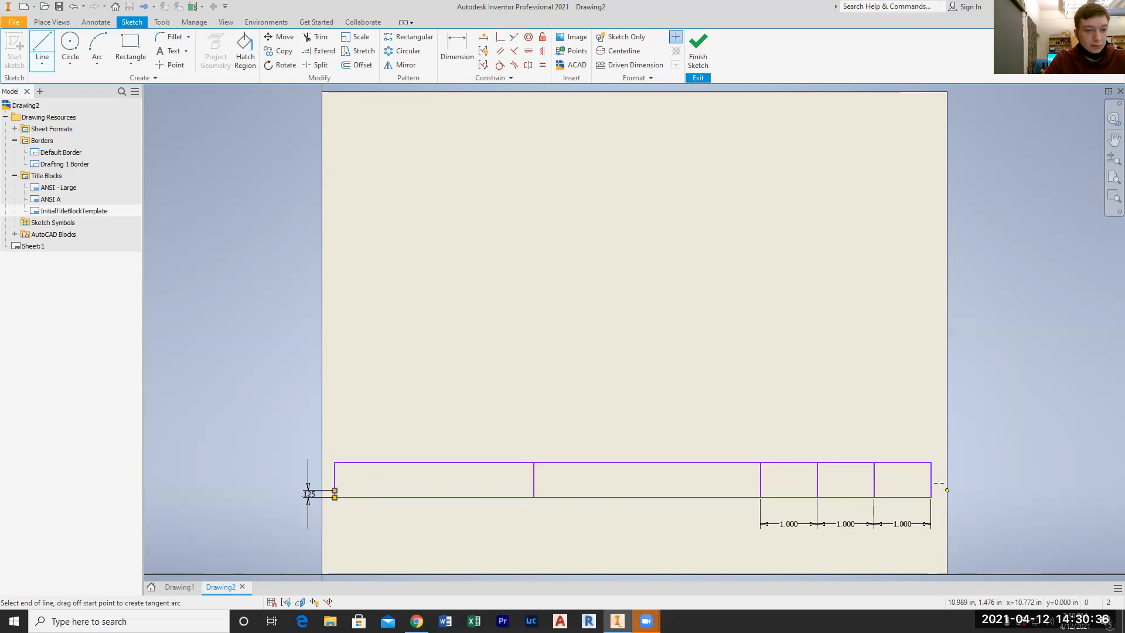
key(Escape)
Draw a second horizontal row line 1/8 in above the first, from the rectangle's left edge past its right edge
click(43, 44)
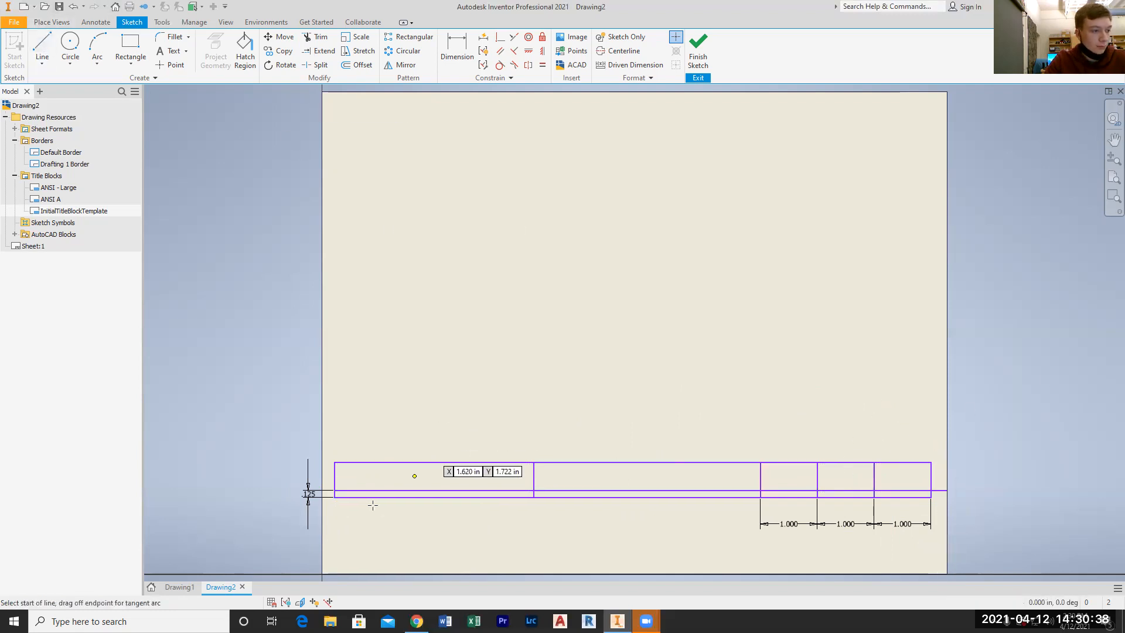
click(335, 490)
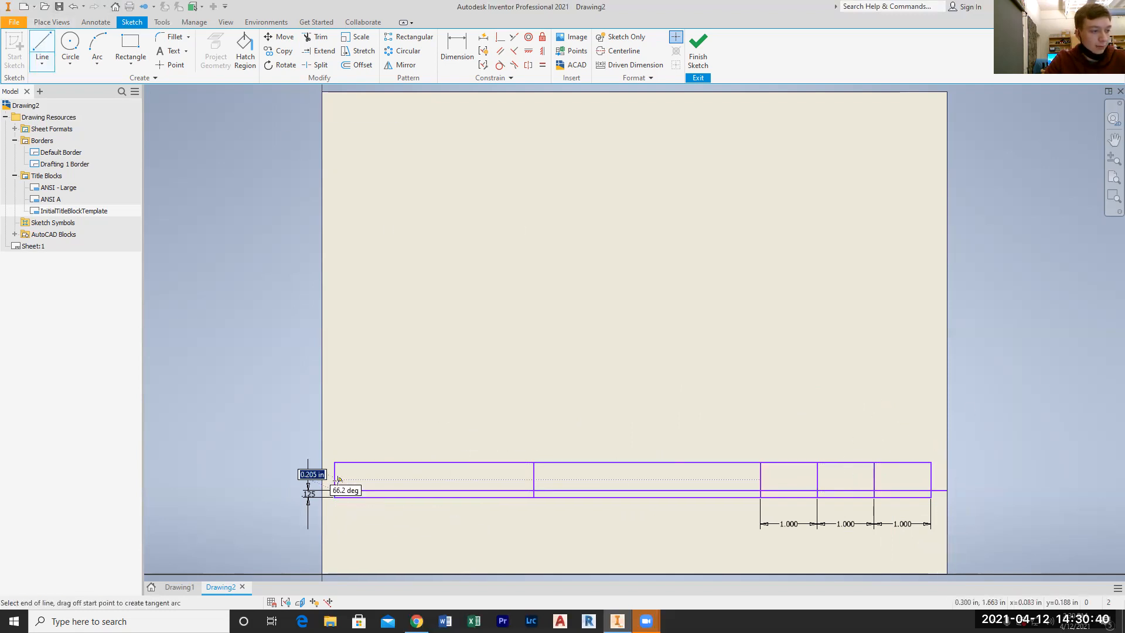
text(1/8)
key(Return)
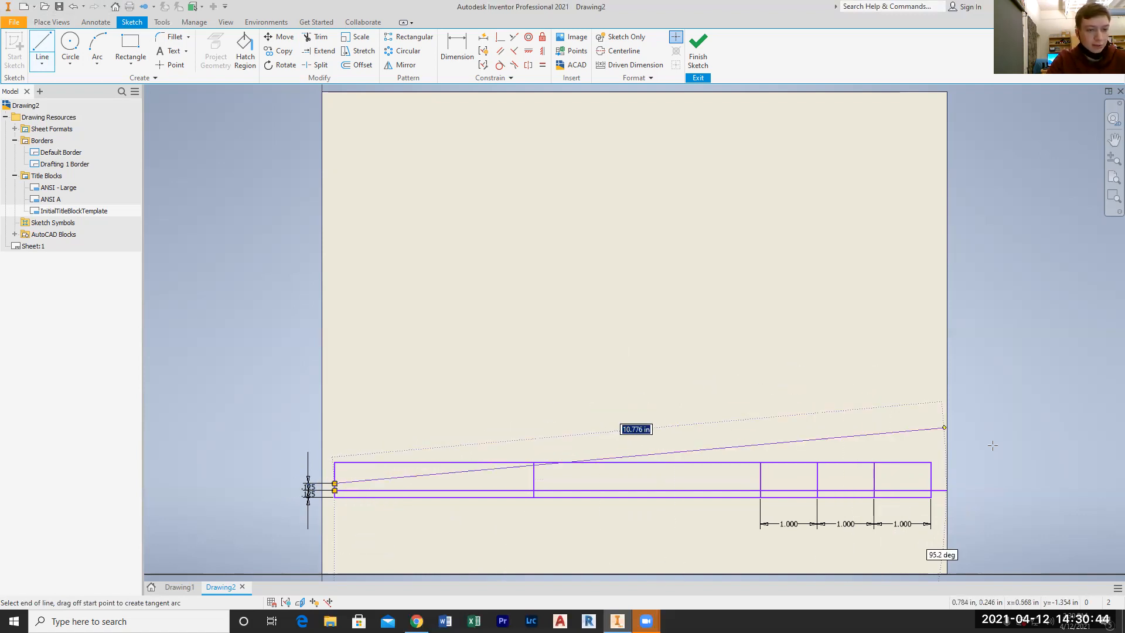
click(956, 482)
key(Escape)
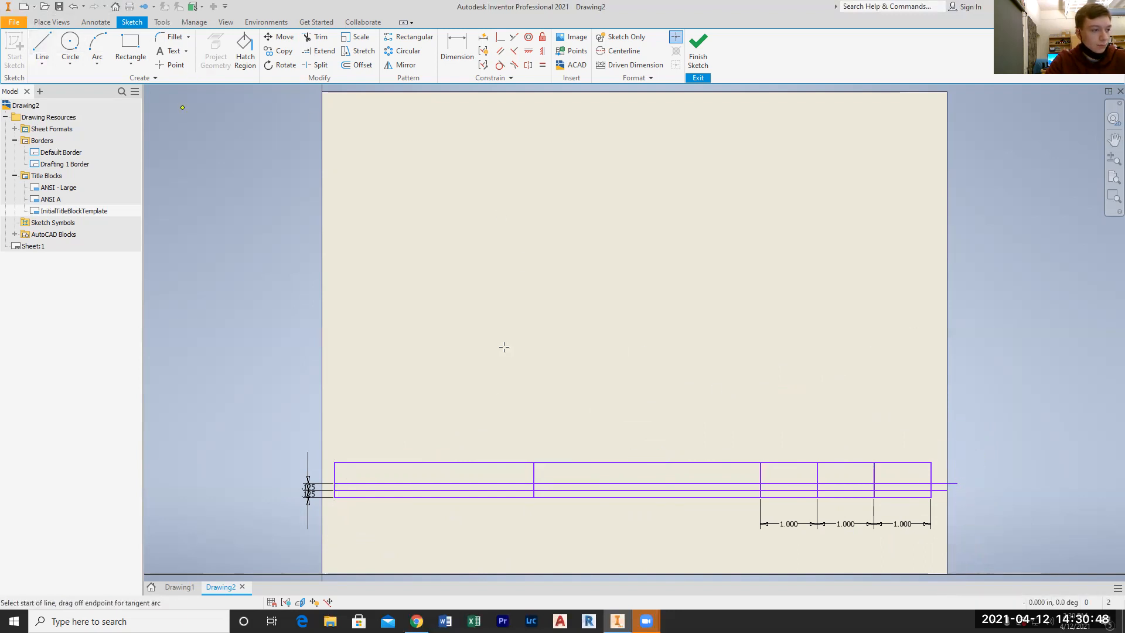
Draw a third horizontal row line 1/8 in above the second, from the rectangle's left edge past its right edge
click(334, 482)
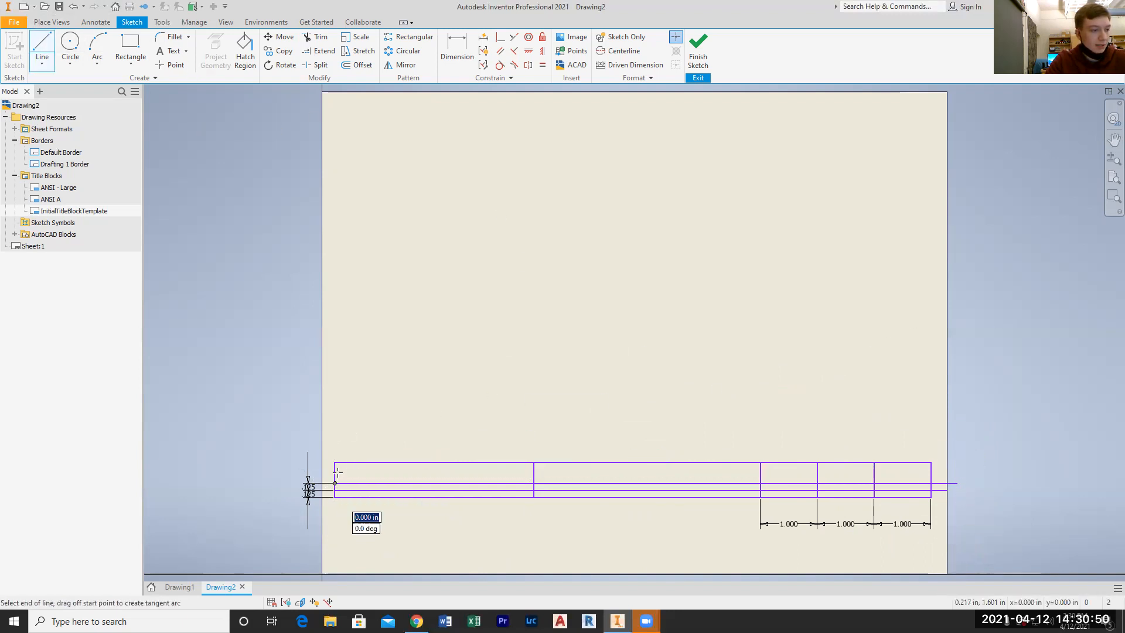
text(1)
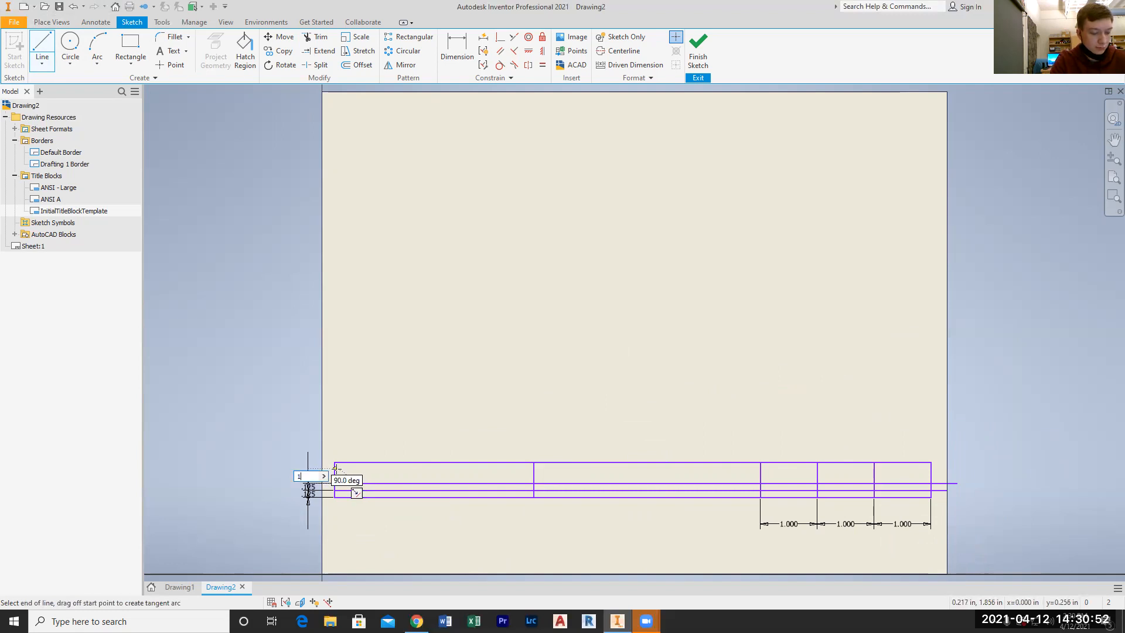
text(/8)
key(Return)
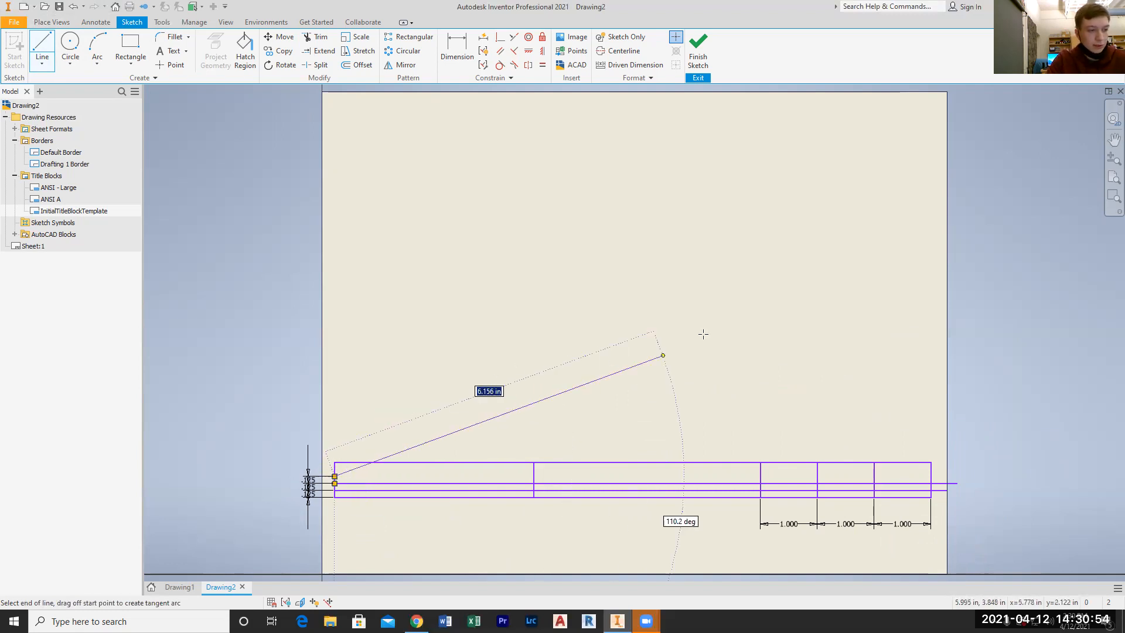
double_click(966, 476)
key(Escape)
Draw a fourth horizontal row line 1/8 in above the third, from the rectangle's left edge past its right edge
click(41, 47)
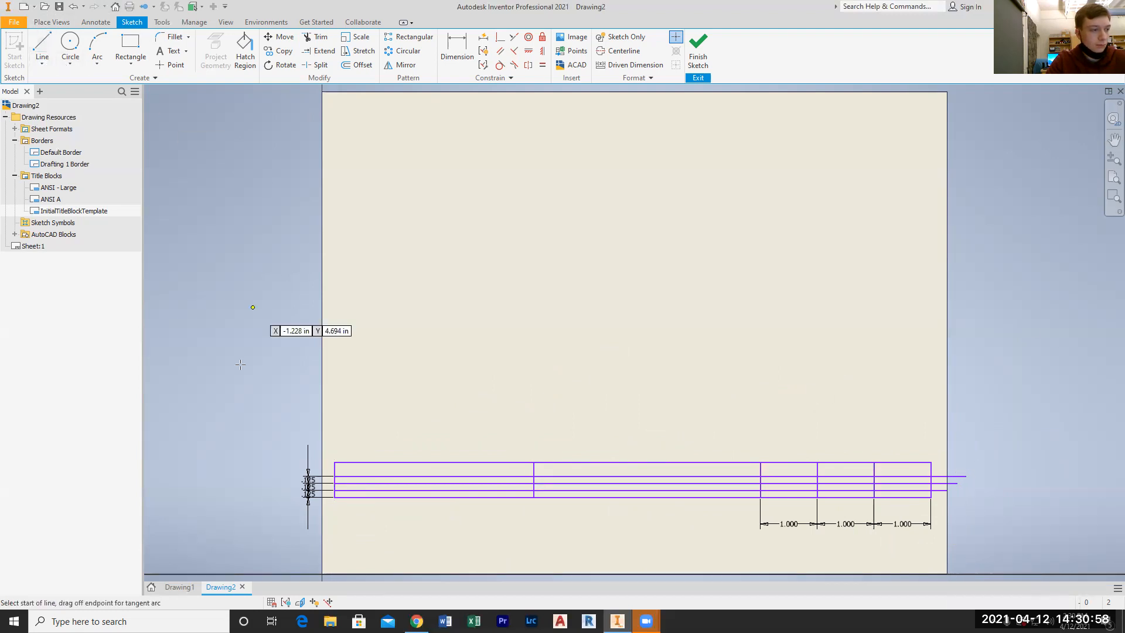
click(334, 476)
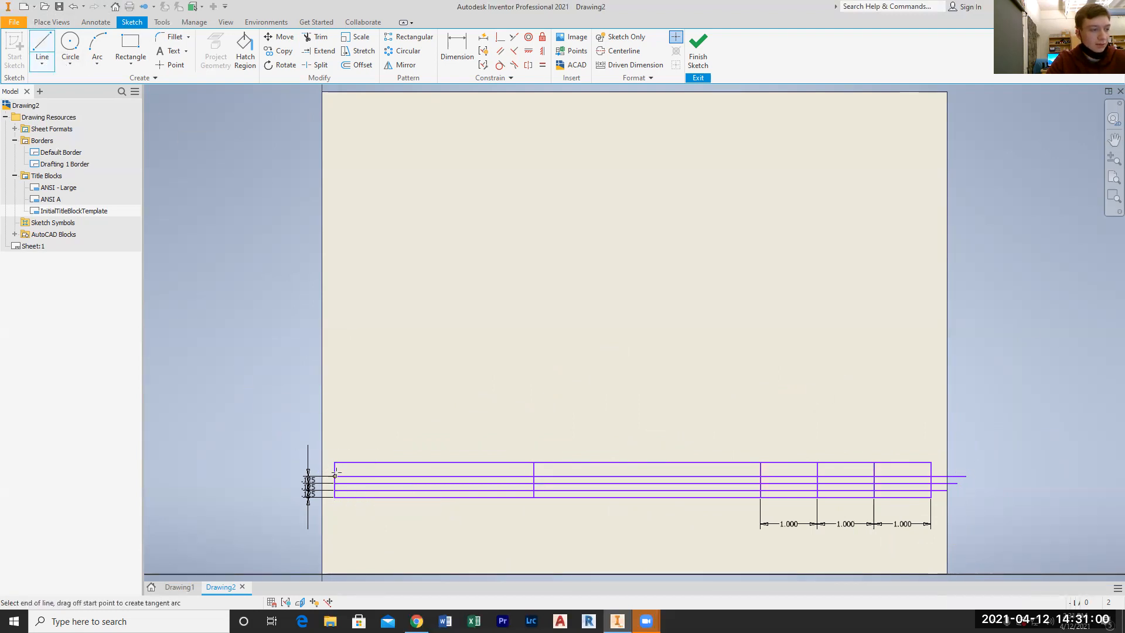
text(1/)
key(Return)
click(989, 468)
key(Escape)
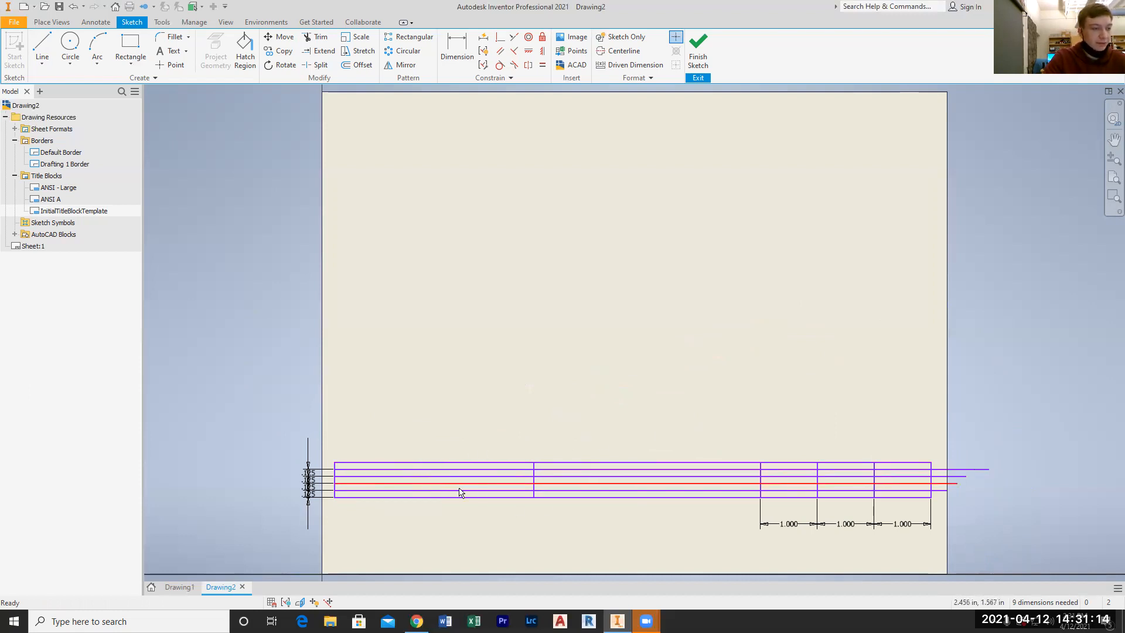
Add the text HONESDALE HIGH SCHOOL in the upper part of the title block's leftmost cell
scroll(460, 492, up, 3)
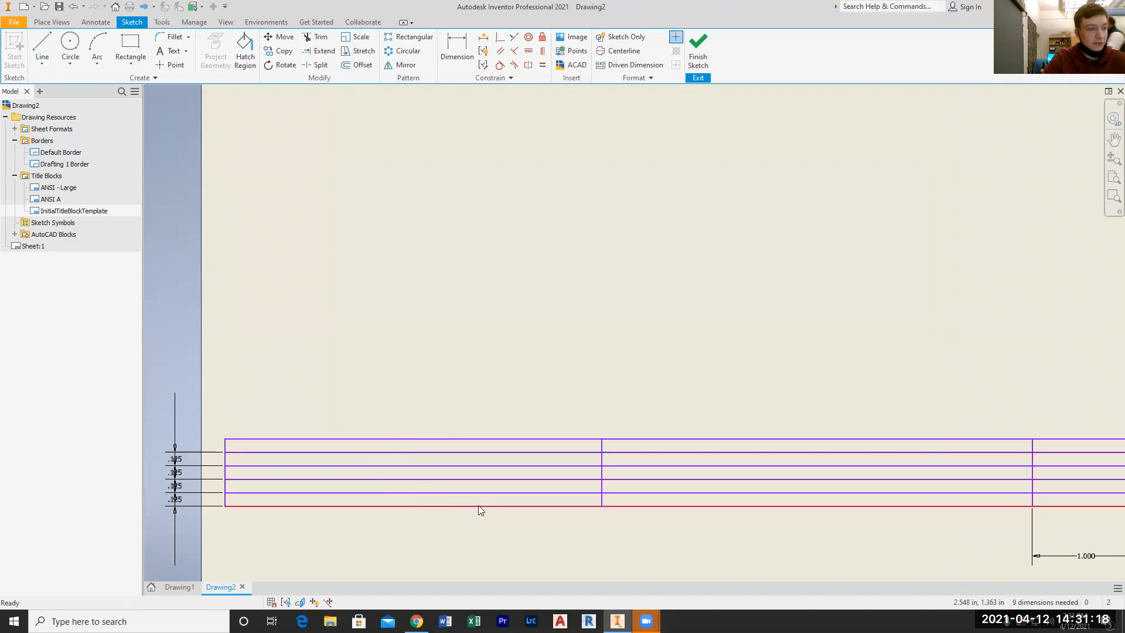
scroll(478, 505, down, 3)
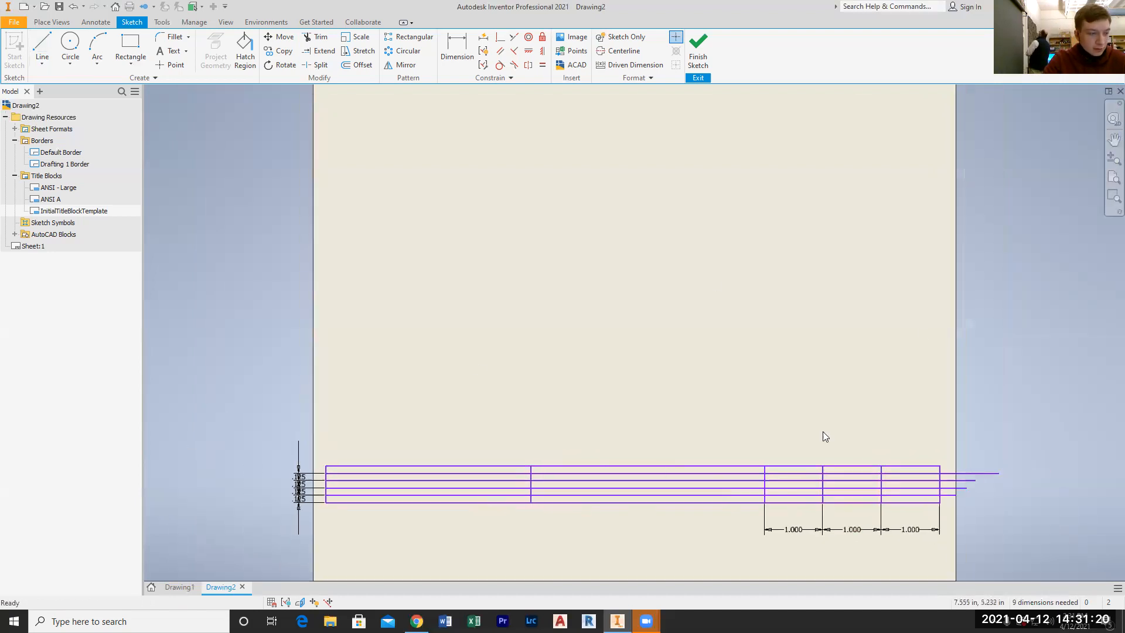
click(162, 55)
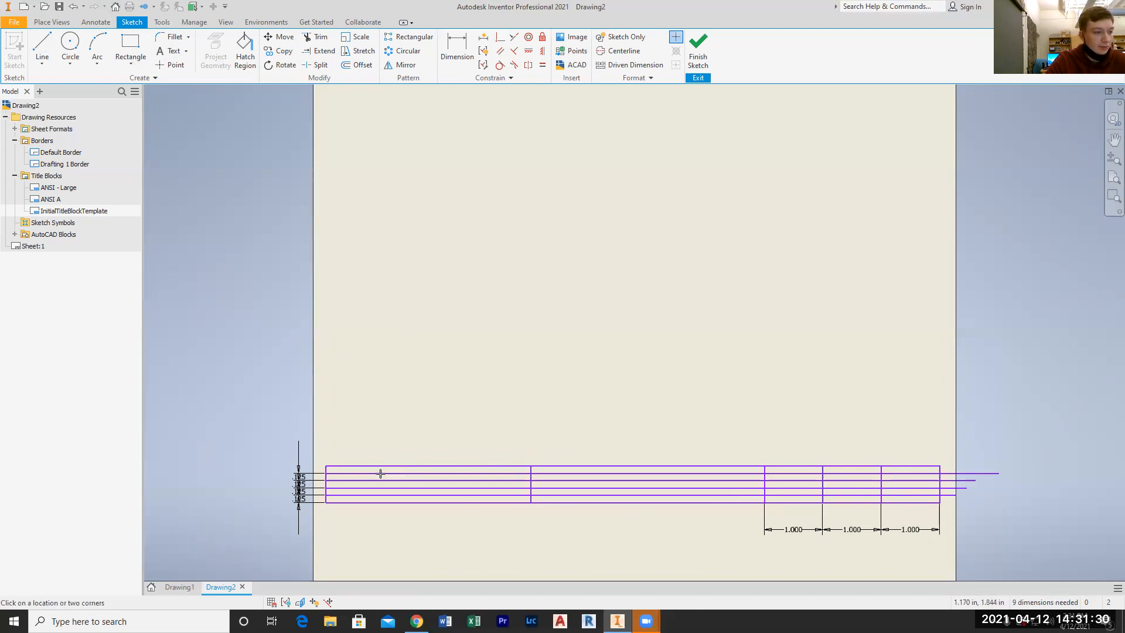
click(403, 478)
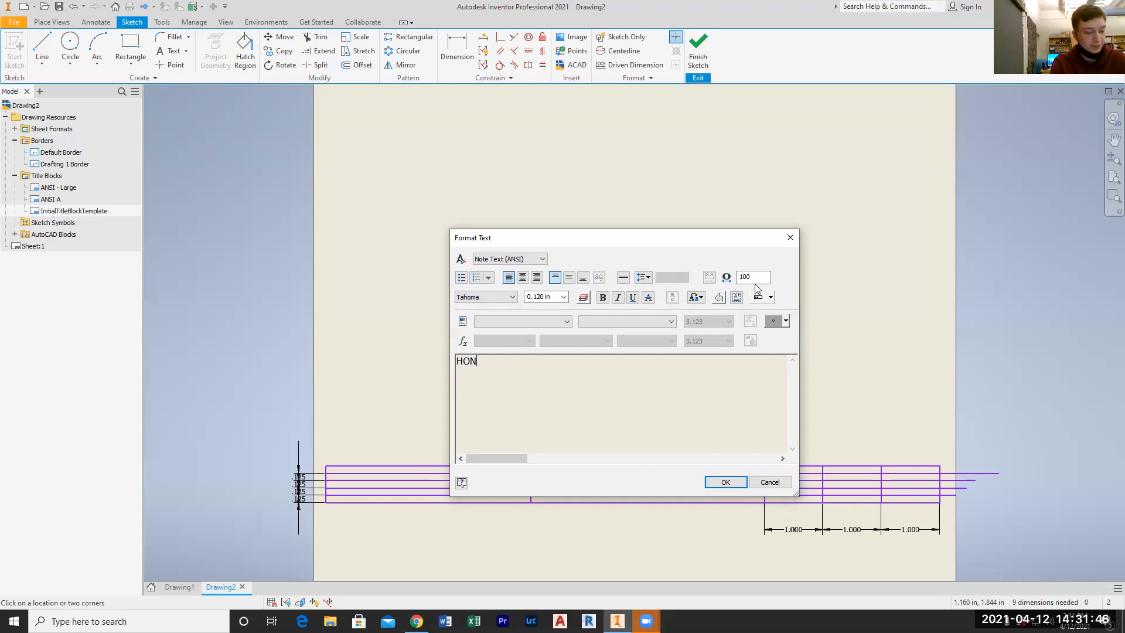
text(HIGH)
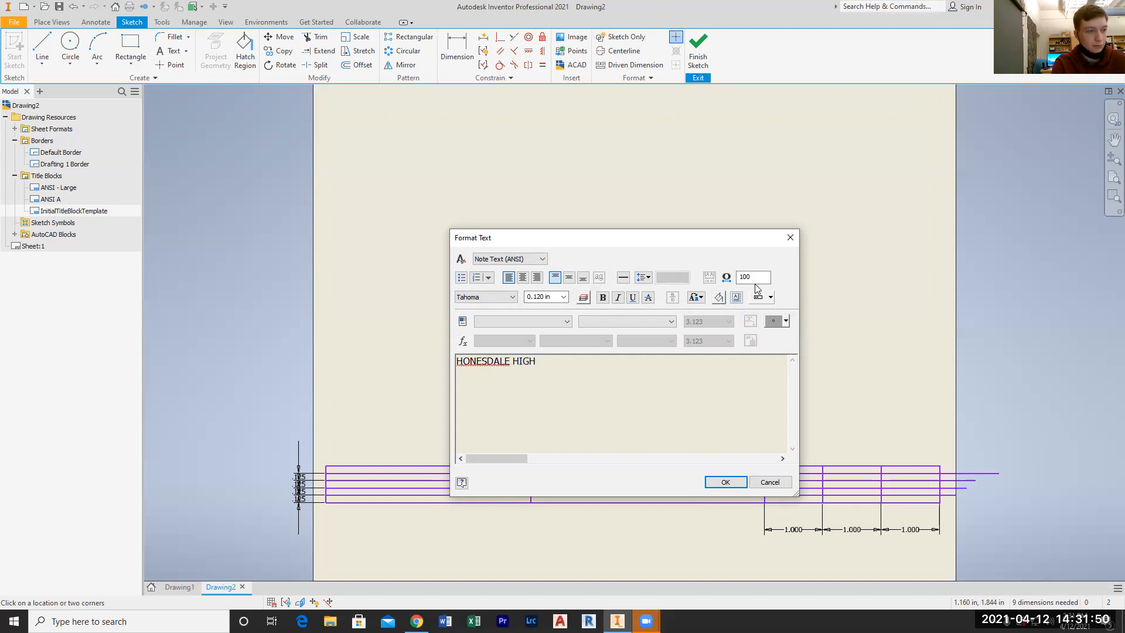
text( SCHOOL)
drag(583, 360, 433, 366)
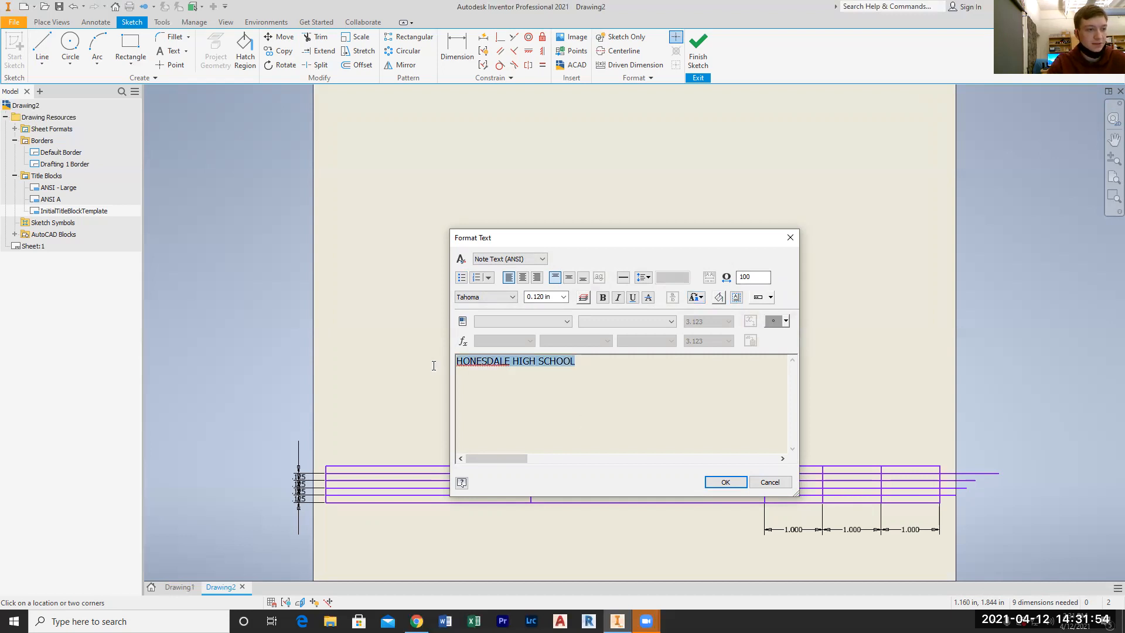
double_click(544, 296)
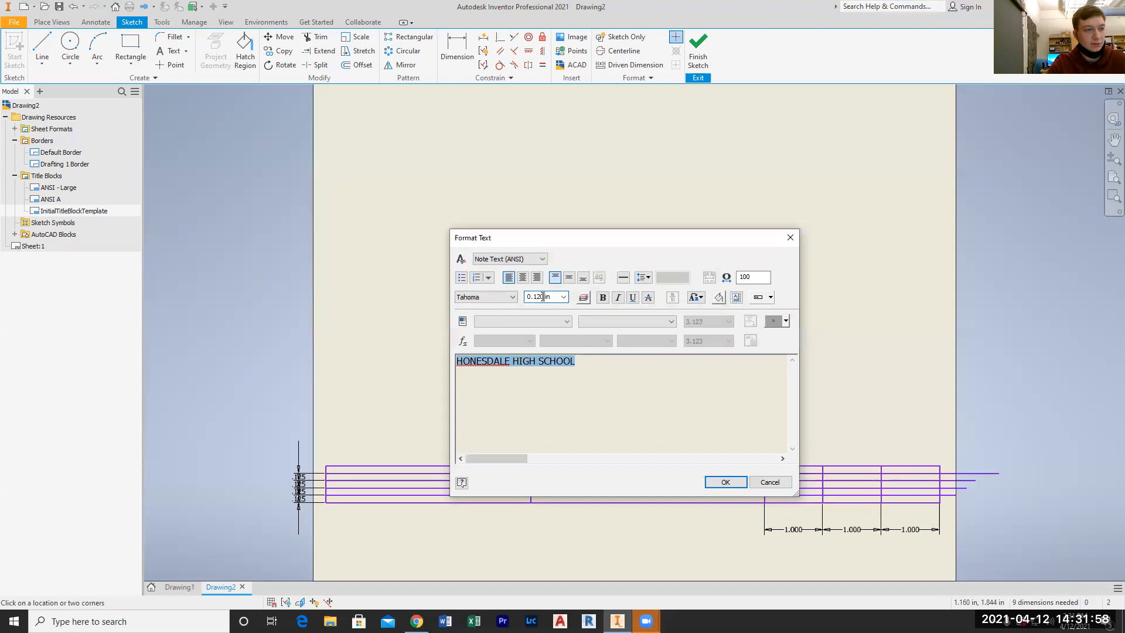
click(595, 366)
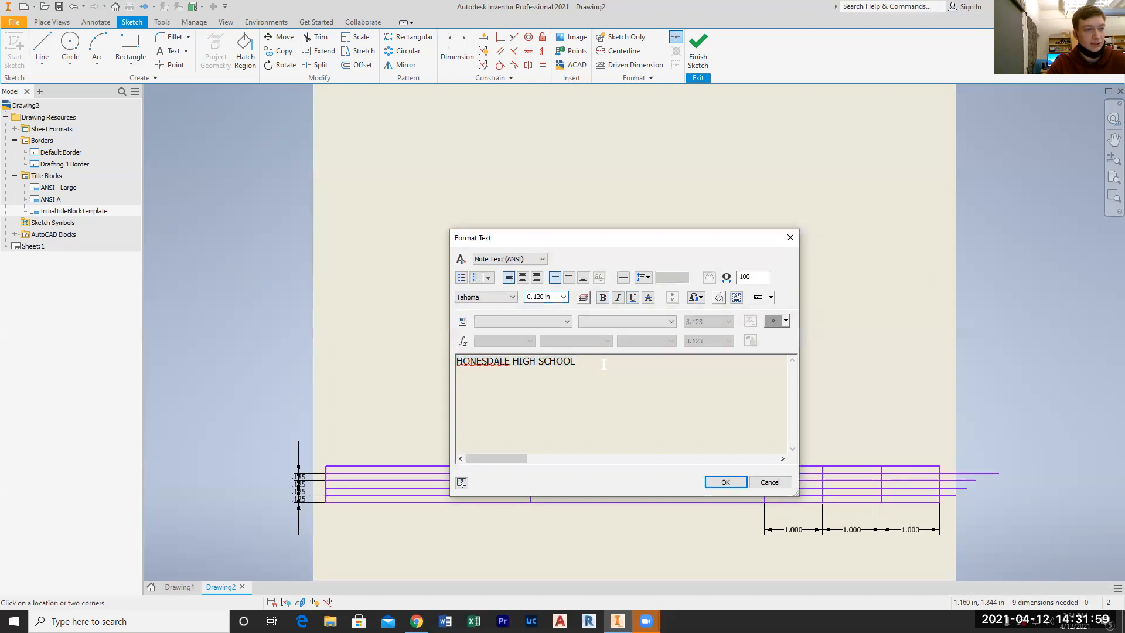
click(726, 481)
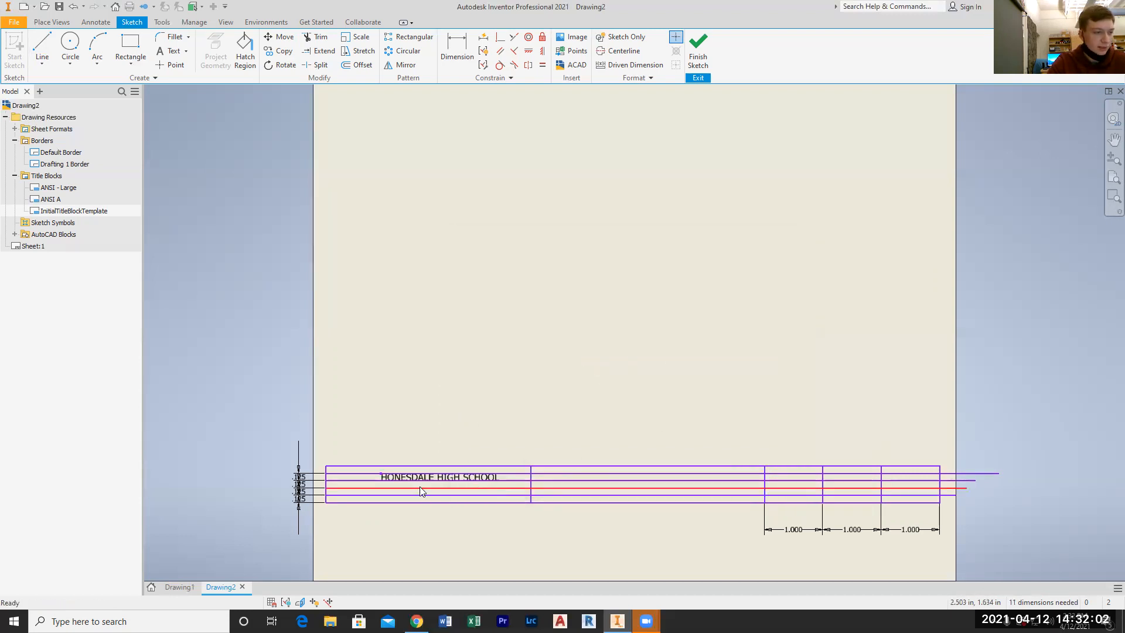
Move the HONESDALE HIGH SCHOOL text slightly left, toward the middle of the leftmost cell
scroll(389, 486, down, 2)
scroll(388, 473, down, 2)
scroll(553, 486, up, 2)
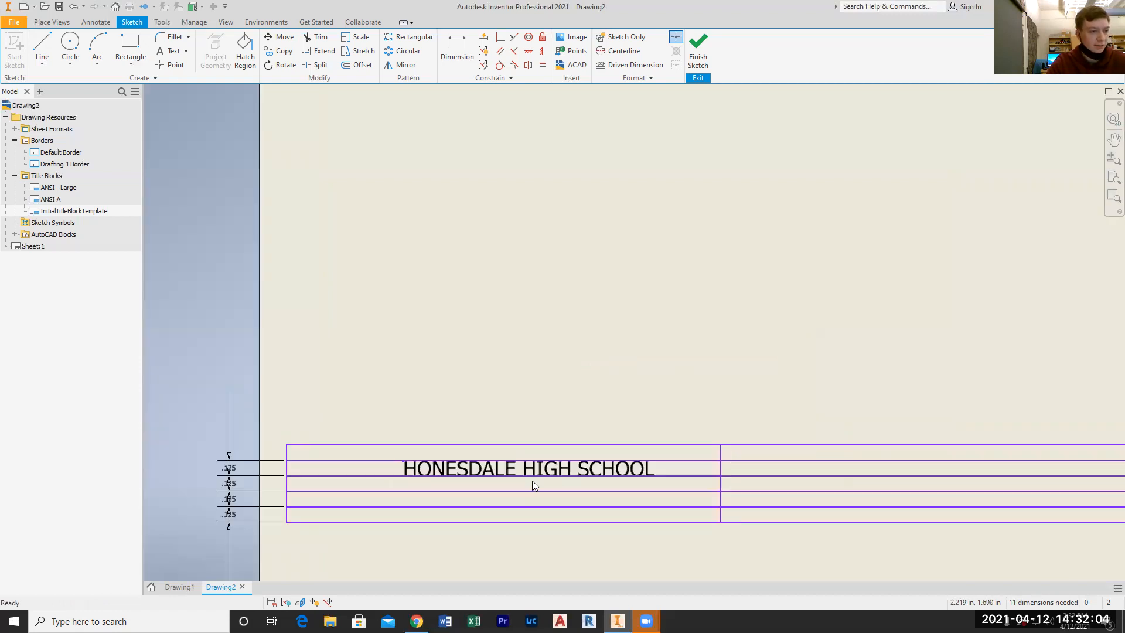
click(540, 473)
drag(540, 472, 509, 469)
click(531, 390)
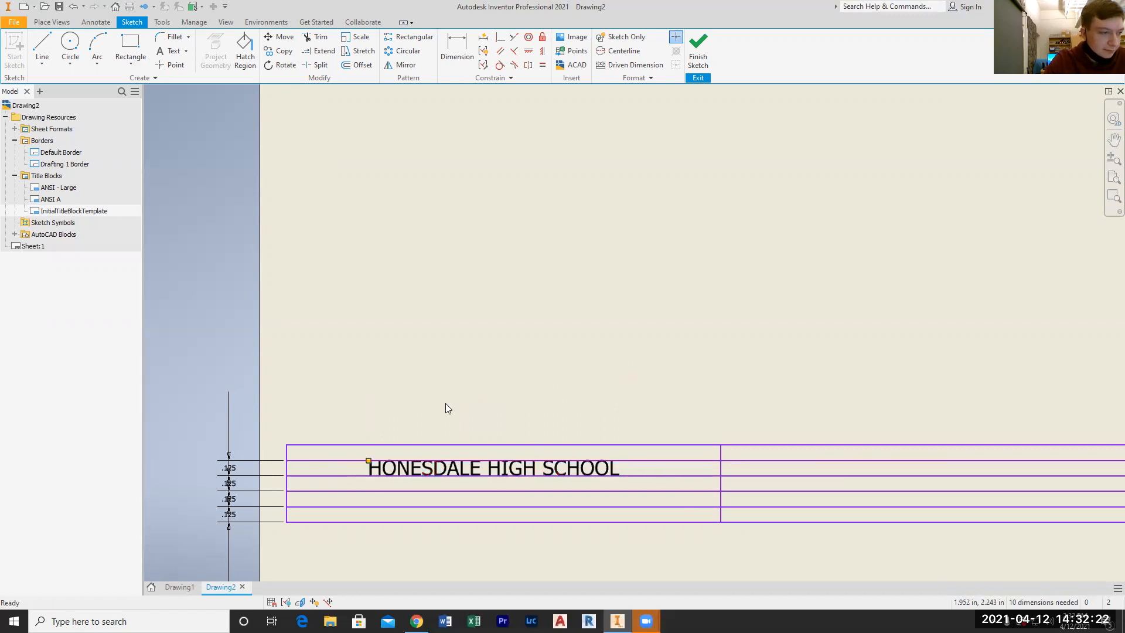
Start a new text in the empty area above the title block and enter the label DR. BY:
click(170, 51)
click(373, 321)
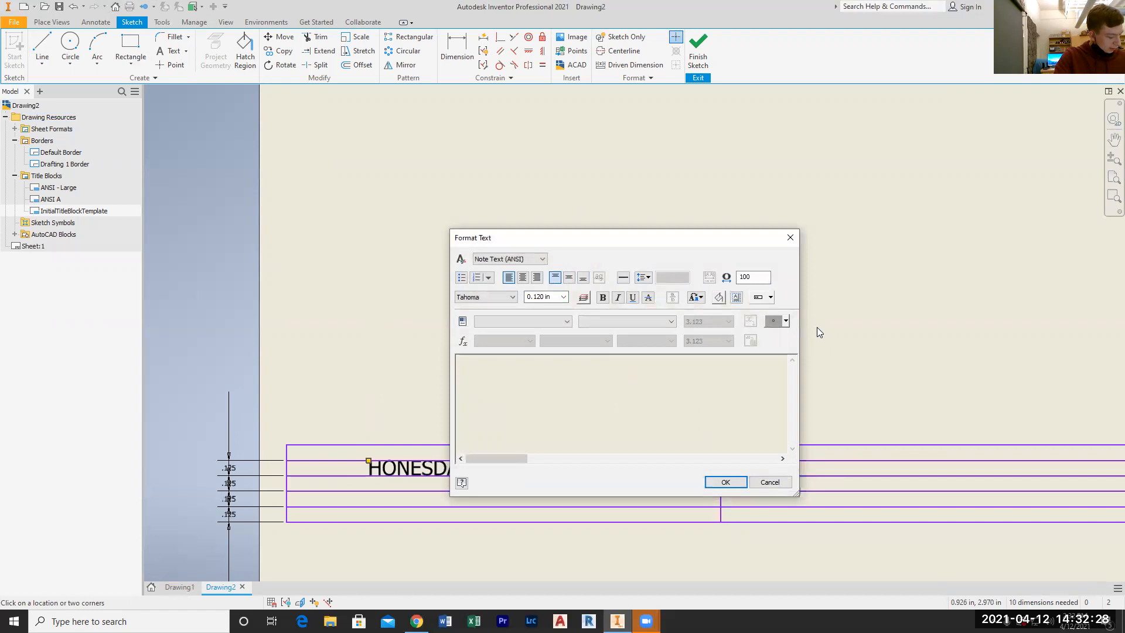
text(d)
key(BackSpace)
text(DR. BY:)
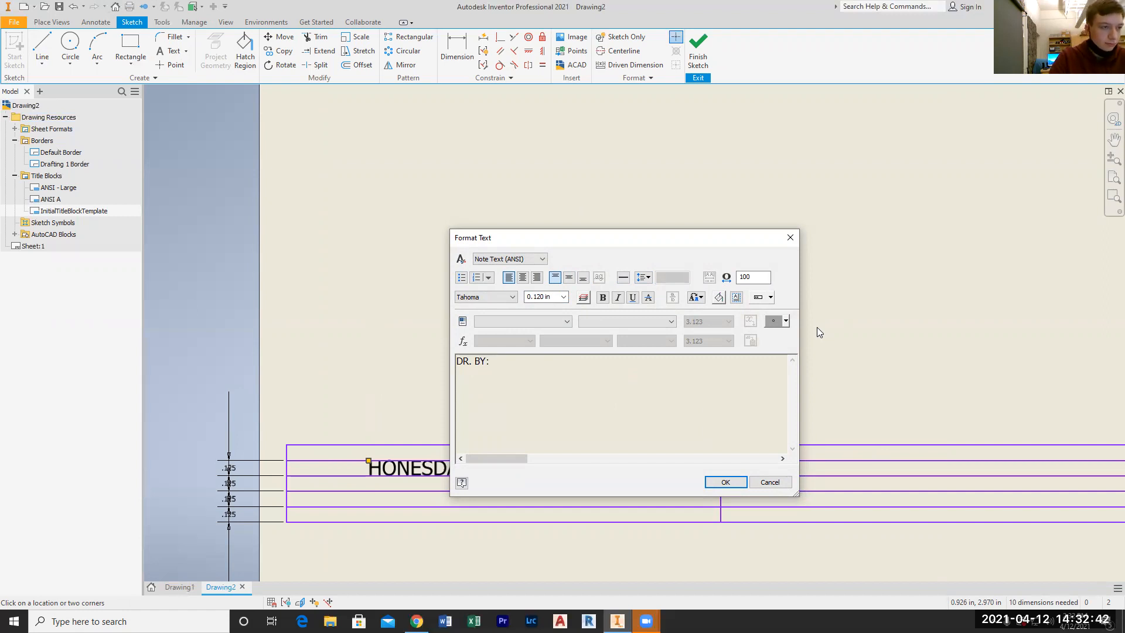
Insert the AUTHOR field from Properties - Drawing after the DR. BY: label
click(522, 321)
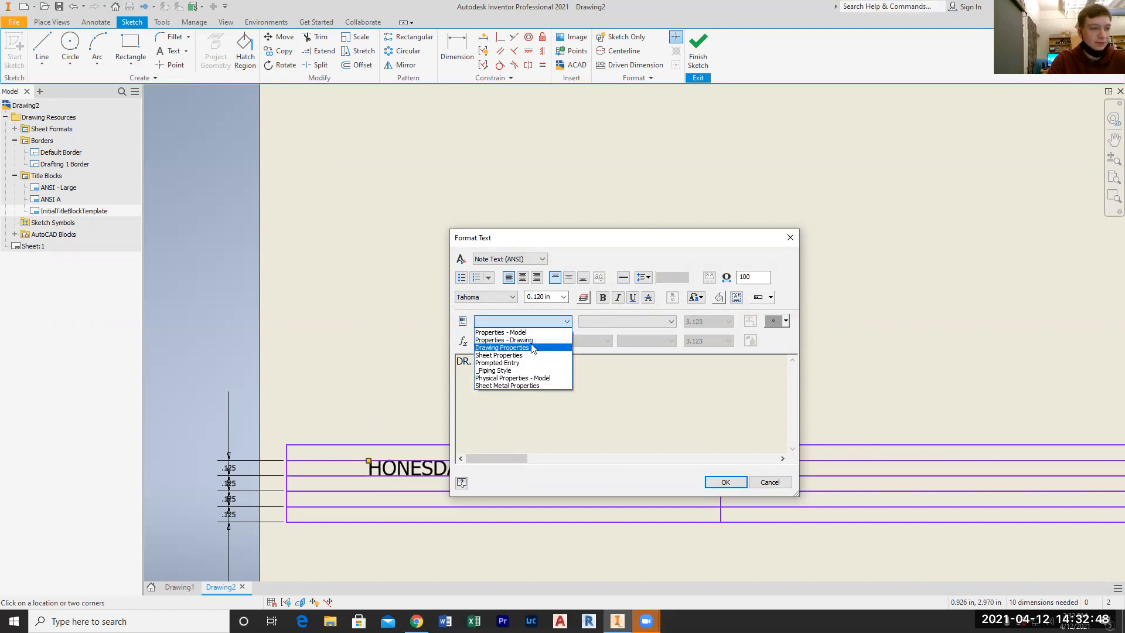
click(531, 339)
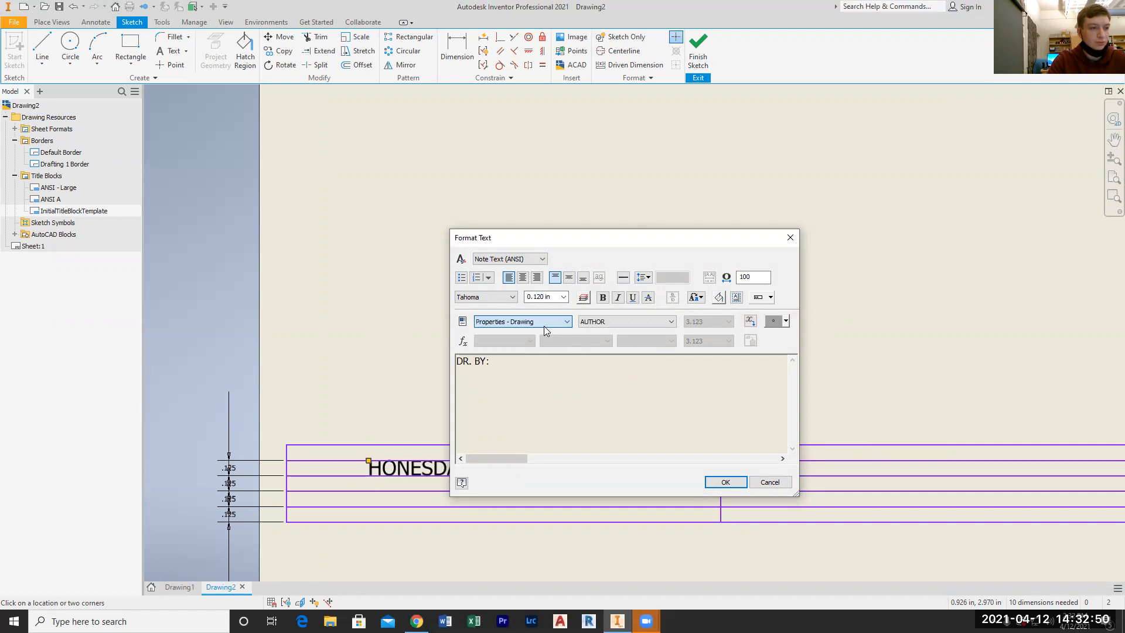
click(613, 323)
click(621, 332)
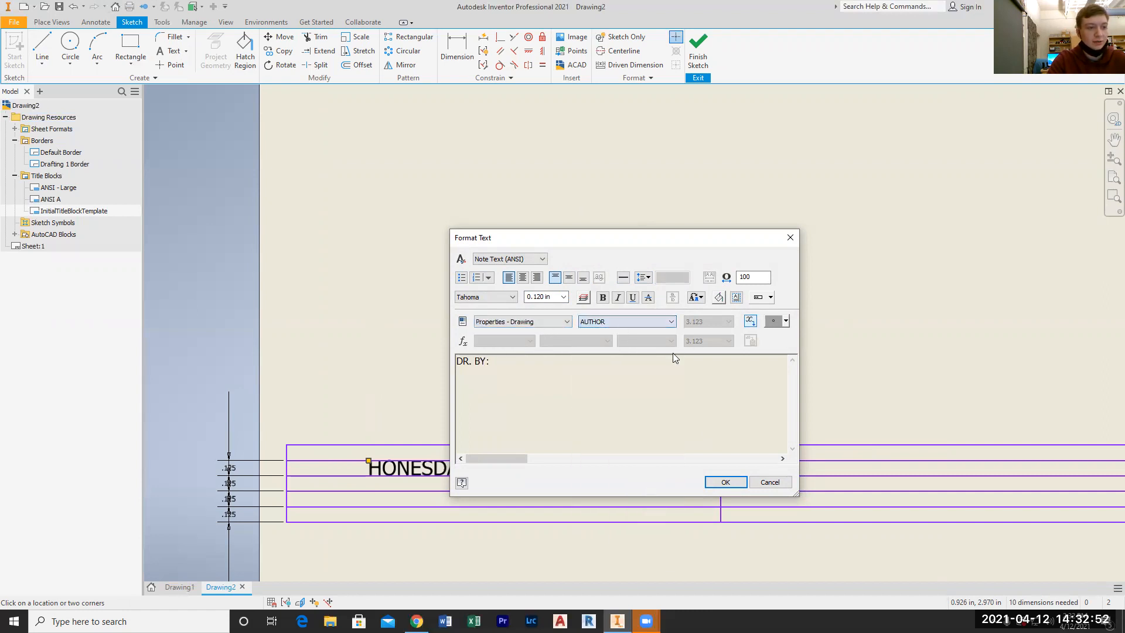
click(750, 321)
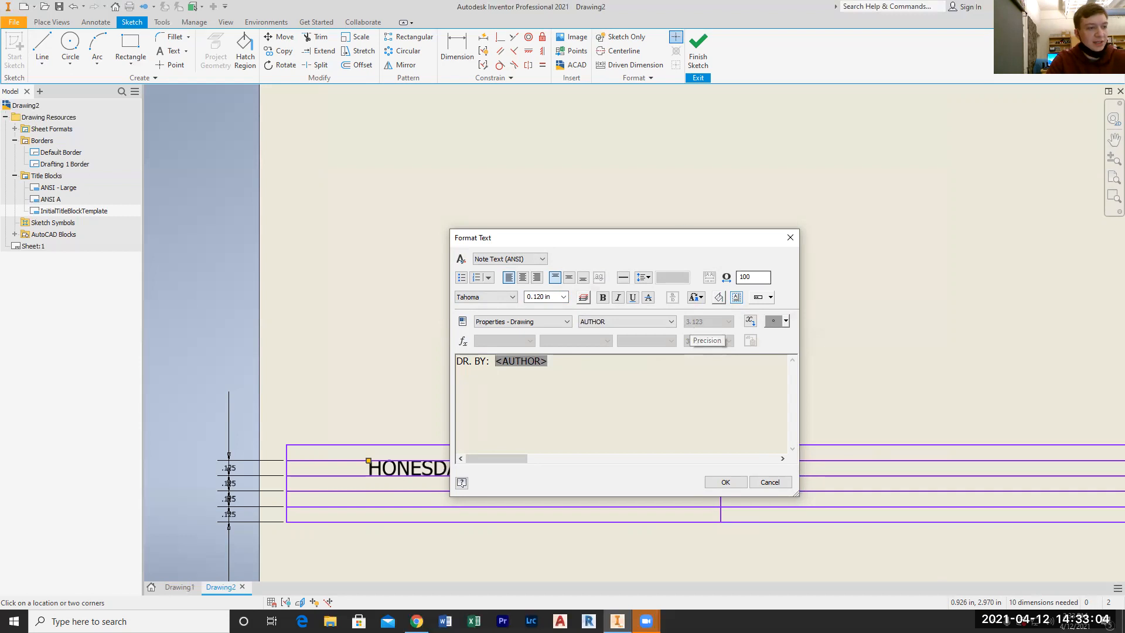
Accept the DR. BY: text and move it into the lower part of the title block's leftmost cell
click(727, 482)
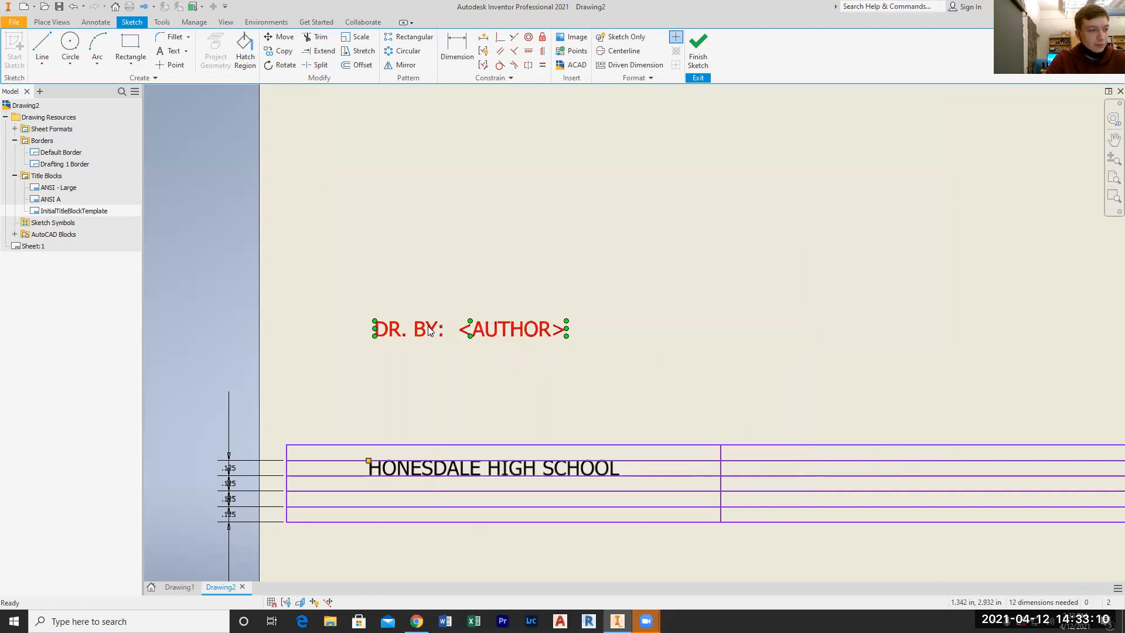
drag(445, 328, 374, 498)
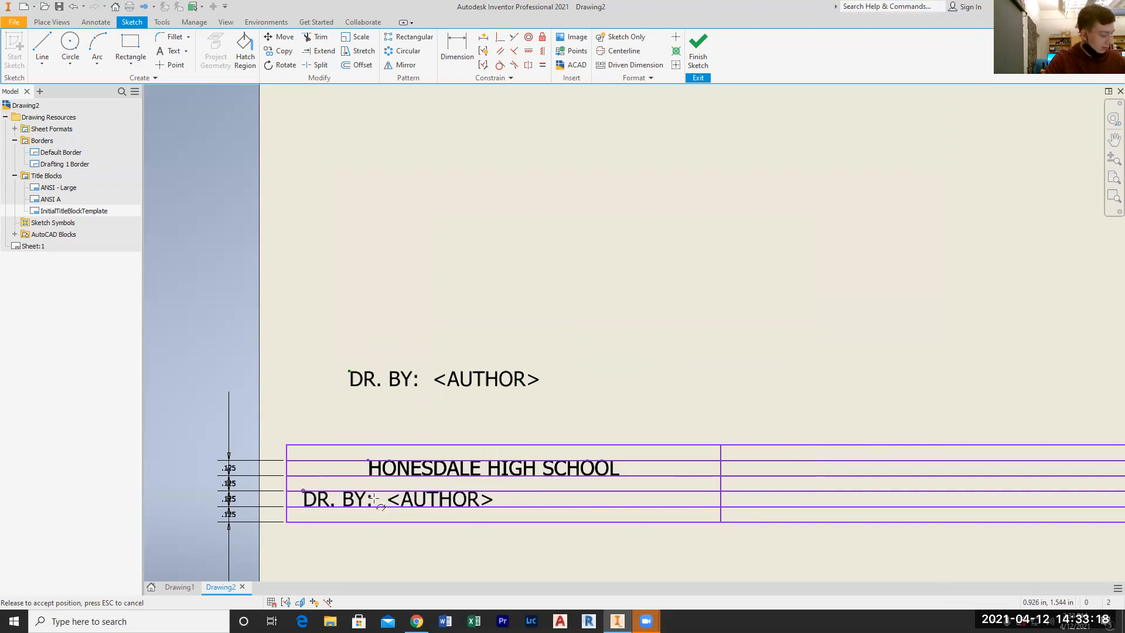
drag(374, 498, 374, 499)
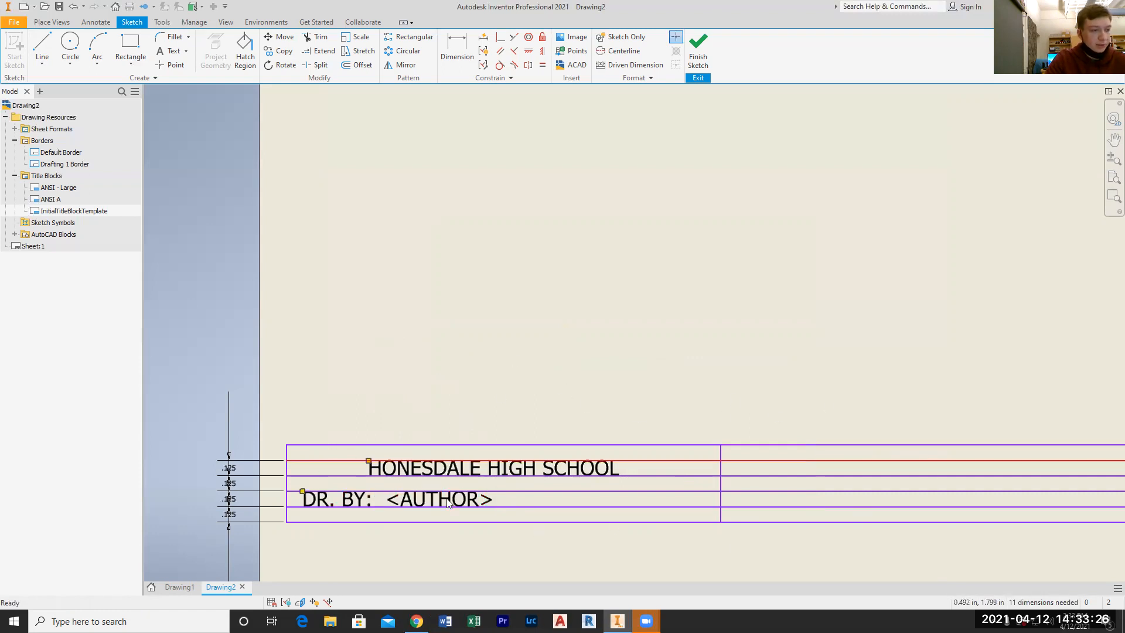
Trim the four horizontal lines out of the title block's leftmost cell
scroll(761, 455, down, 4)
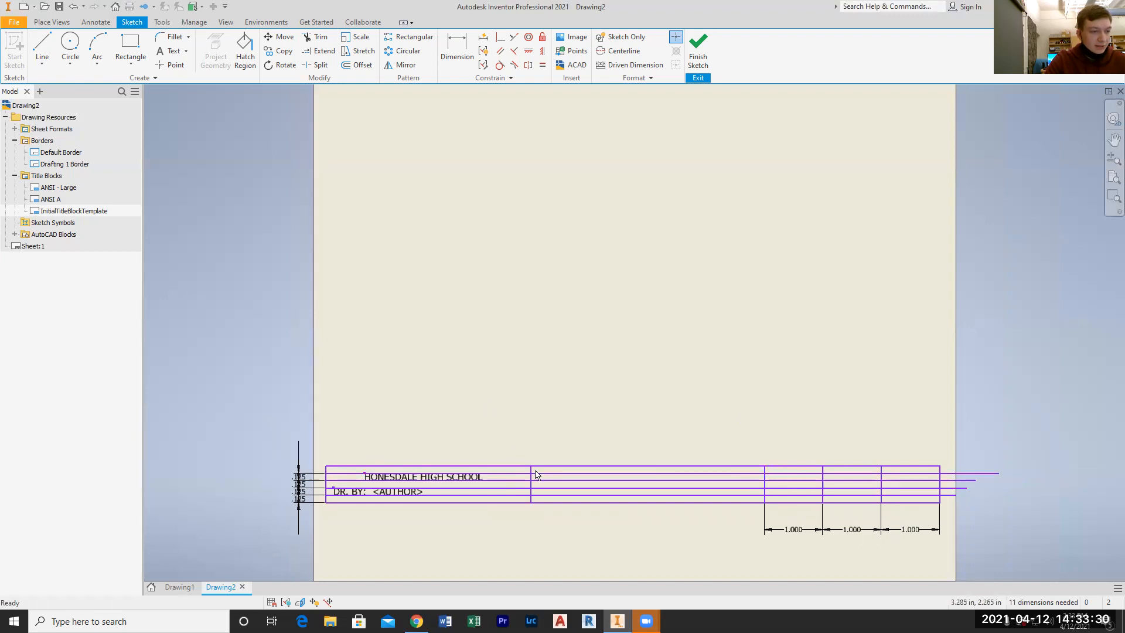
click(317, 37)
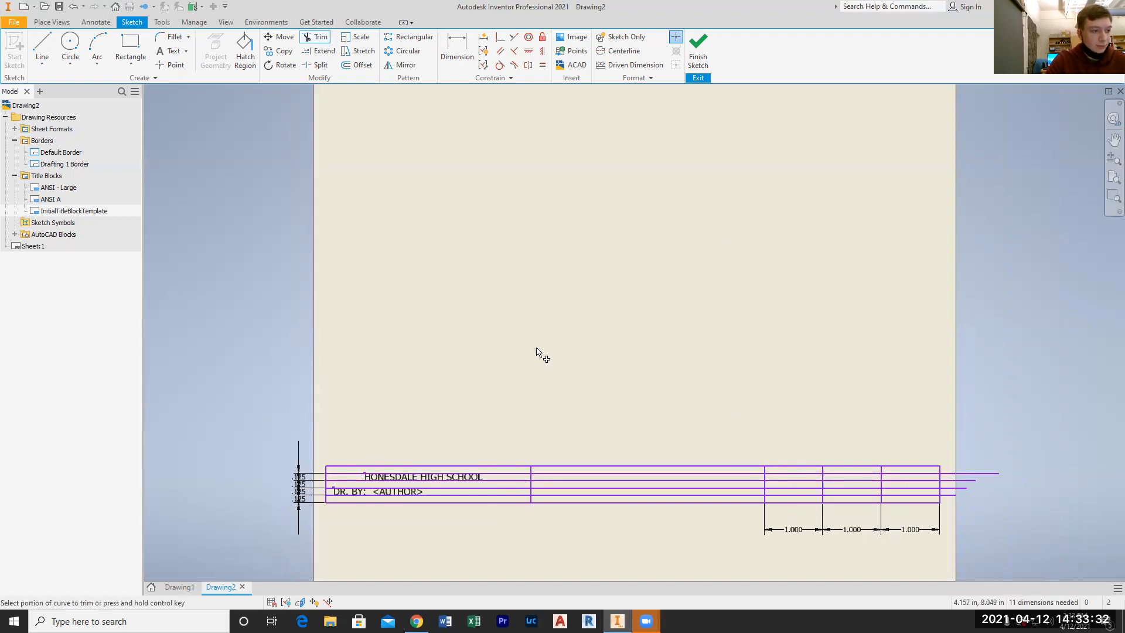
scroll(553, 478, up, 3)
click(474, 468)
click(473, 482)
click(473, 496)
click(473, 509)
key(Escape)
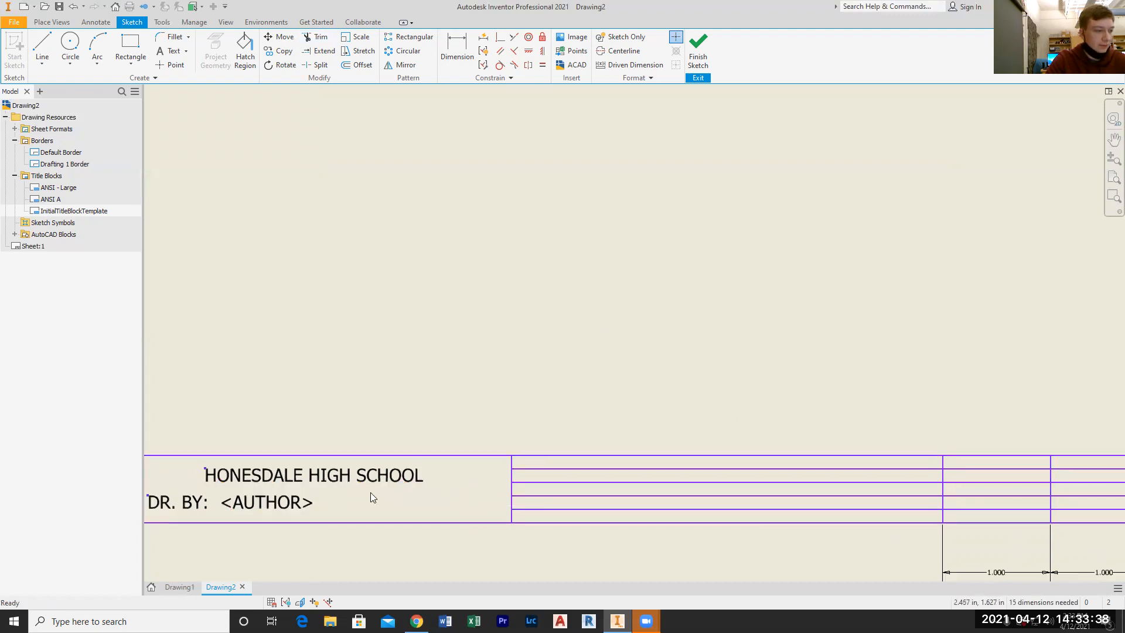
Start a new text in the empty area above the title block and enter the label TITLE:
scroll(536, 495, down, 3)
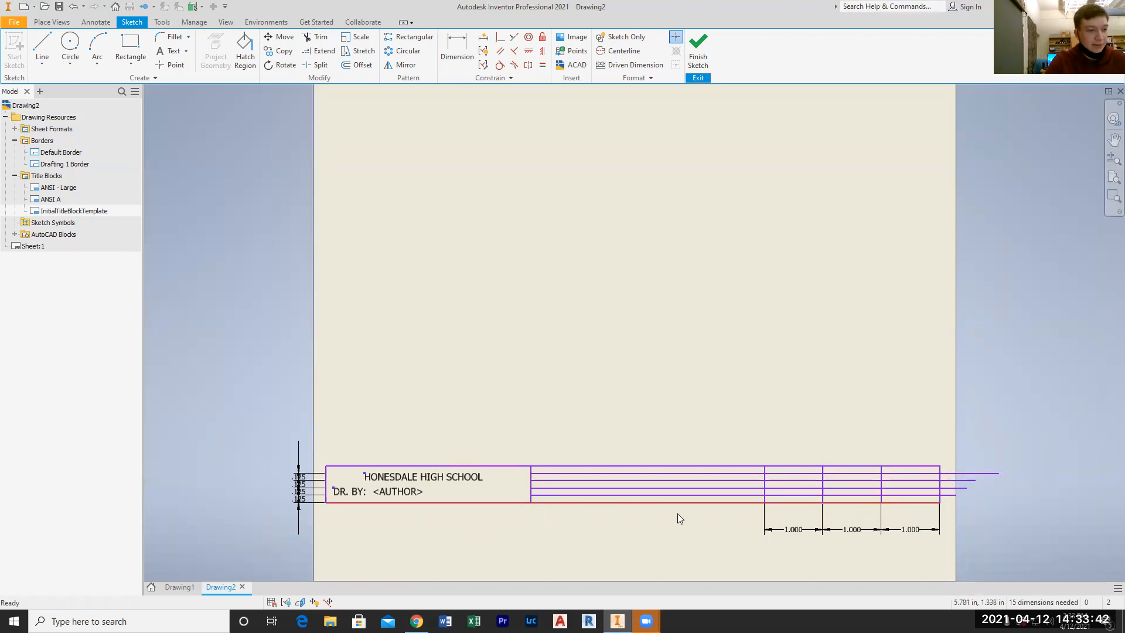
scroll(786, 527, down, 3)
scroll(787, 527, up, 4)
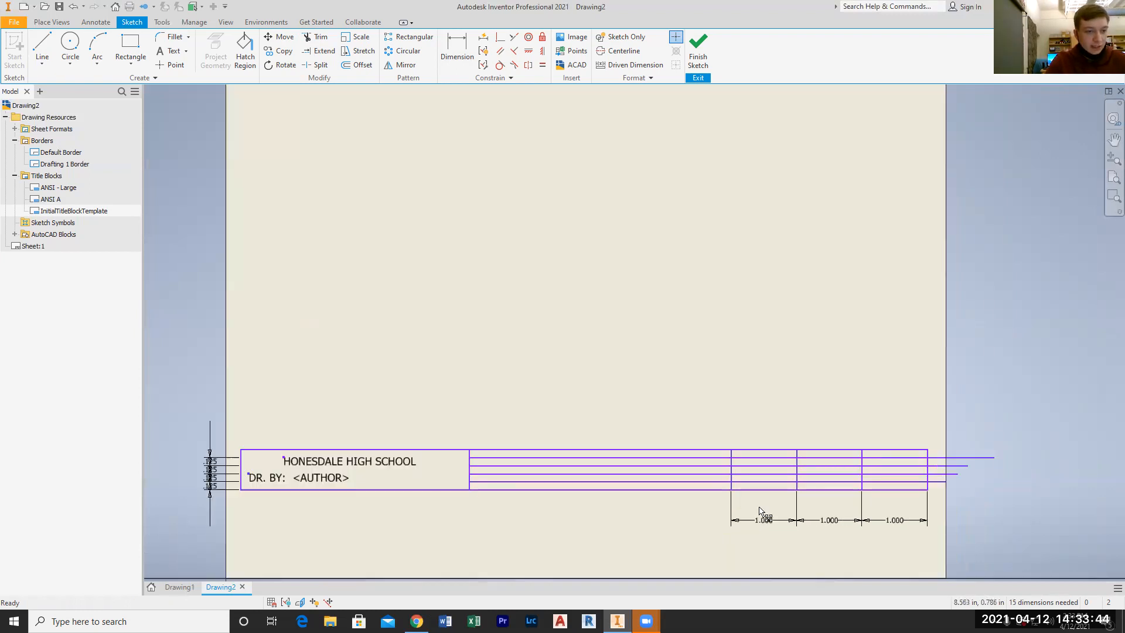
click(175, 53)
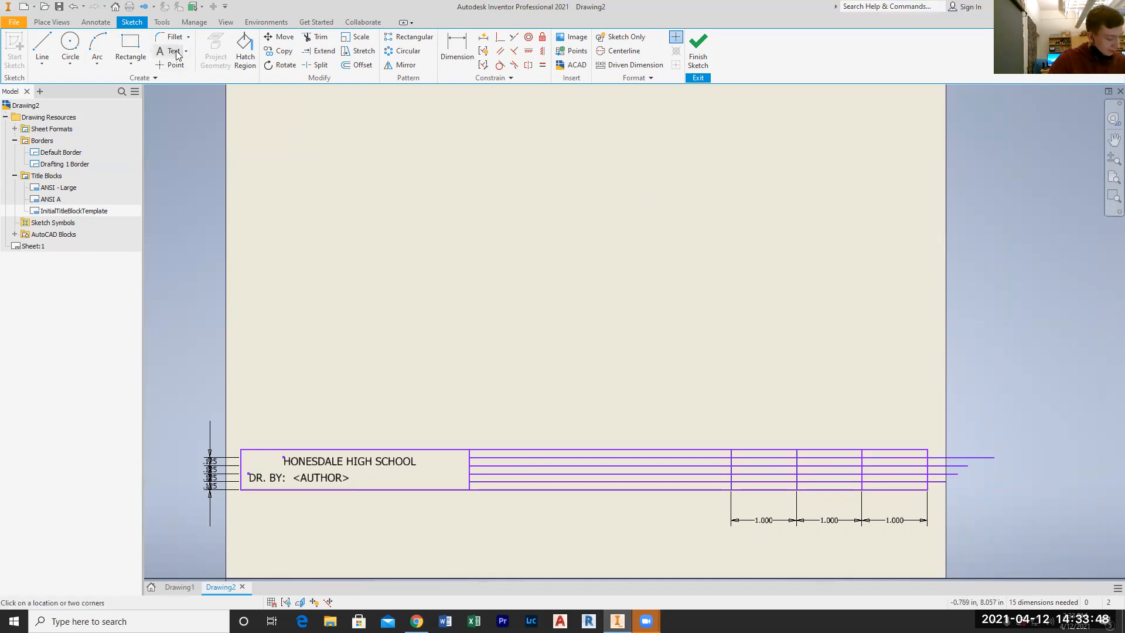
click(478, 337)
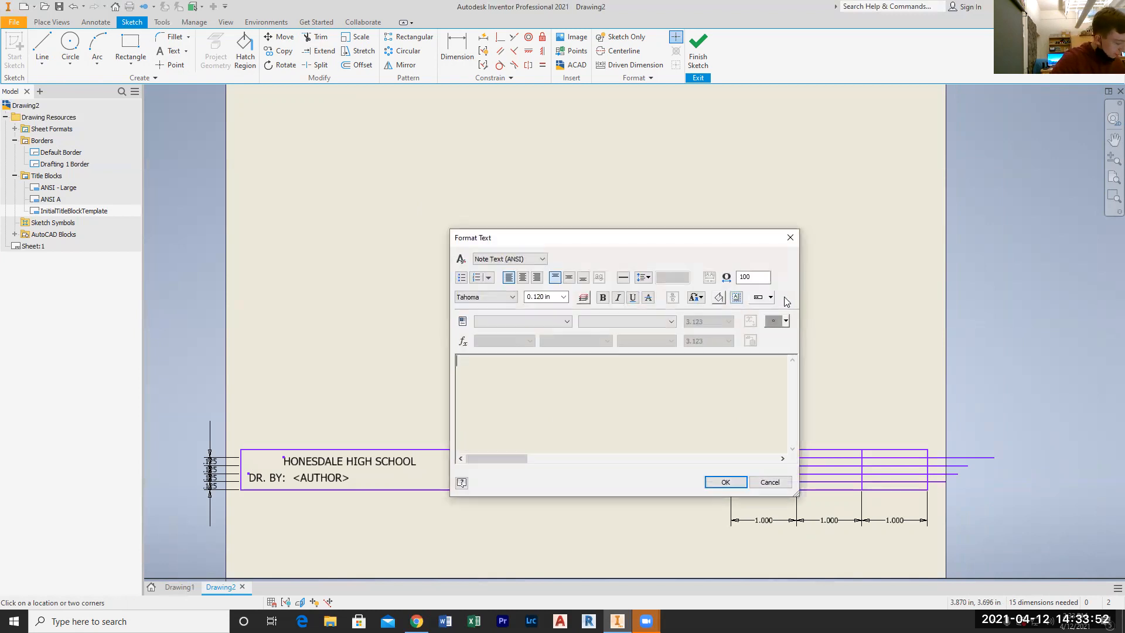
click(533, 322)
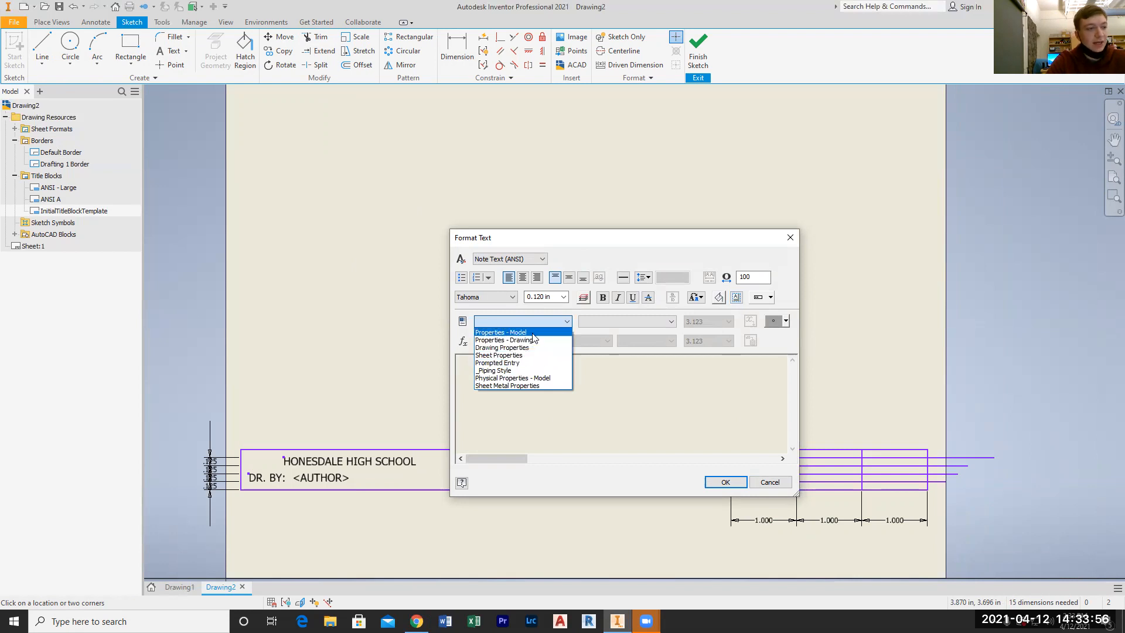
click(527, 320)
click(612, 367)
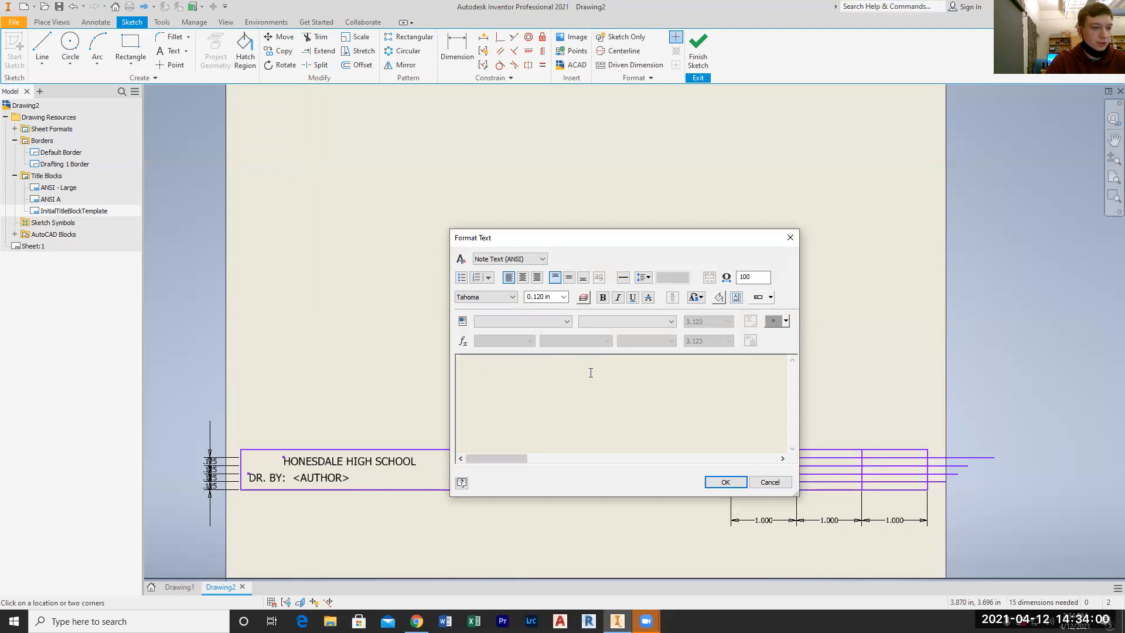
click(538, 321)
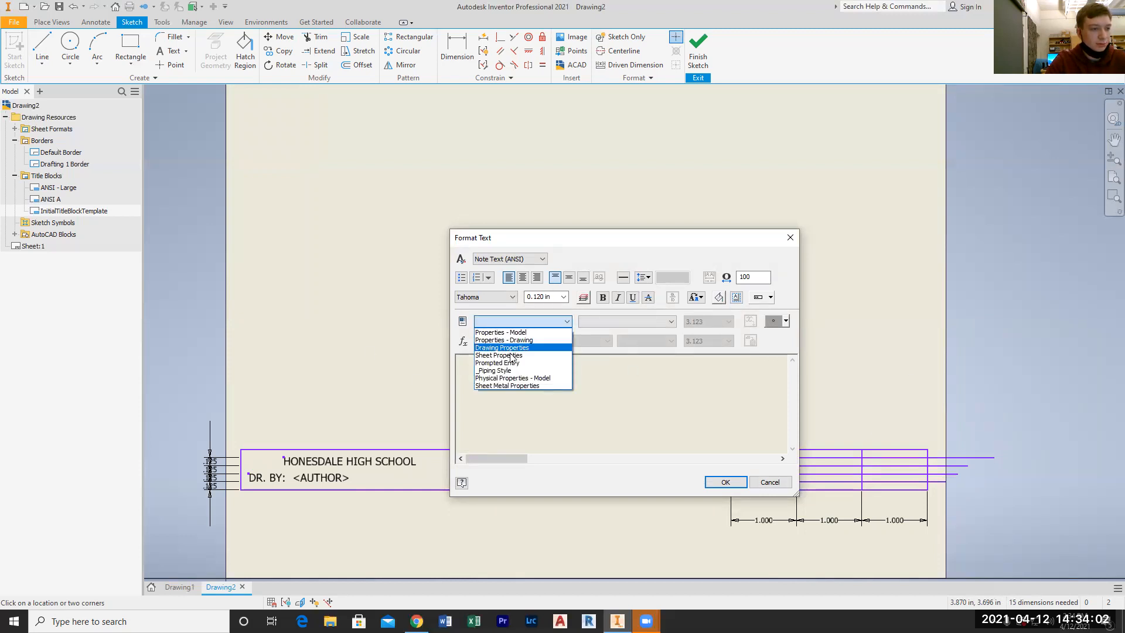
click(514, 325)
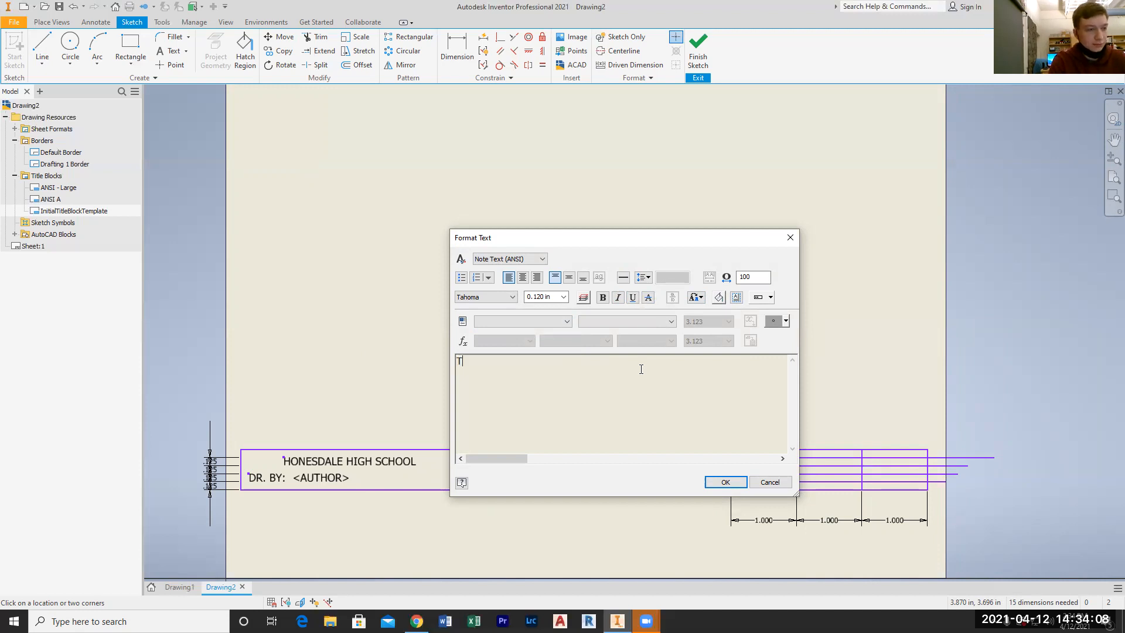
text(TLE:)
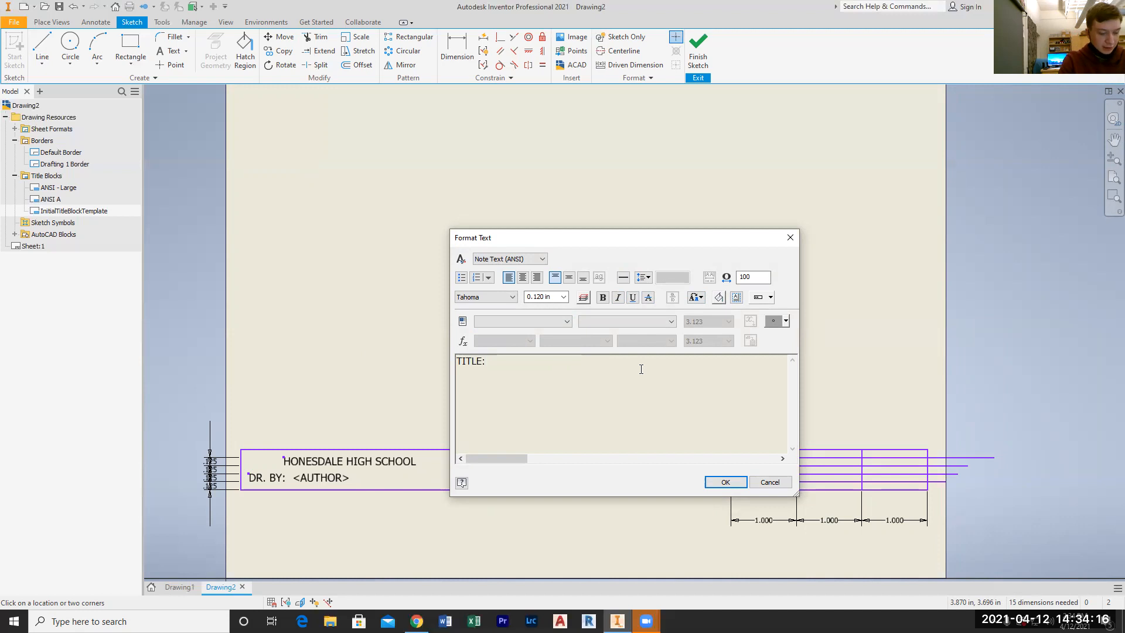
Insert the TITLE field from Properties - Drawing after the TITLE: label and accept the text
click(530, 320)
click(503, 340)
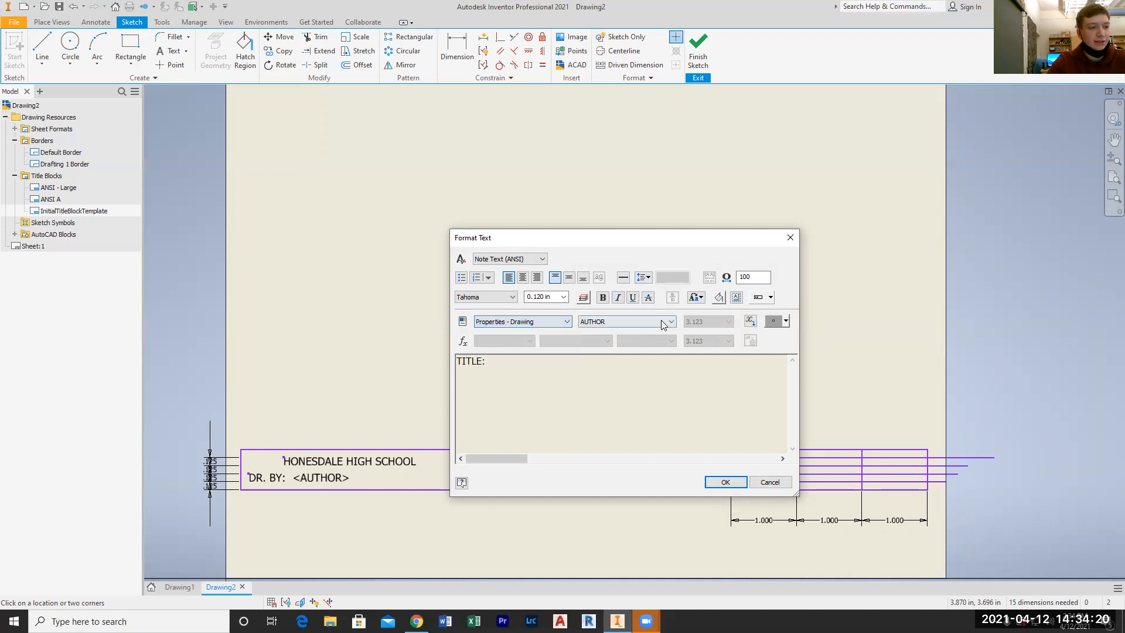
click(650, 322)
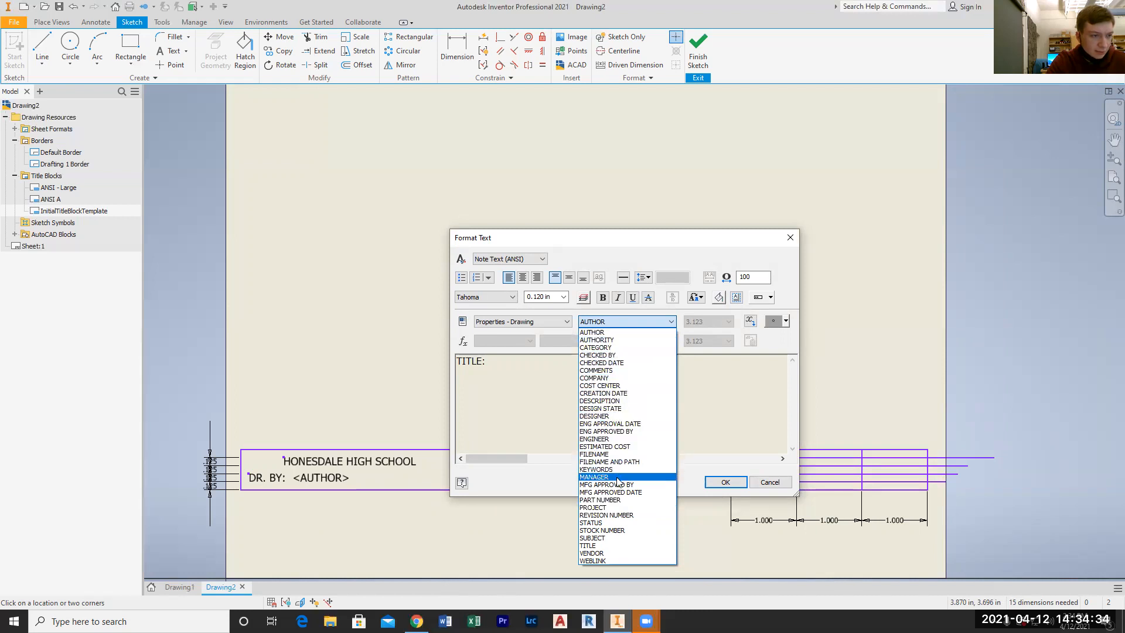
click(623, 545)
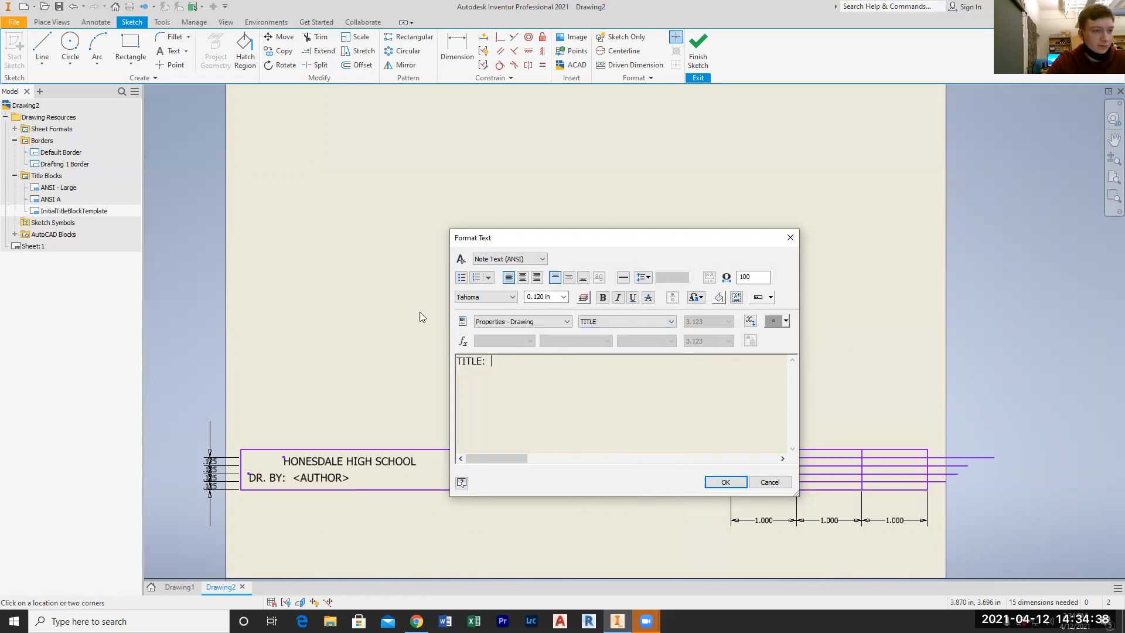
click(750, 321)
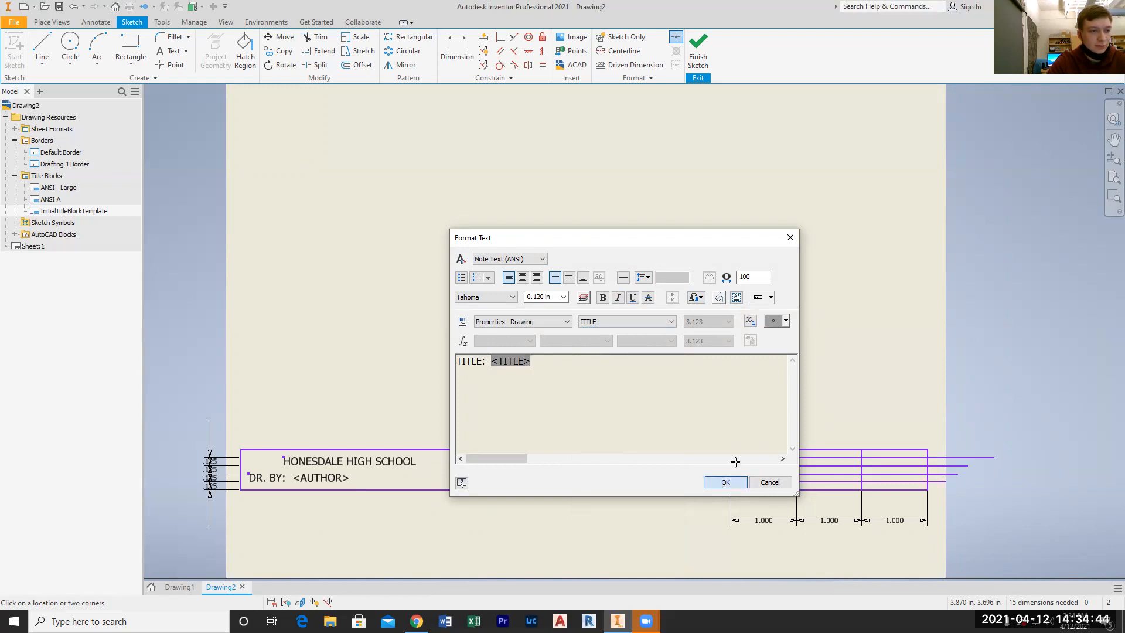
click(725, 481)
Move the TITLE: text into the upper part of the title block's second cell, near its left edge
drag(495, 345, 501, 467)
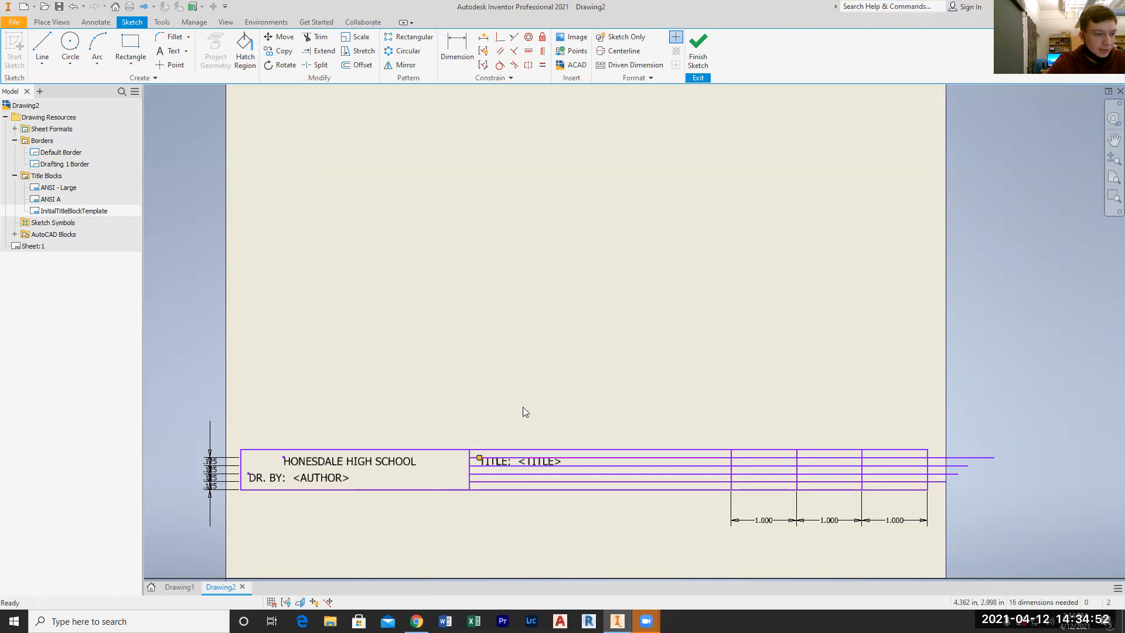
scroll(521, 490, up, 5)
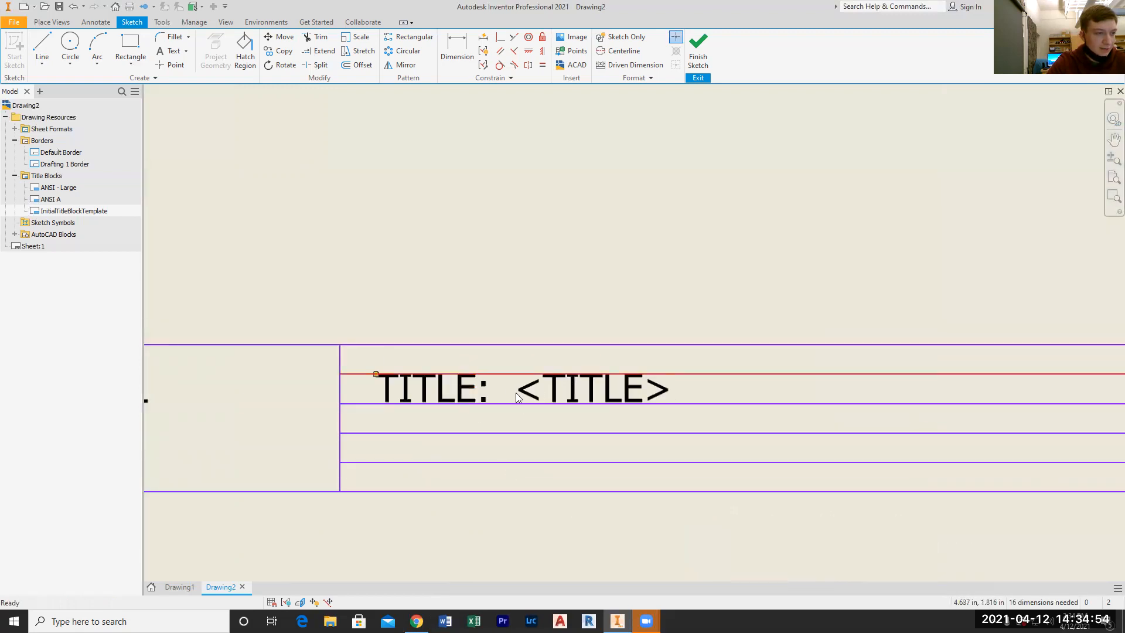
scroll(516, 393, down, 4)
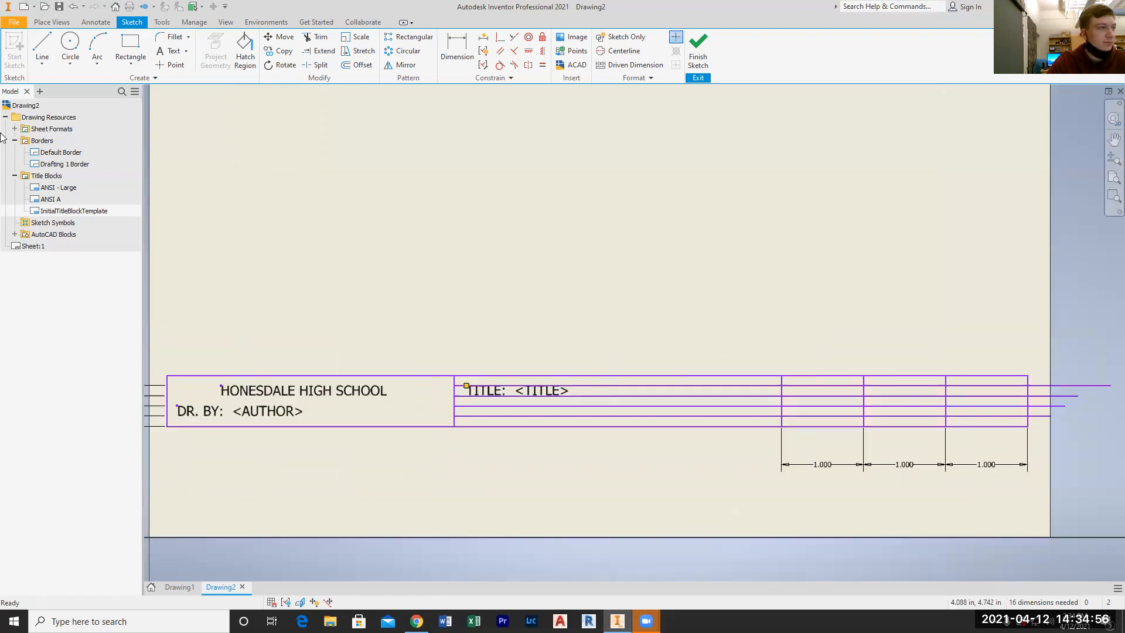
click(171, 51)
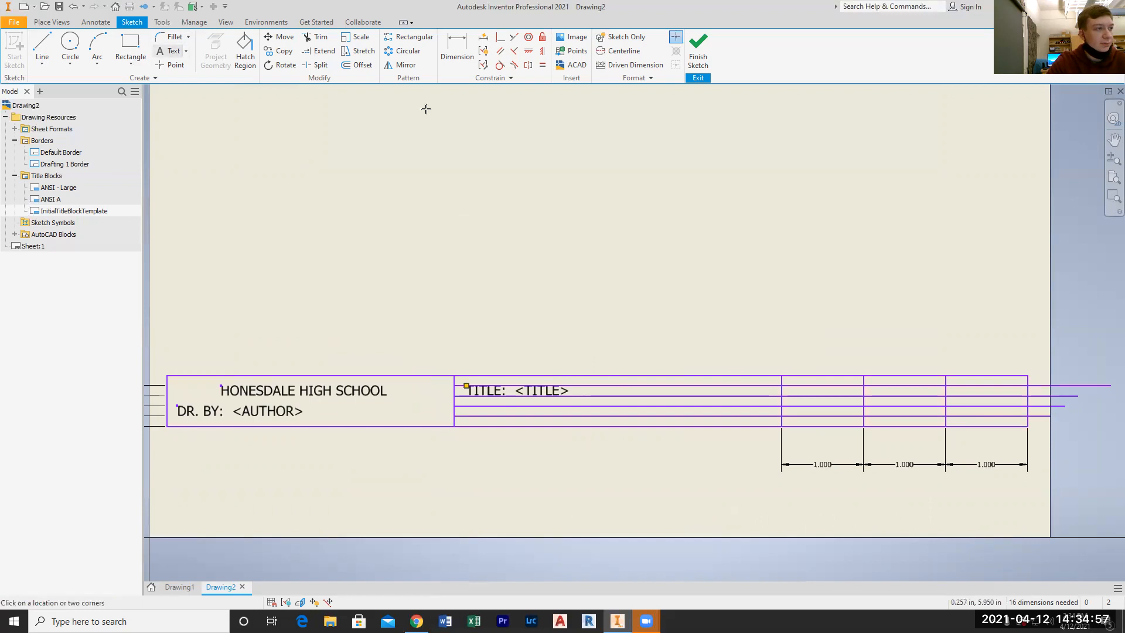
click(469, 307)
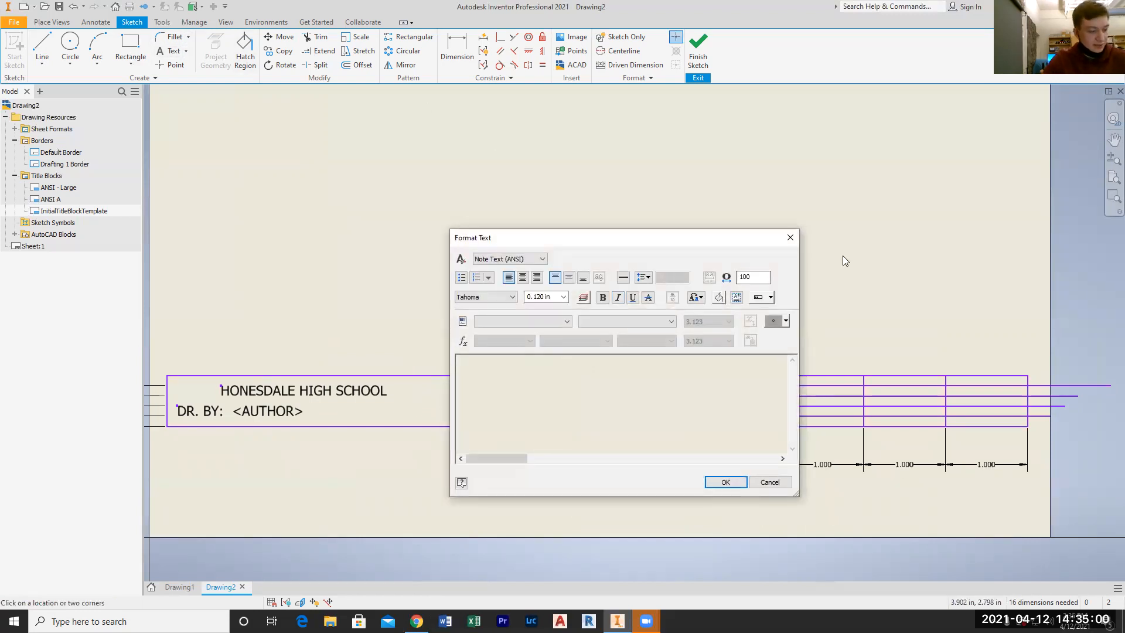
text(SCALE)
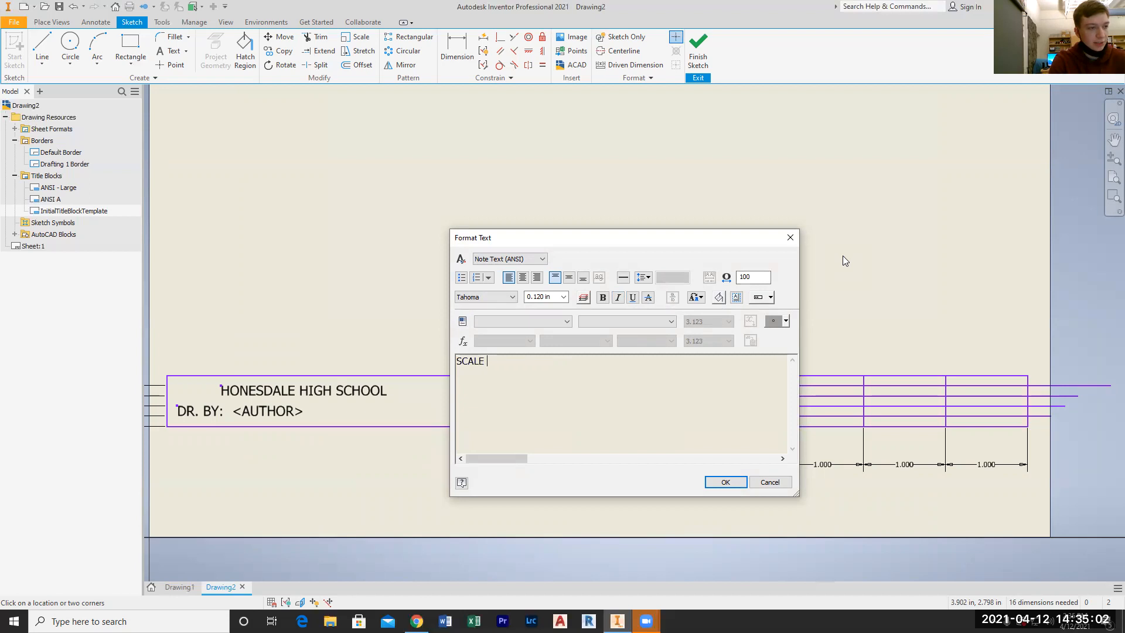
text(:)
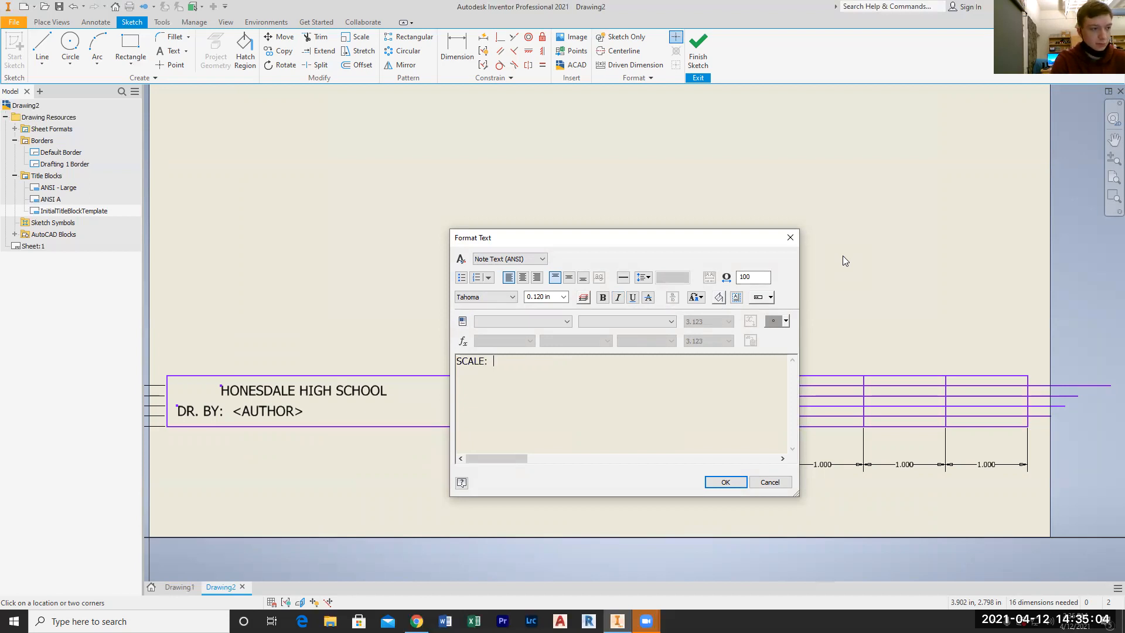
click(493, 319)
click(495, 340)
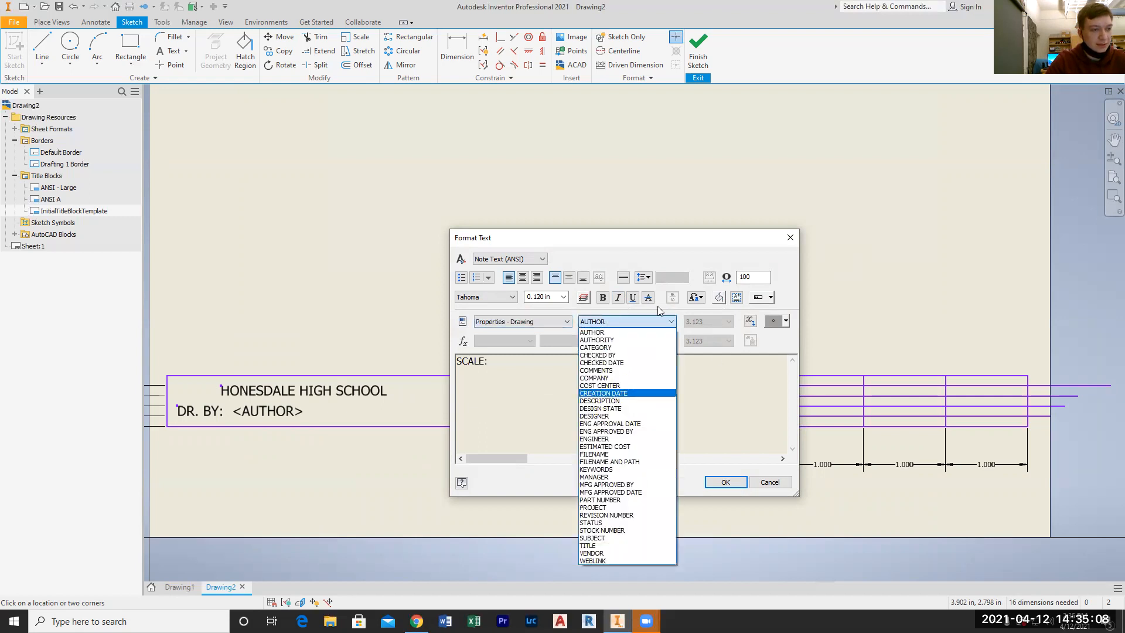
click(626, 333)
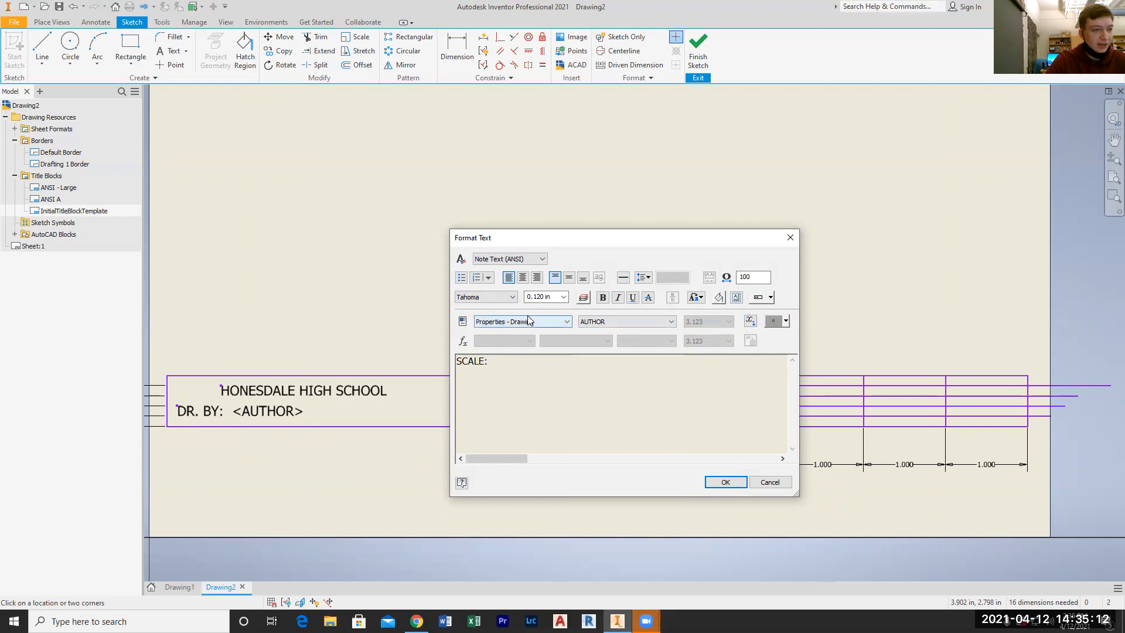
click(527, 321)
click(605, 321)
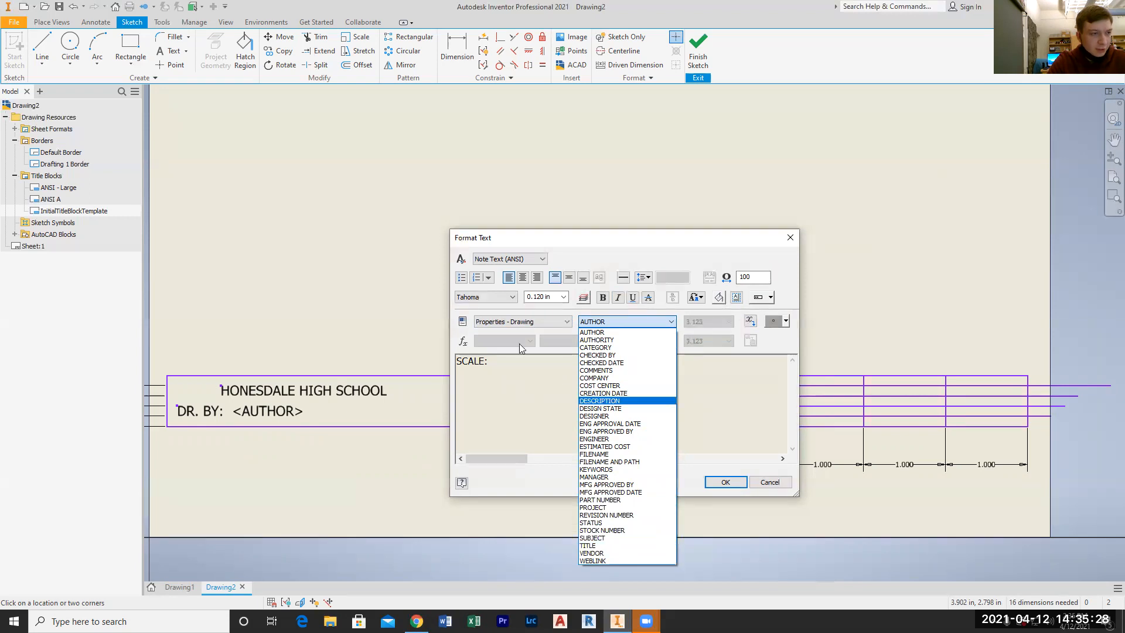
click(568, 322)
click(567, 322)
click(504, 332)
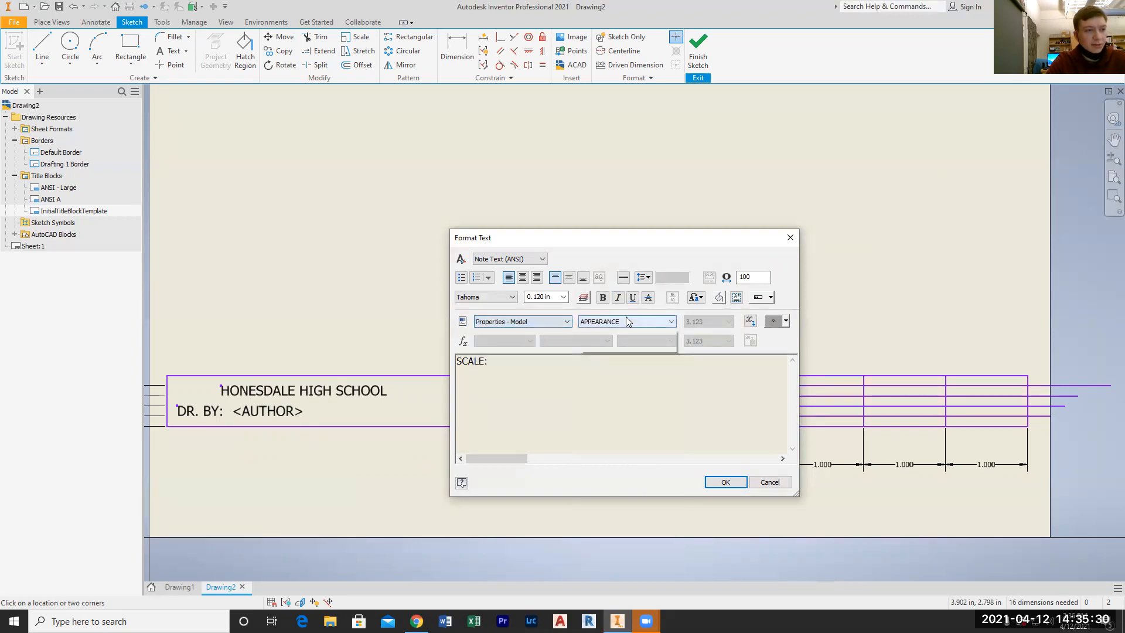
click(631, 321)
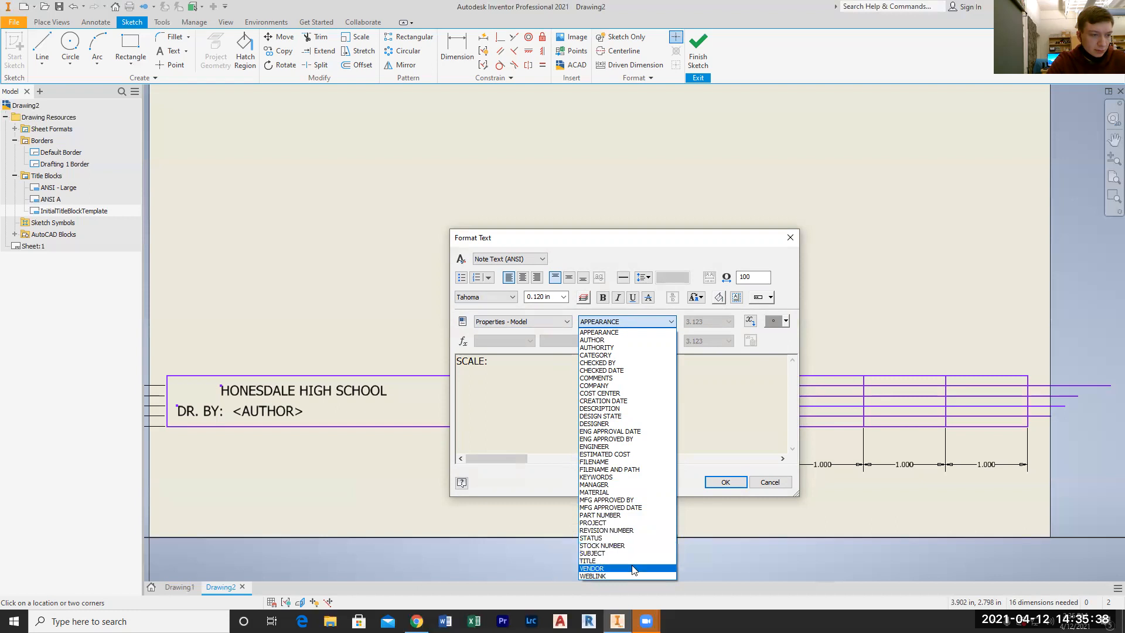
click(512, 324)
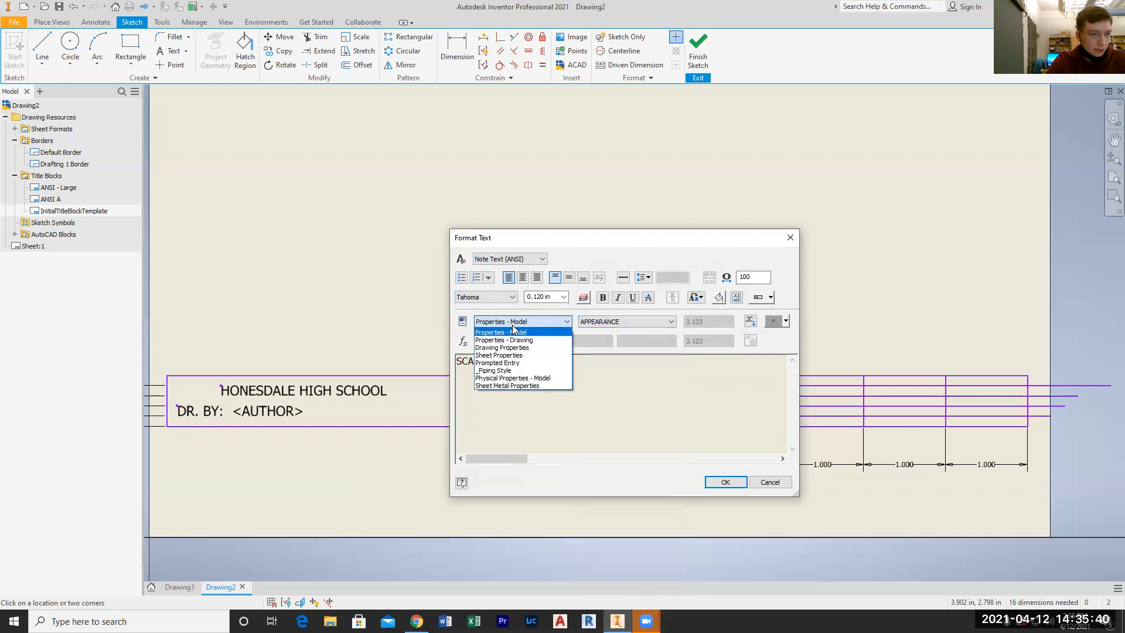
click(512, 325)
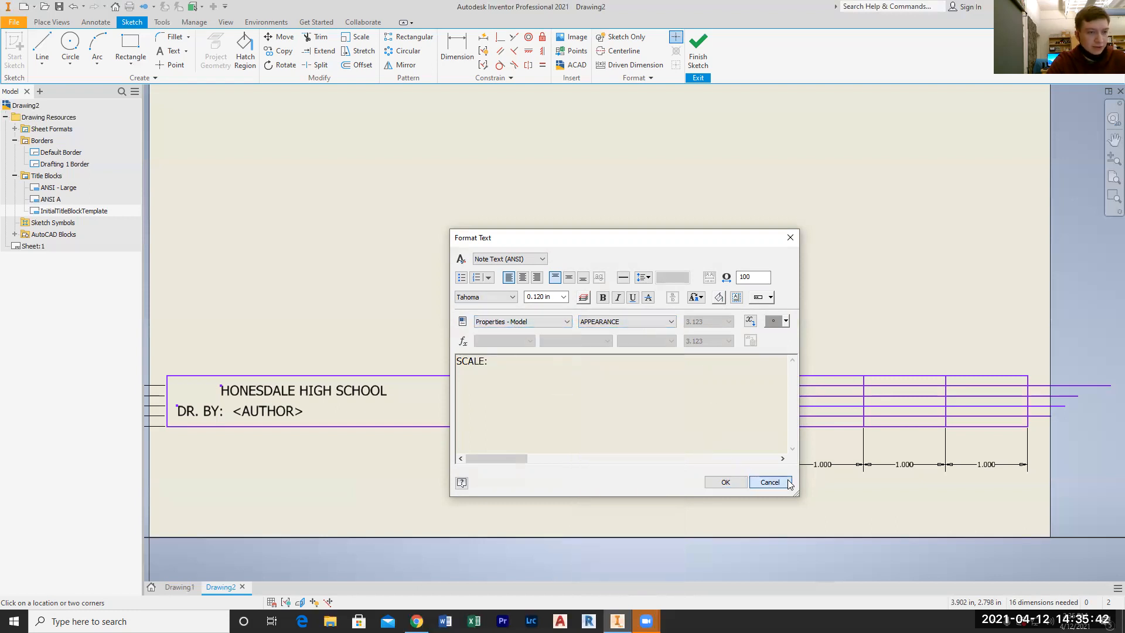
click(784, 481)
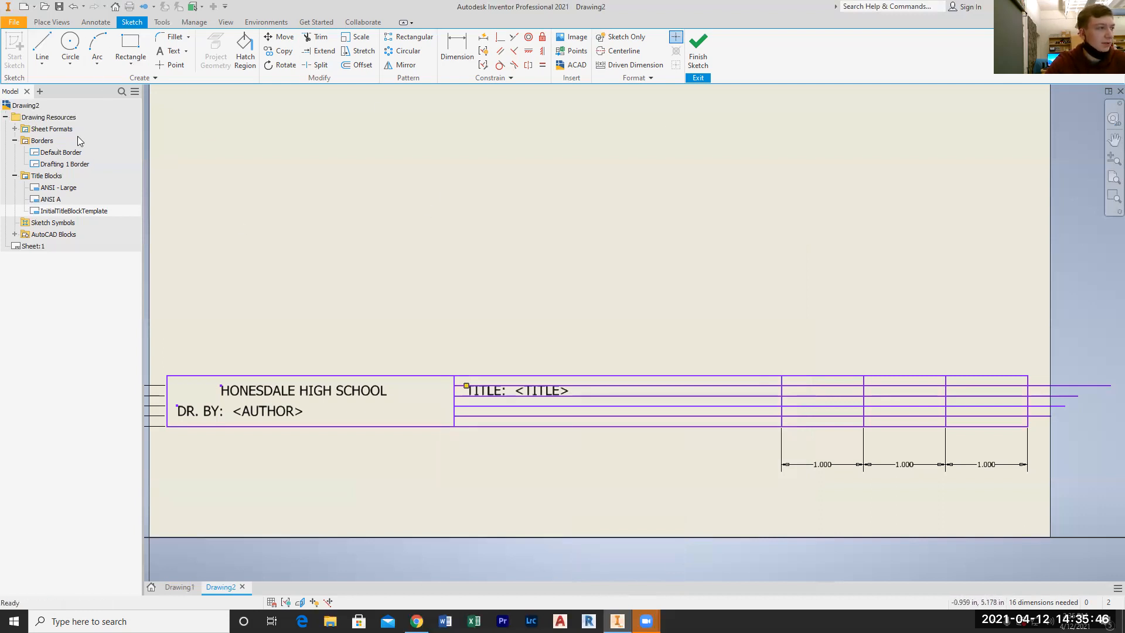
right_click(66, 210)
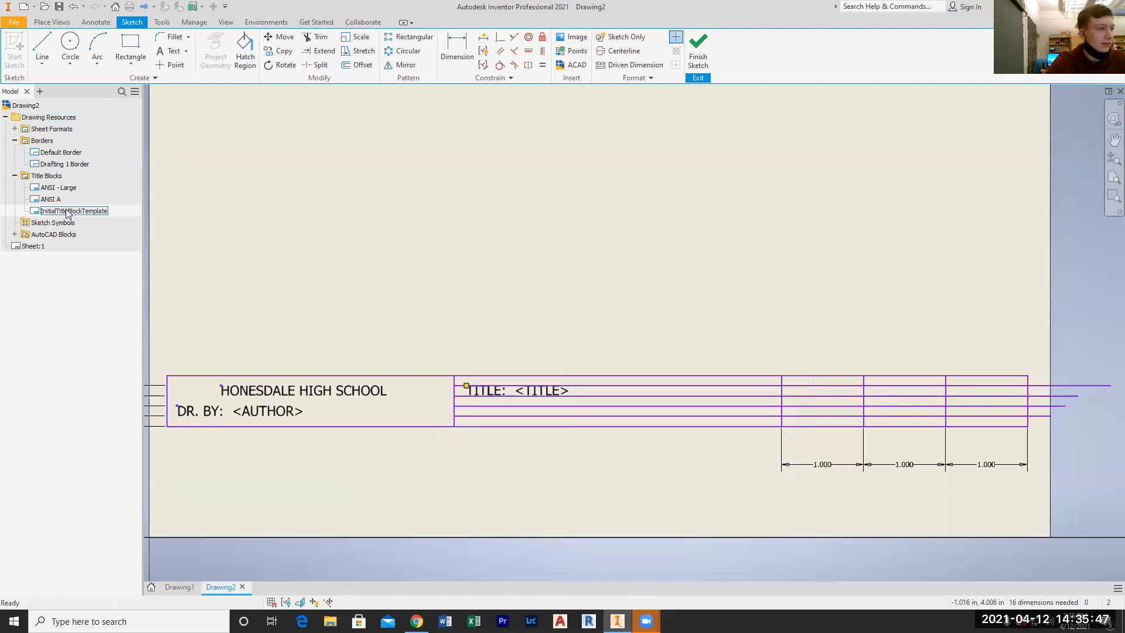
click(226, 186)
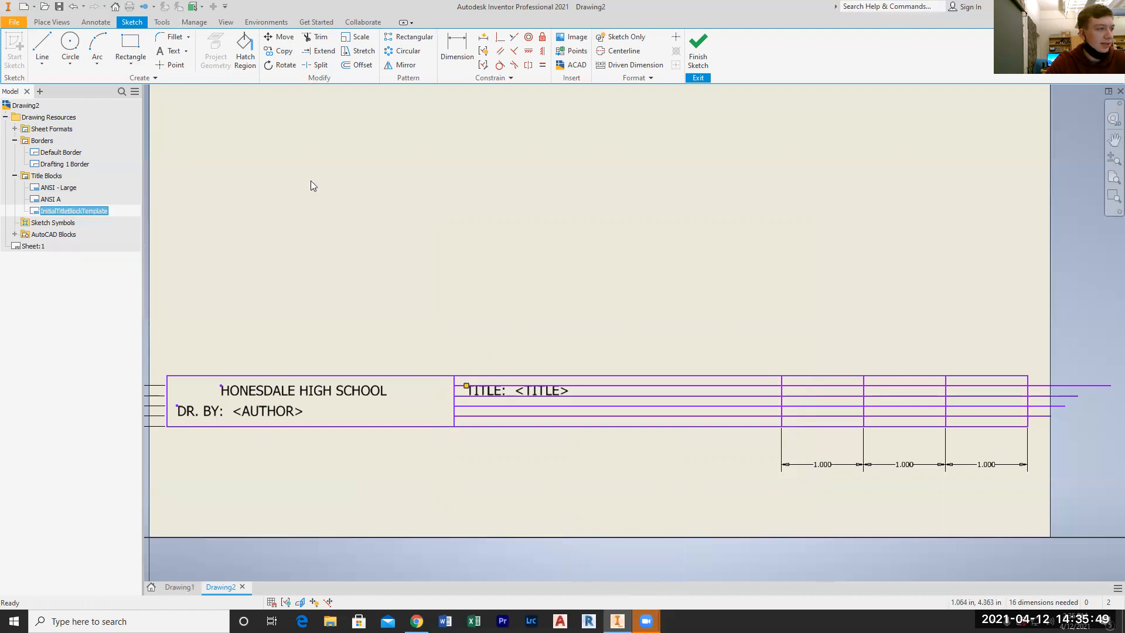
click(94, 23)
click(59, 23)
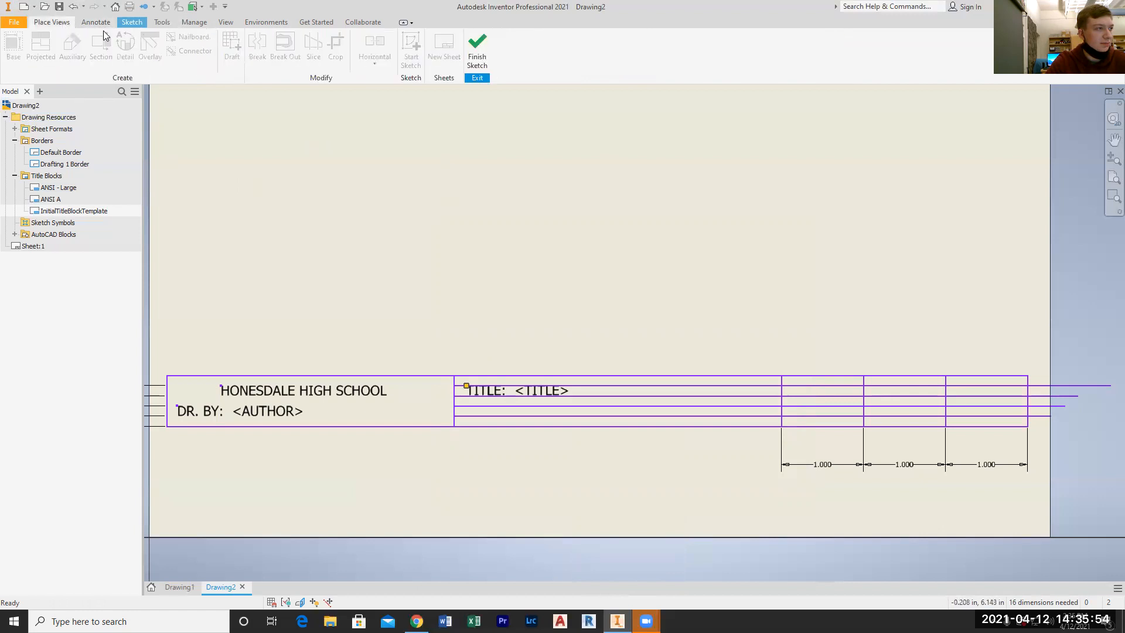
click(130, 22)
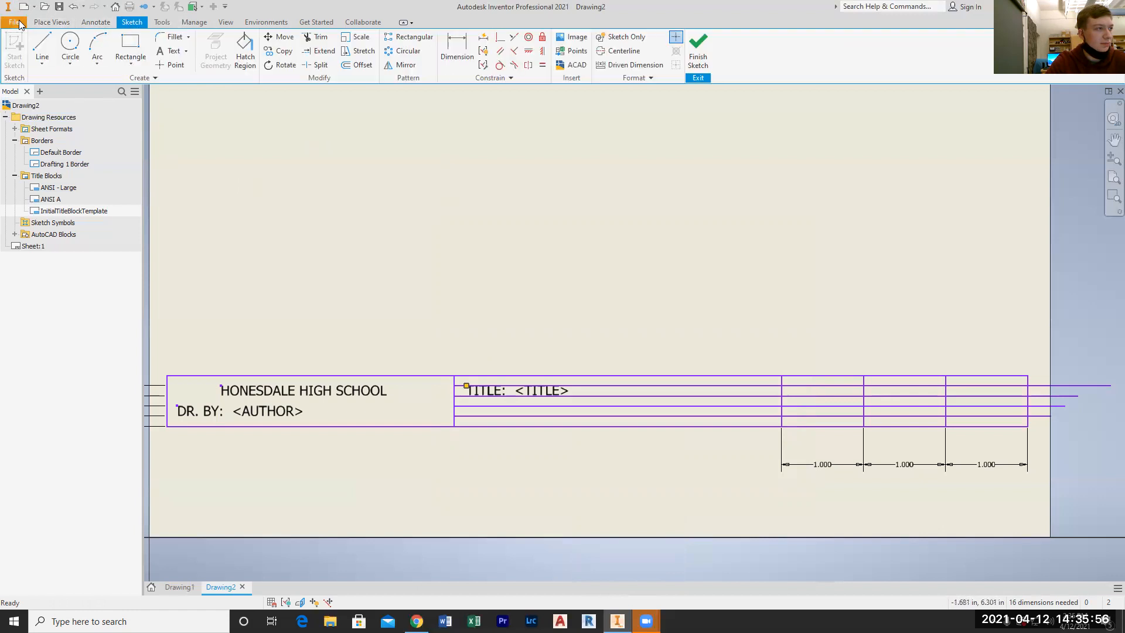
Add a custom property named SCALE of type Text, with no value, to the drawing's iProperties and apply it
click(13, 23)
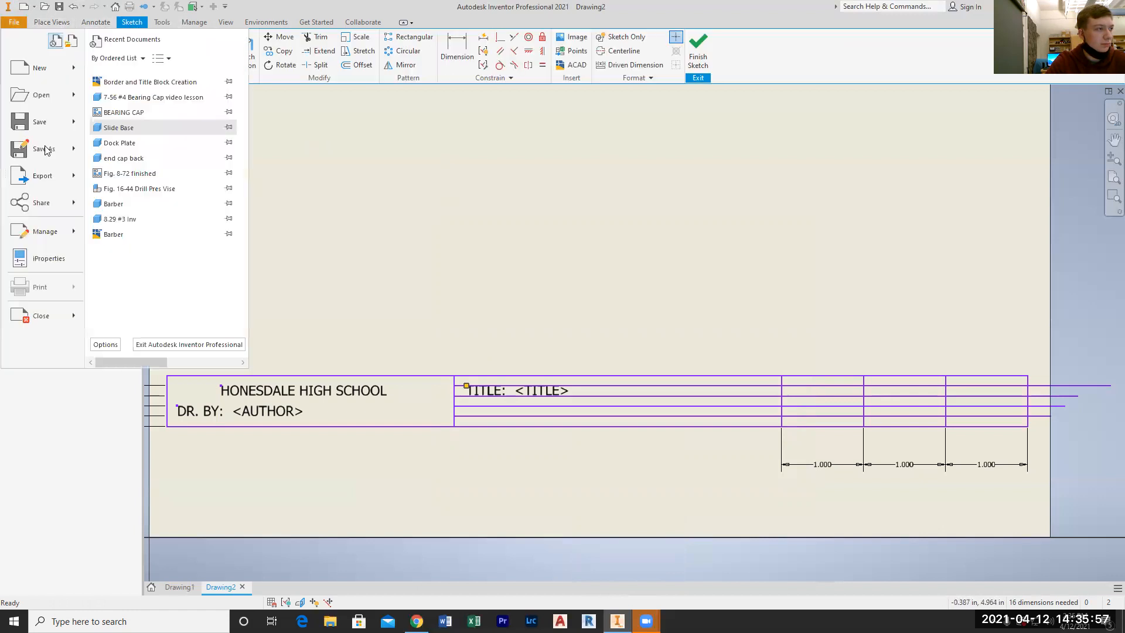
click(43, 256)
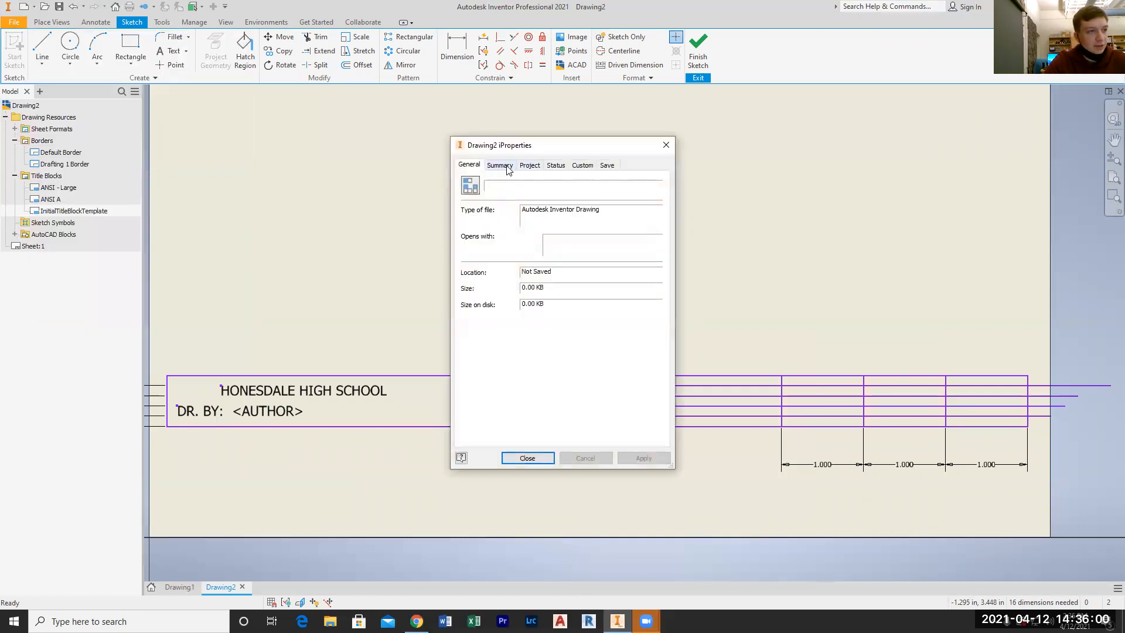
click(510, 166)
click(531, 166)
click(555, 165)
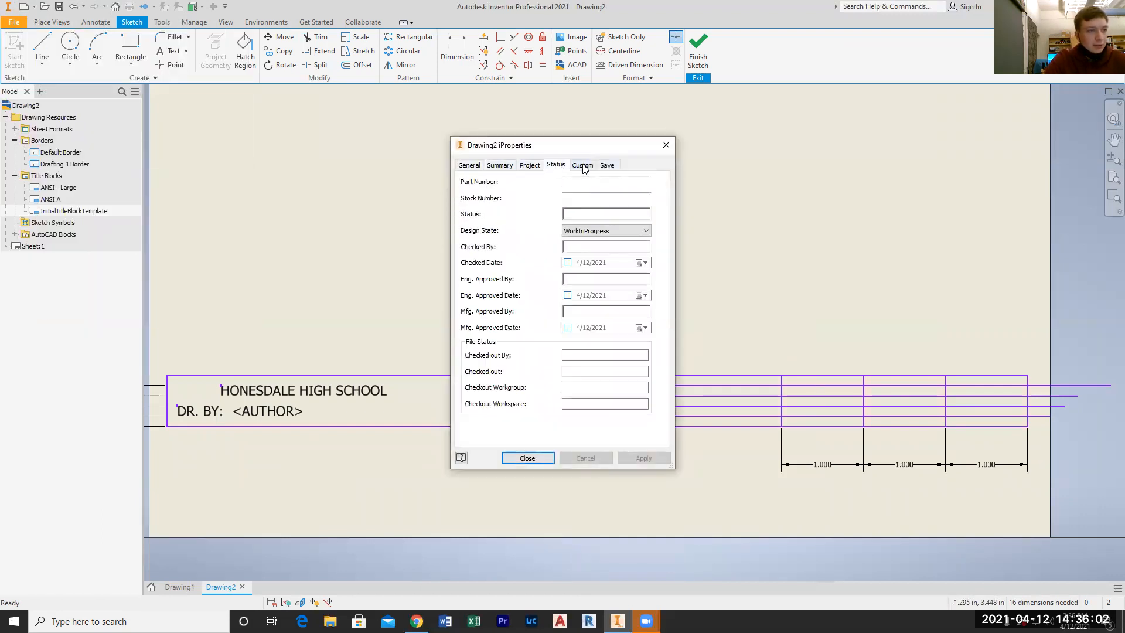
click(582, 166)
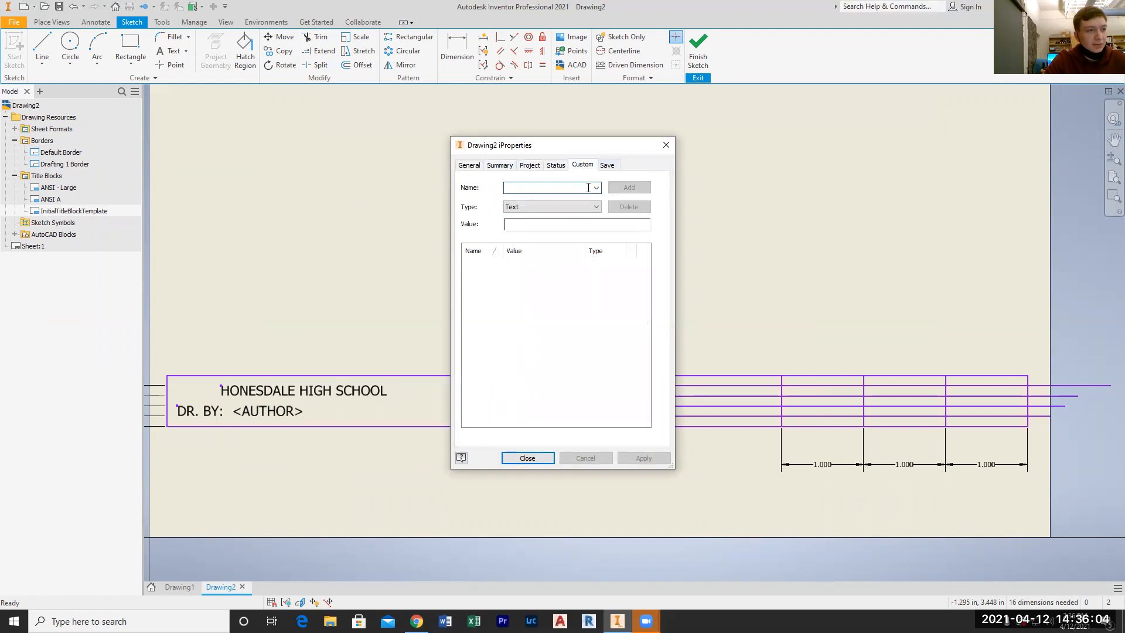
text(SCALE)
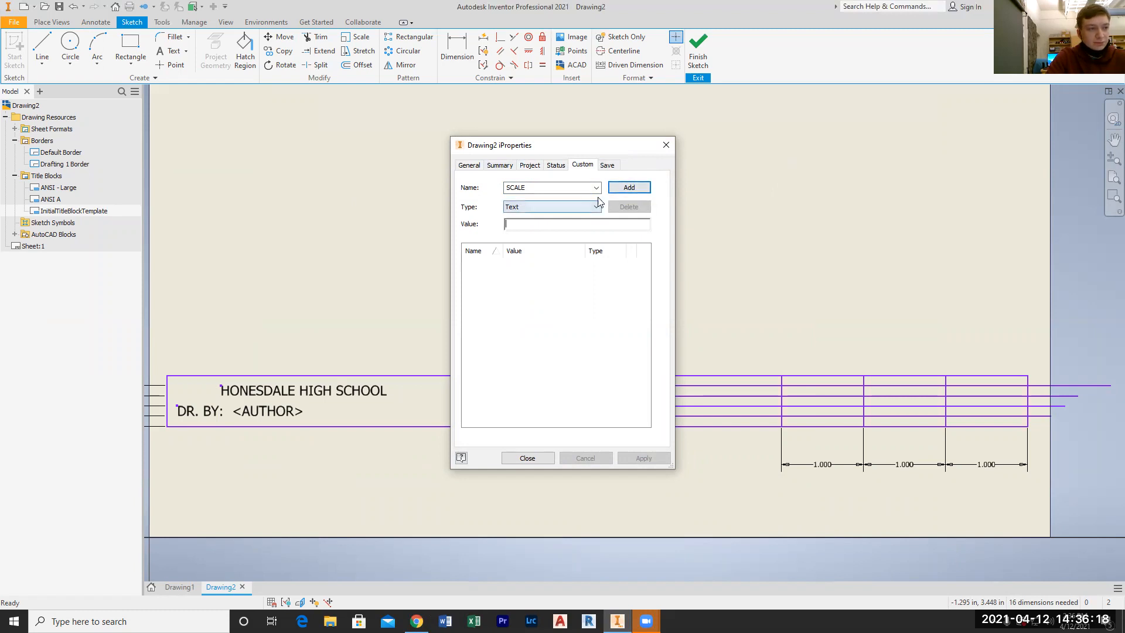
click(621, 187)
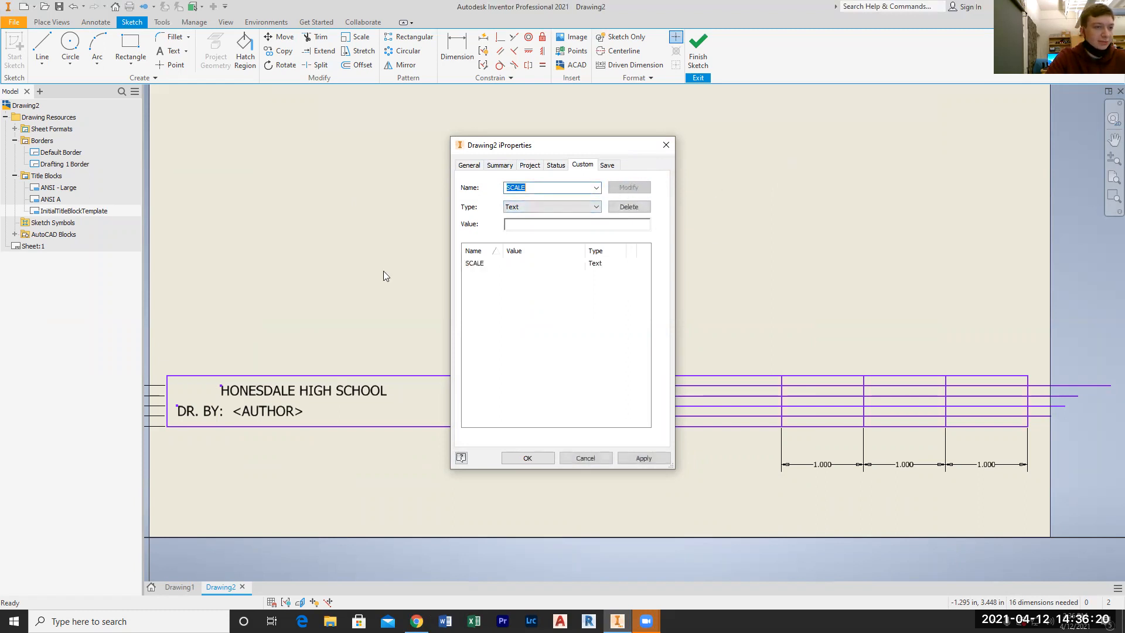
click(493, 266)
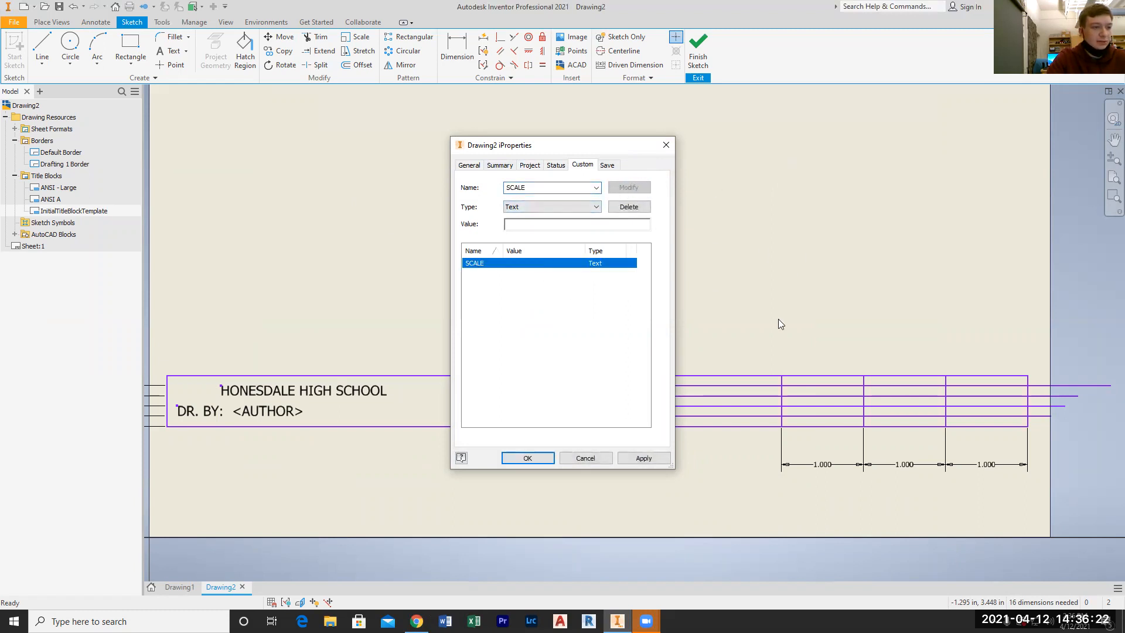
click(661, 459)
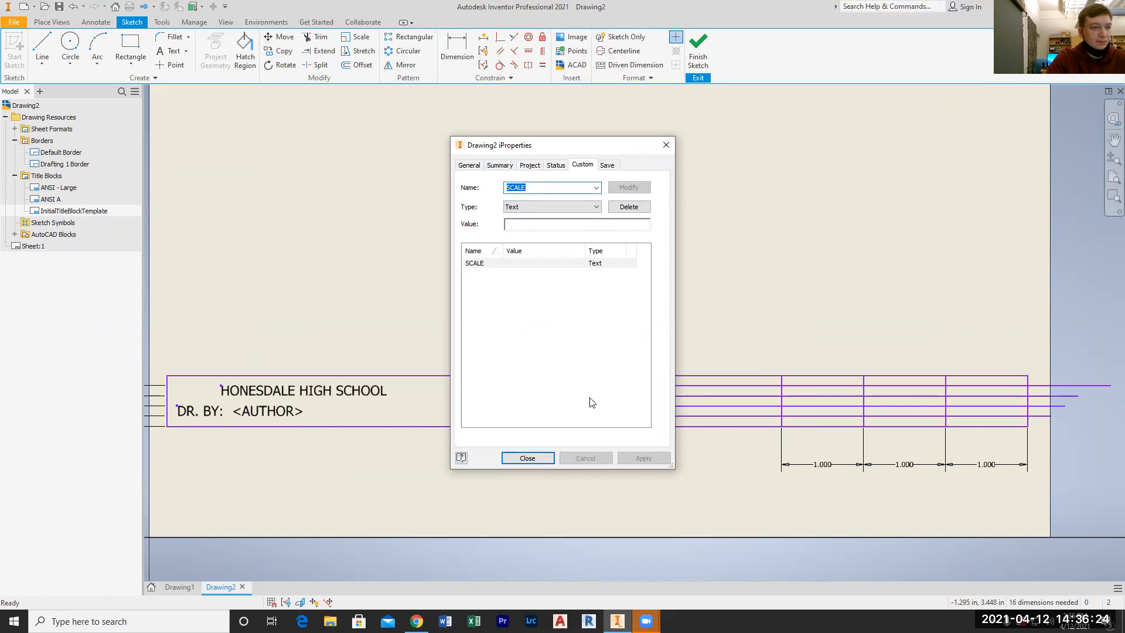
click(527, 458)
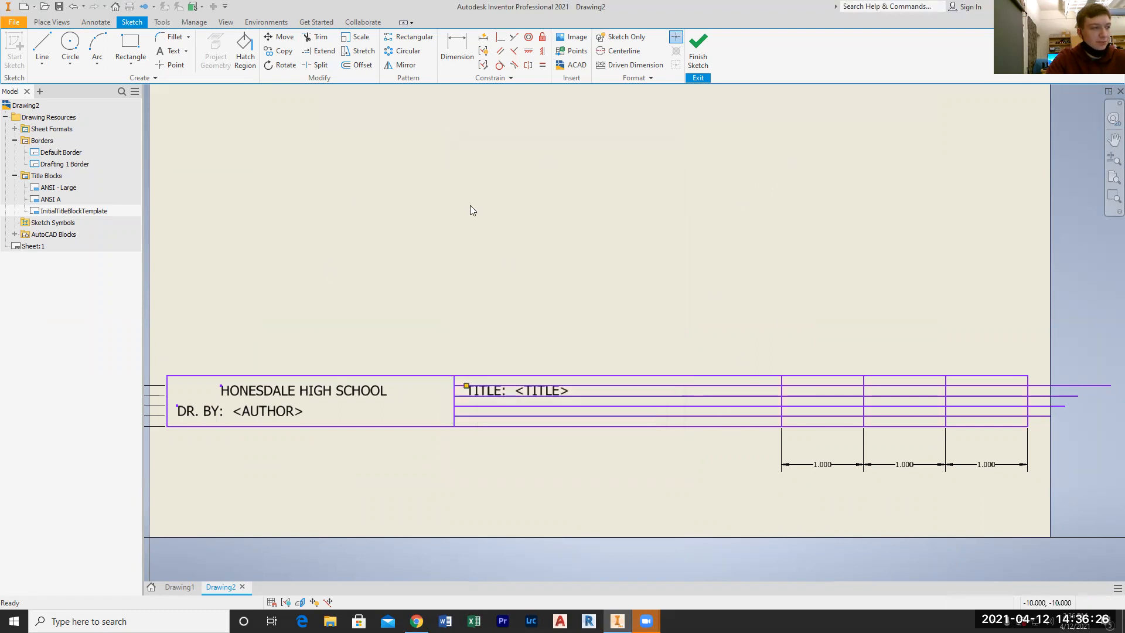
Create a text above the title block reading SCALE: followed by the SCALE field from Custom Properties - Drawing
click(170, 51)
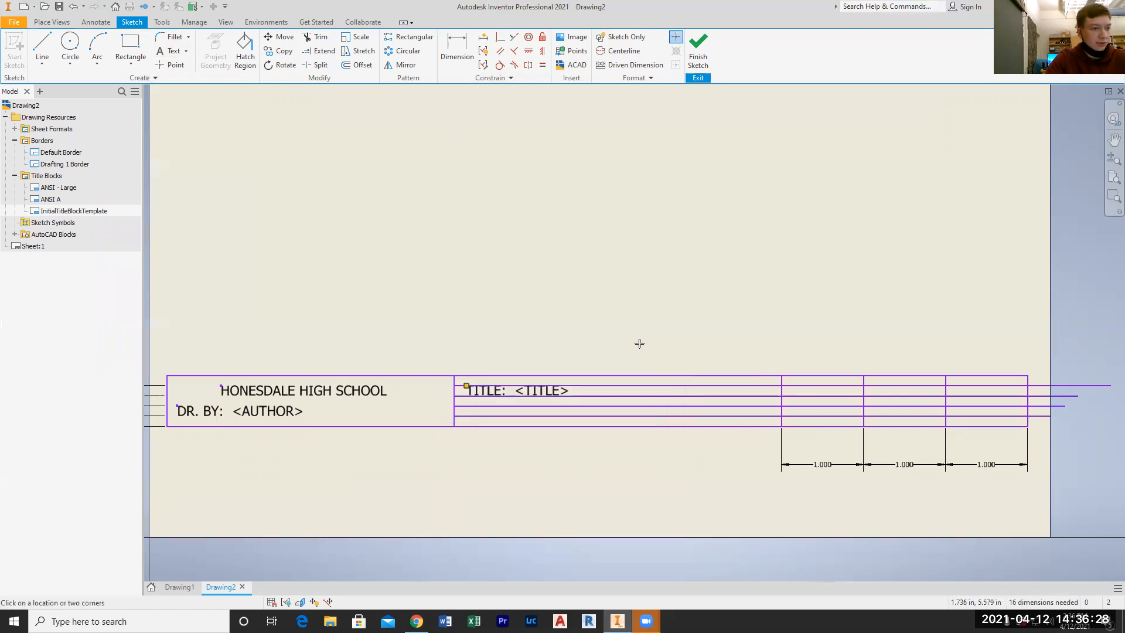
click(666, 246)
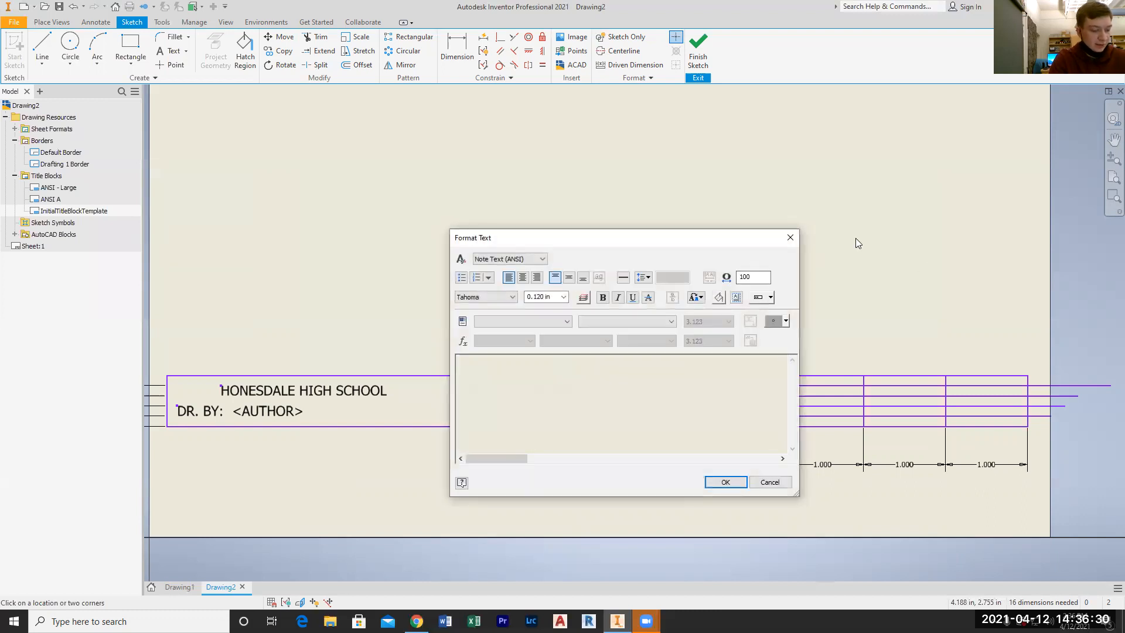
text(SCALE:)
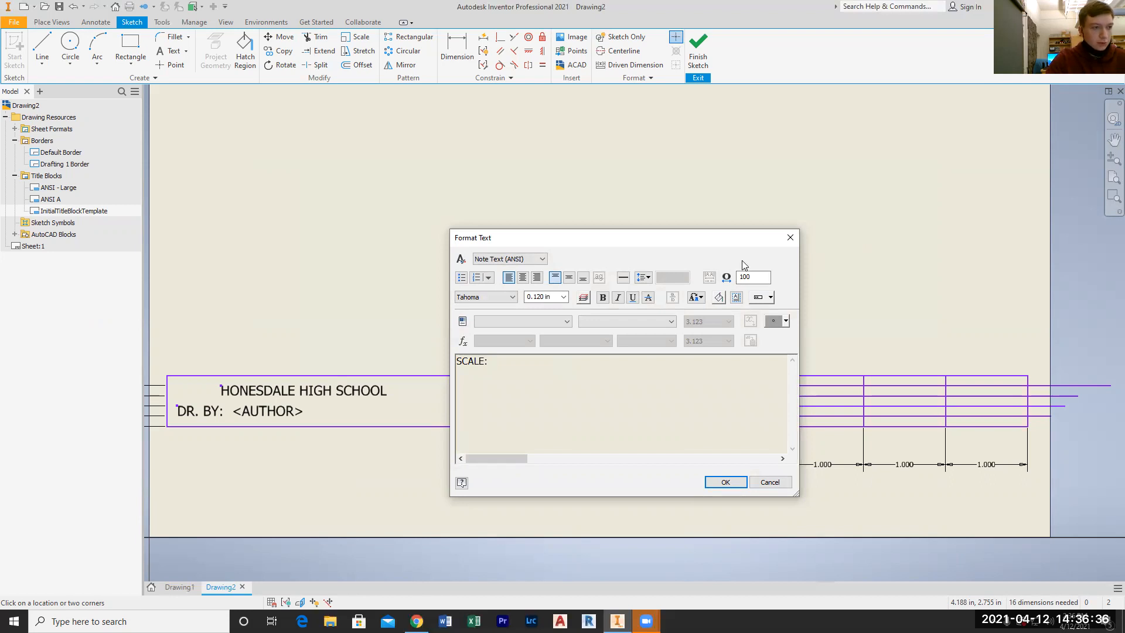
click(494, 322)
click(501, 332)
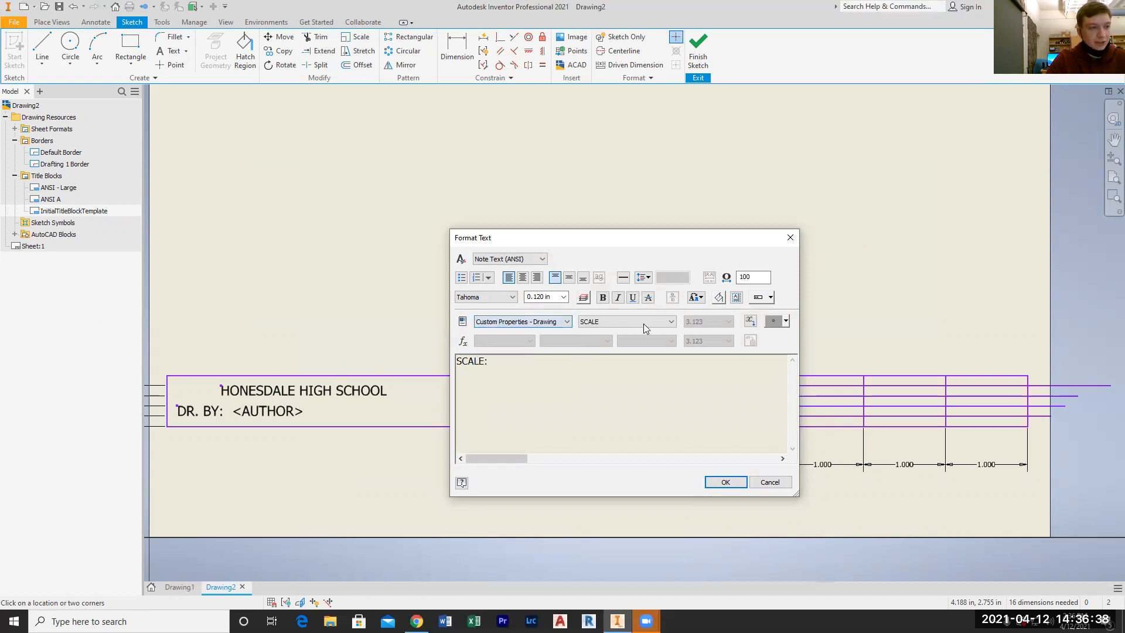
click(750, 322)
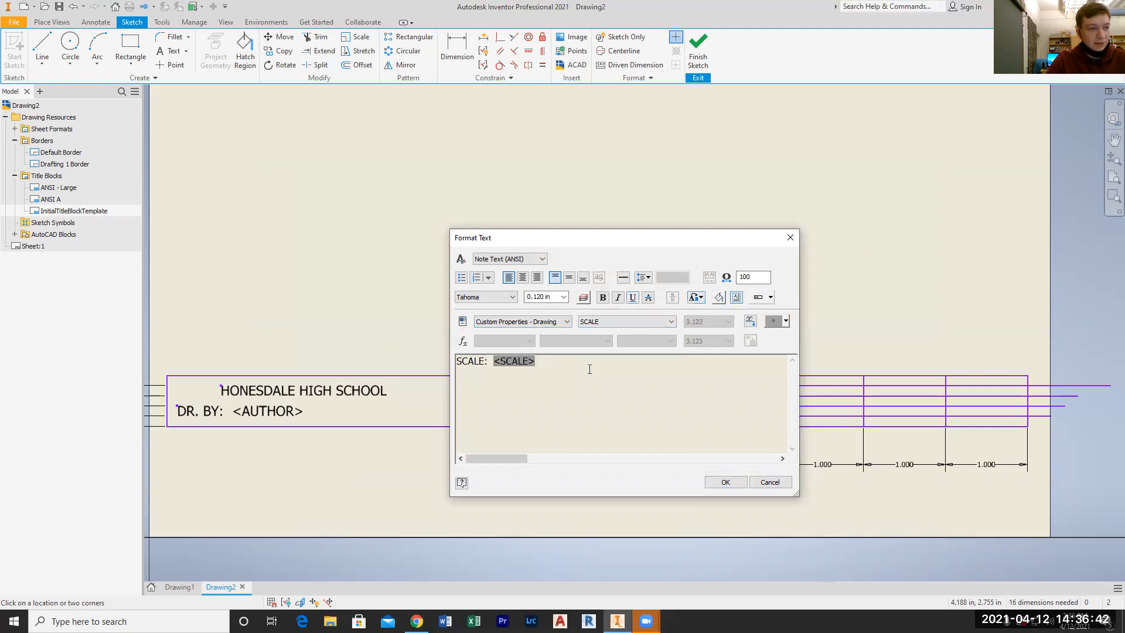
click(726, 483)
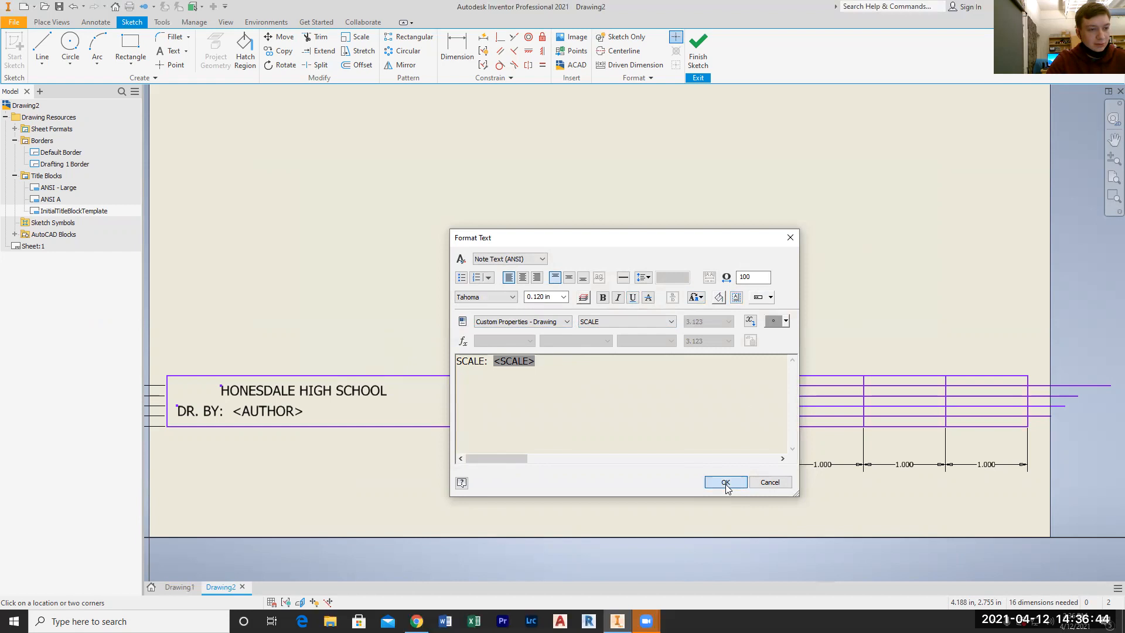
key(Escape)
Move the SCALE: text into the title block's second cell, directly below TITLE: and aligned with its left edge
drag(518, 320, 489, 411)
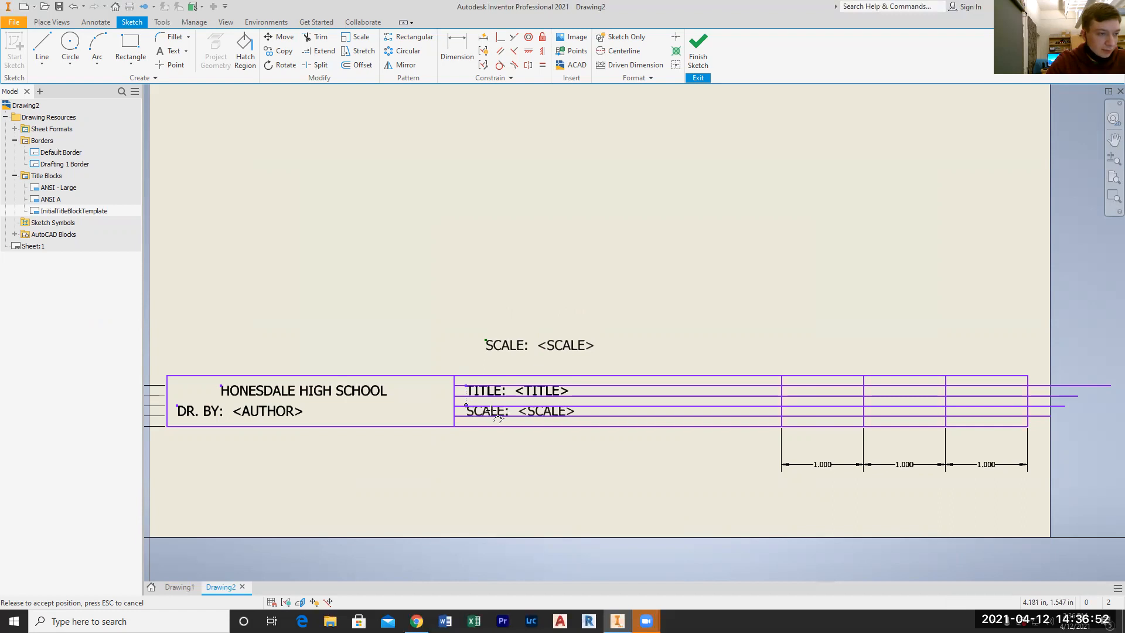
drag(489, 411, 488, 411)
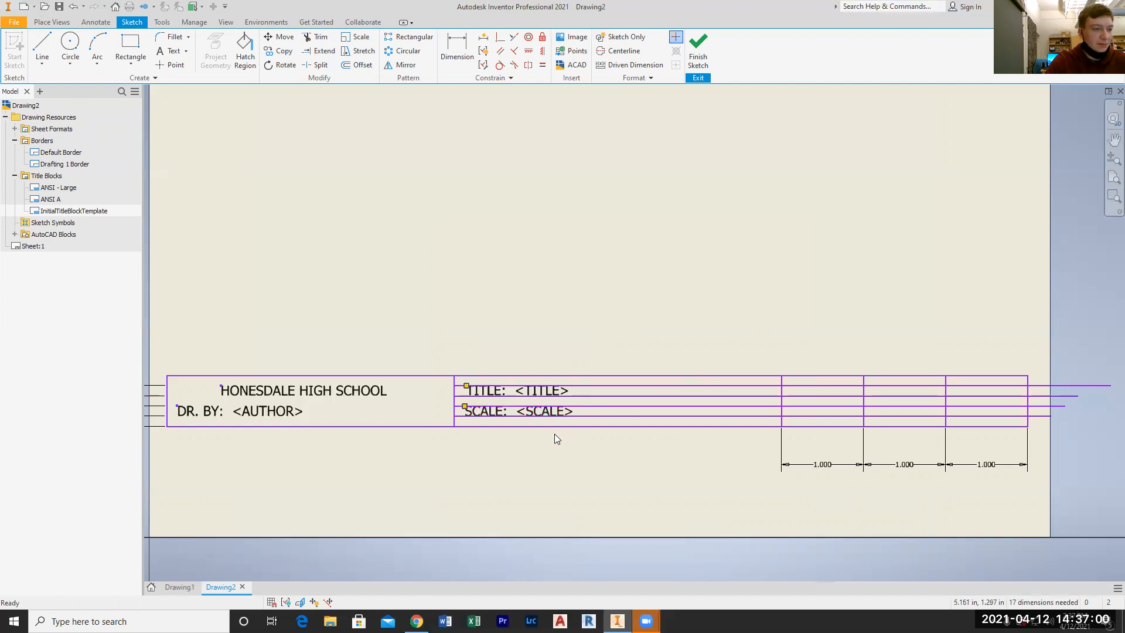
scroll(555, 435, up, 3)
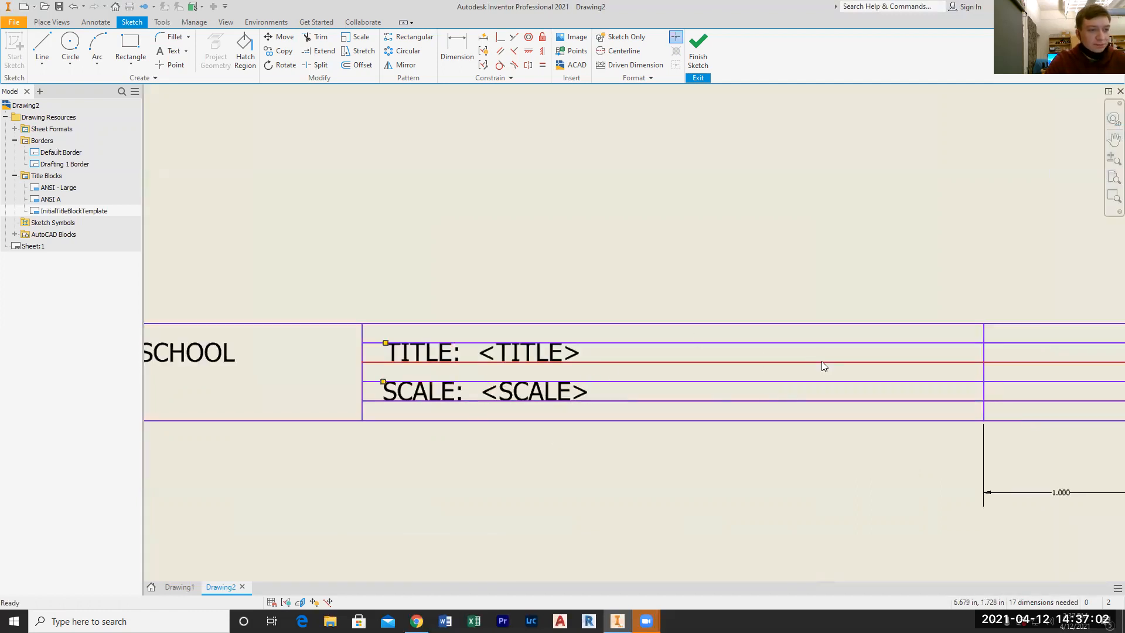
scroll(822, 362, down, 4)
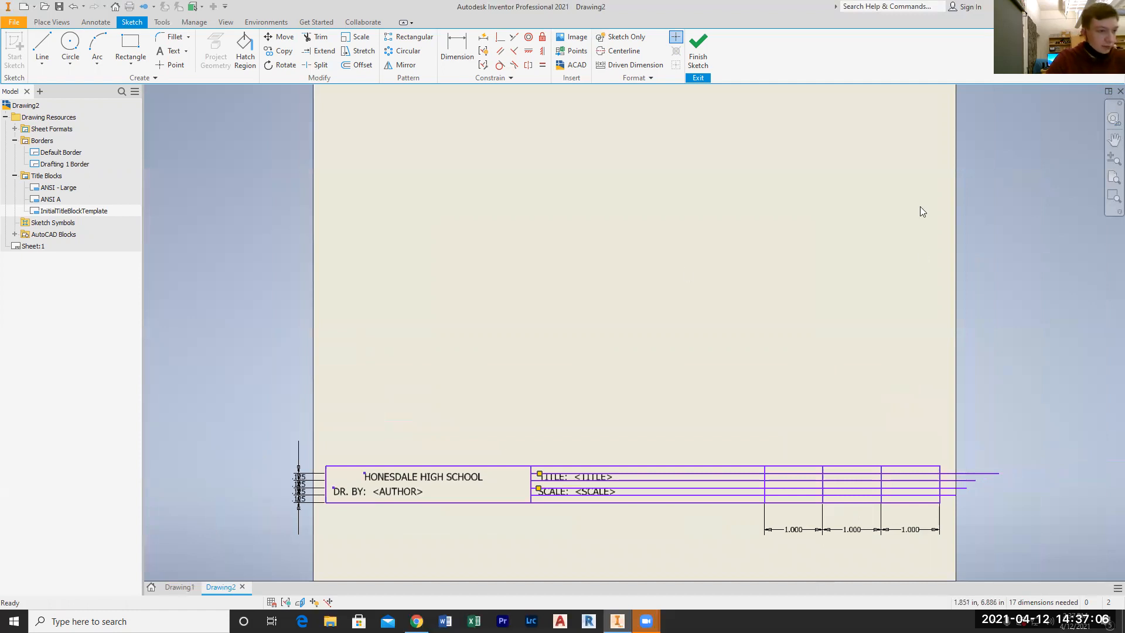
Create a text above the title block reading DATE: followed by the CREATION DATE field from Properties - Drawing
click(158, 53)
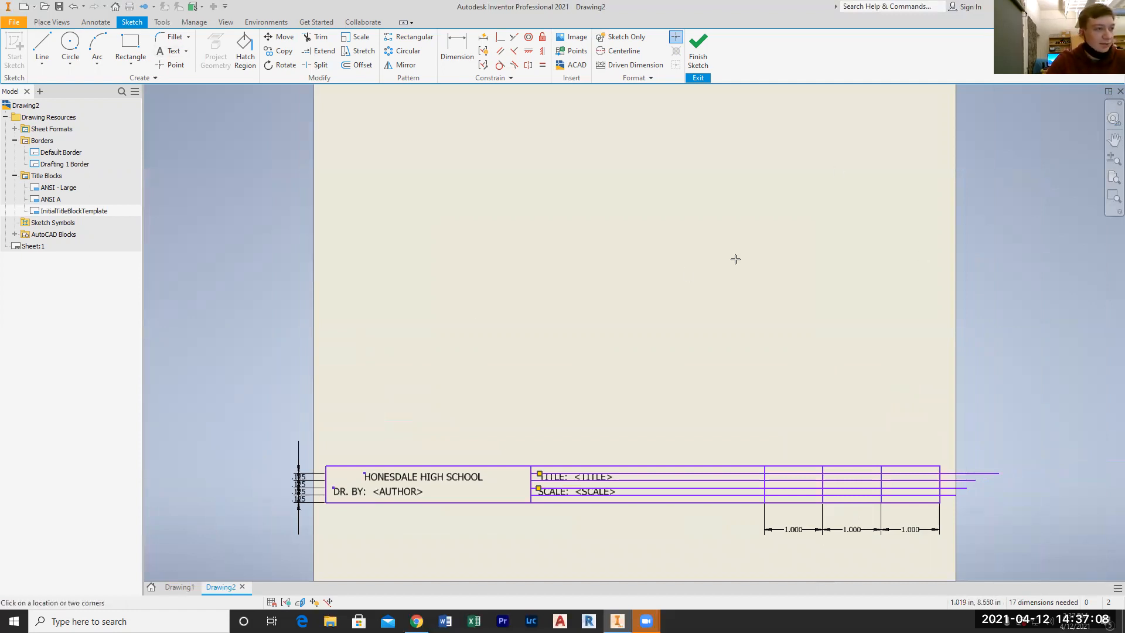
click(746, 397)
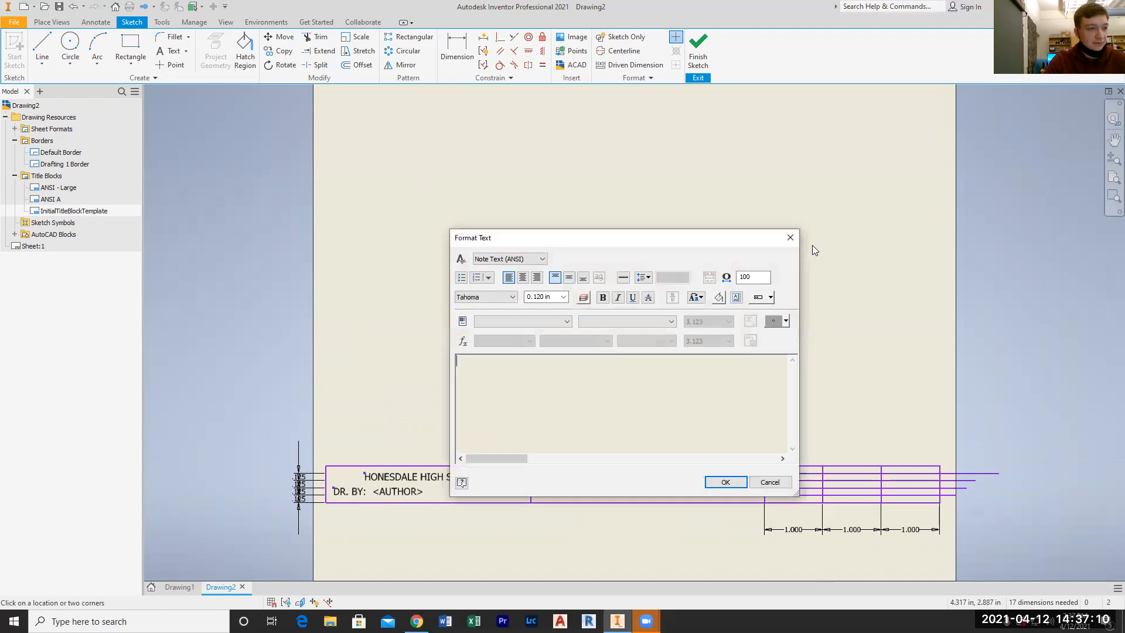
text(DATE:)
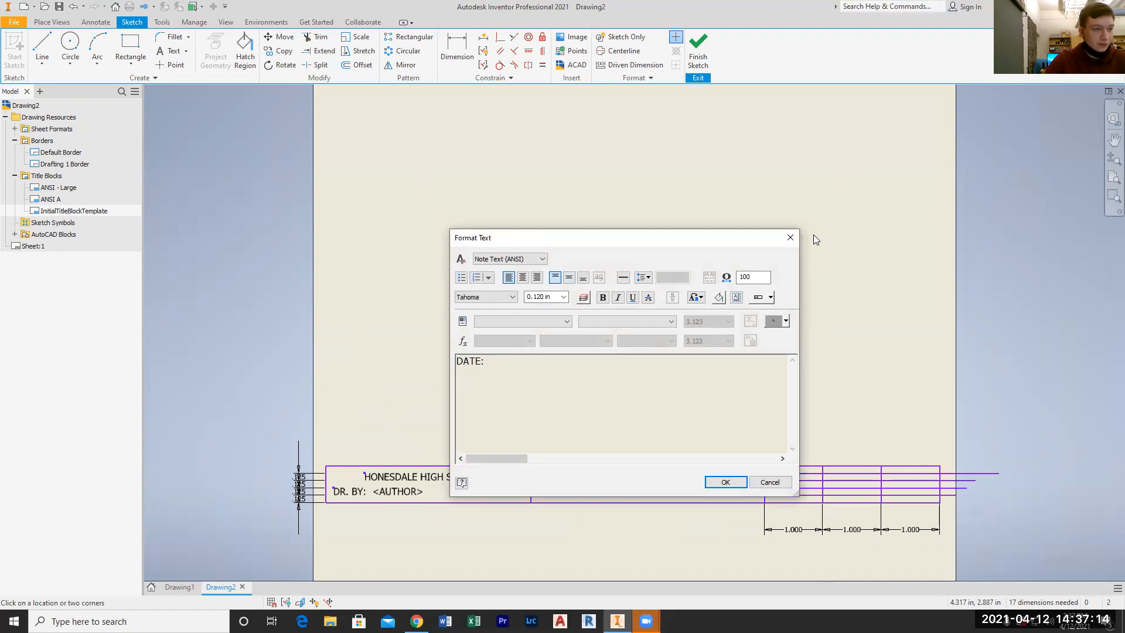
click(528, 322)
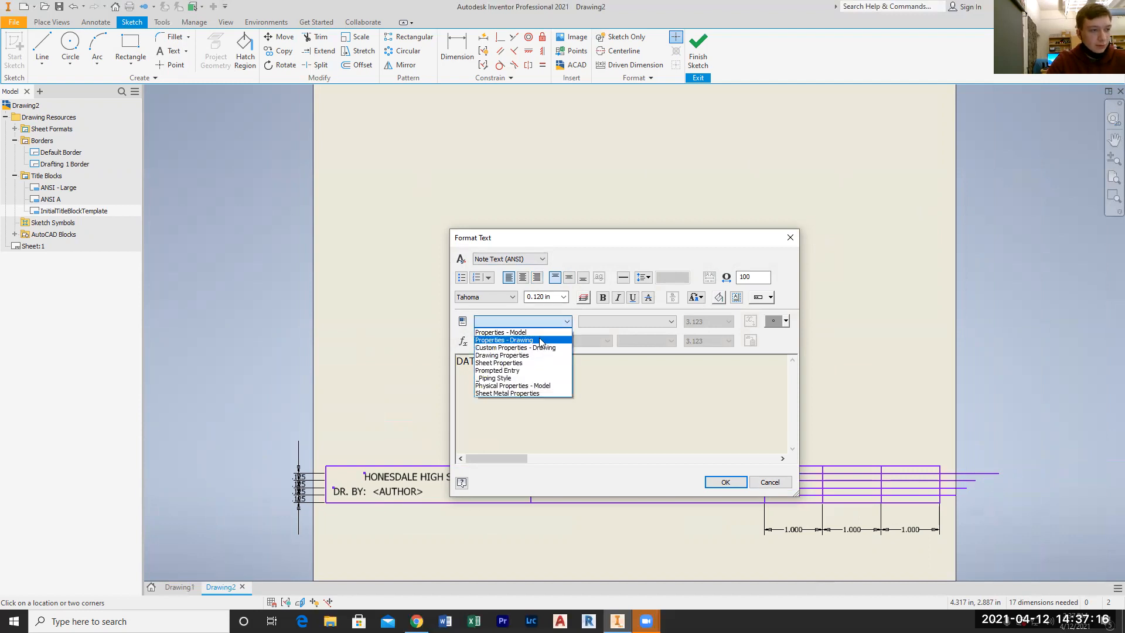
click(510, 337)
click(671, 321)
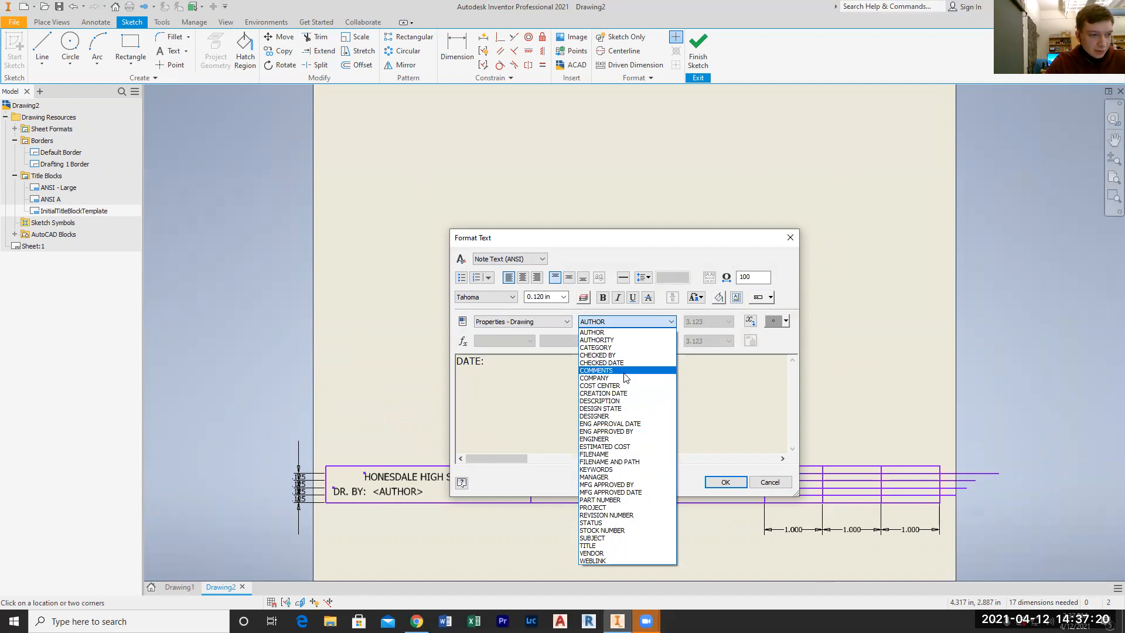
click(630, 393)
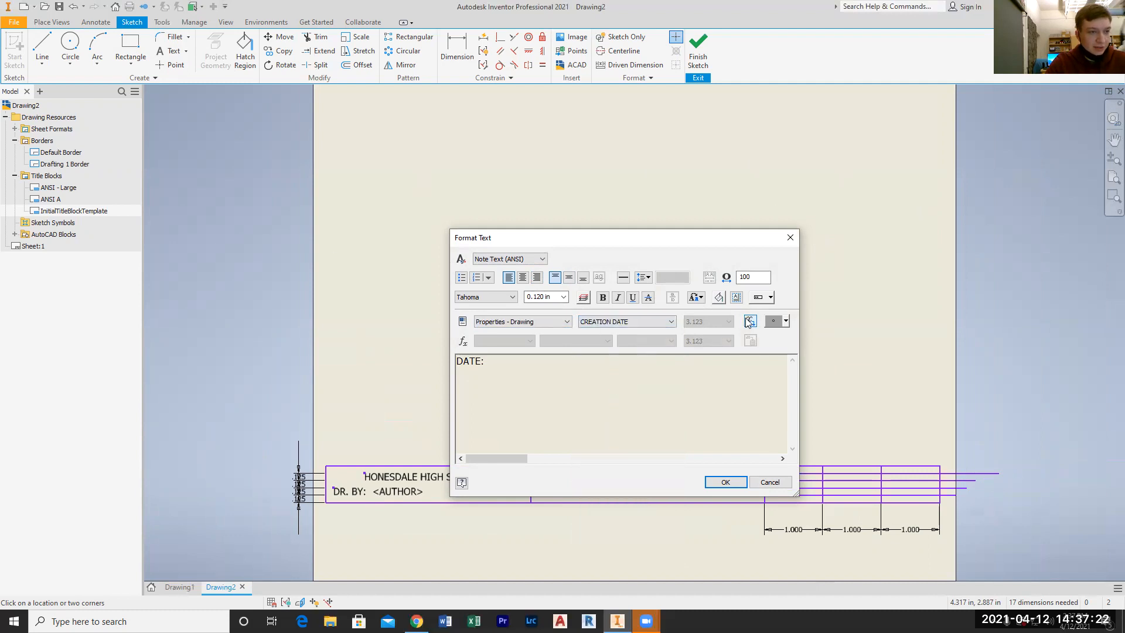
click(749, 322)
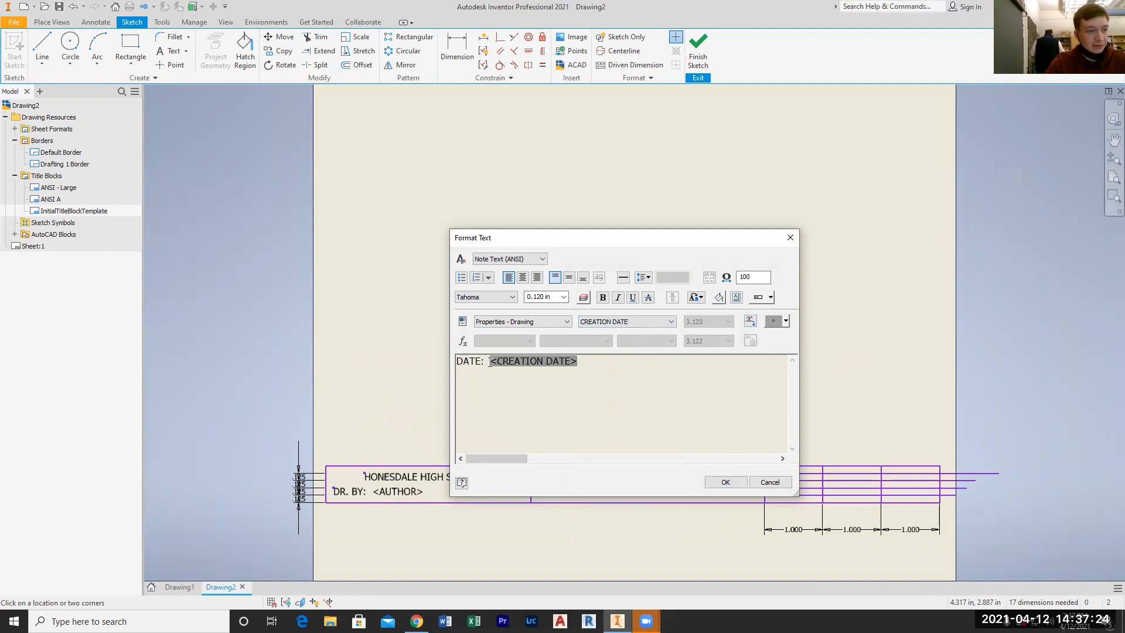
click(726, 482)
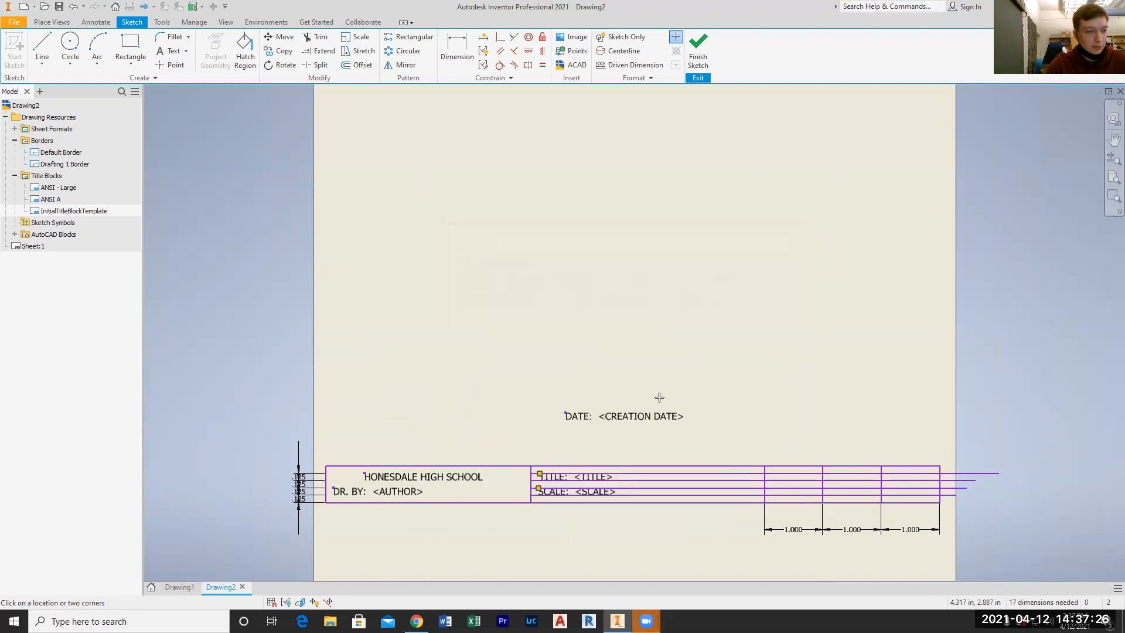
Move the DATE: text into the lower right part of the title block's second cell, level with the SCALE: text
mouse_move(600, 416)
mouse_down()
mouse_move(657, 427)
mouse_move(679, 445)
mouse_up()
scroll(684, 518, up, 3)
click(631, 375)
drag(631, 375, 628, 466)
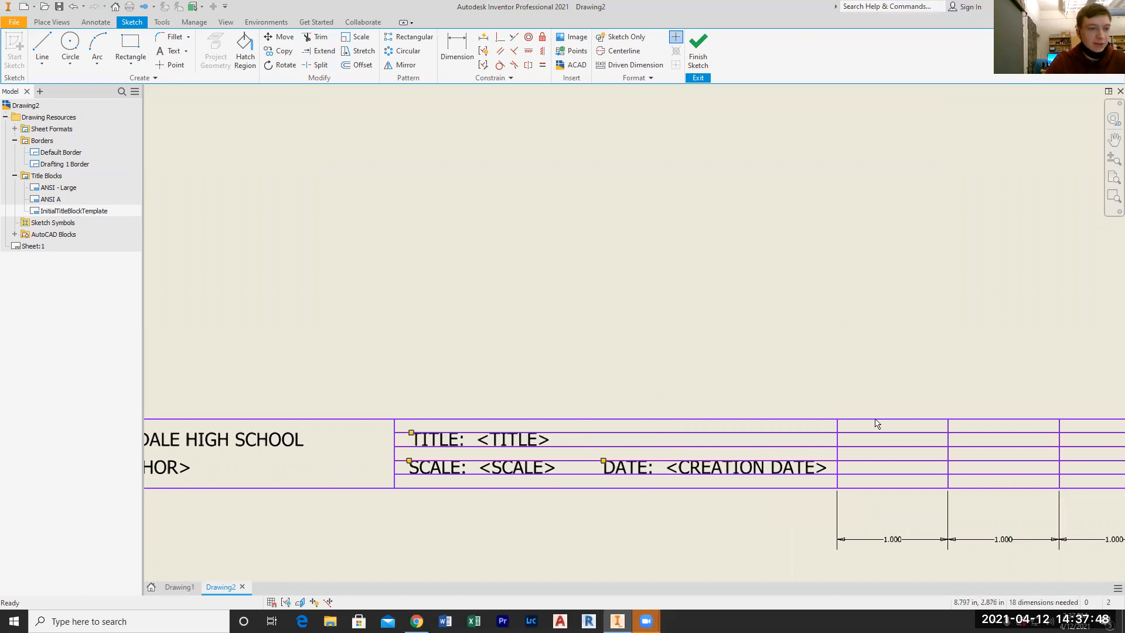
Trim the four horizontal lines out of the title block's second cell, behind the TITLE, SCALE and DATE texts
middle_click(967, 287)
middle_click(967, 287)
scroll(993, 505, up, 3)
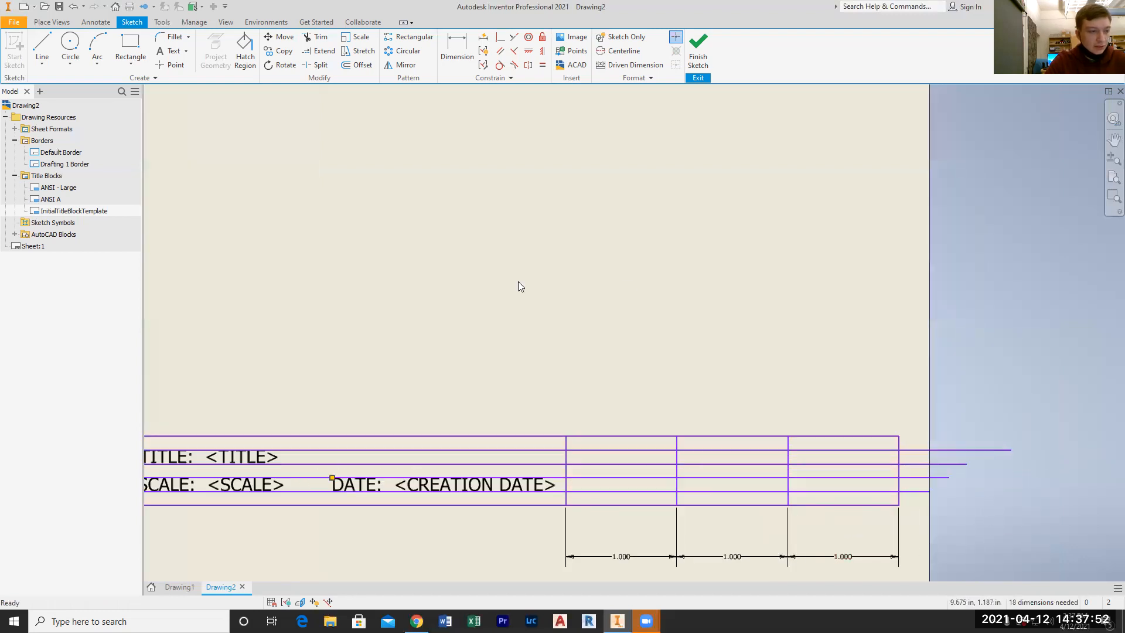
click(316, 37)
click(383, 450)
click(384, 464)
click(404, 478)
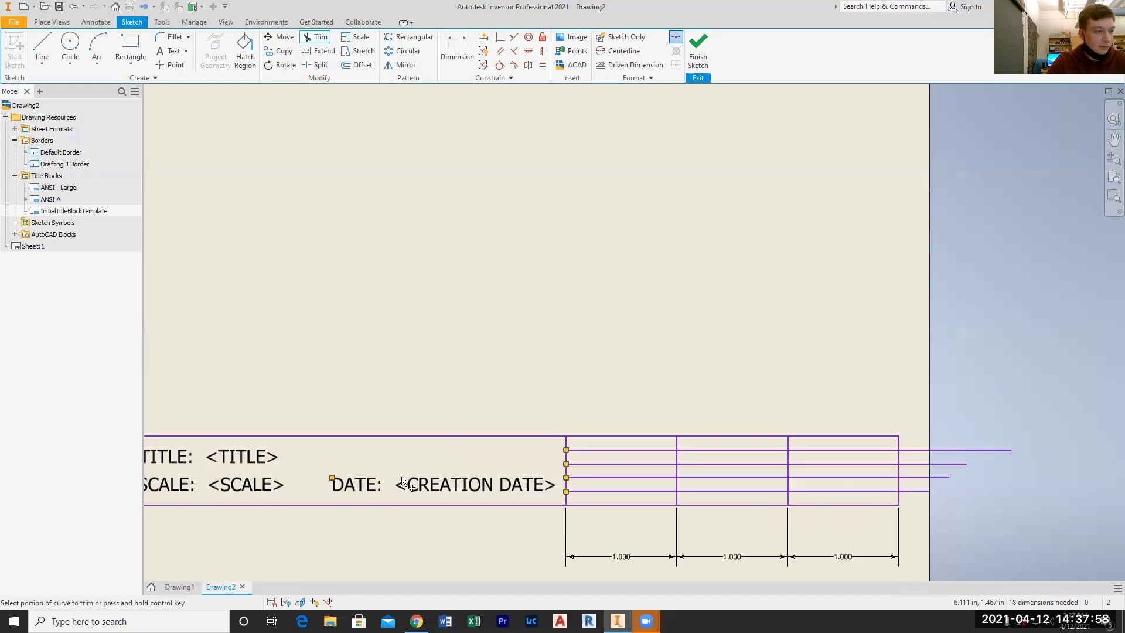
Create a text reading CLASS in the empty sheet area above the title block
click(170, 51)
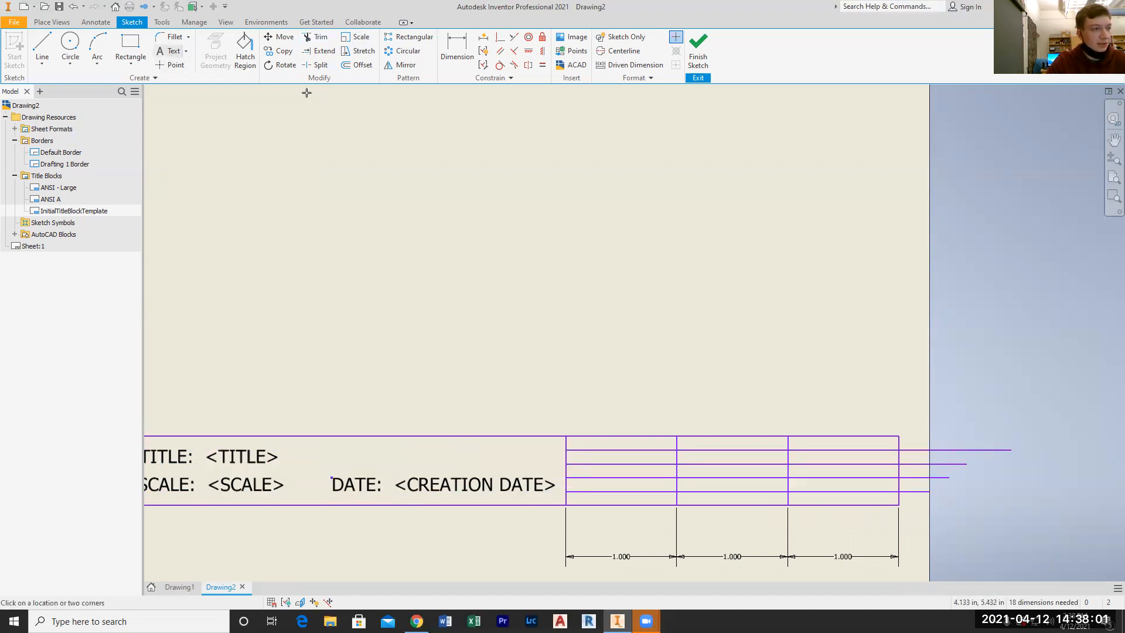
click(398, 322)
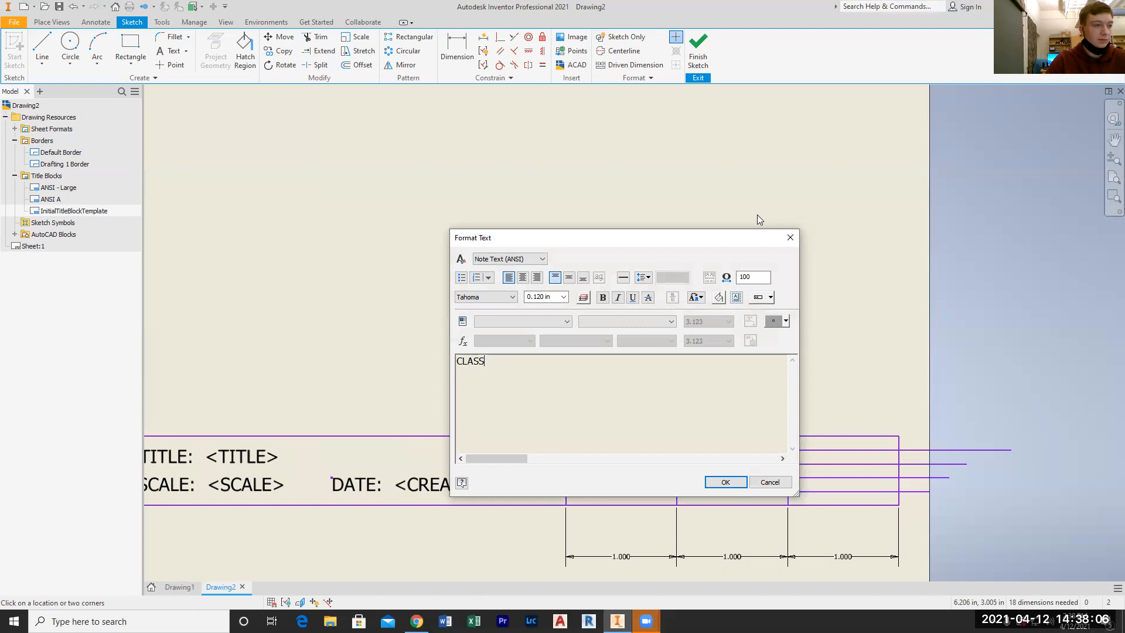
click(726, 481)
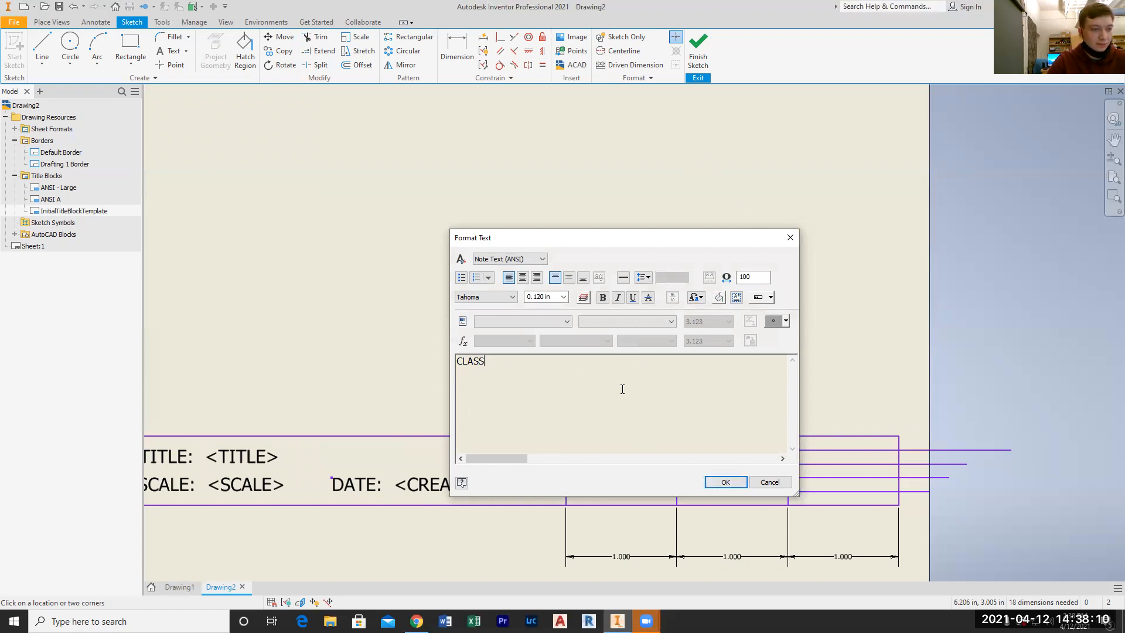
click(730, 481)
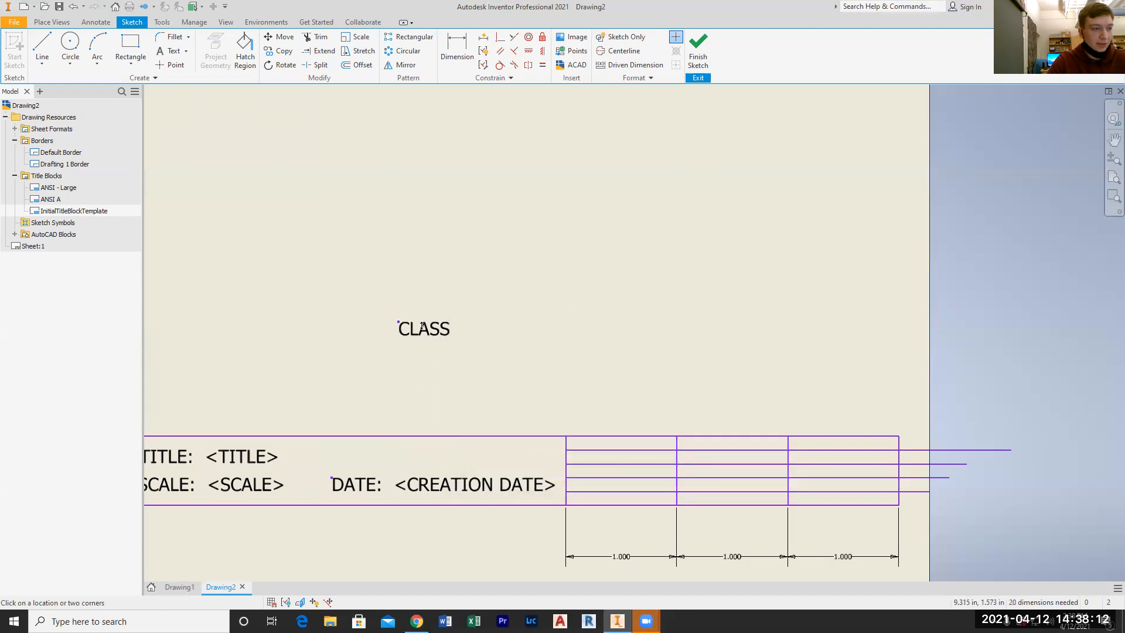
Move the CLASS text into the upper middle of the title block's third cell, on the second row between the horizontal lines
drag(422, 326, 626, 455)
click(626, 456)
click(650, 476)
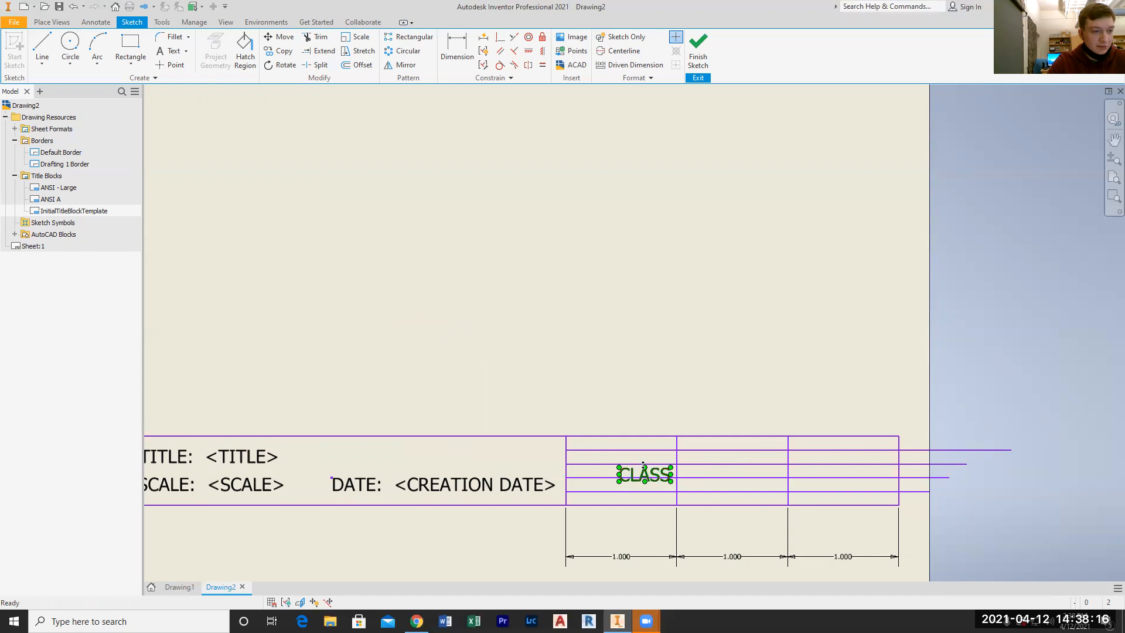
scroll(629, 464, up, 3)
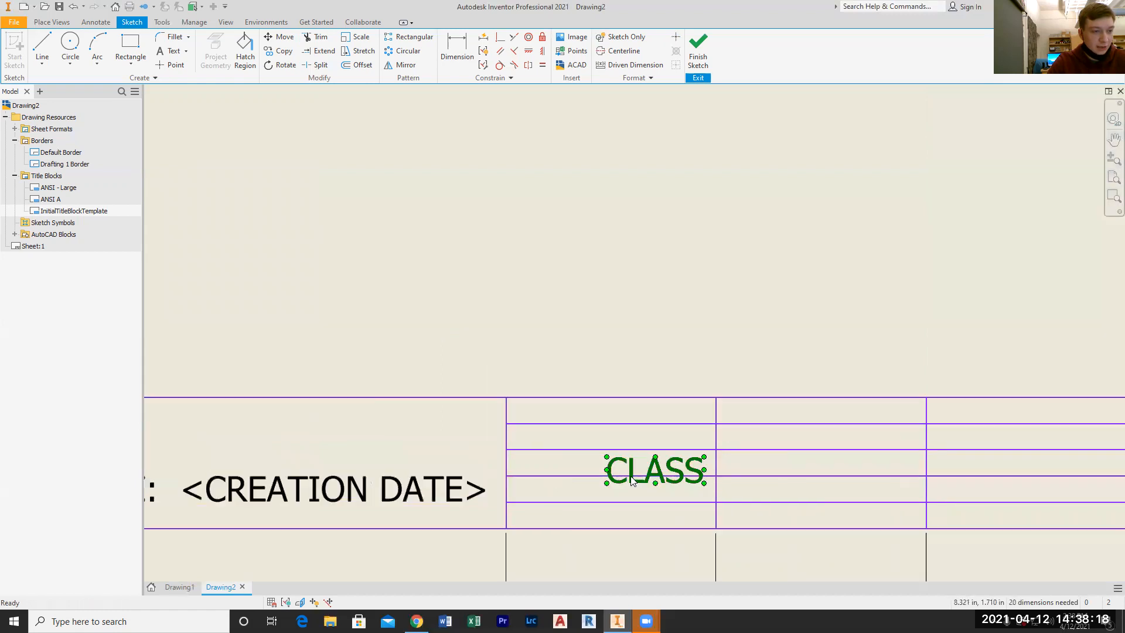
drag(632, 473, 587, 437)
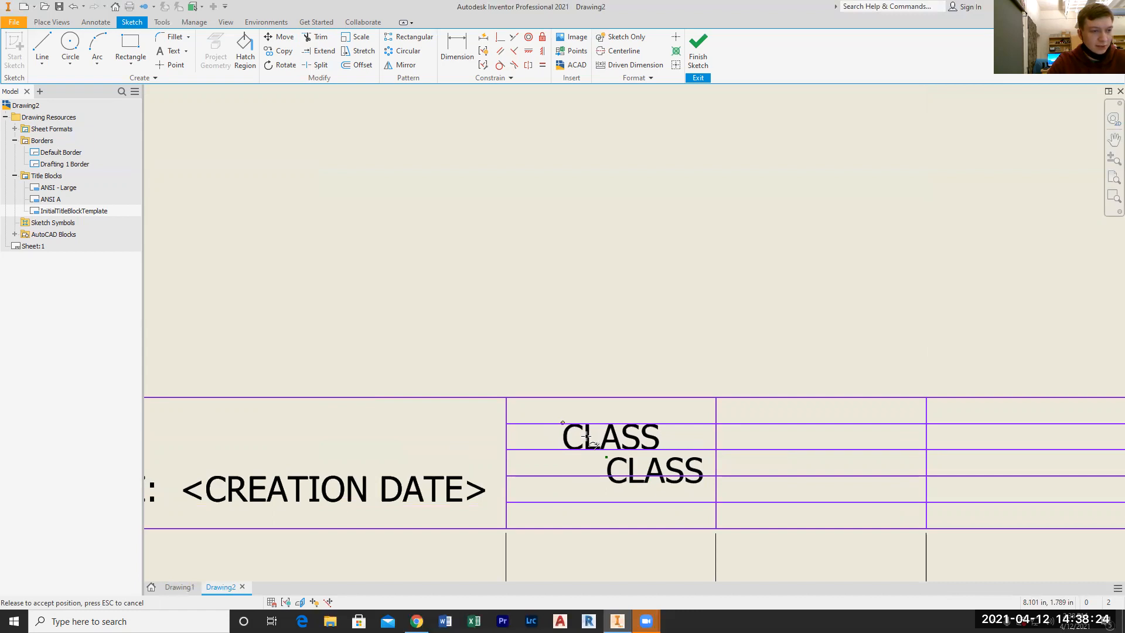
drag(587, 438, 588, 437)
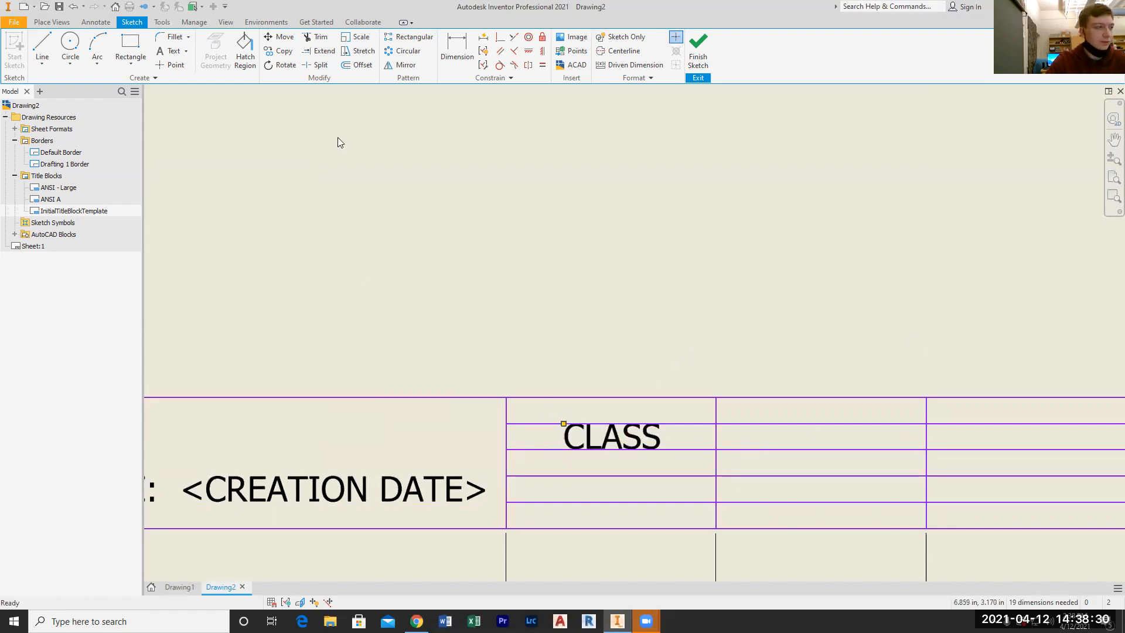
click(171, 51)
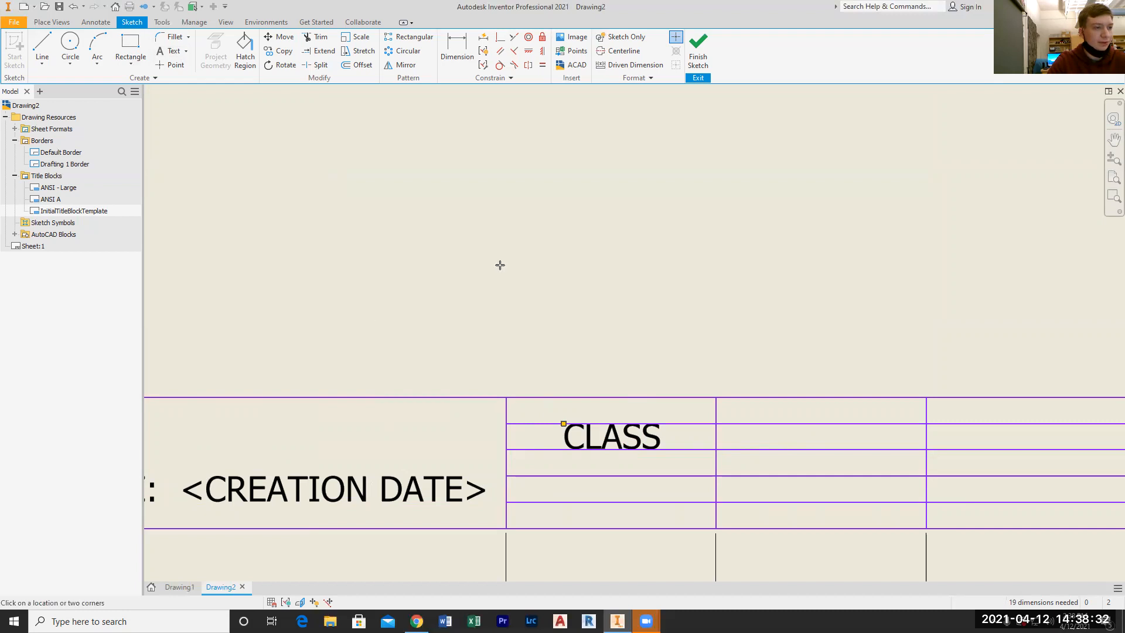
click(819, 350)
click(548, 321)
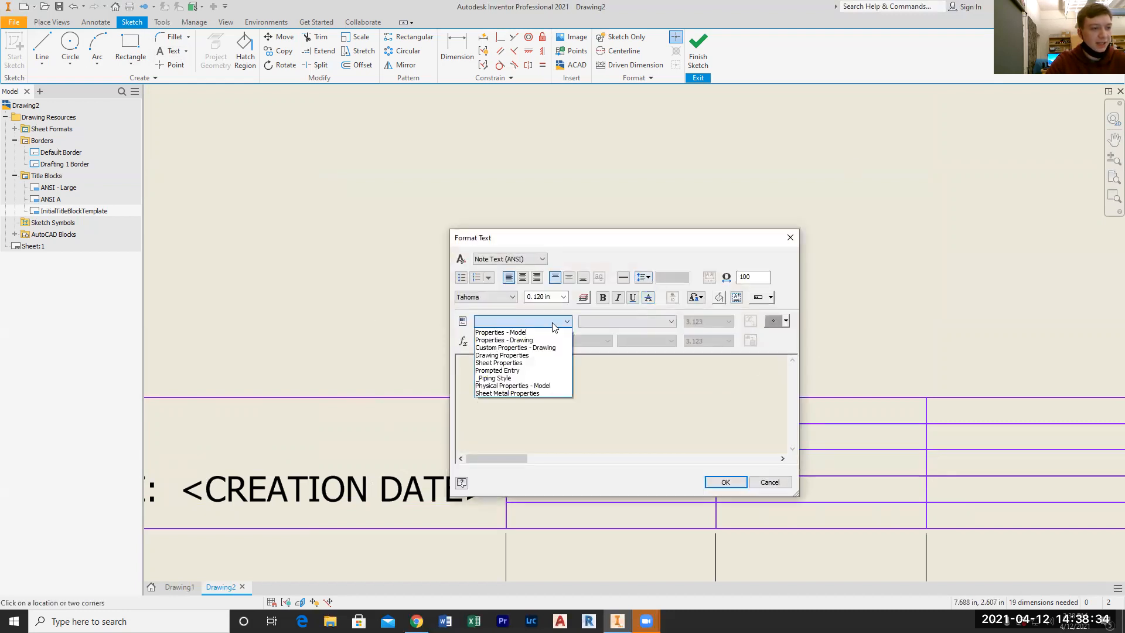
click(777, 484)
click(765, 483)
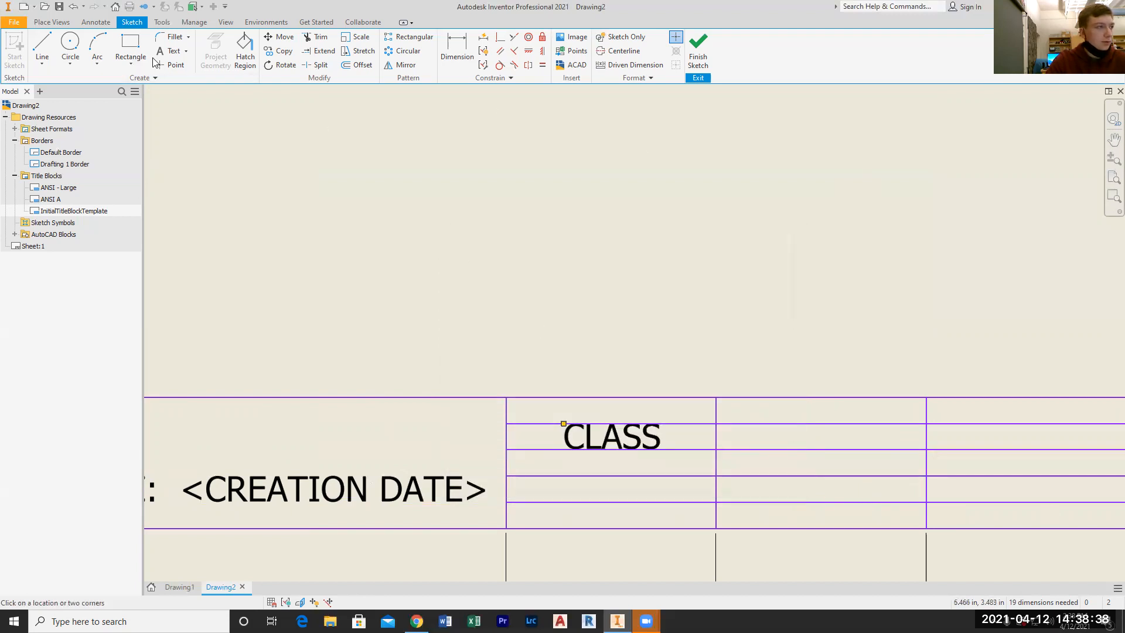
key(Escape)
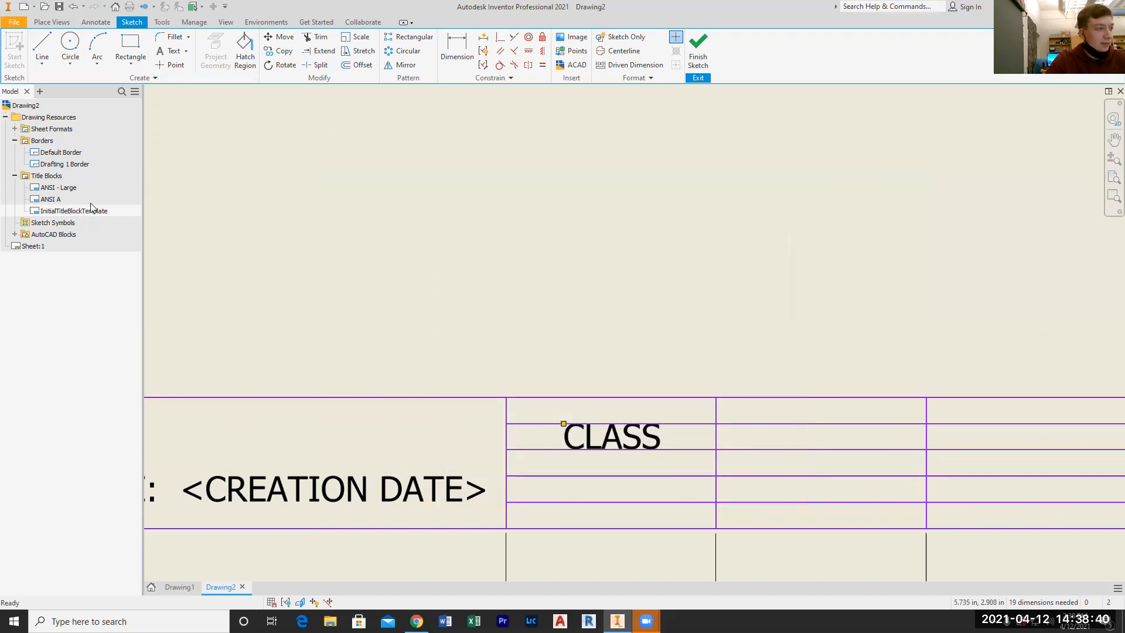
Add a custom iProperty named CLASS of type Text to the drawing, leaving its value empty
click(13, 21)
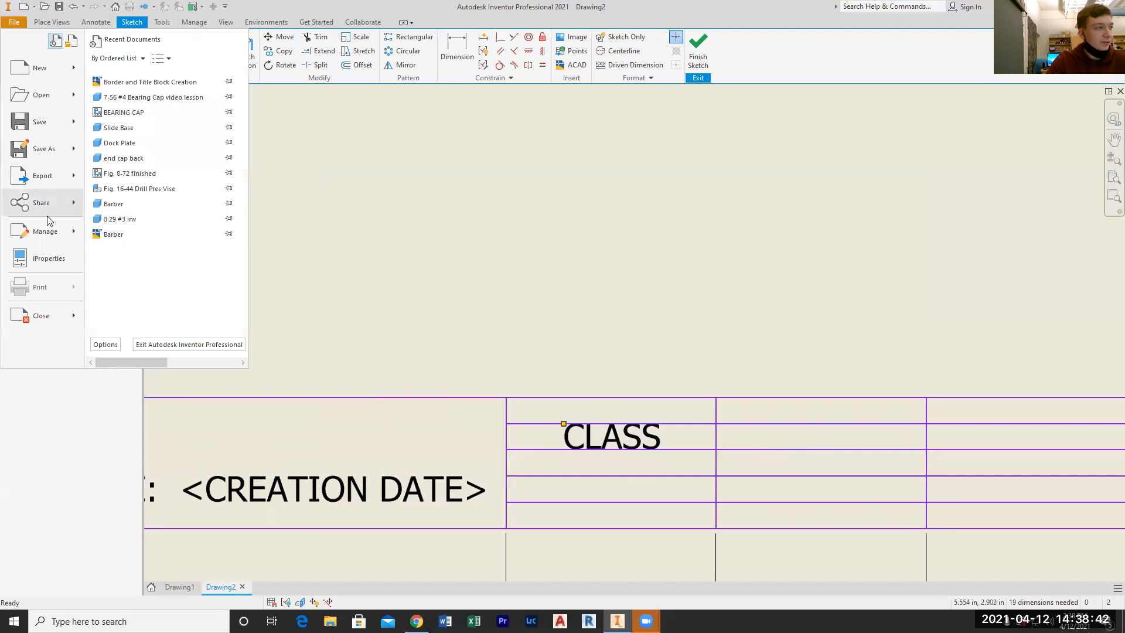
click(49, 256)
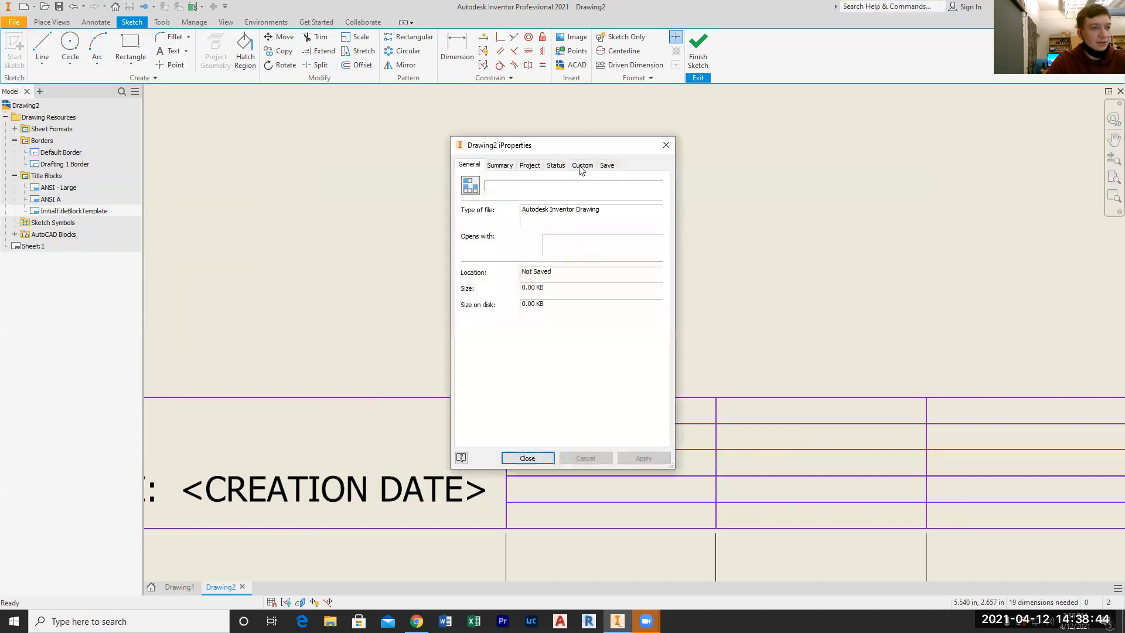
click(582, 165)
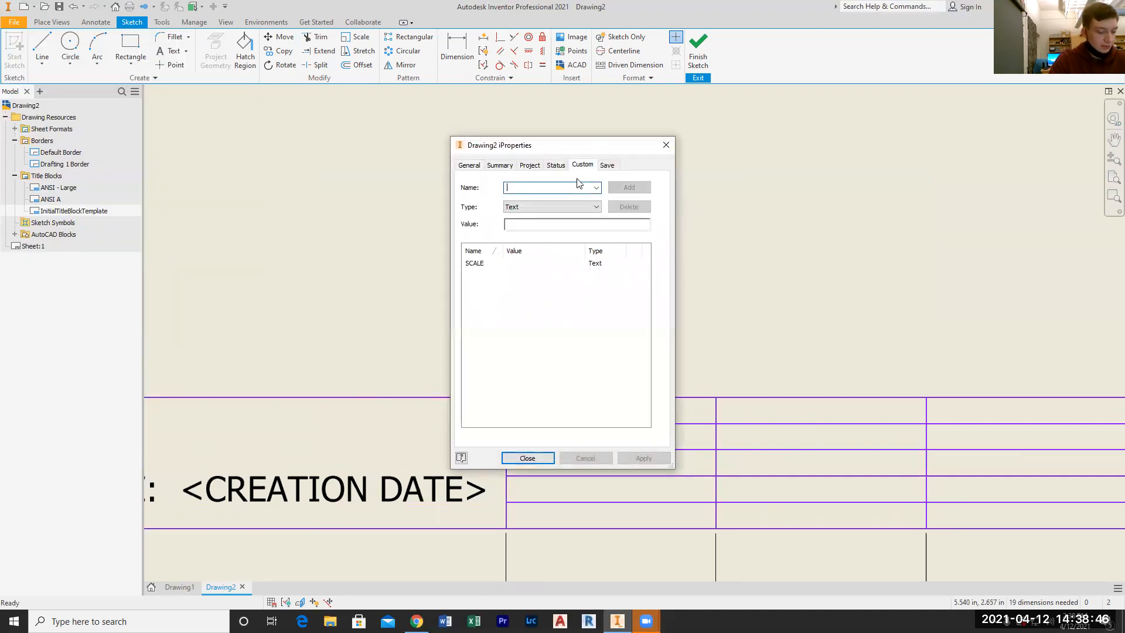
text(CLASS)
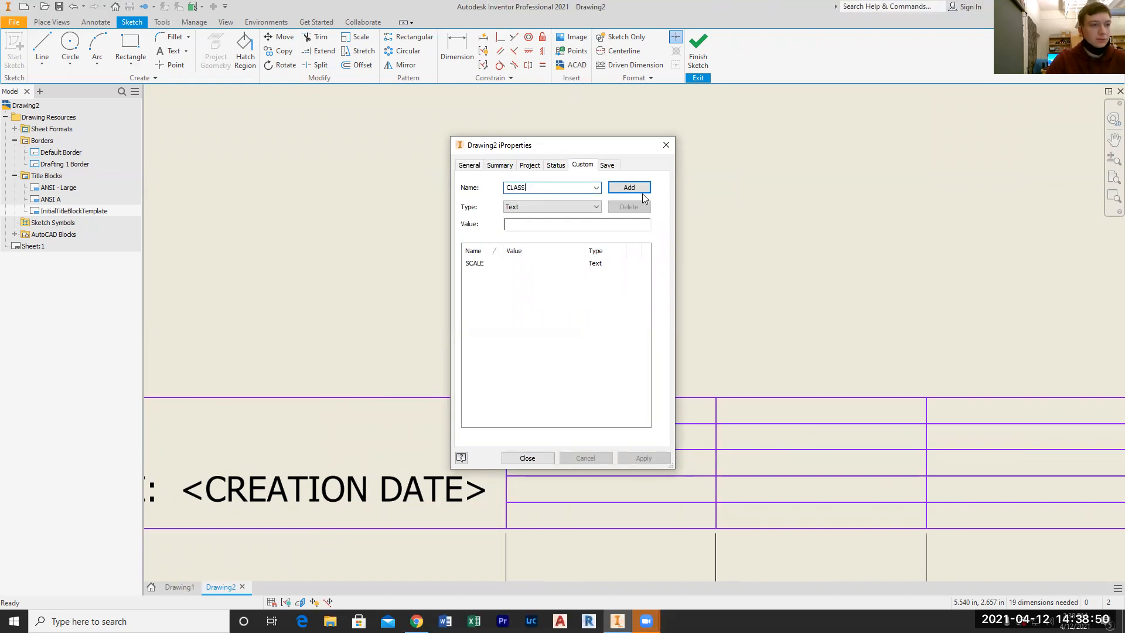
click(641, 191)
click(644, 459)
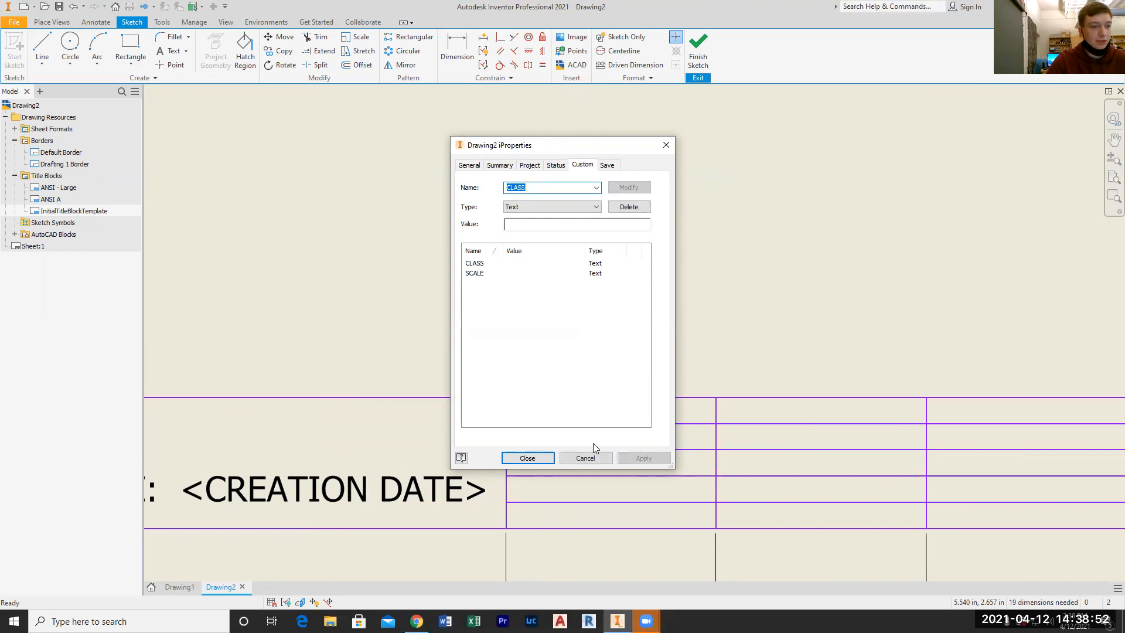
click(528, 458)
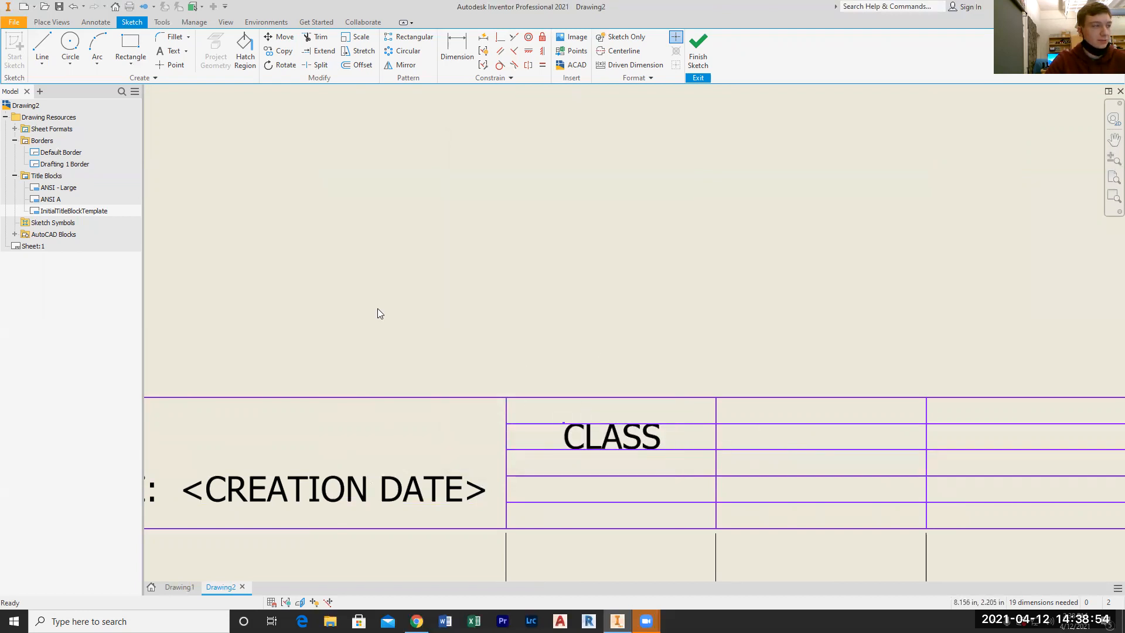
Create a text above the title block containing the CLASS field from Custom Properties - Drawing
click(171, 51)
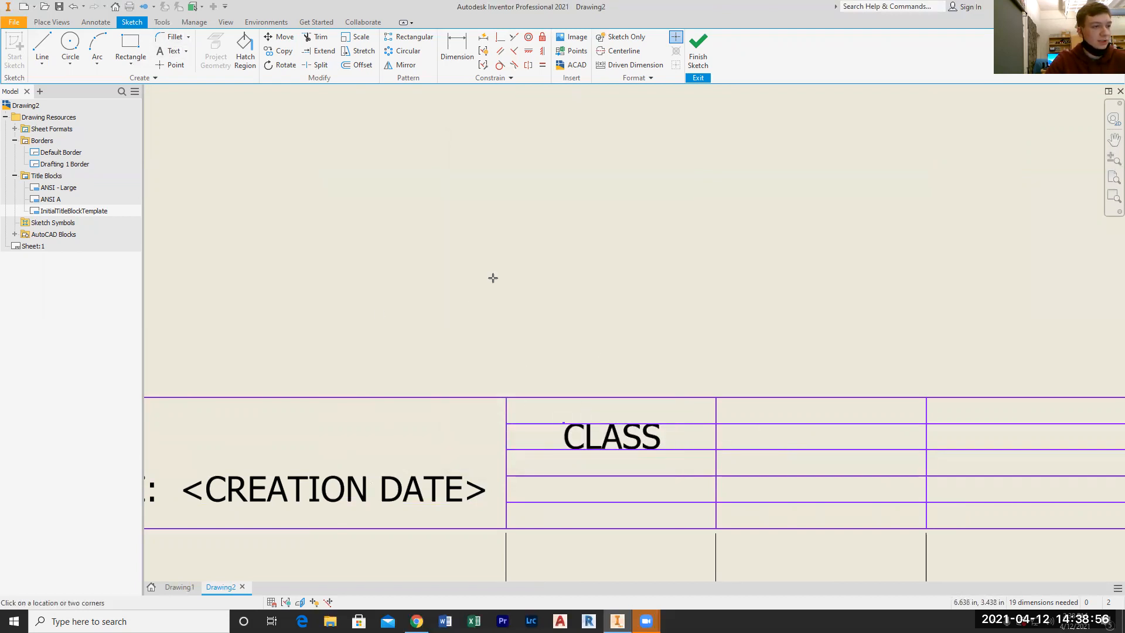
click(456, 287)
click(539, 321)
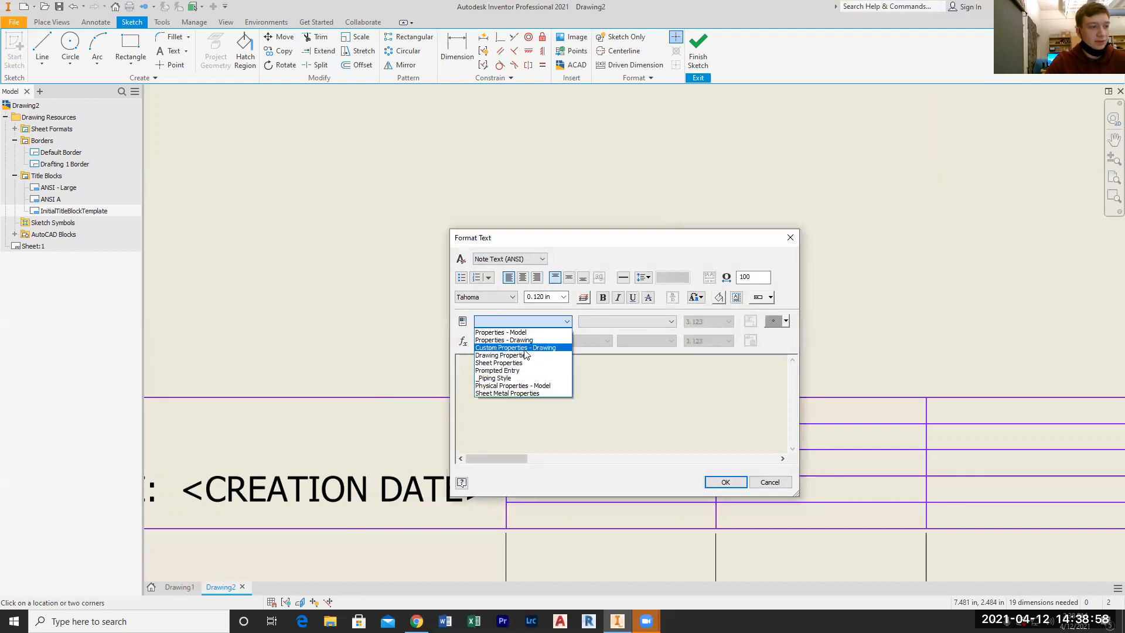
click(529, 348)
click(597, 322)
click(603, 329)
click(751, 321)
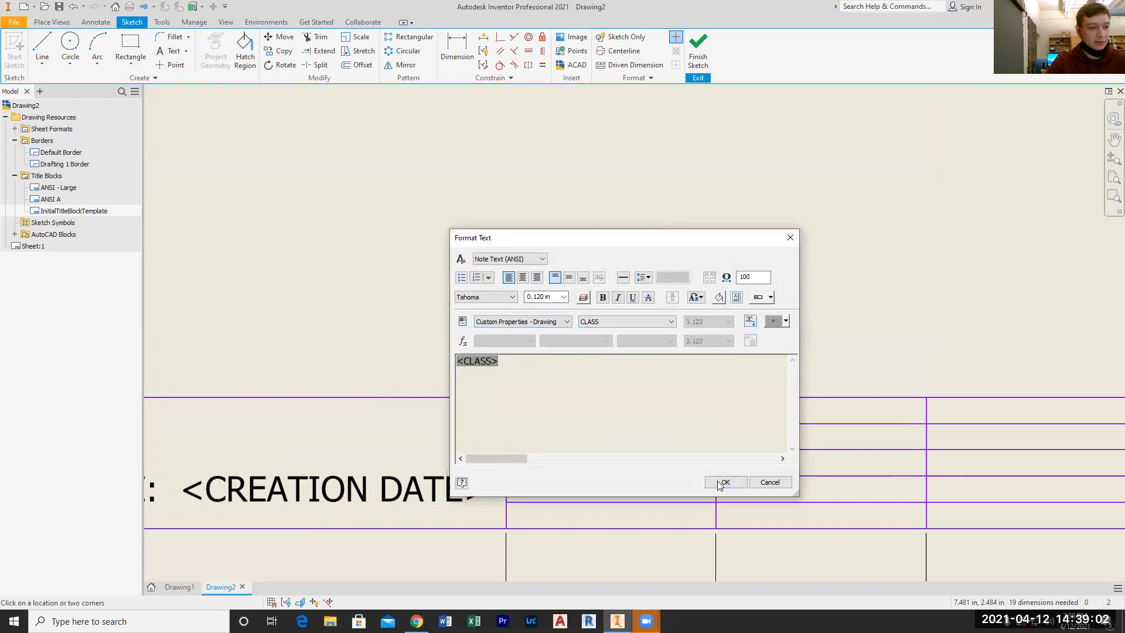
Move the CLASS field text into the title block's third cell, below the CLASS label on the fourth row
drag(511, 304, 644, 485)
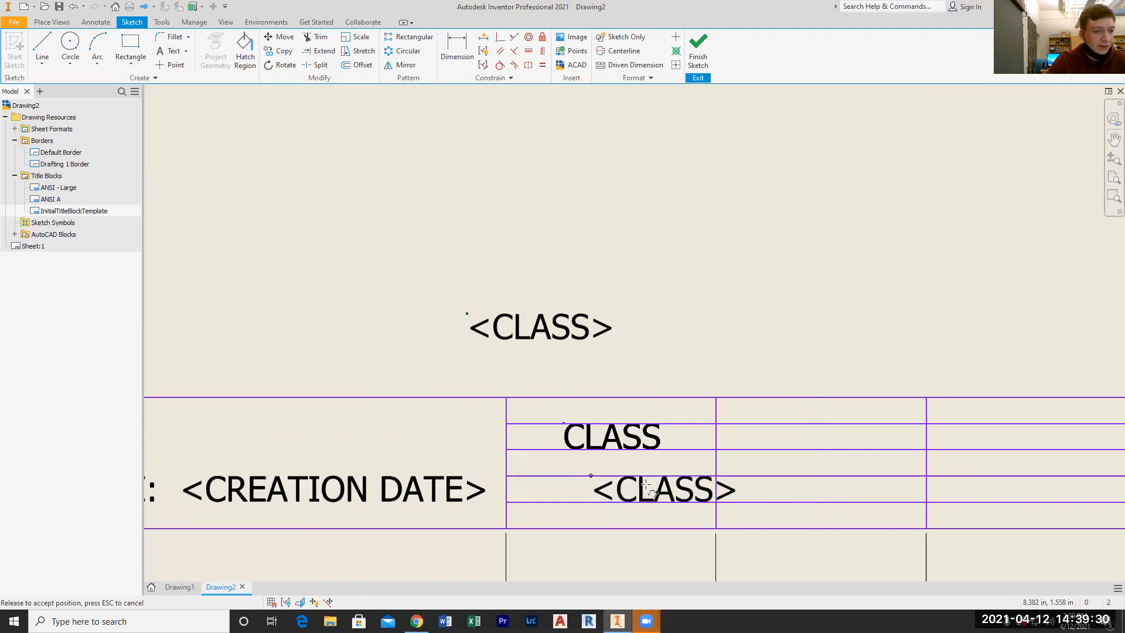
drag(644, 485, 645, 486)
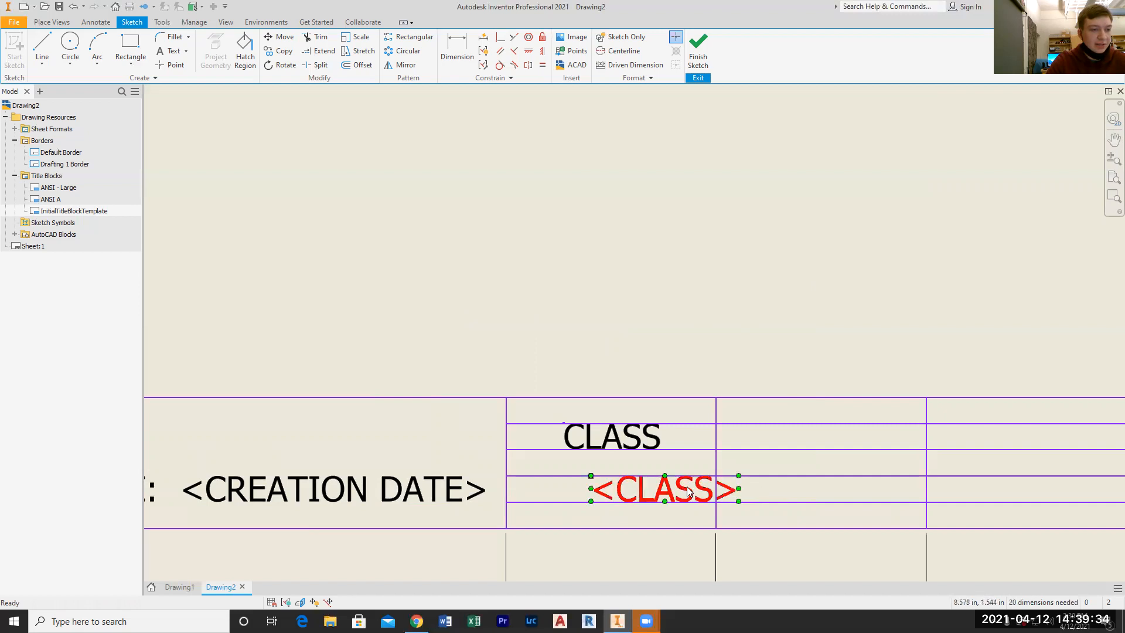
drag(738, 489, 693, 489)
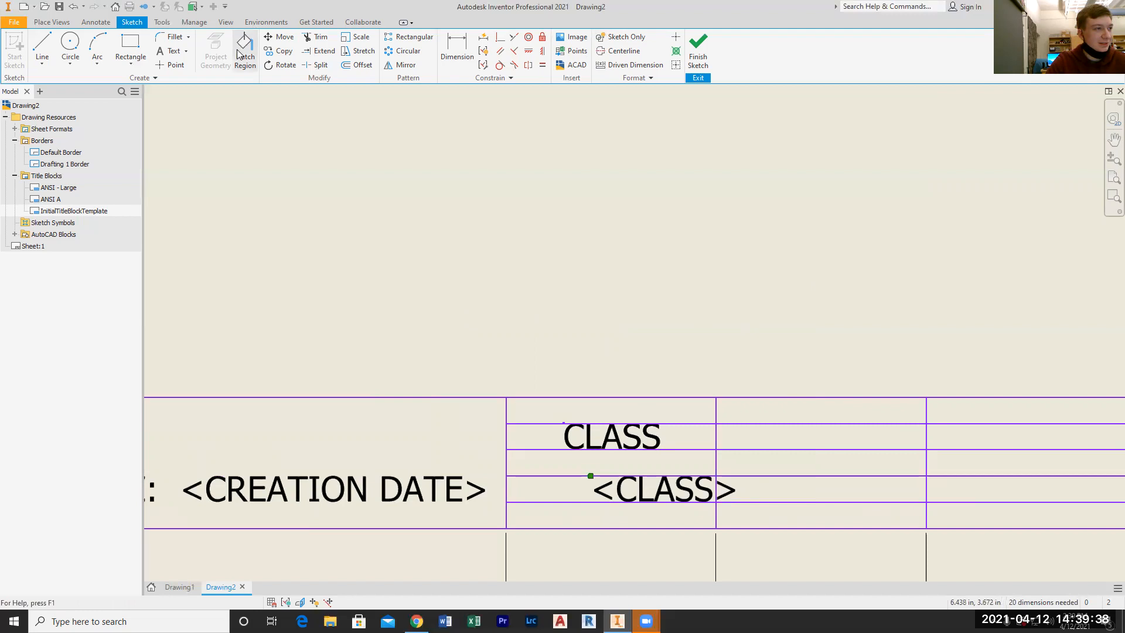
Add a custom iProperty named SEAT of type Text to the drawing, leaving its value empty
click(165, 52)
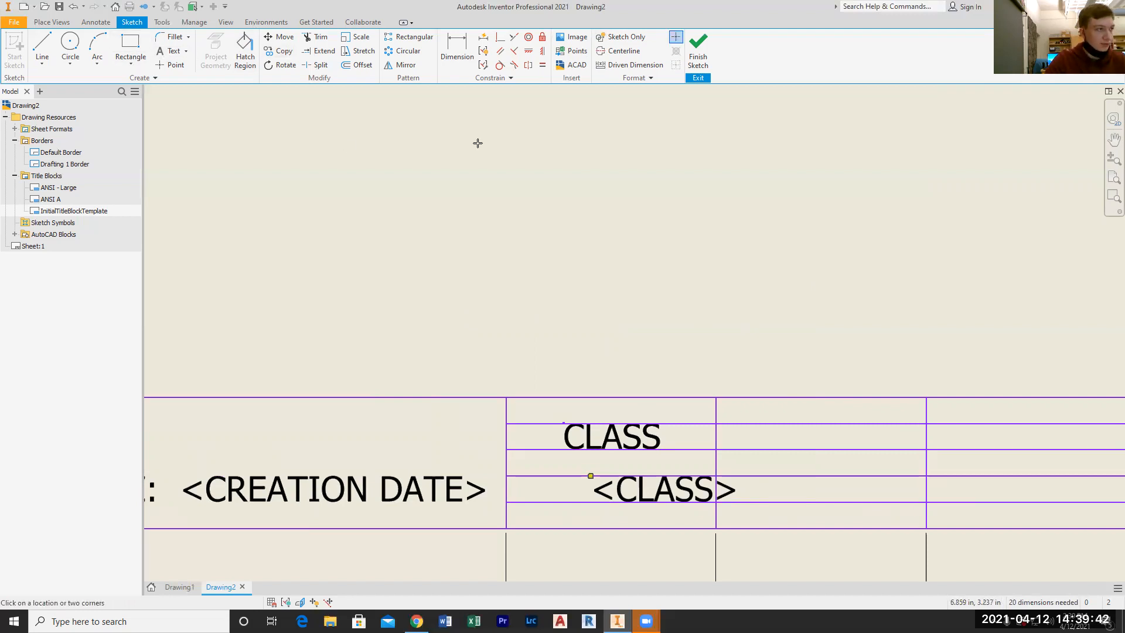
key(Escape)
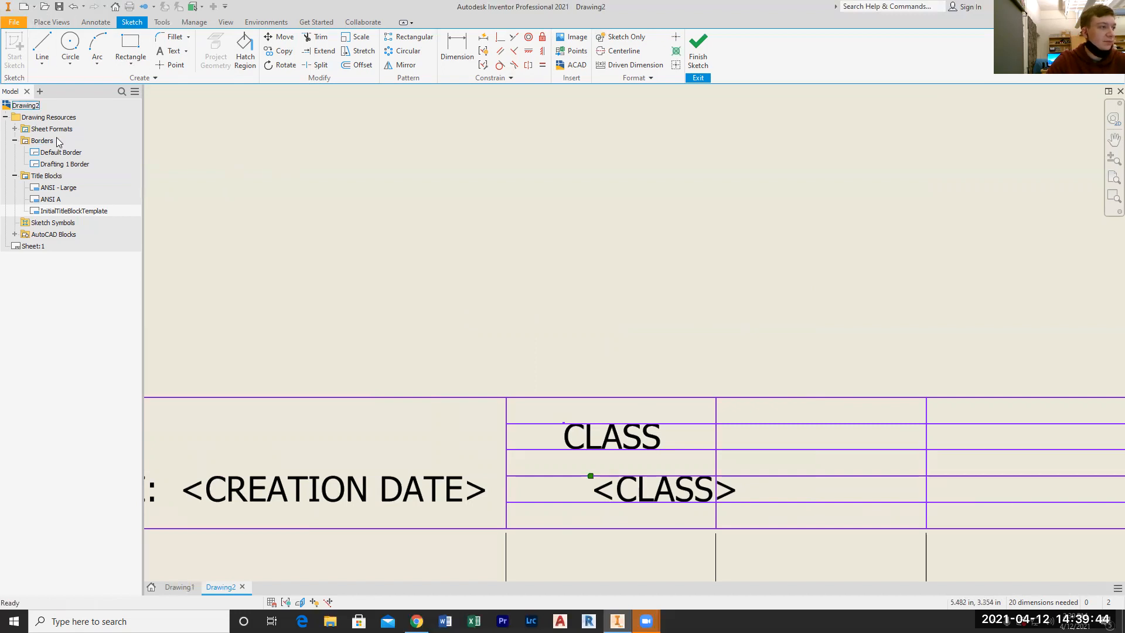
click(19, 27)
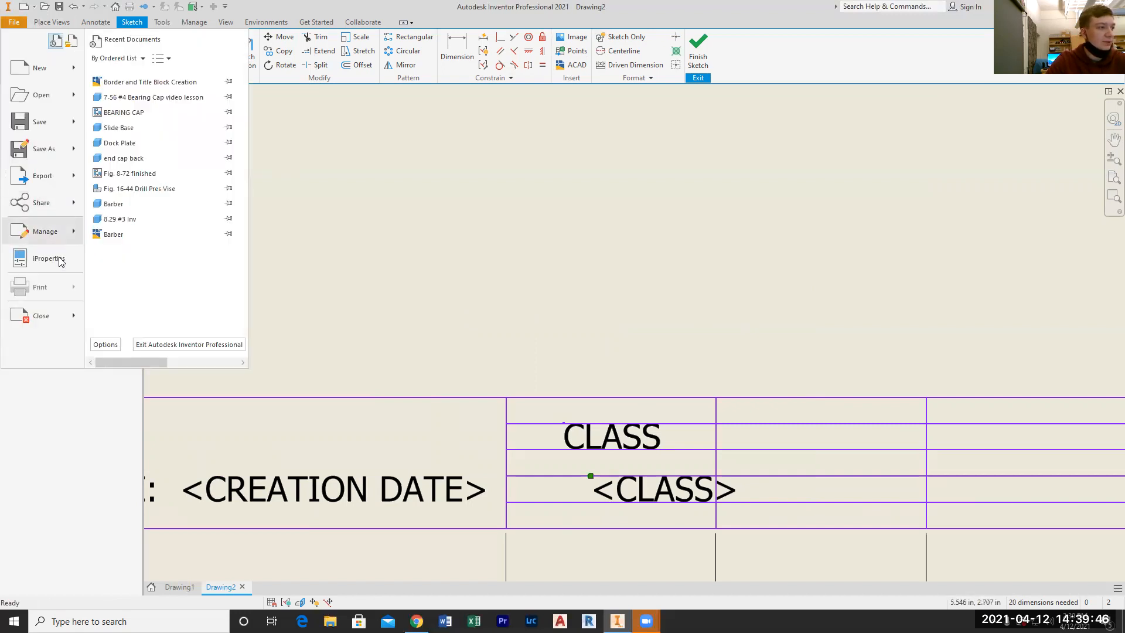
click(575, 275)
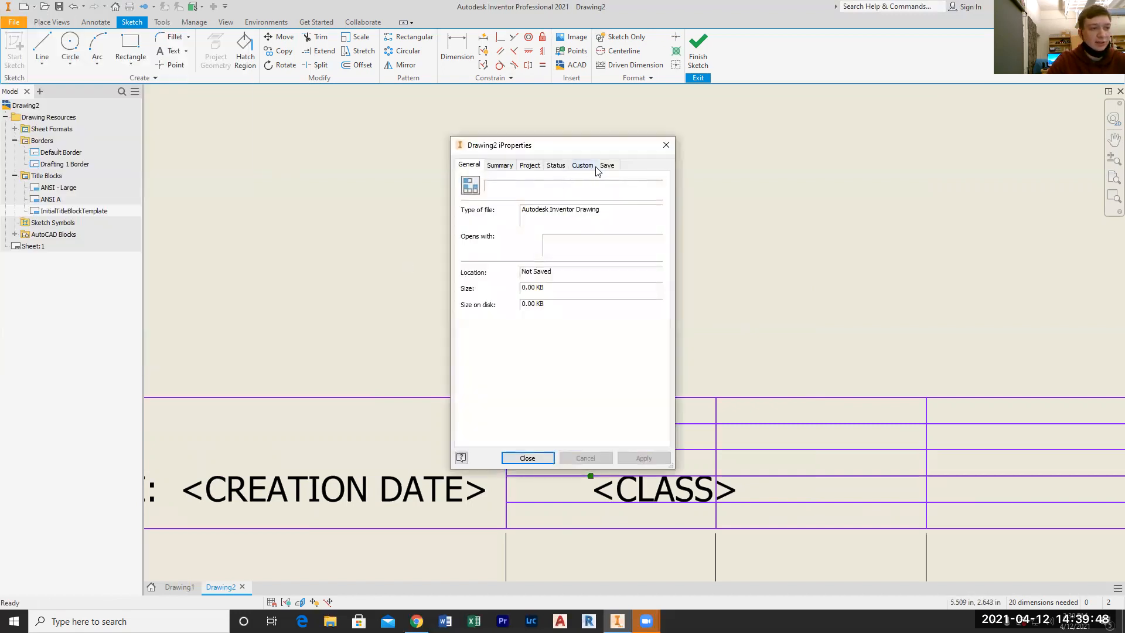
click(594, 166)
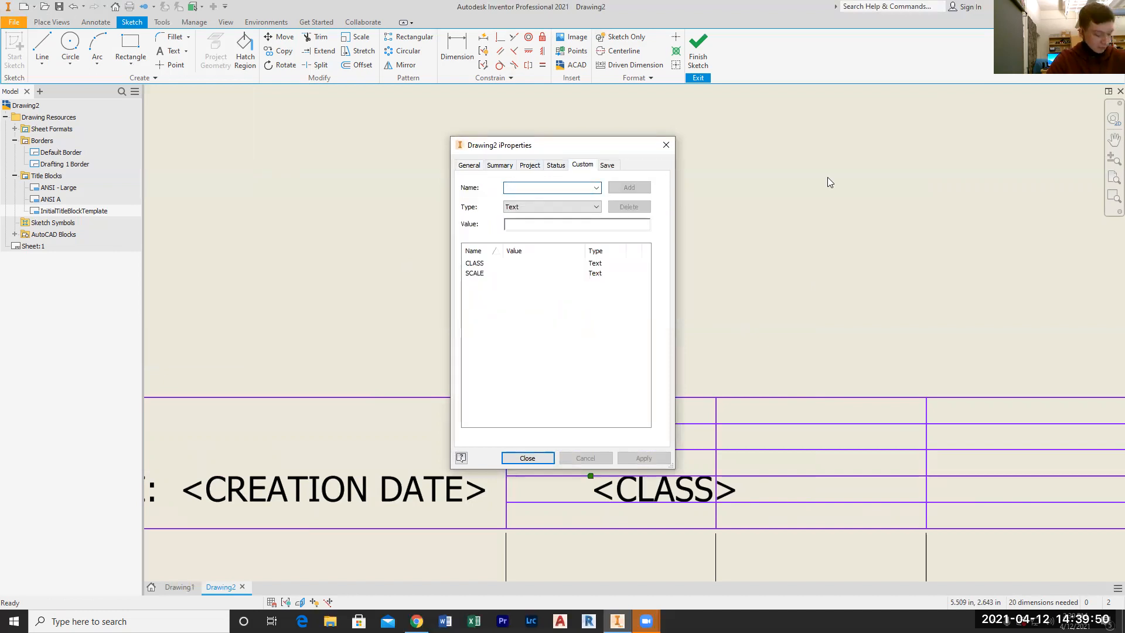
text(SEAT)
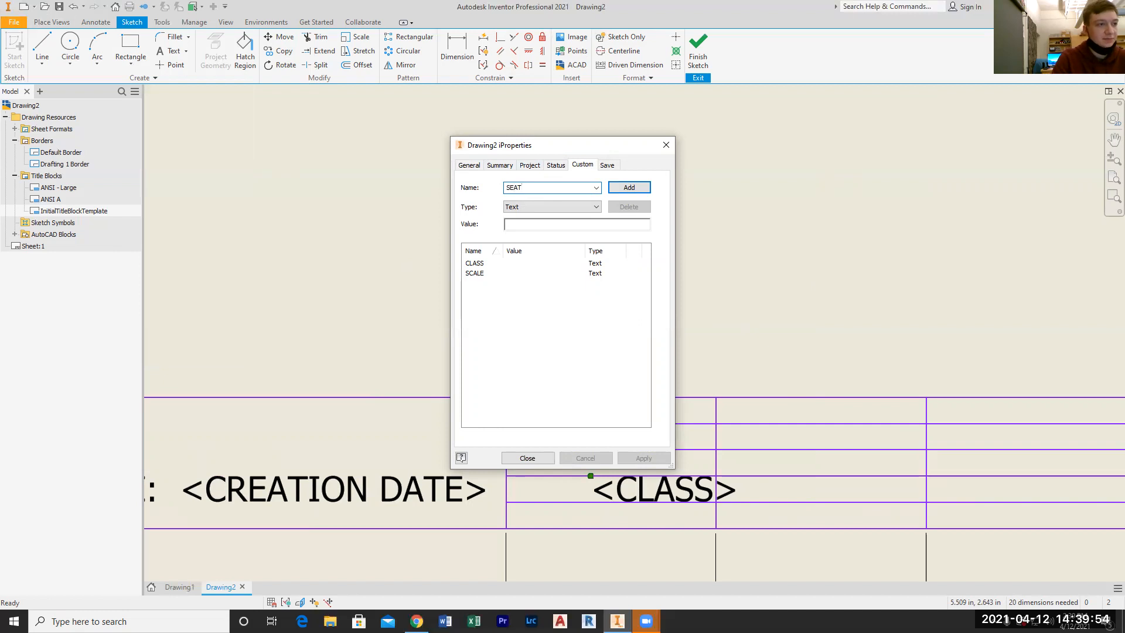
click(629, 188)
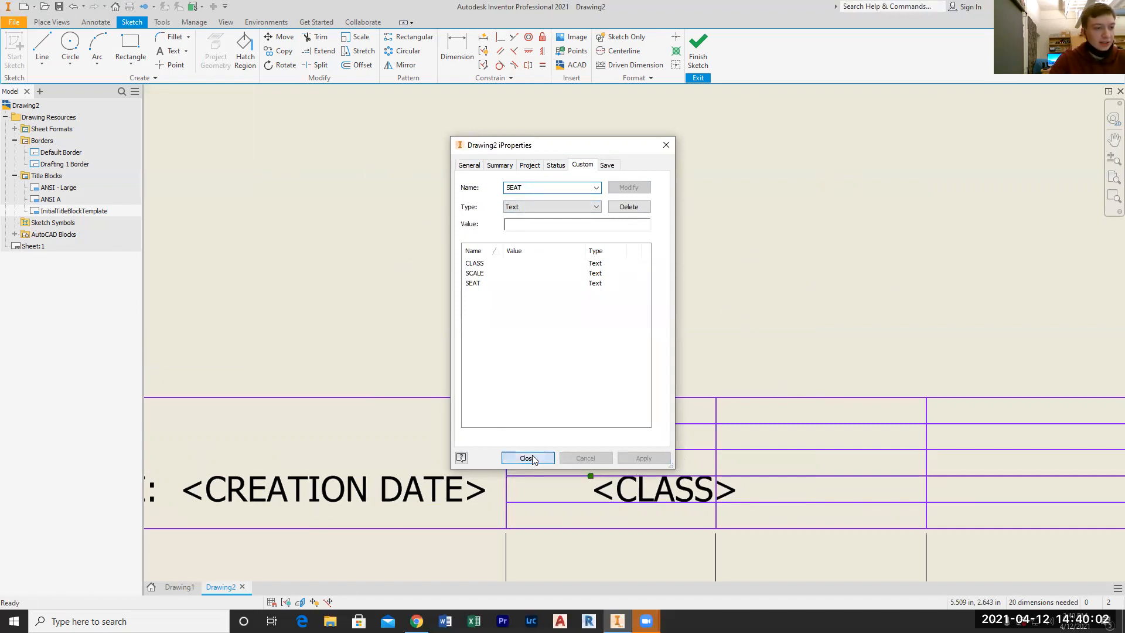
click(531, 456)
Create a text reading SEAT and move it into the title block's fourth cell, level with the CLASS label
click(161, 54)
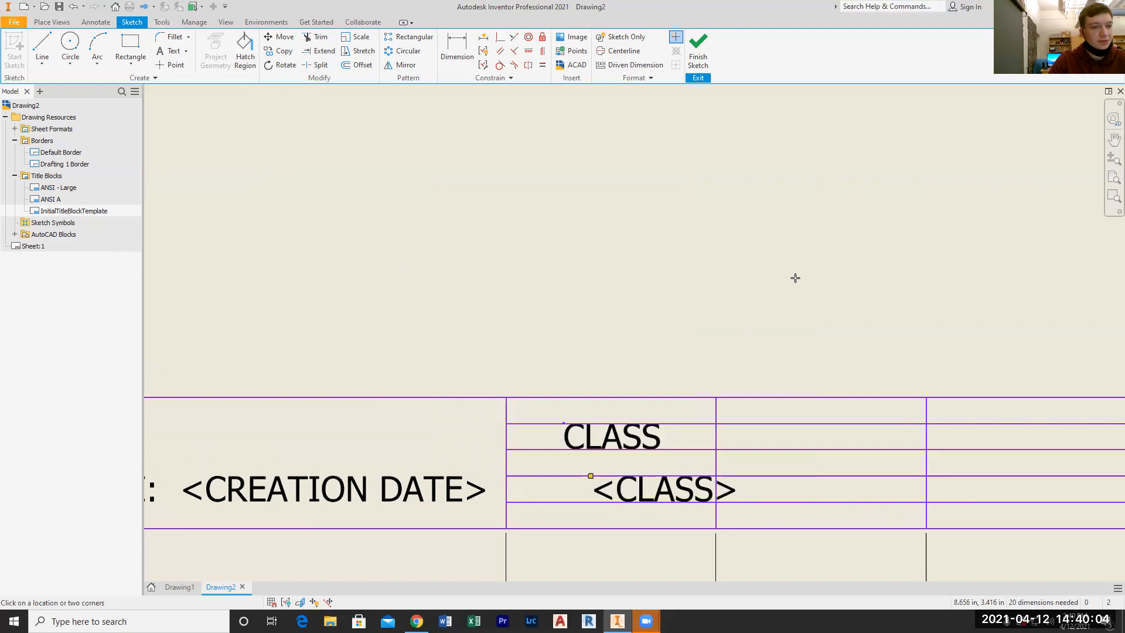
click(751, 291)
text(SEAT)
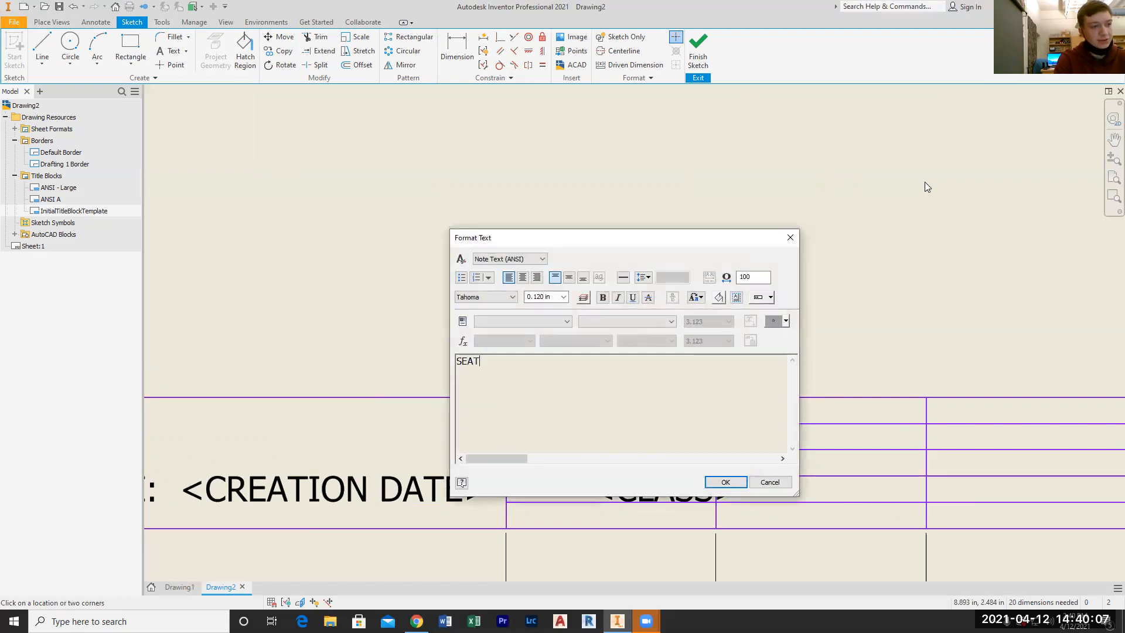
click(725, 482)
drag(795, 319, 819, 437)
Create a text with the SEAT field from Custom Properties - Drawing and move it below the SEAT label in the fourth cell
click(170, 51)
click(833, 461)
click(545, 321)
click(556, 344)
click(632, 324)
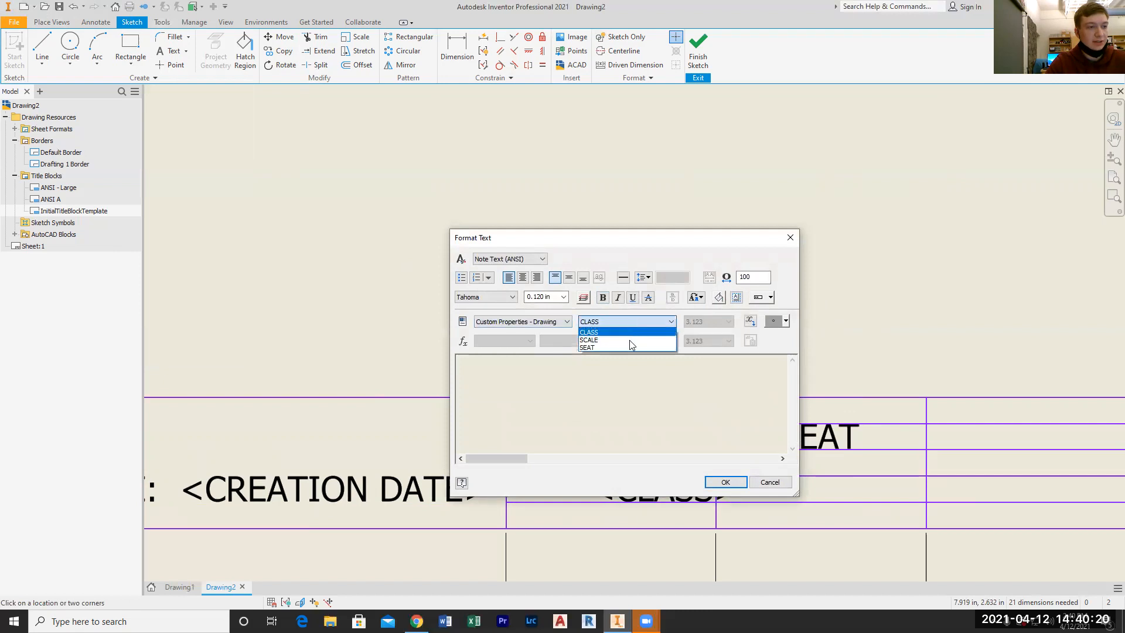
click(617, 347)
click(750, 323)
click(725, 484)
drag(642, 293, 849, 463)
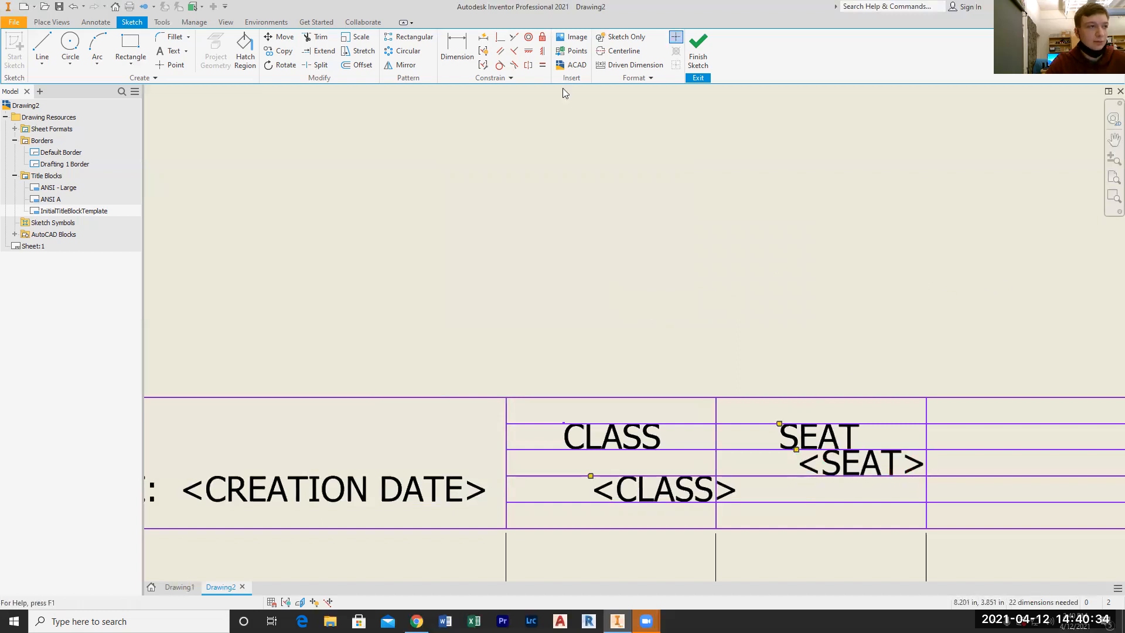
click(130, 46)
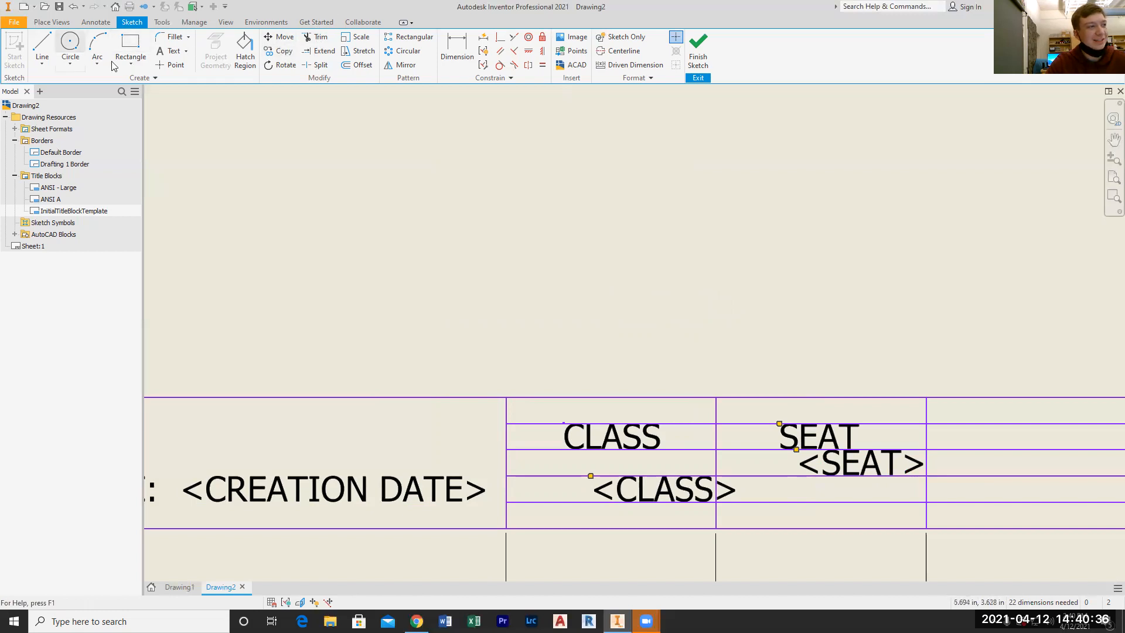
click(193, 218)
key(Escape)
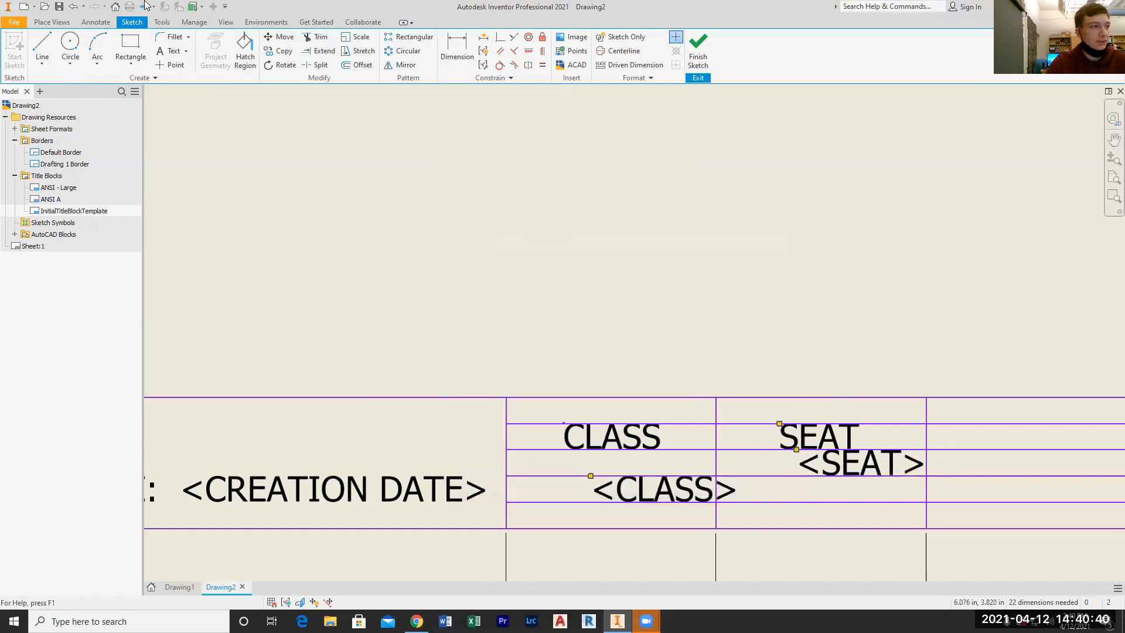
Undo the last move of the SEAT field and place it in the title block's fourth cell, level with the CLASS field
click(73, 7)
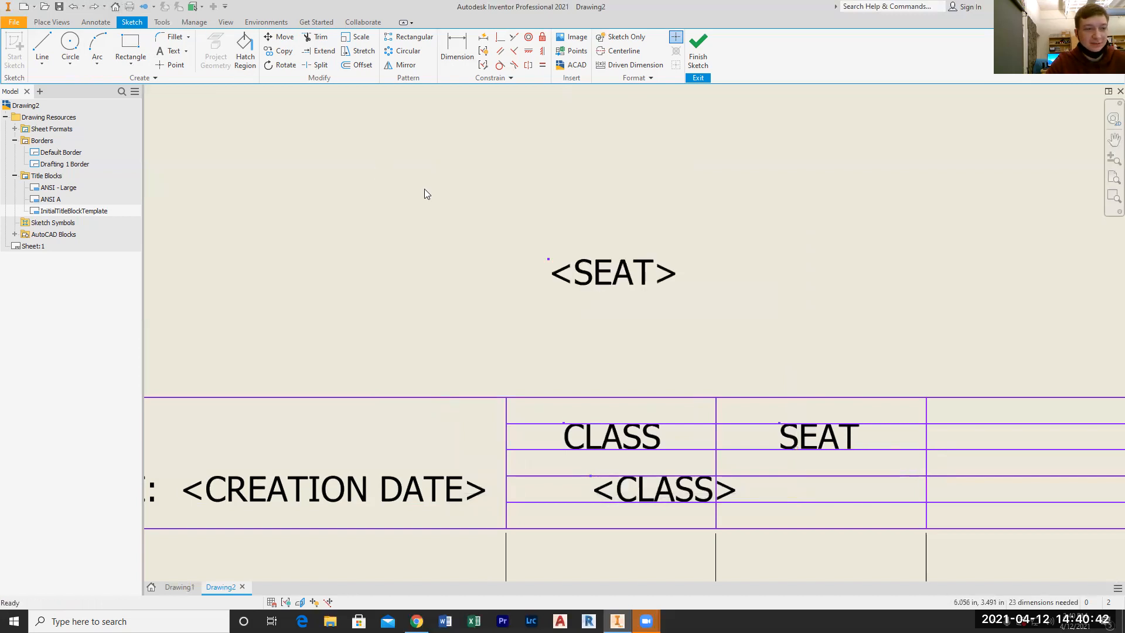
drag(614, 274, 866, 491)
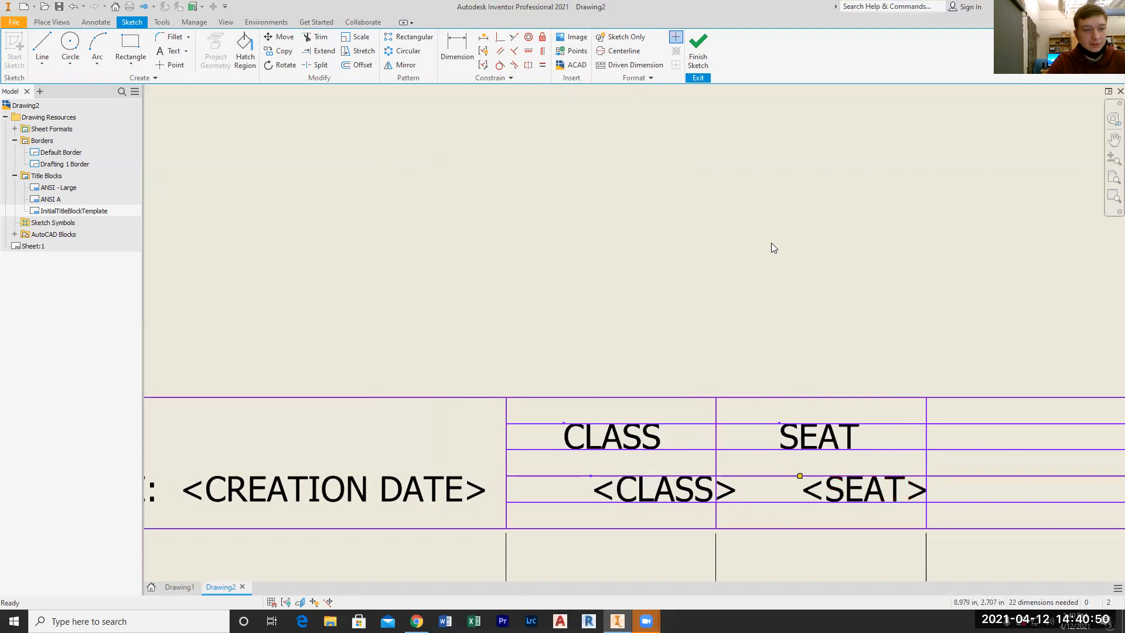
Create a text reading DR. NO. and move it into the title block's last cell, level with the SEAT label
click(160, 51)
click(910, 292)
text(DR. NO.)
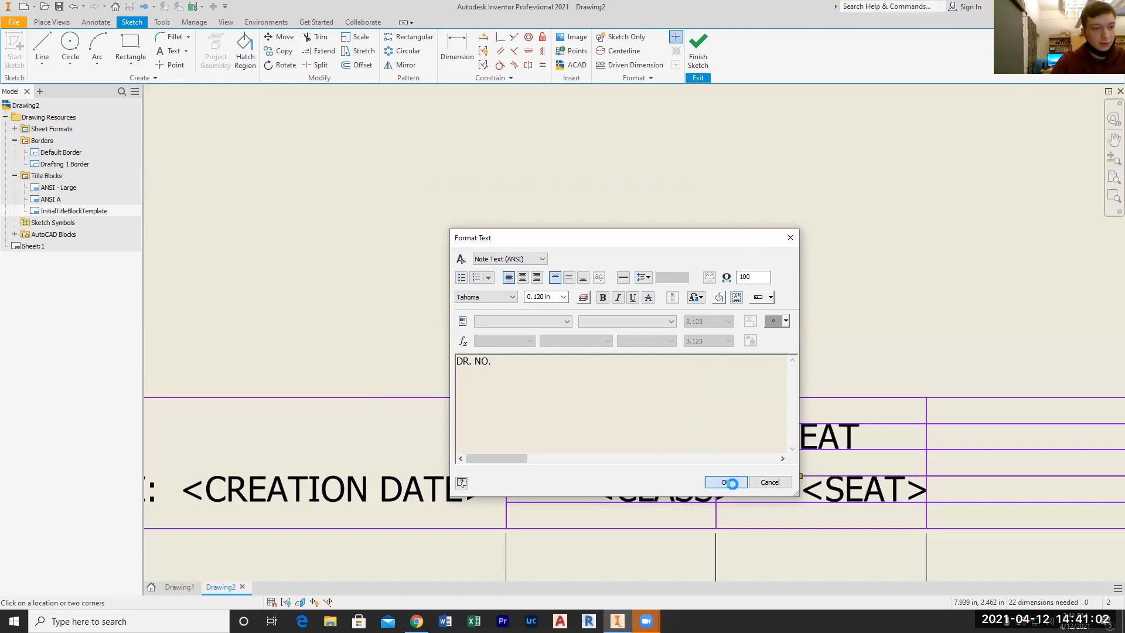
click(724, 481)
scroll(939, 359, up, 3)
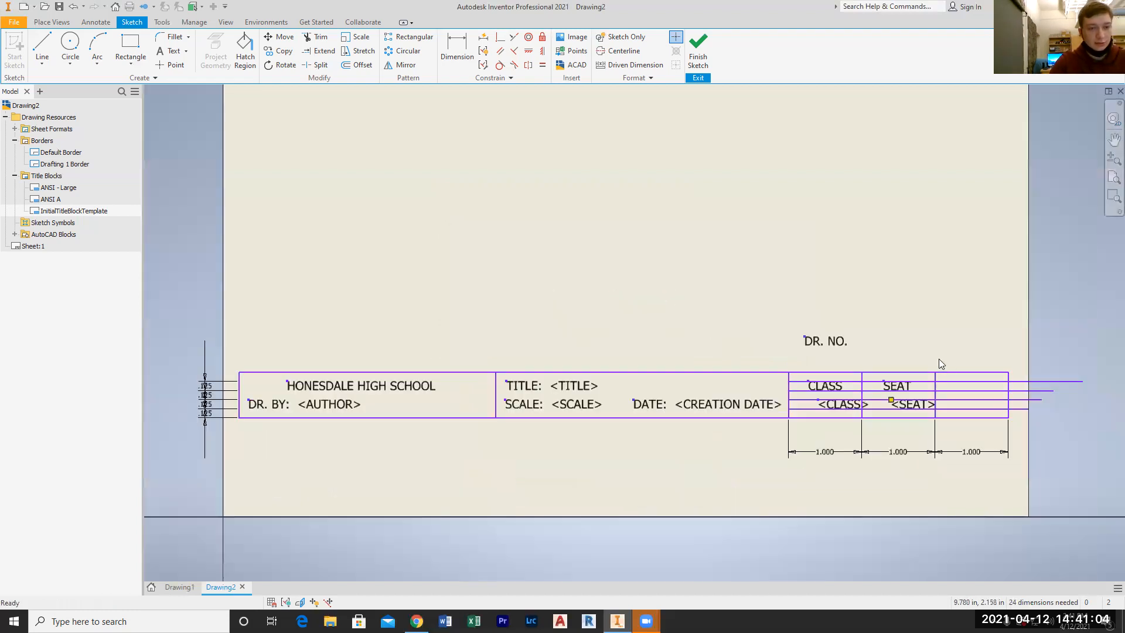
scroll(1091, 403, down, 3)
mouse_move(178, 181)
mouse_down()
mouse_move(656, 293)
mouse_move(729, 338)
mouse_move(698, 338)
mouse_up()
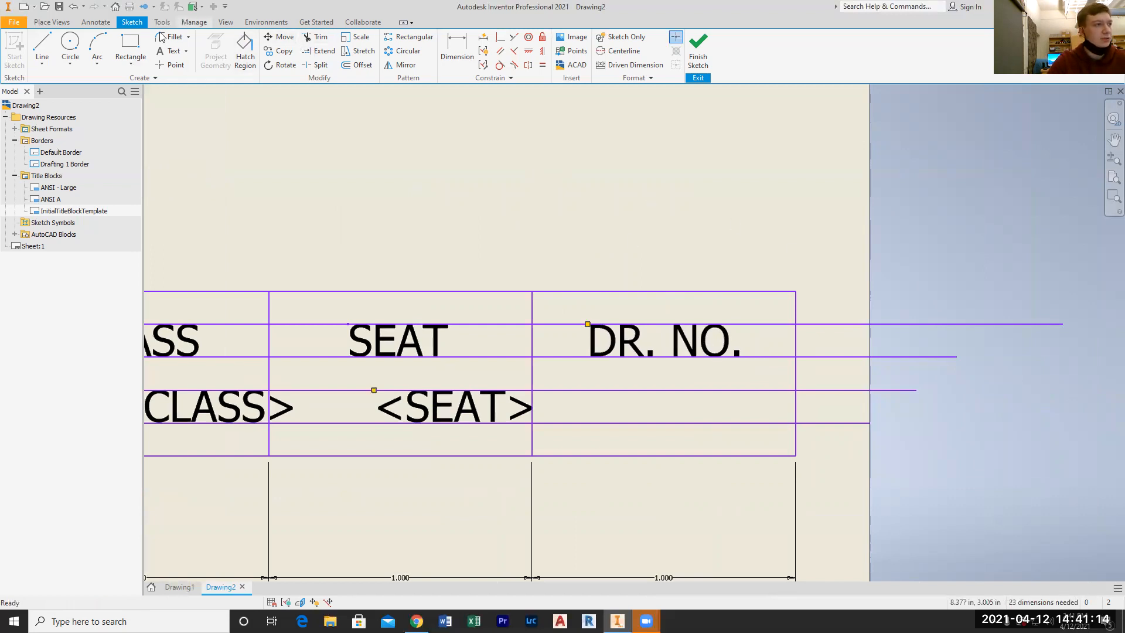
Look through the Properties - Drawing and Properties - Model fields for a drawing number property, without creating a text
click(167, 55)
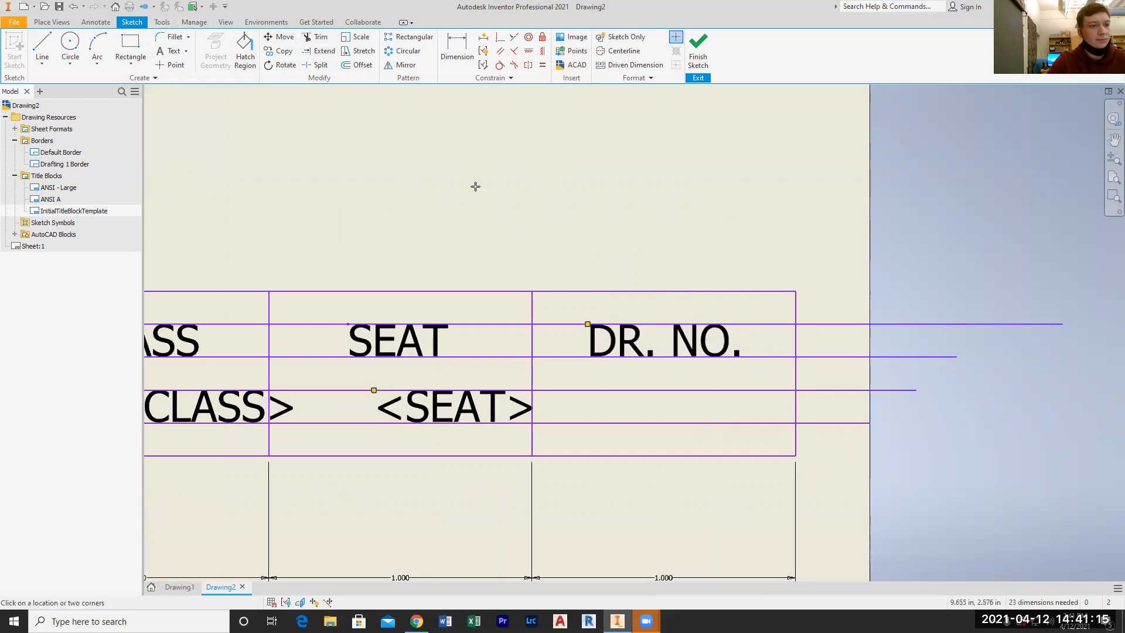
click(663, 246)
click(523, 321)
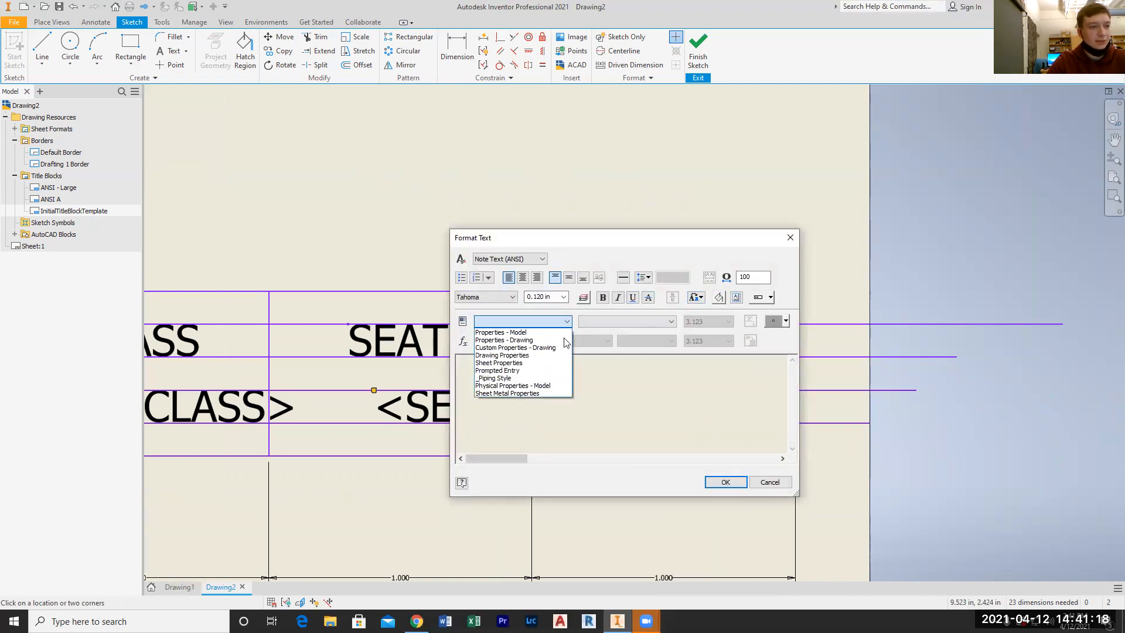
click(509, 340)
click(619, 324)
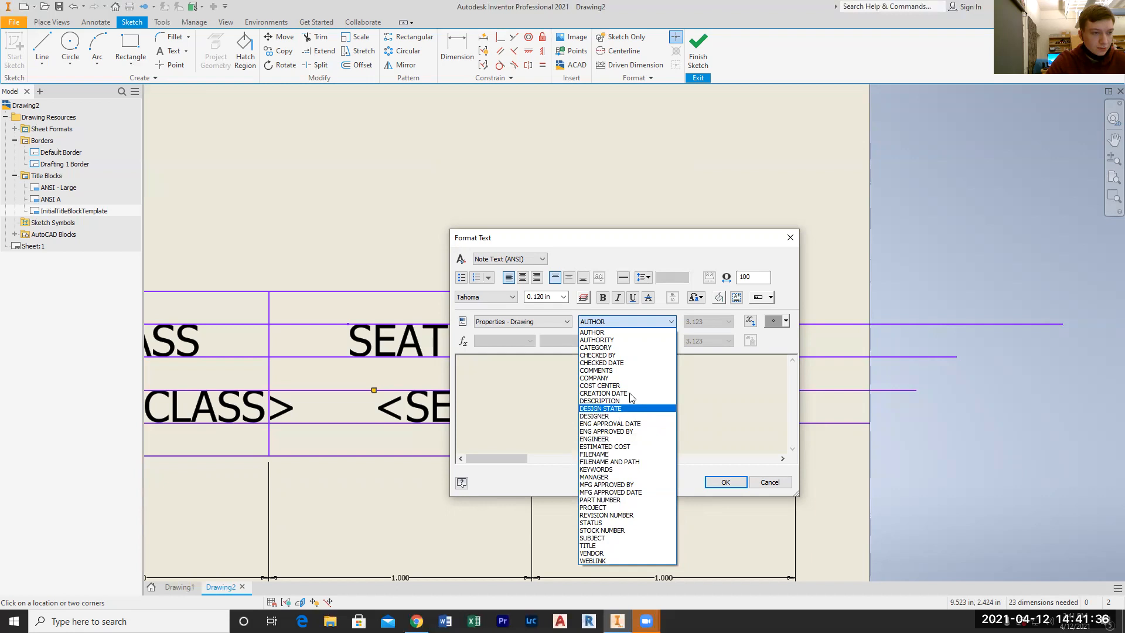
click(631, 321)
click(546, 322)
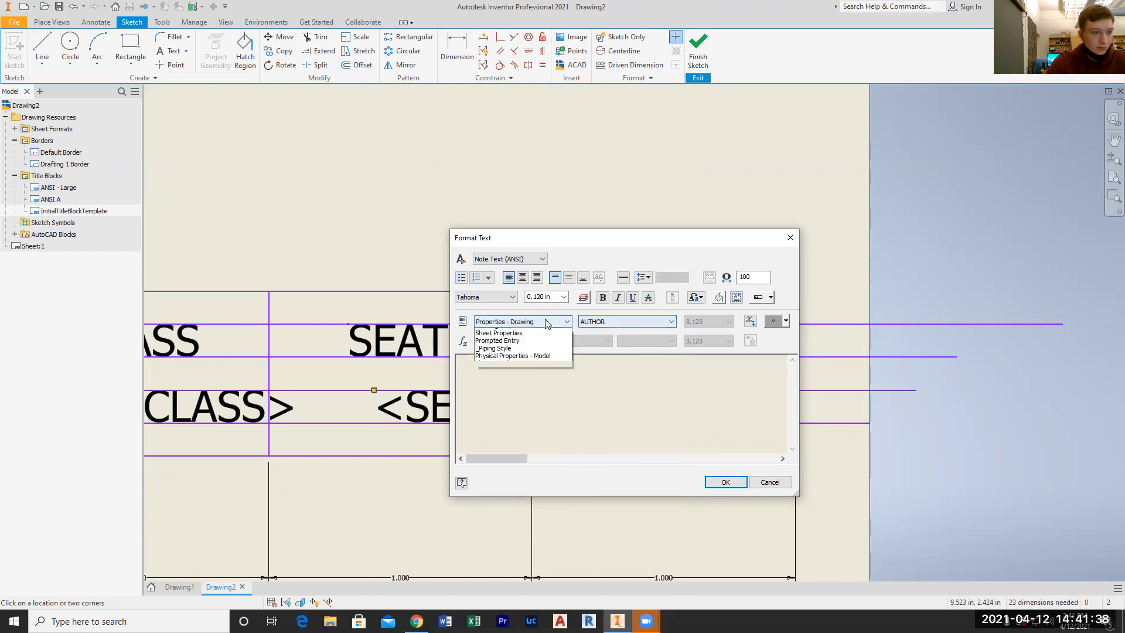
click(516, 340)
click(644, 321)
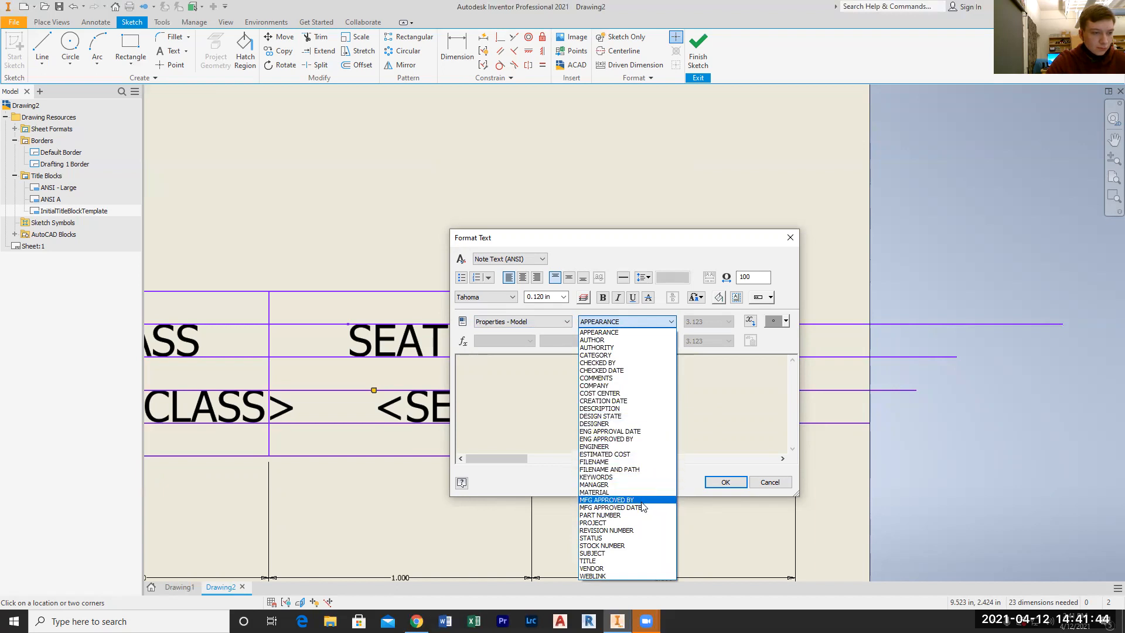
click(765, 384)
click(768, 482)
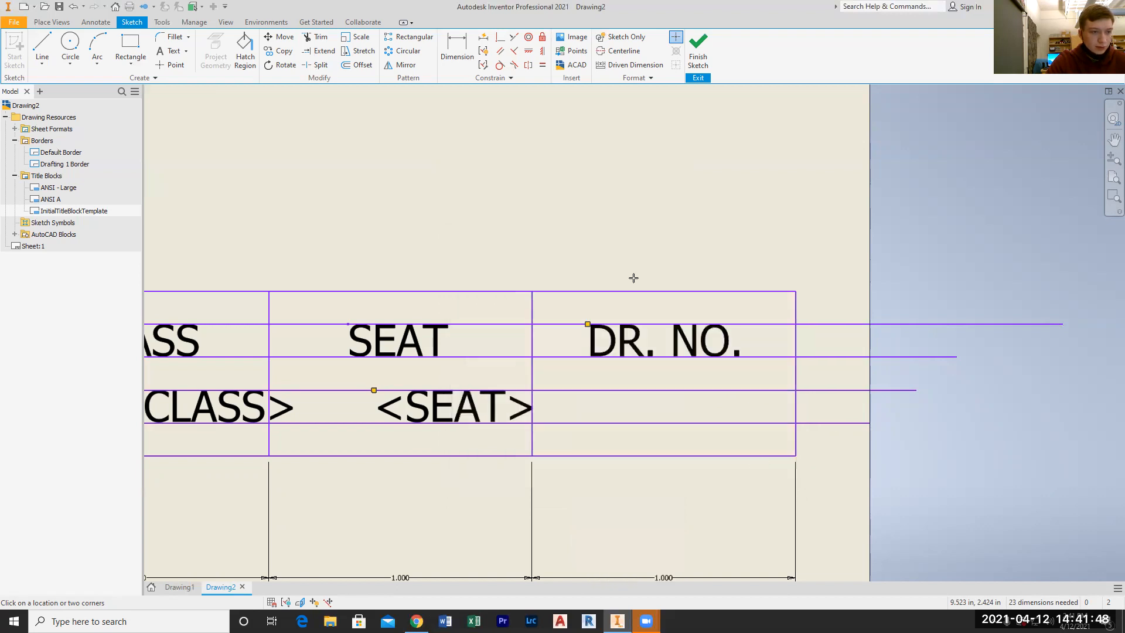
key(Escape)
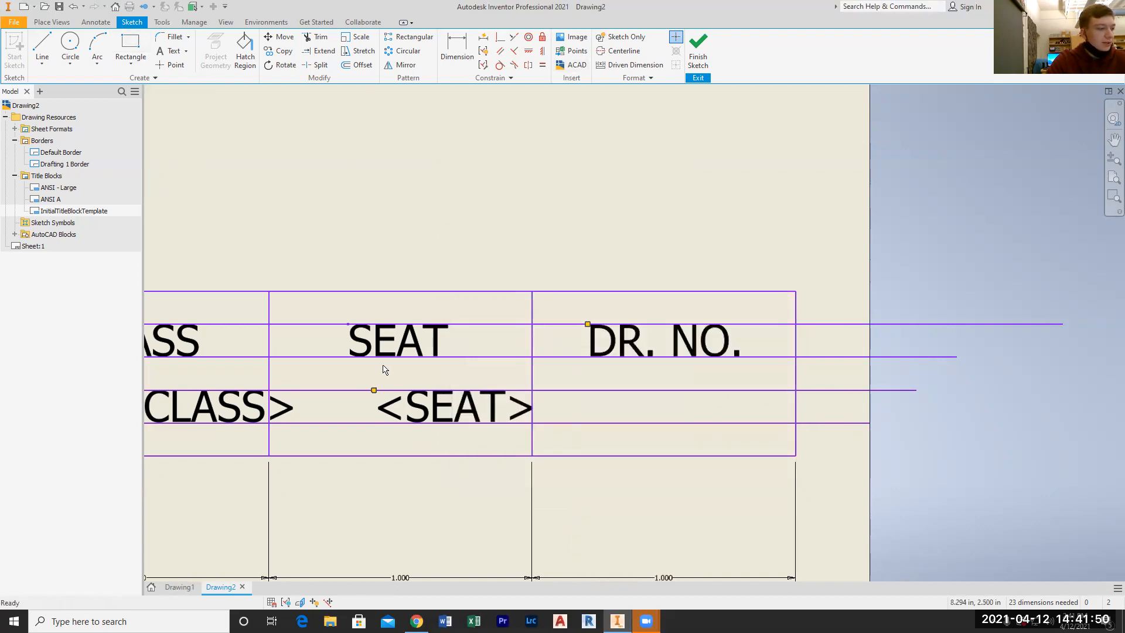
Add a custom iProperty named DR. NO. of type Text to the drawing, leaving its value empty
click(14, 21)
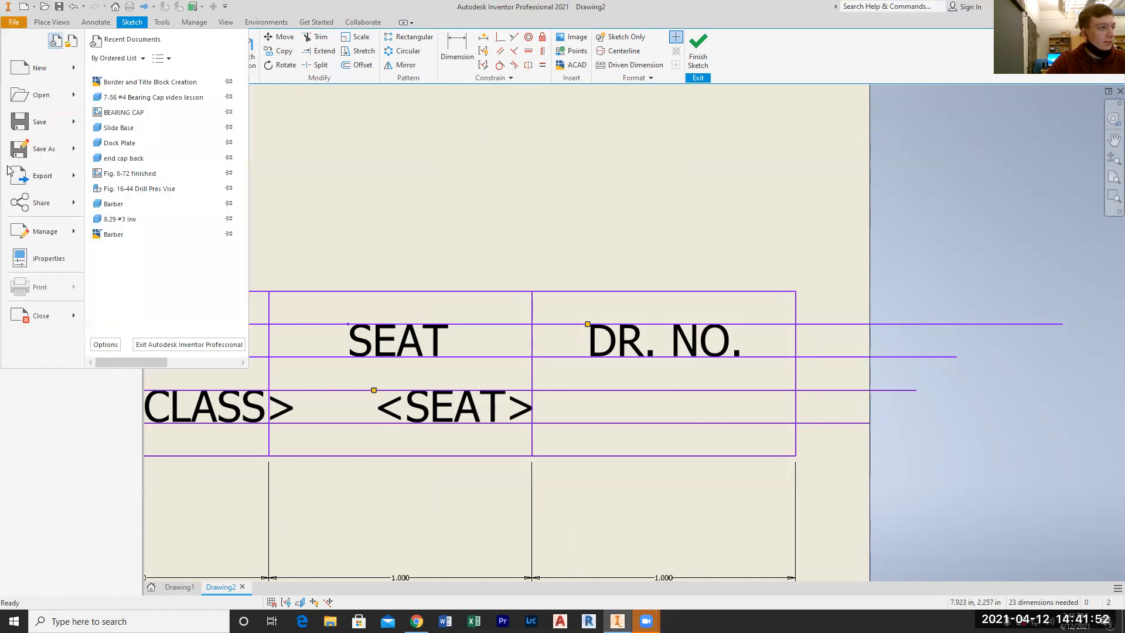
click(35, 258)
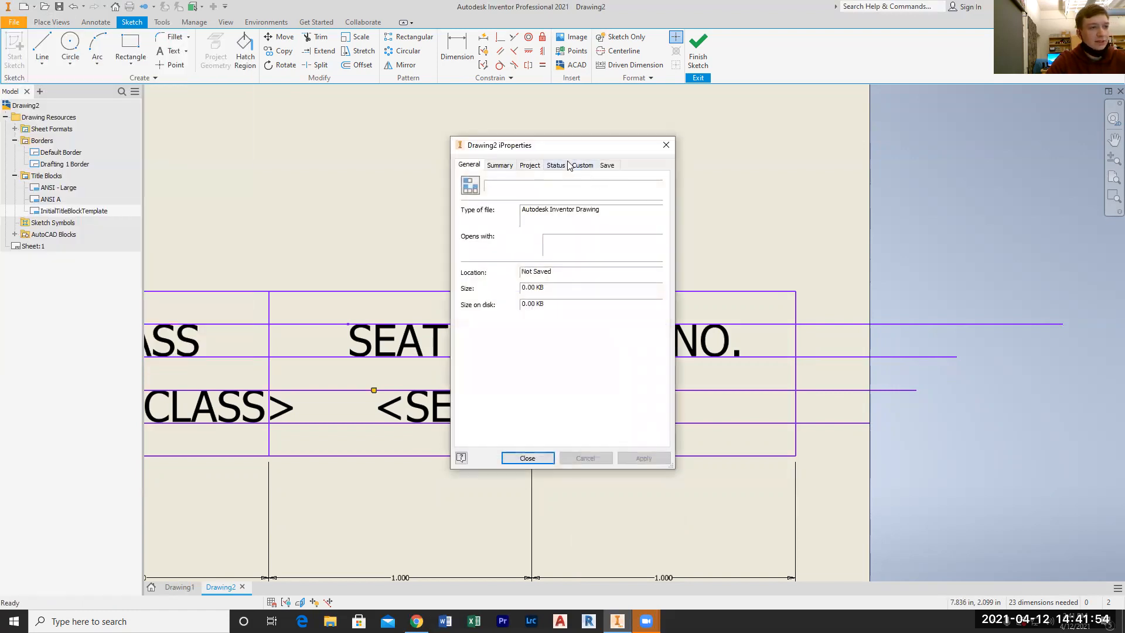
click(578, 165)
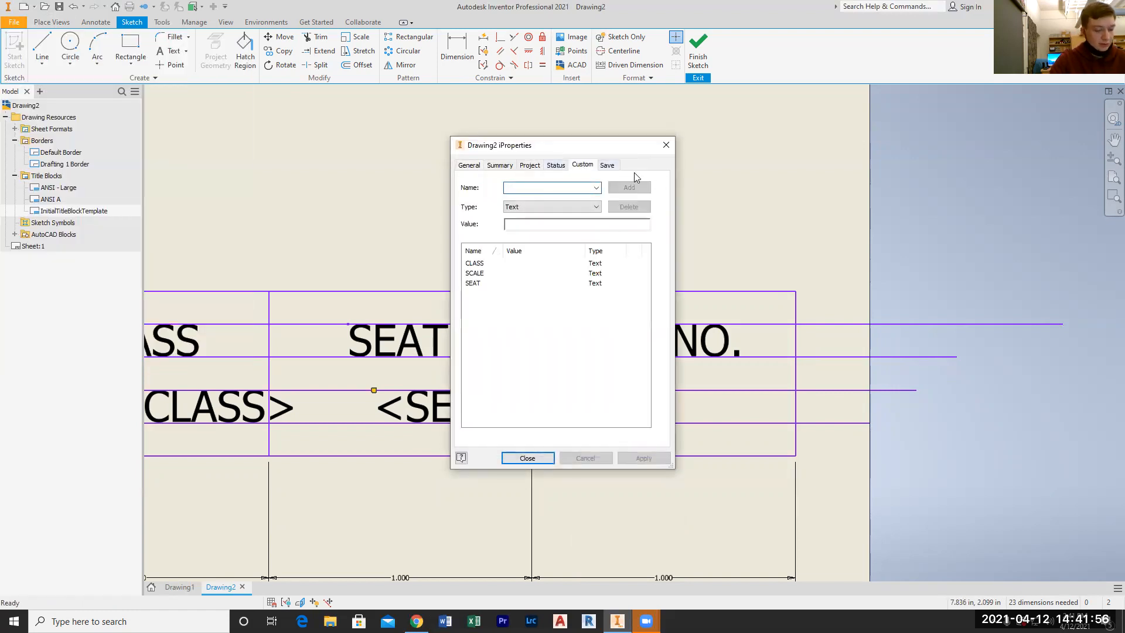
text(DRAWING N)
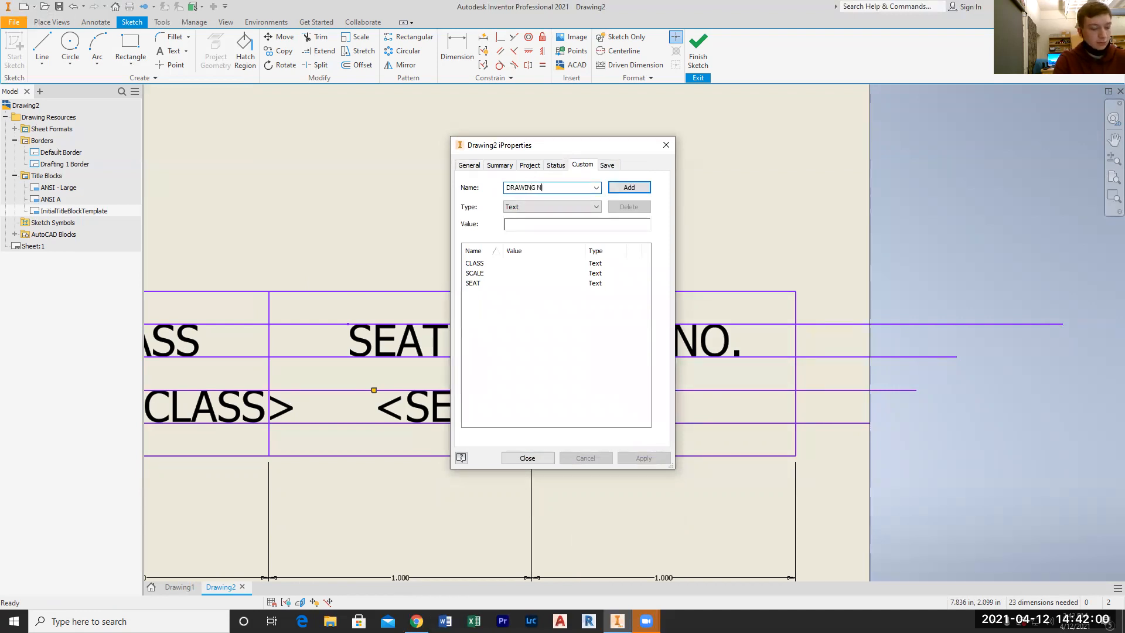
text(UM)
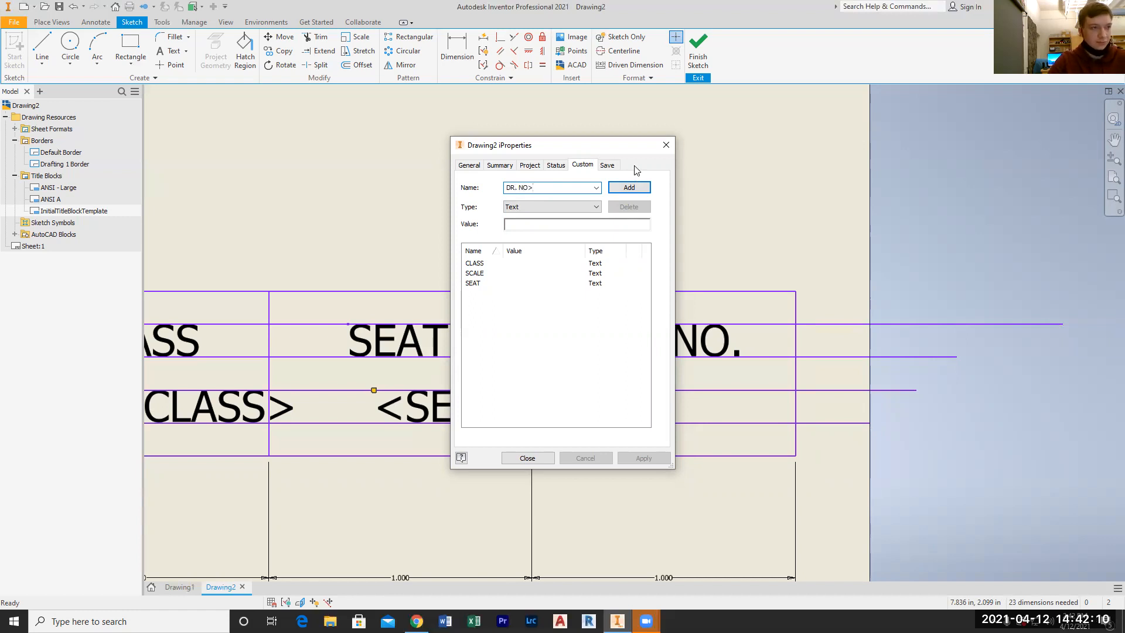
text(.)
click(631, 187)
click(642, 459)
click(527, 458)
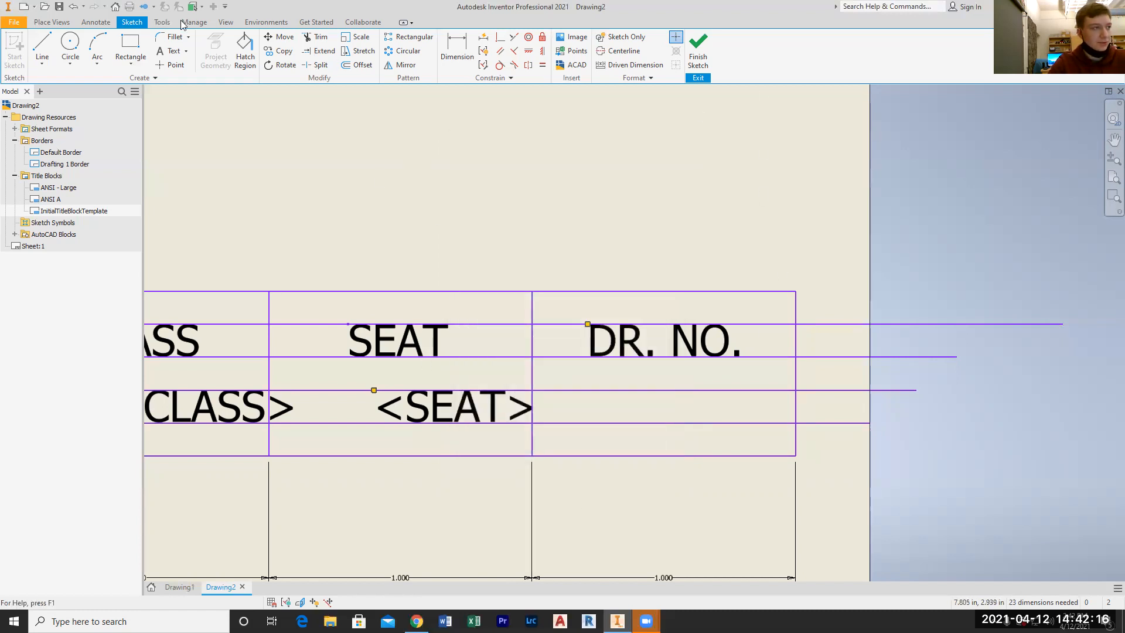
Create a text with the DR. NO. field from Custom Properties - Drawing and move it below the DR. NO. label, level with the SEAT field
click(170, 51)
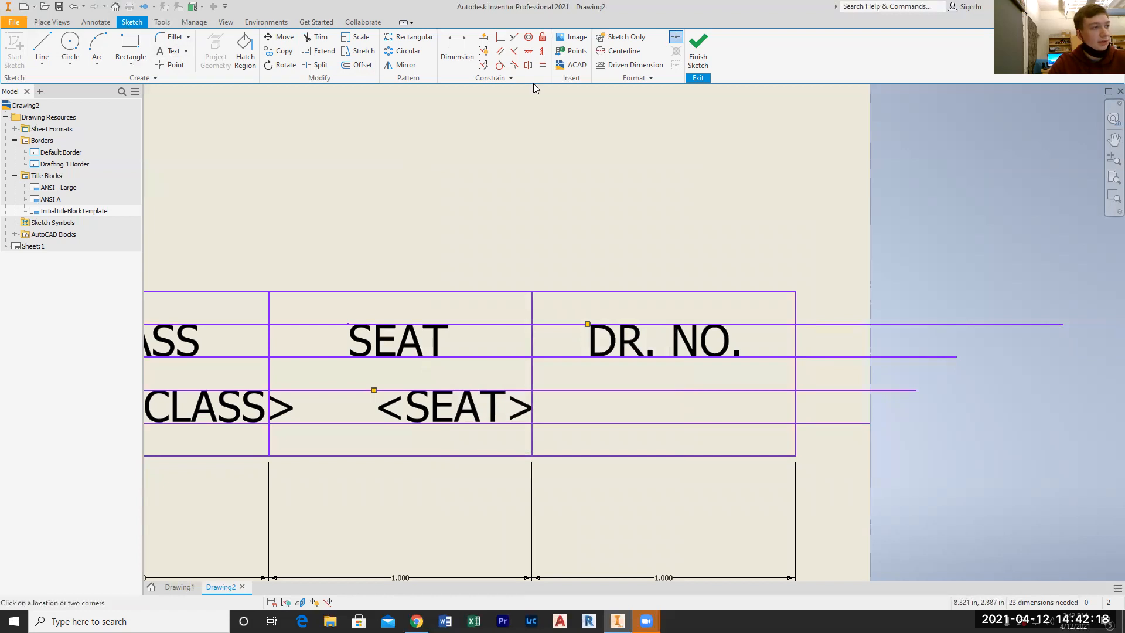
click(476, 316)
click(566, 321)
click(516, 349)
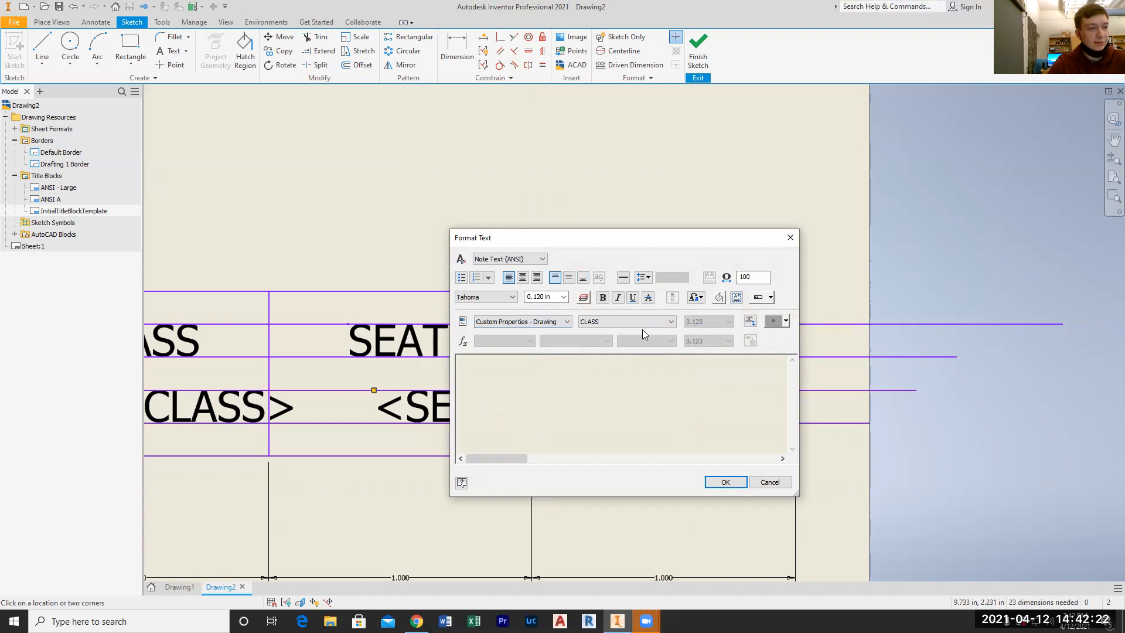
click(643, 321)
click(643, 350)
click(750, 321)
click(725, 482)
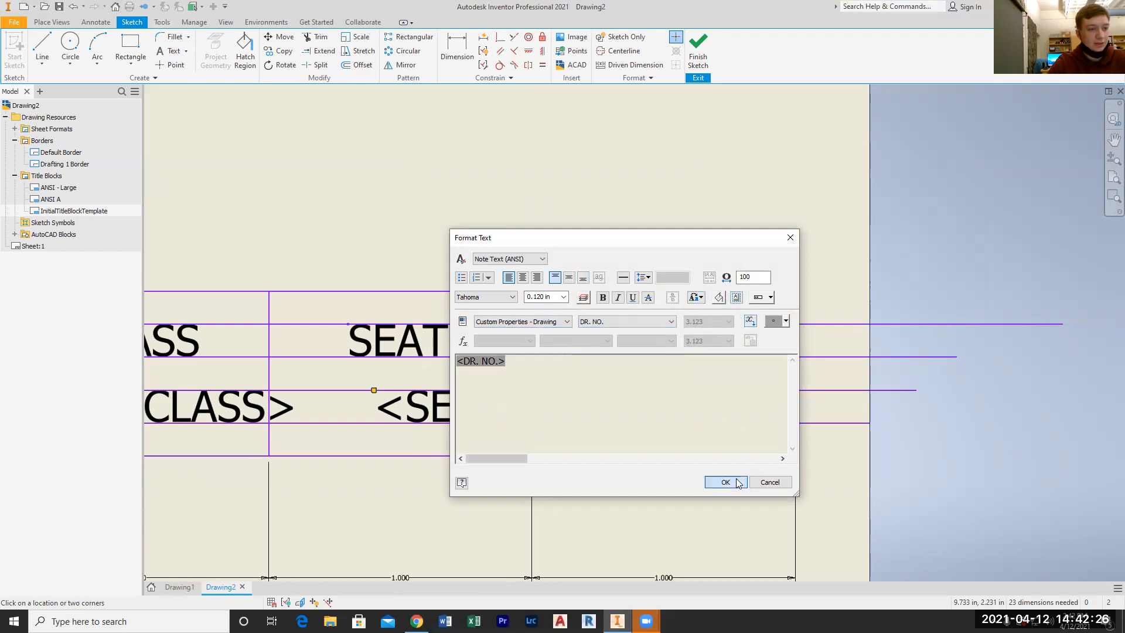
drag(613, 252, 681, 397)
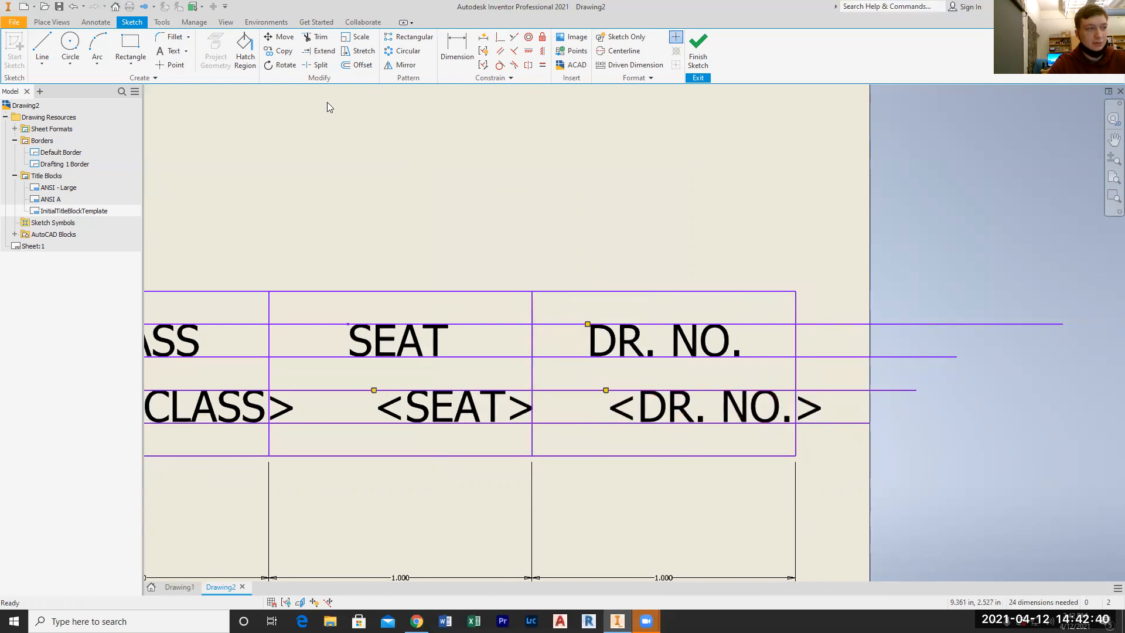
Delete the four horizontal guide lines running through the title block's three narrow cells
click(849, 326)
key(Delete)
click(850, 356)
key(Delete)
click(856, 395)
key(Delete)
click(844, 423)
key(Delete)
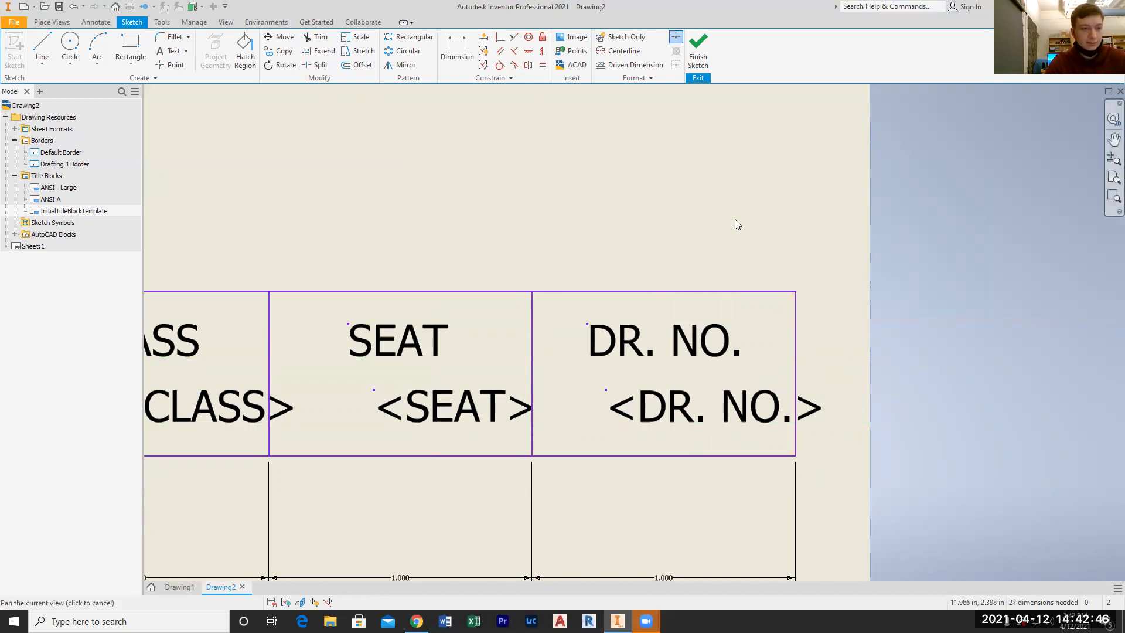
Finish the title block sketch and save it as Drafting 1 Title Block
scroll(594, 237, down, 1)
scroll(595, 237, down, 3)
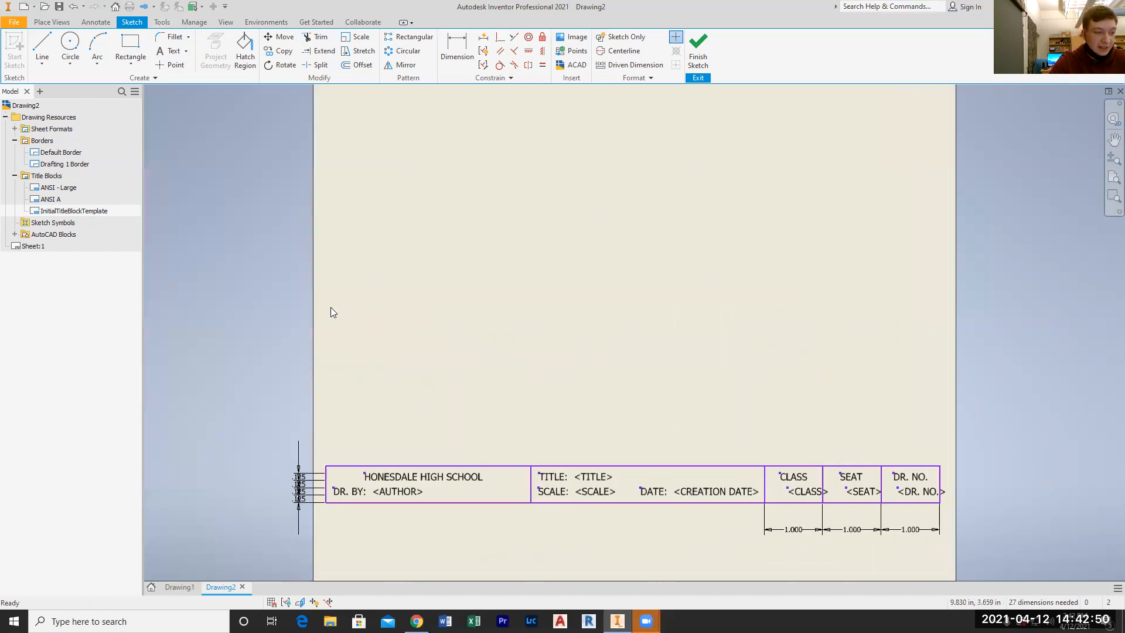
click(703, 64)
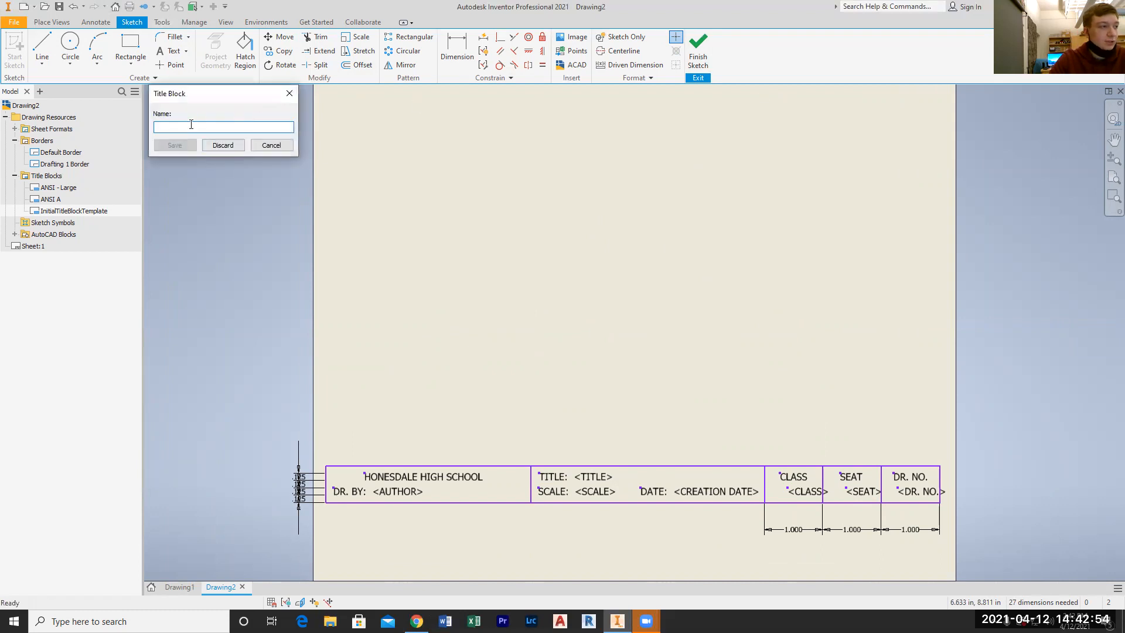
text(D)
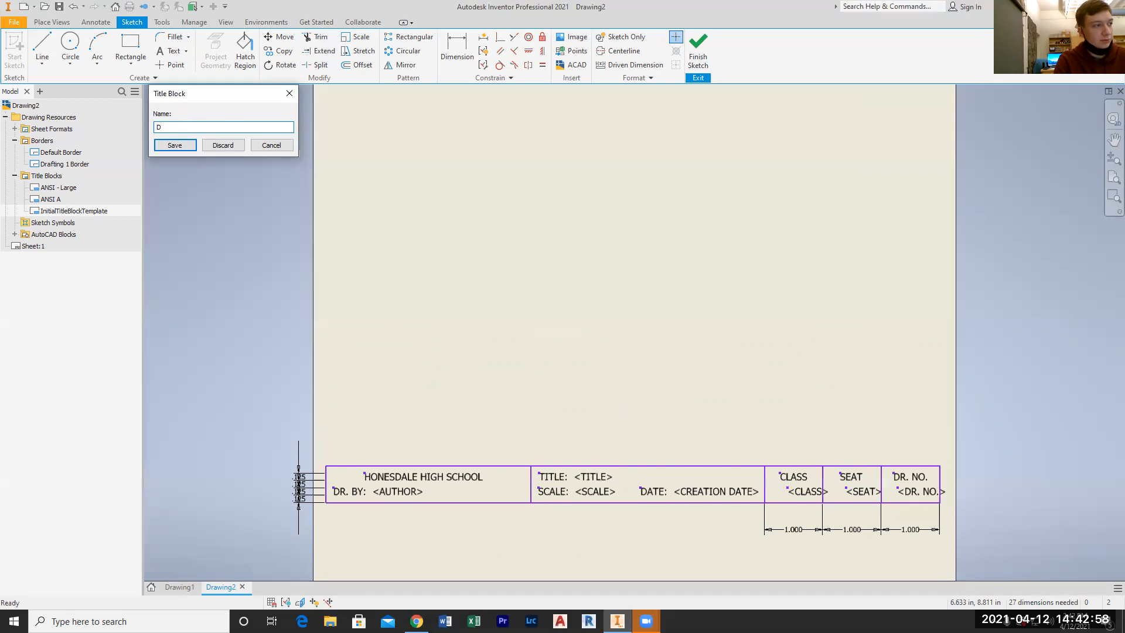
text(rafting 1 Title Block)
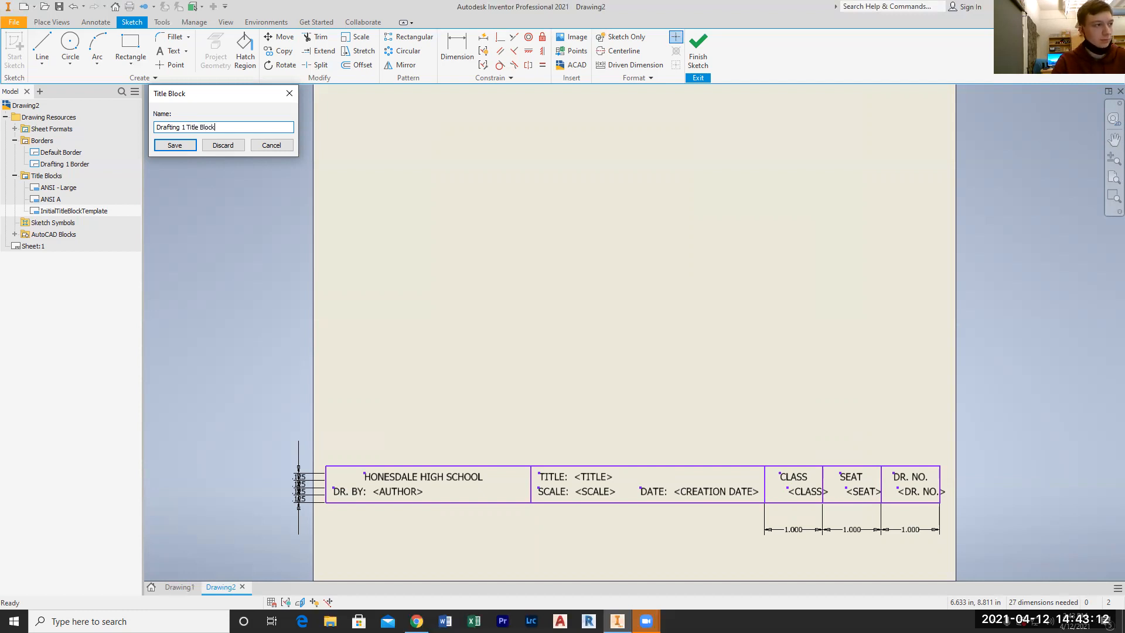
click(176, 145)
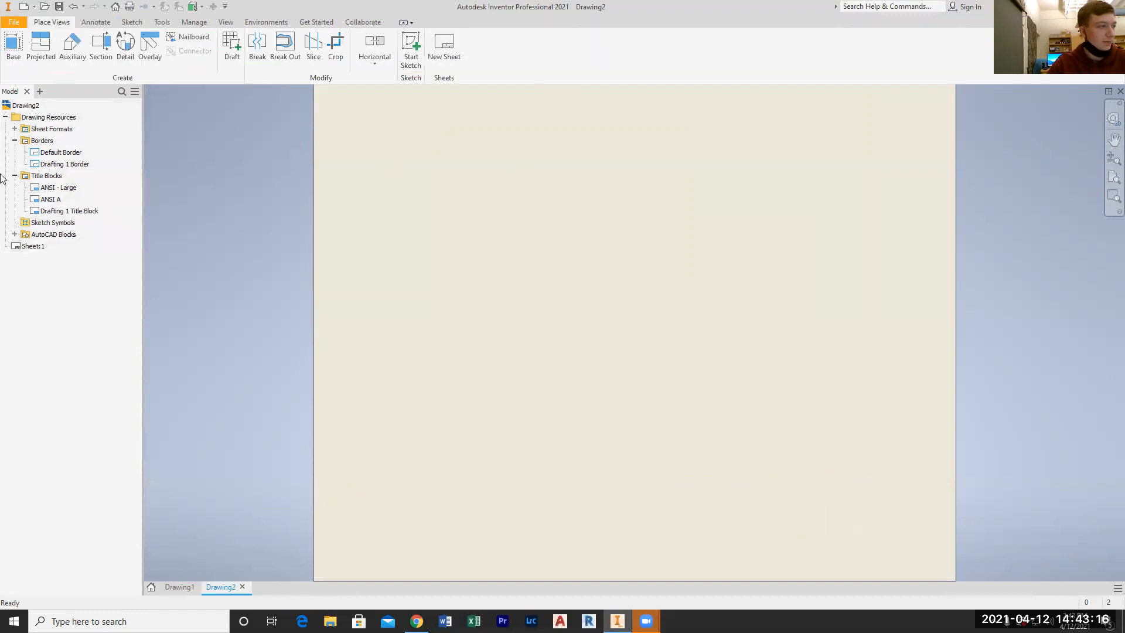
Insert the Drafting 1 Border and the Drafting 1 Title Block on the sheet
right_click(63, 164)
click(108, 214)
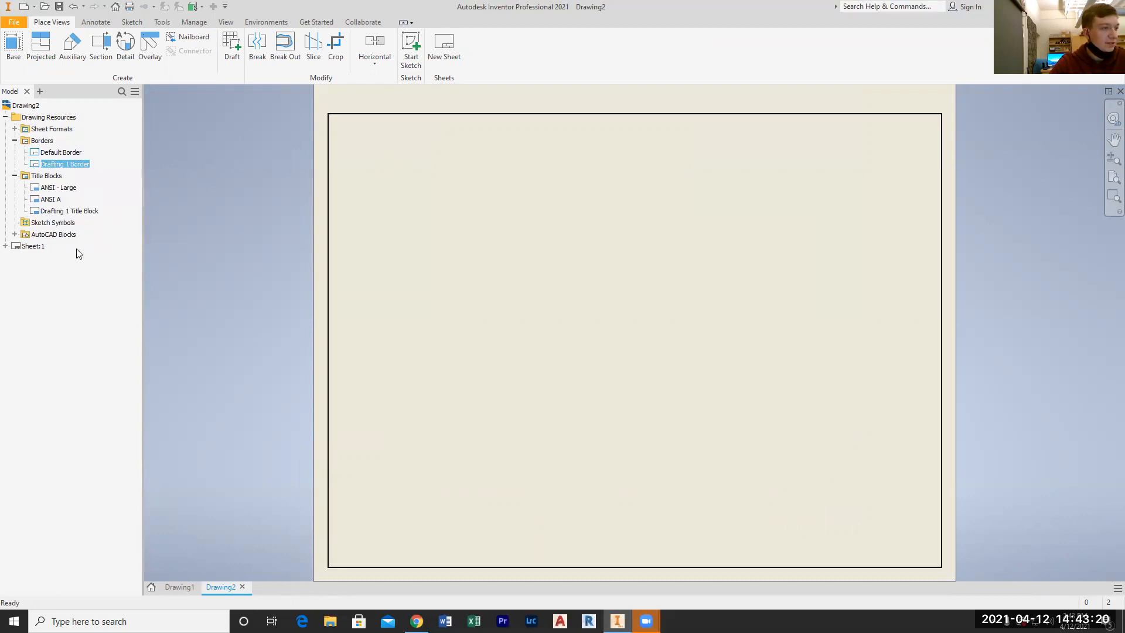
right_click(67, 211)
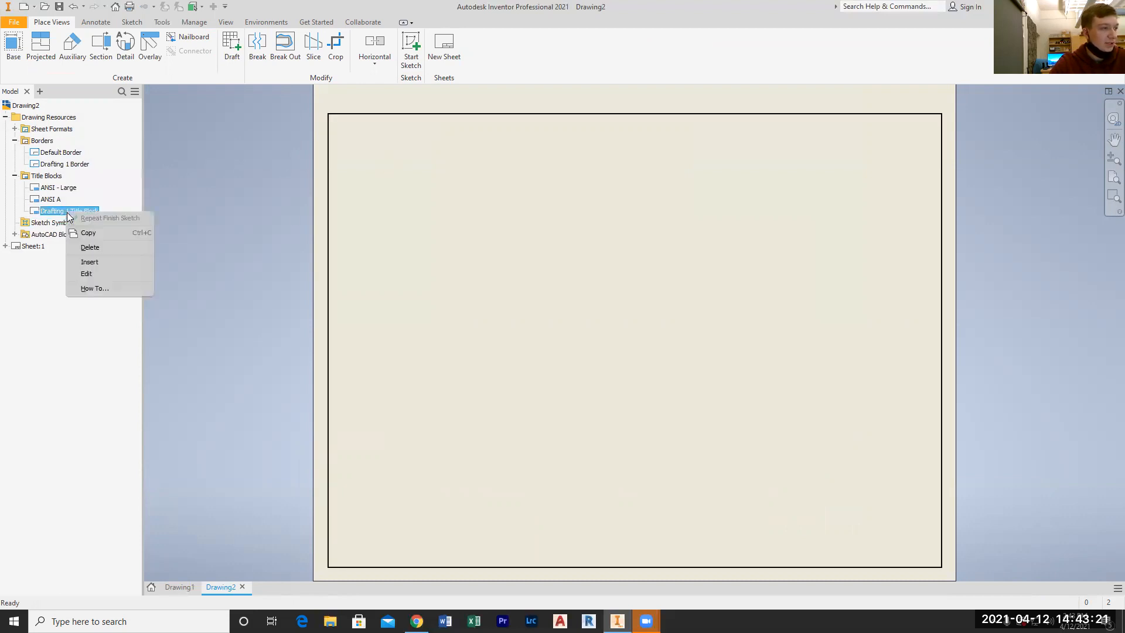
click(106, 261)
scroll(556, 396, down, 5)
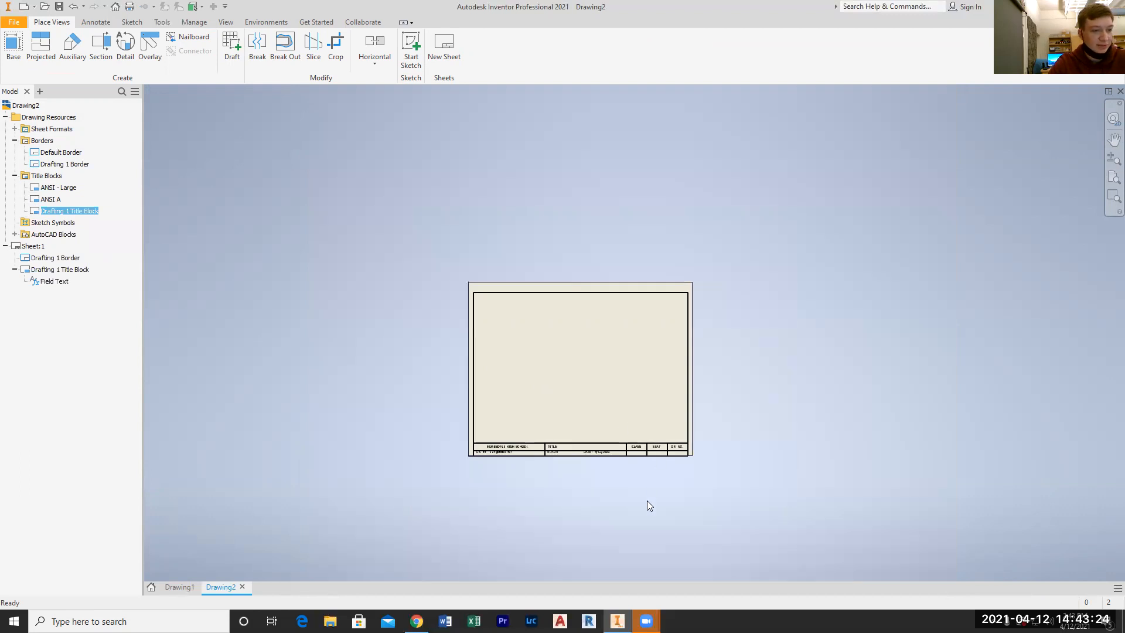
scroll(647, 500, up, 2)
scroll(542, 473, up, 1)
scroll(455, 404, down, 3)
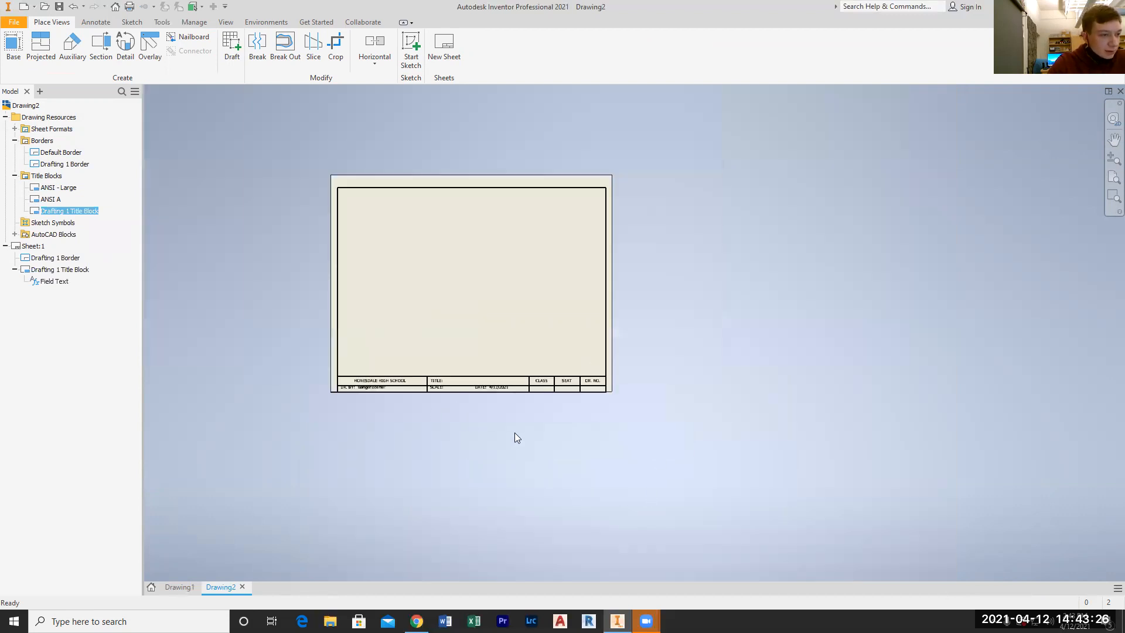
scroll(438, 427, up, 3)
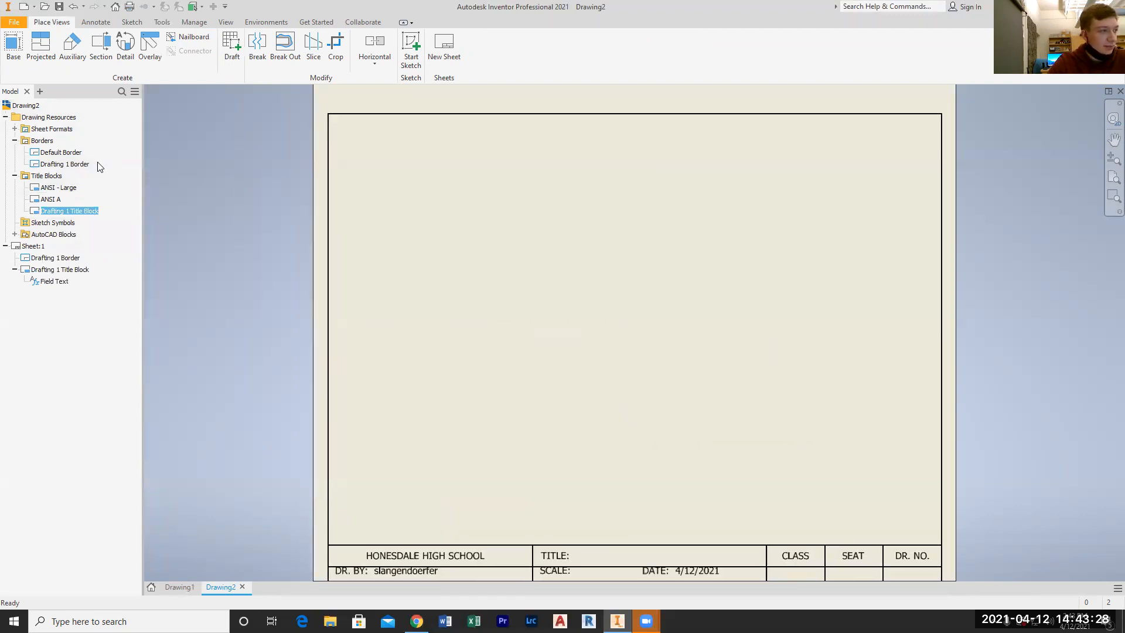
Open the Drafting 1 Title Block for editing, and undo both this edit session and the title block's insertion on the sheet
right_click(82, 210)
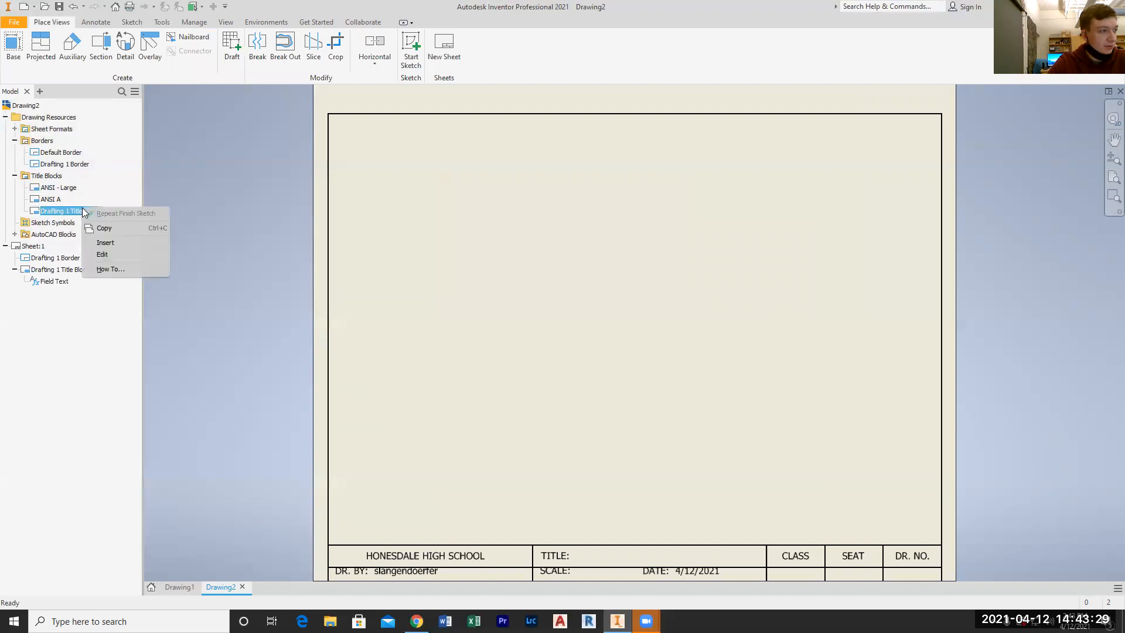
click(107, 260)
scroll(465, 282, down, 3)
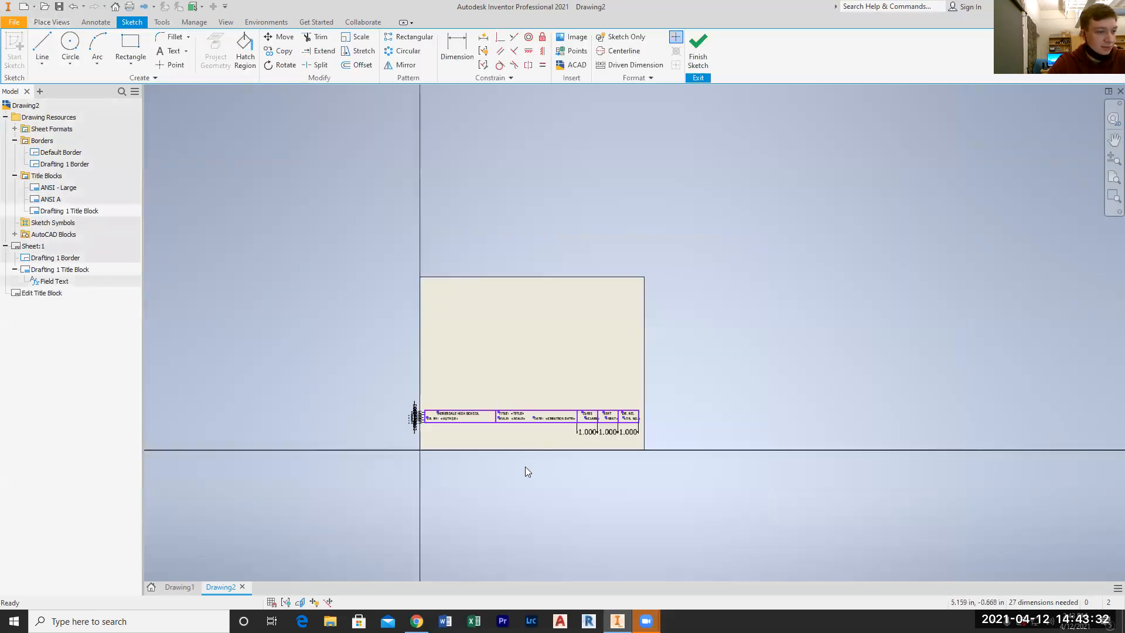
scroll(527, 471, up, 2)
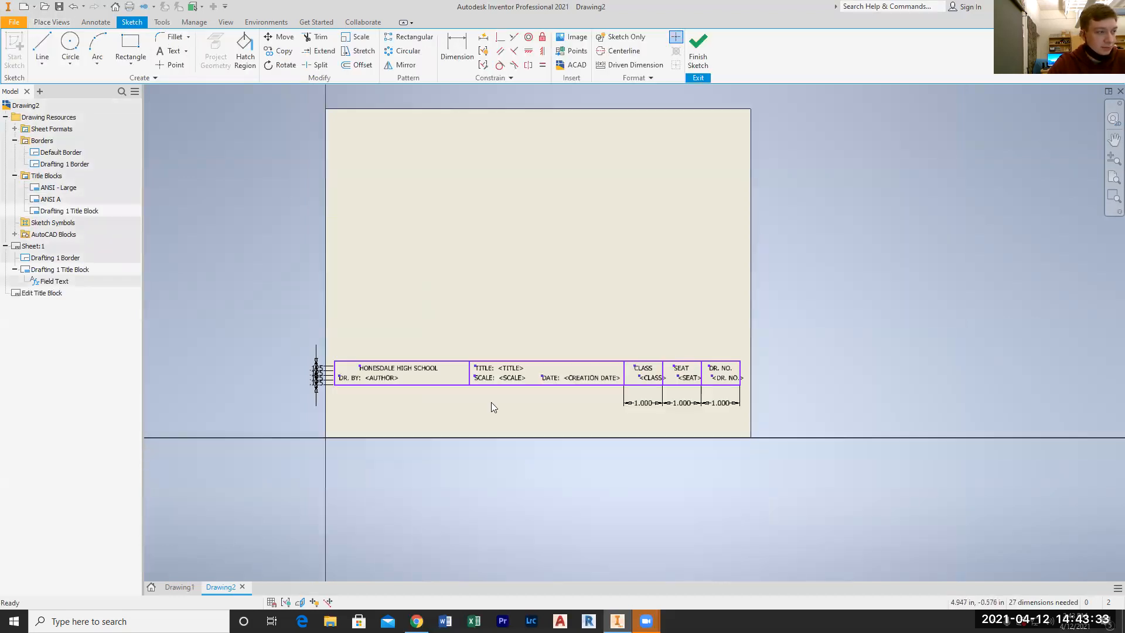
right_click(75, 215)
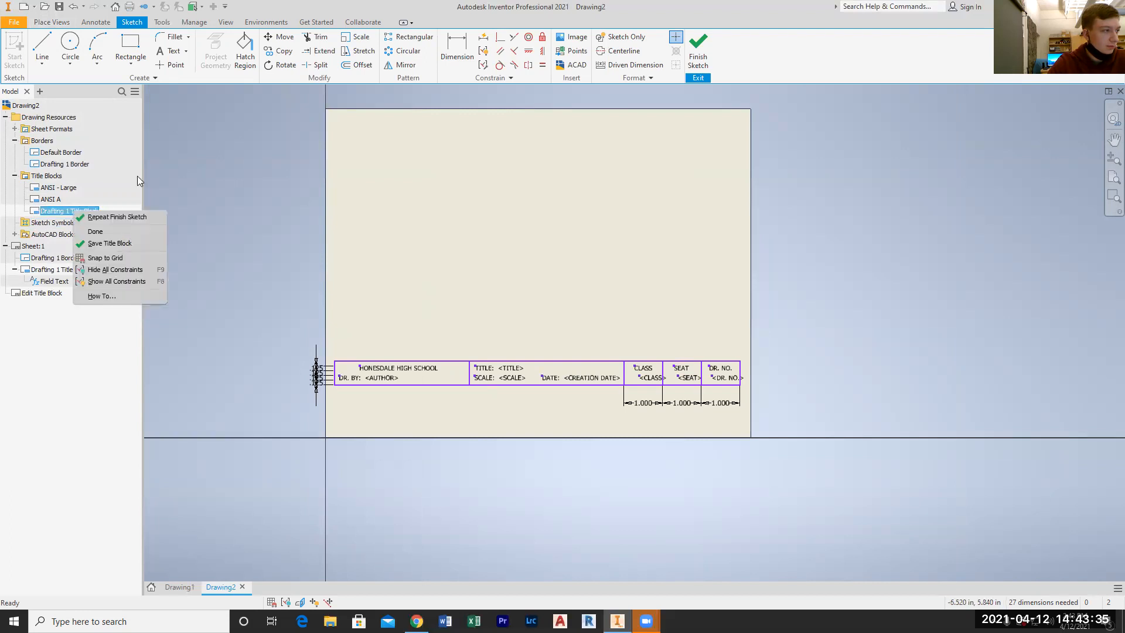
click(180, 173)
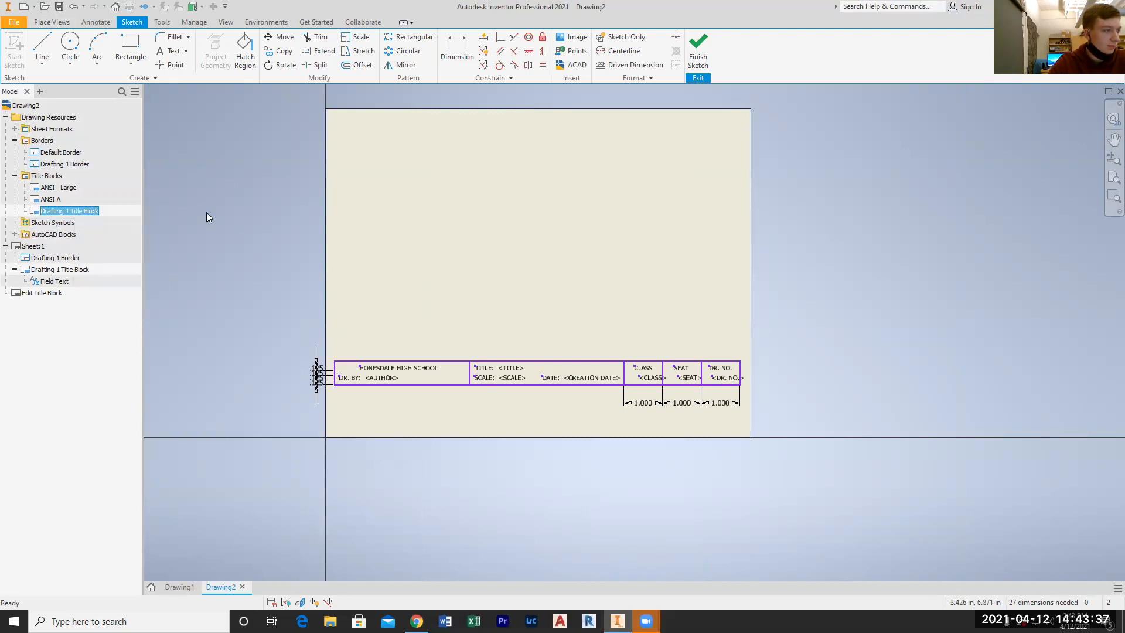
right_click(76, 274)
click(125, 290)
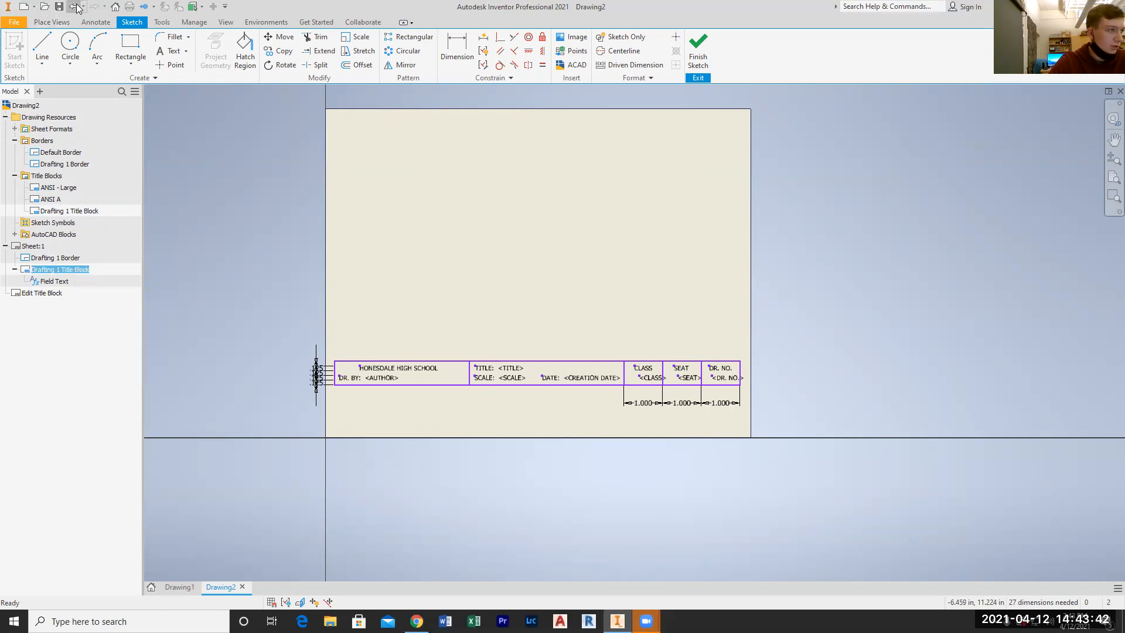
click(79, 8)
click(79, 8)
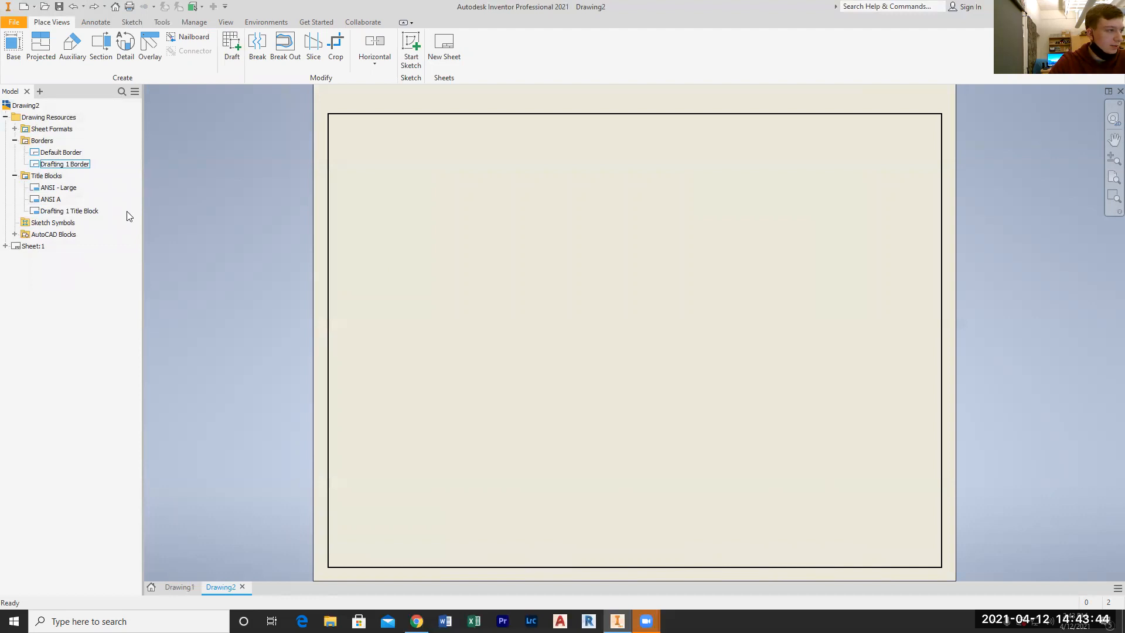
Open the Drafting 1 Border for editing, look into its region properties, and save the border
right_click(66, 168)
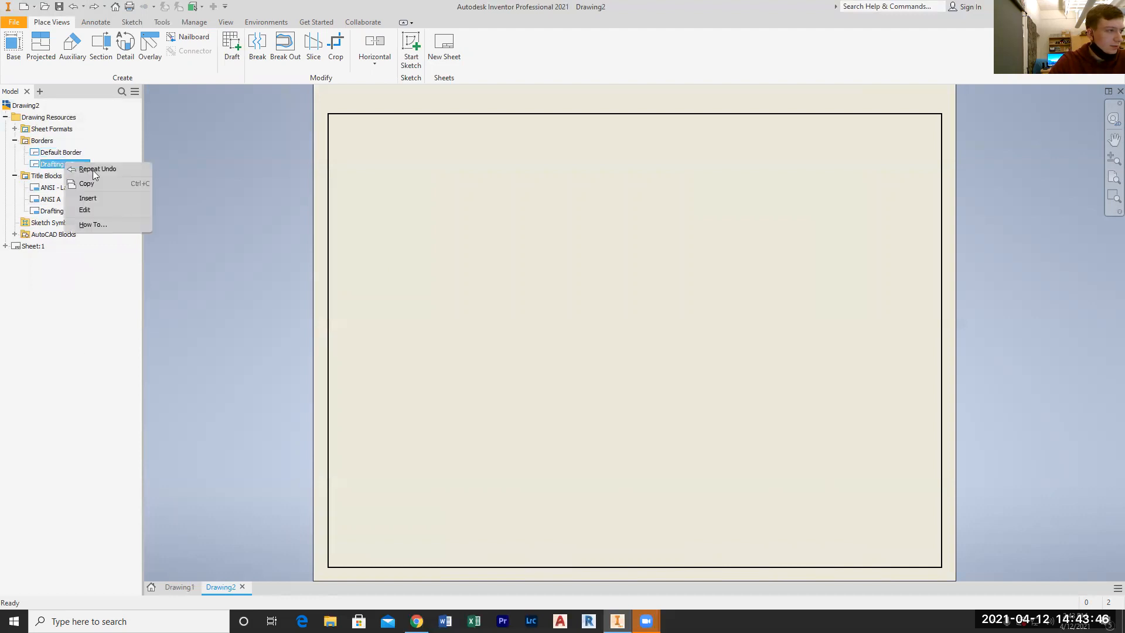
click(108, 207)
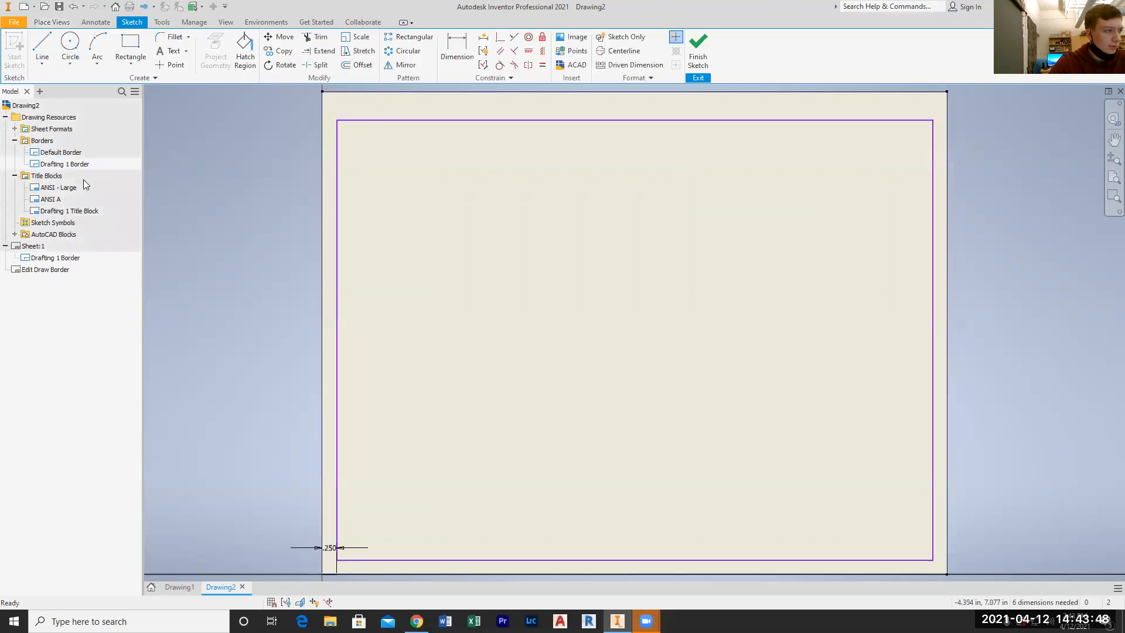
right_click(364, 191)
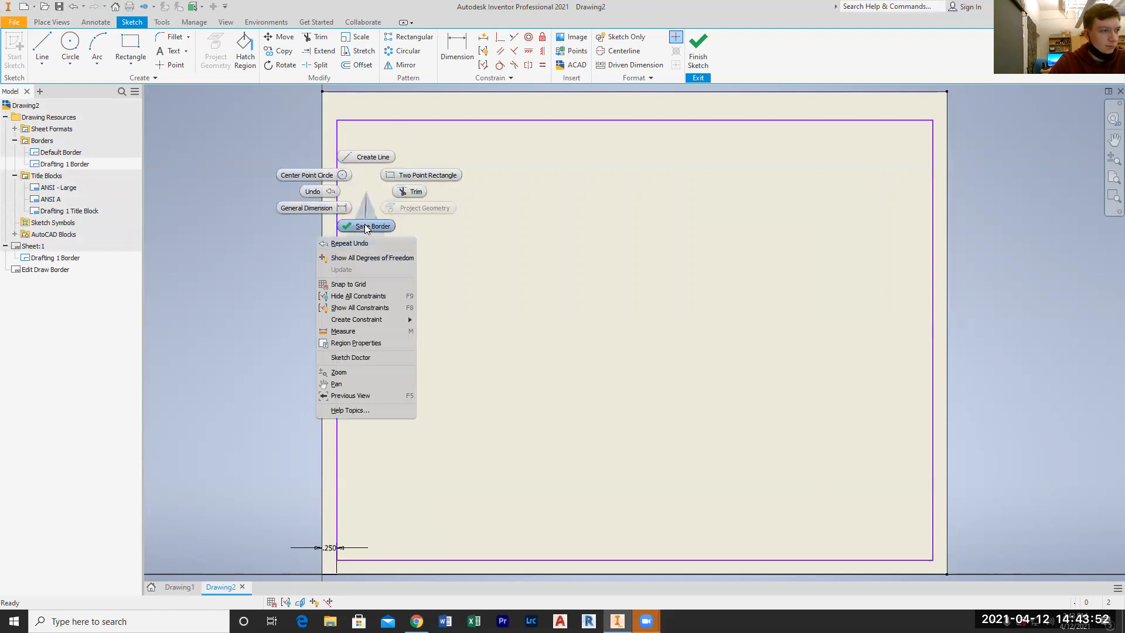
click(377, 345)
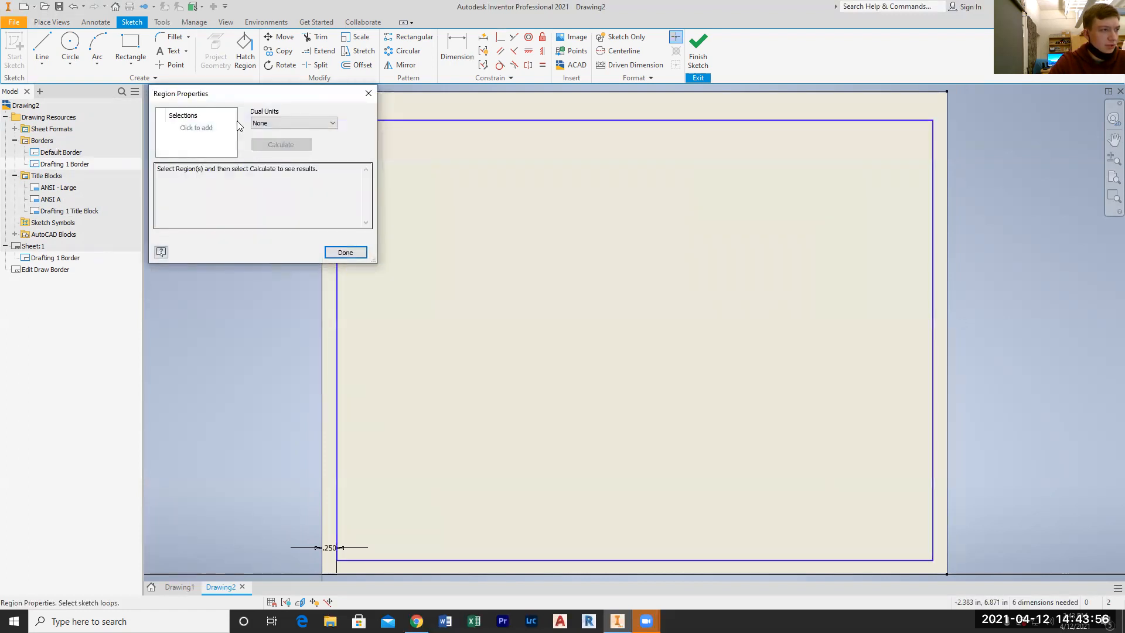
click(294, 123)
click(294, 123)
click(344, 251)
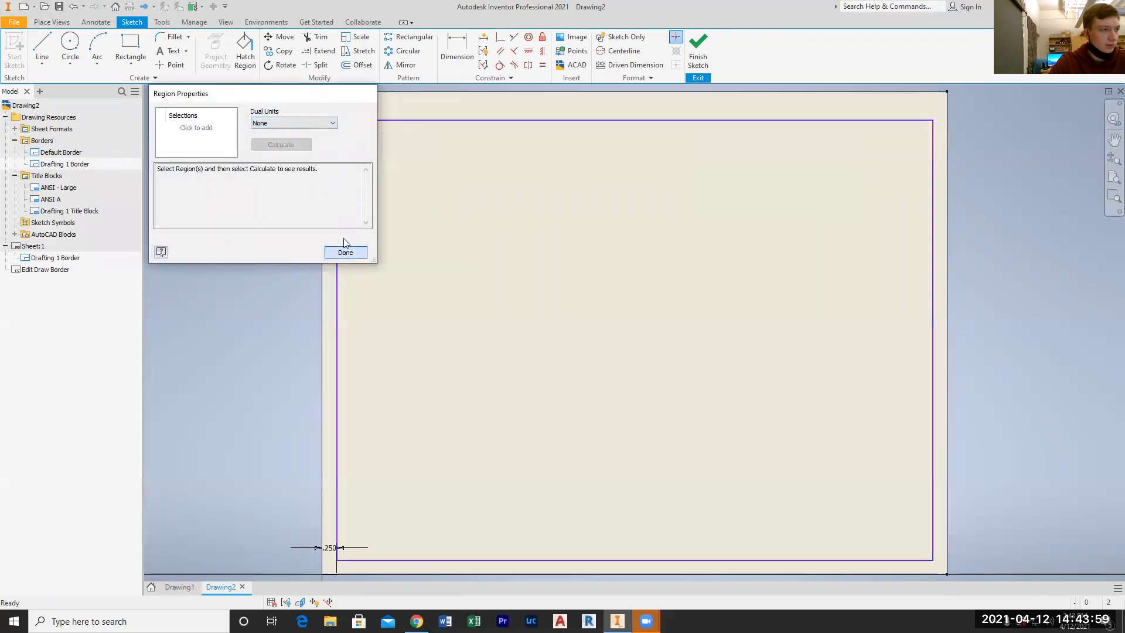
right_click(72, 166)
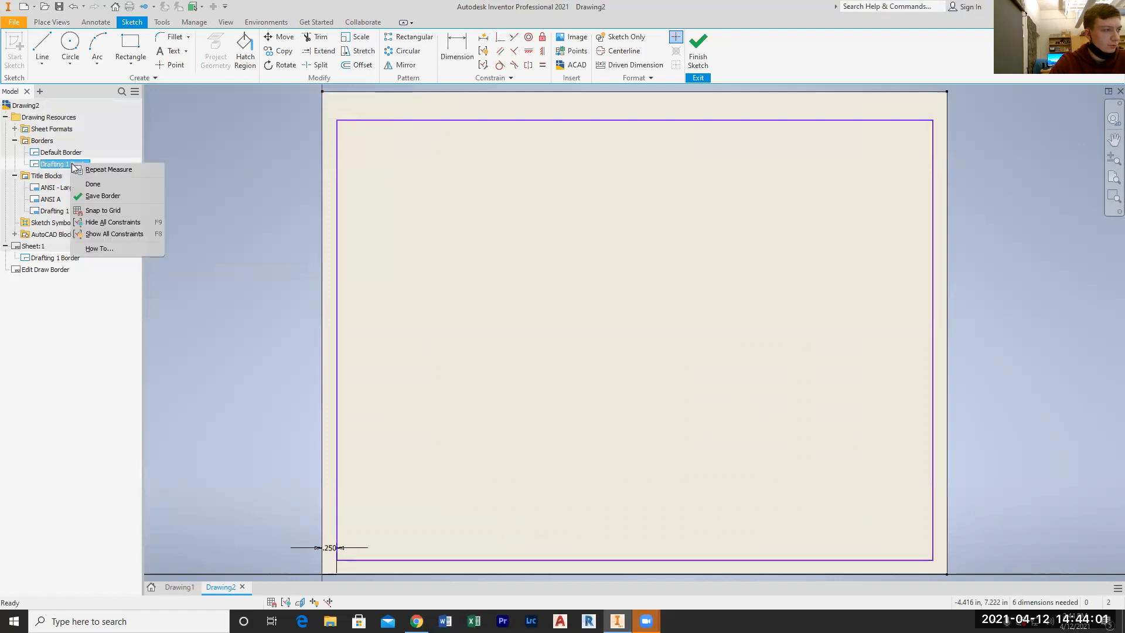
click(133, 194)
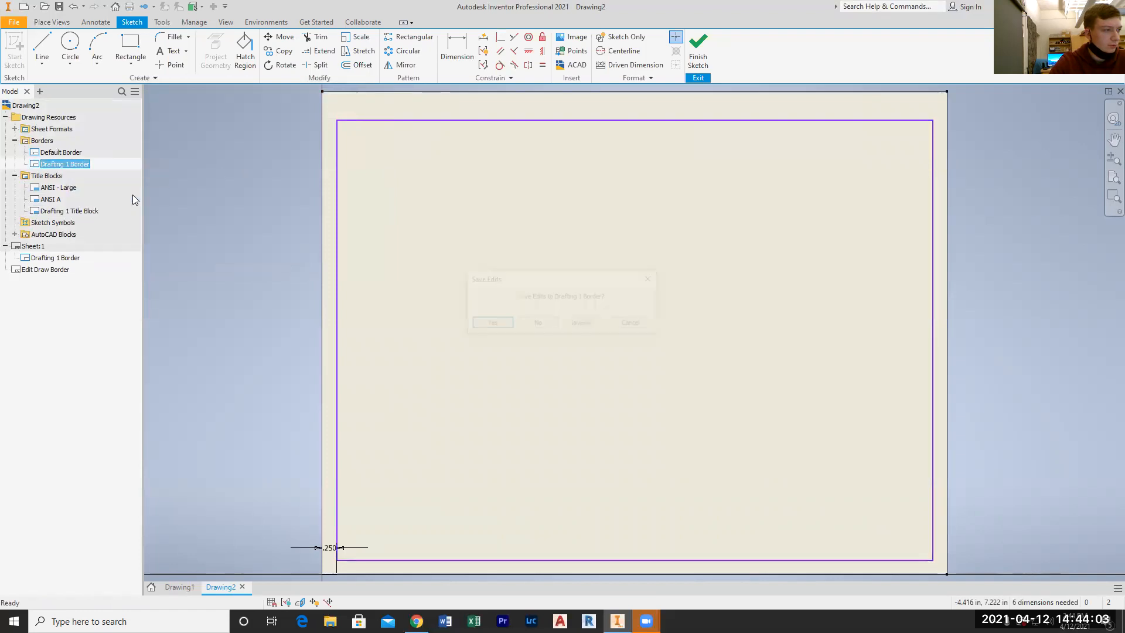
click(491, 326)
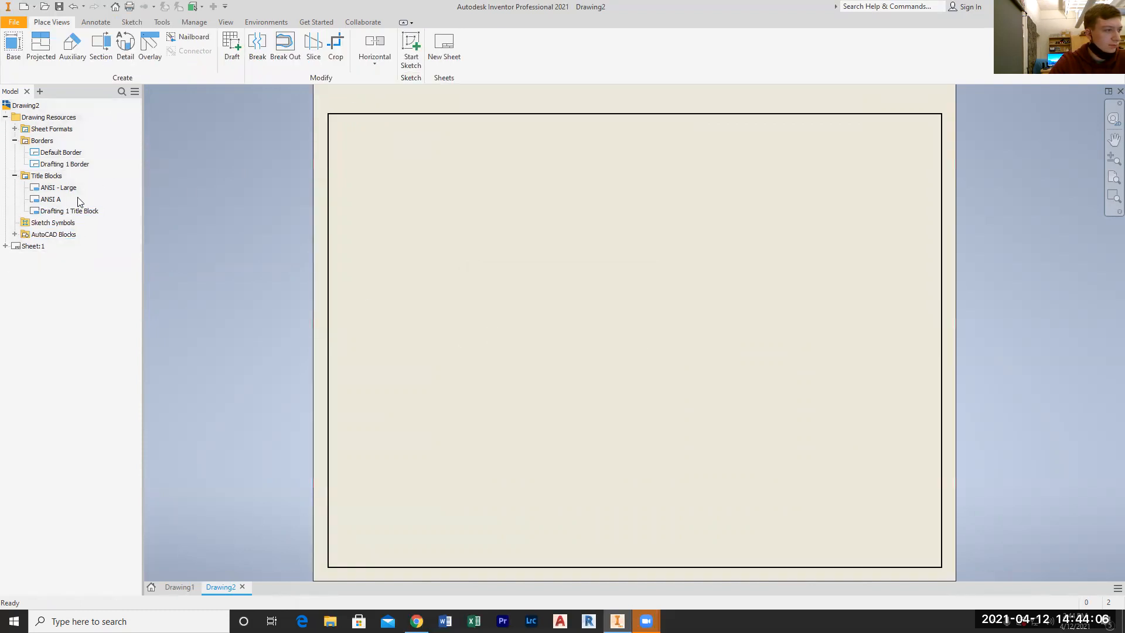
Open the Drafting 1 Title Block sketch to check its layout, and finish it by saving the edits
right_click(61, 213)
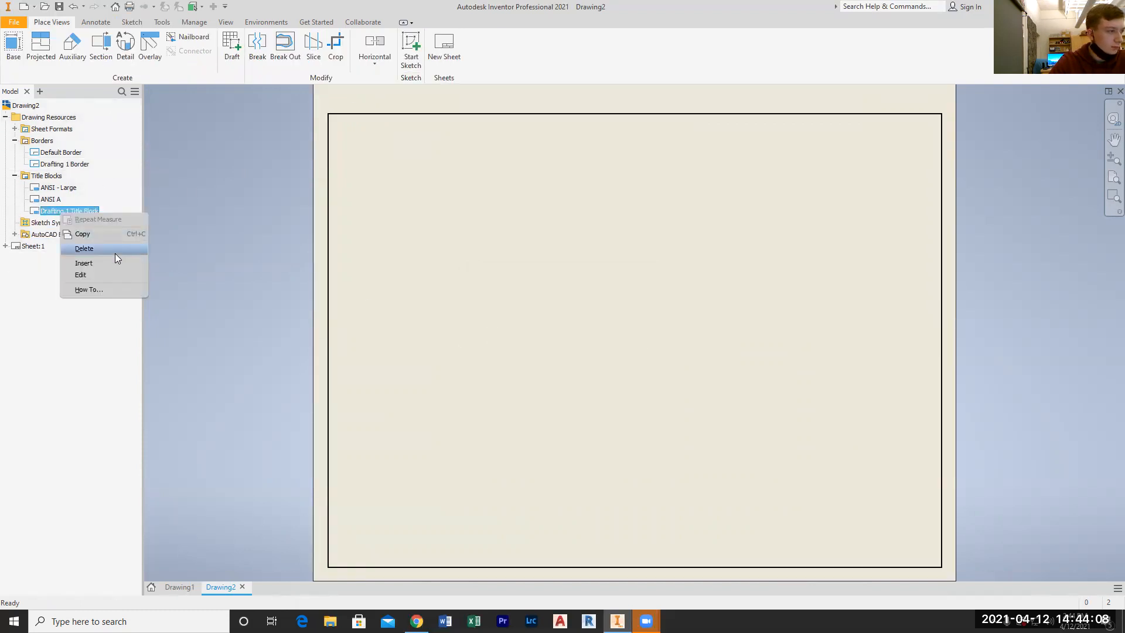
click(98, 274)
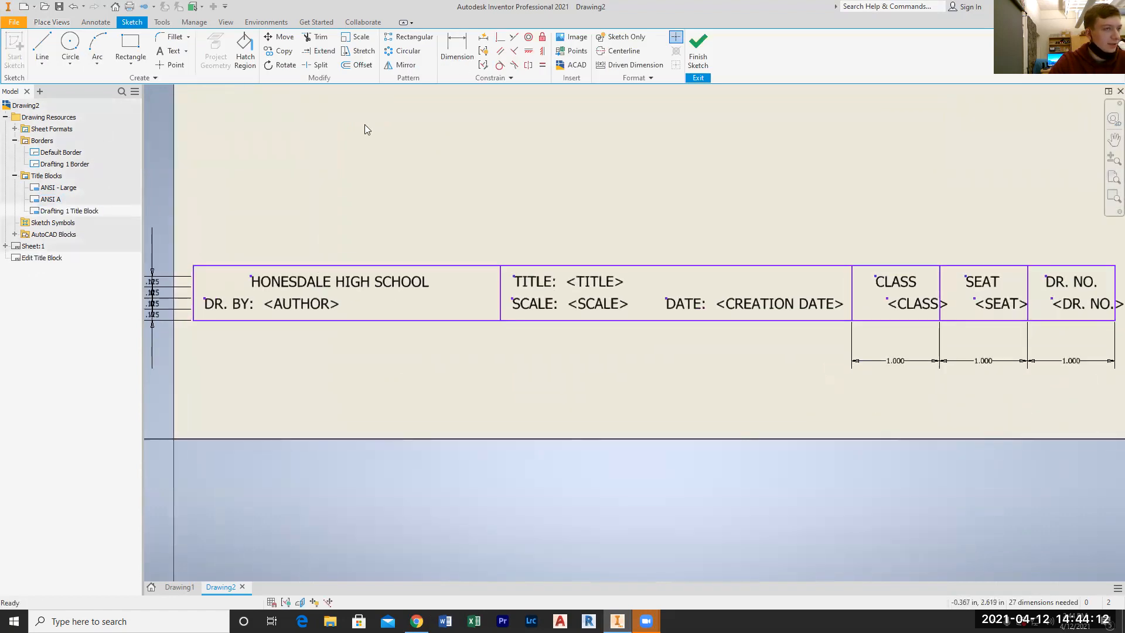
click(698, 58)
click(490, 324)
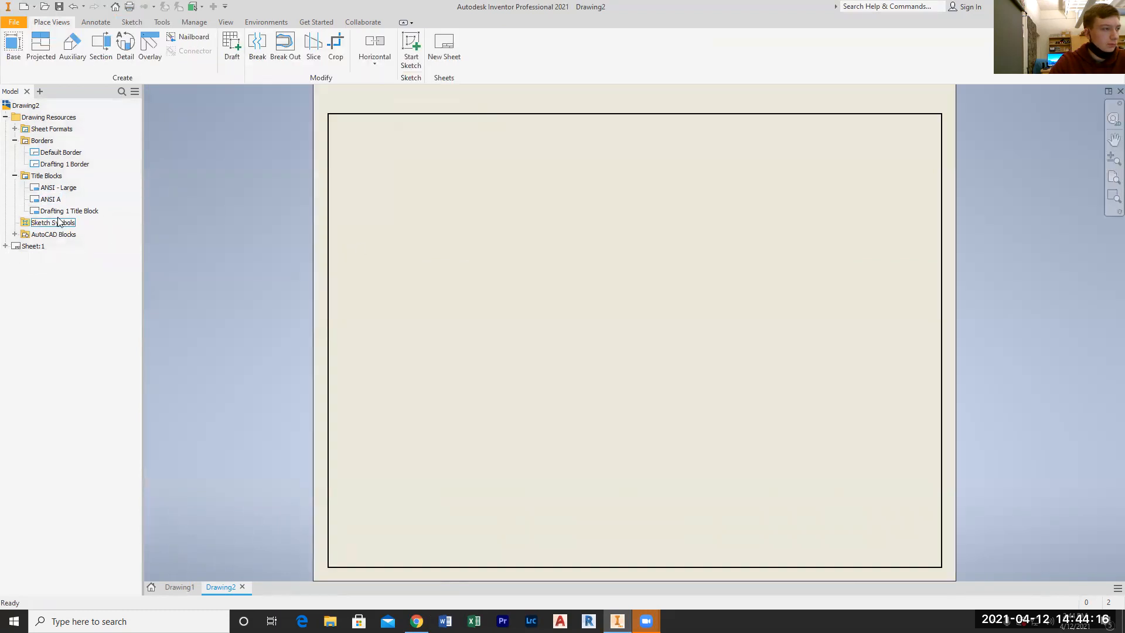
Insert the Drafting 1 Title Block on the sheet and check how it sits against the border and sheet edge
right_click(63, 212)
click(99, 262)
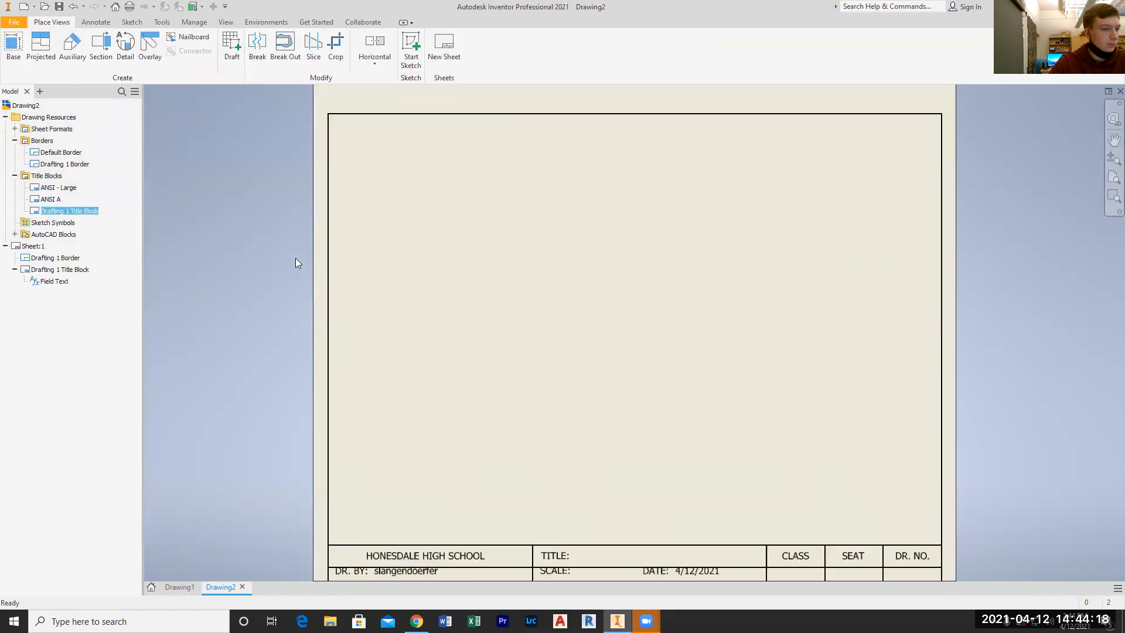
scroll(545, 356, up, 5)
middle_click(630, 443)
middle_click(630, 443)
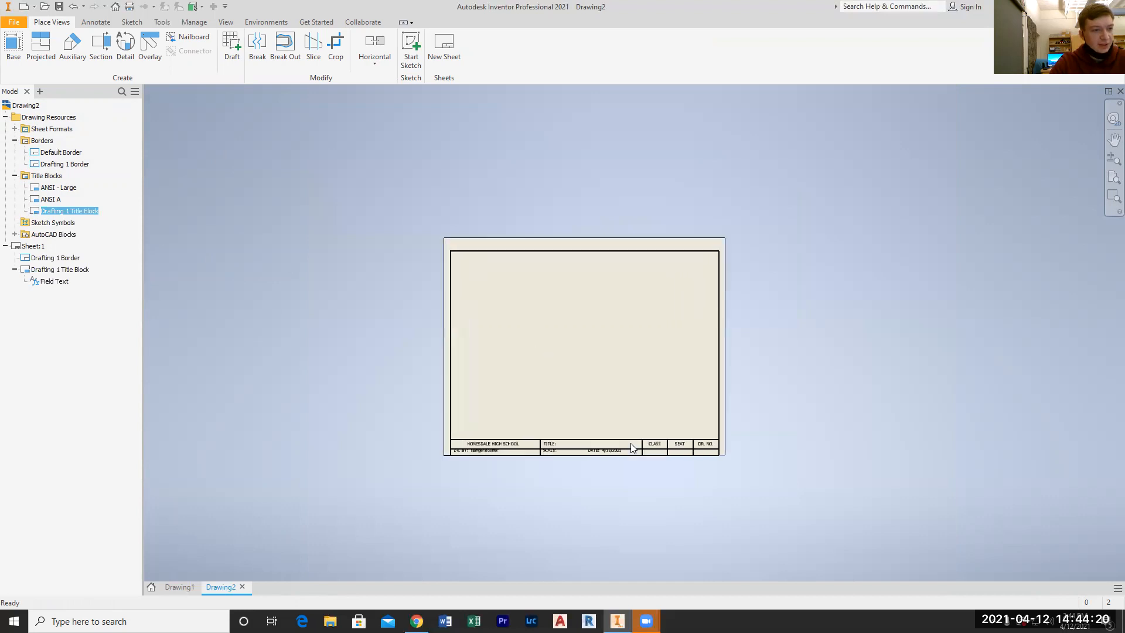
scroll(692, 504, up, 3)
scroll(698, 551, down, 4)
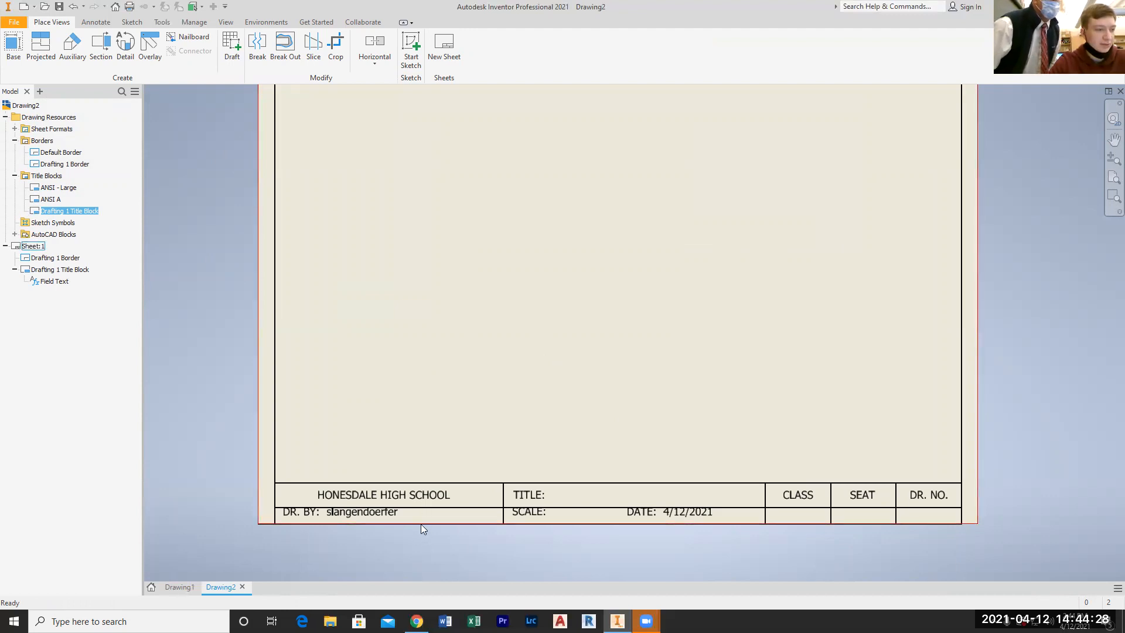
Reopen the Drafting 1 Border for editing, remove its .250 edge dimension, and save the edits to the border
right_click(81, 209)
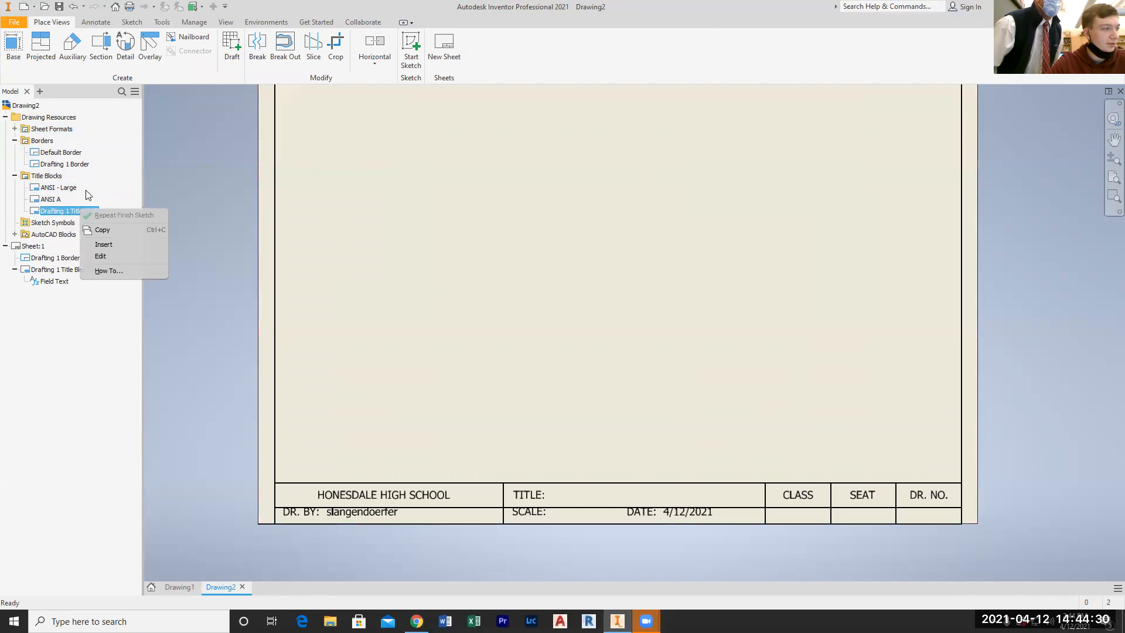
right_click(65, 160)
click(110, 208)
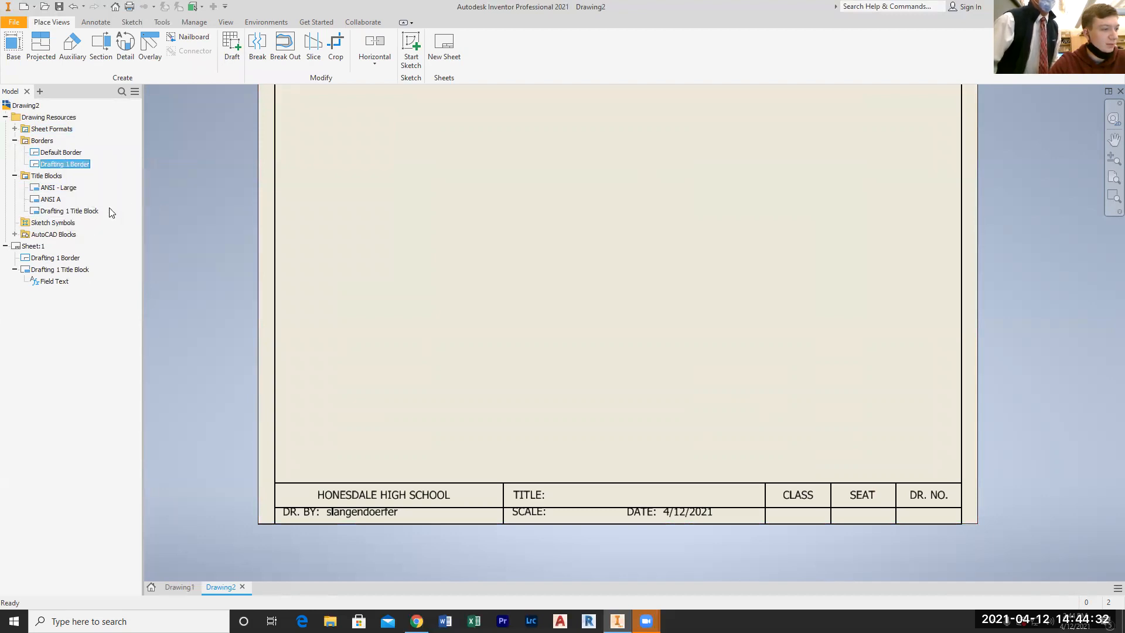
key(ctrl+z)
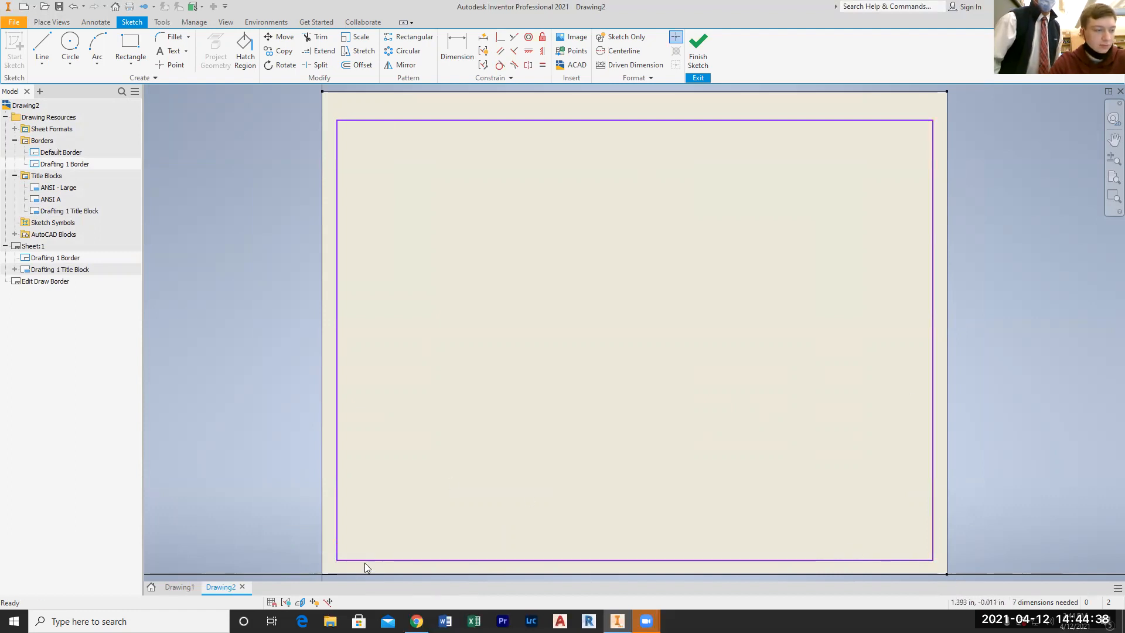
click(66, 165)
right_click(66, 170)
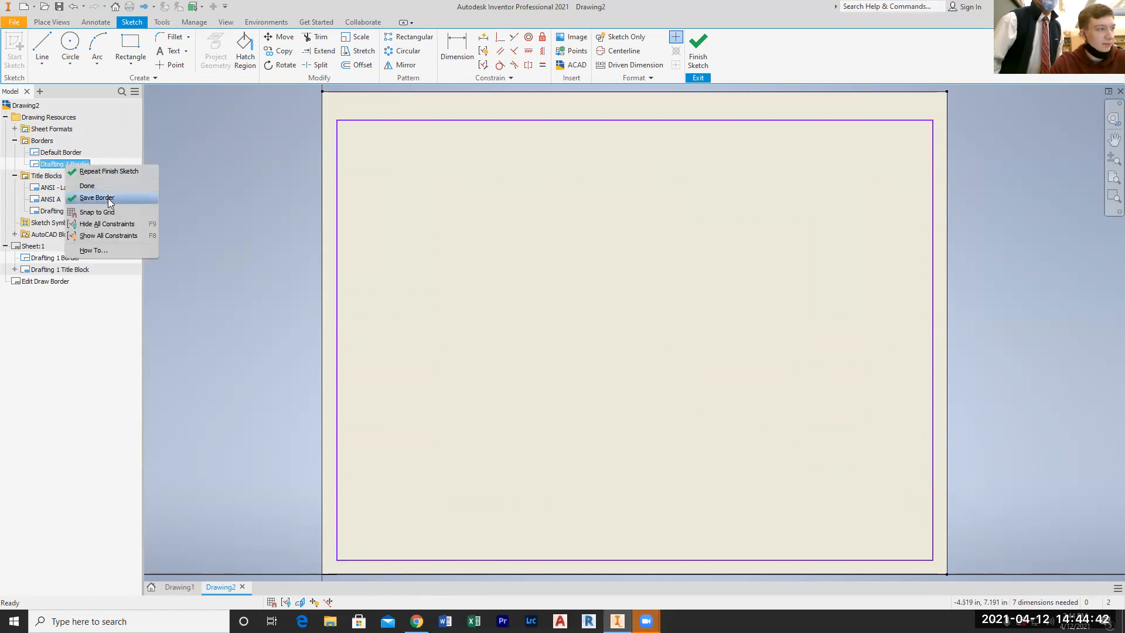
click(108, 195)
click(486, 324)
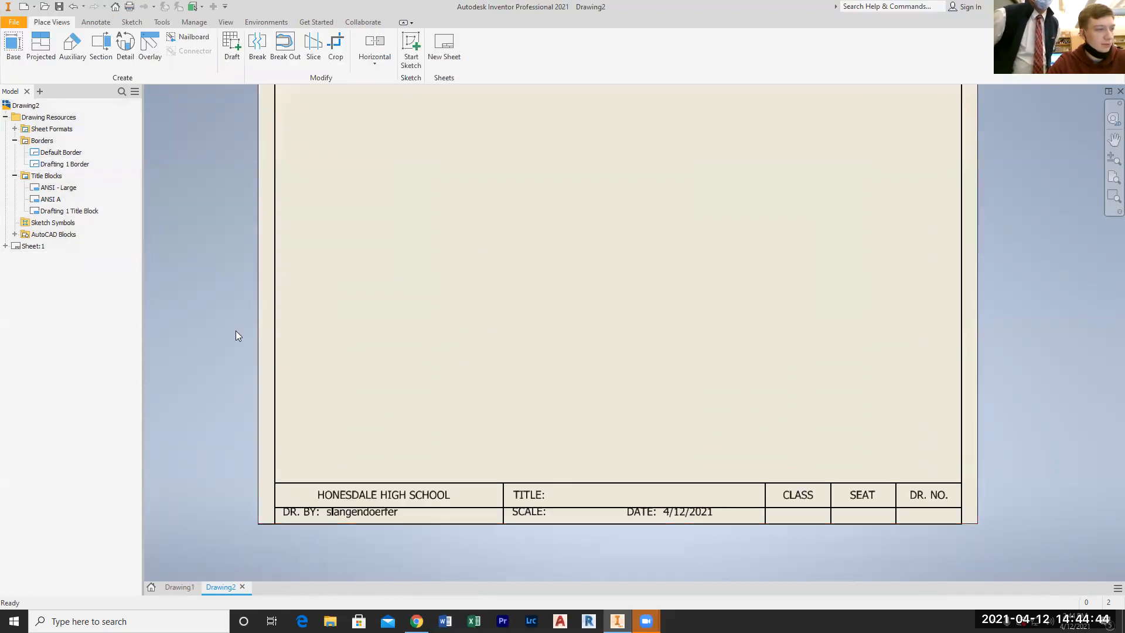
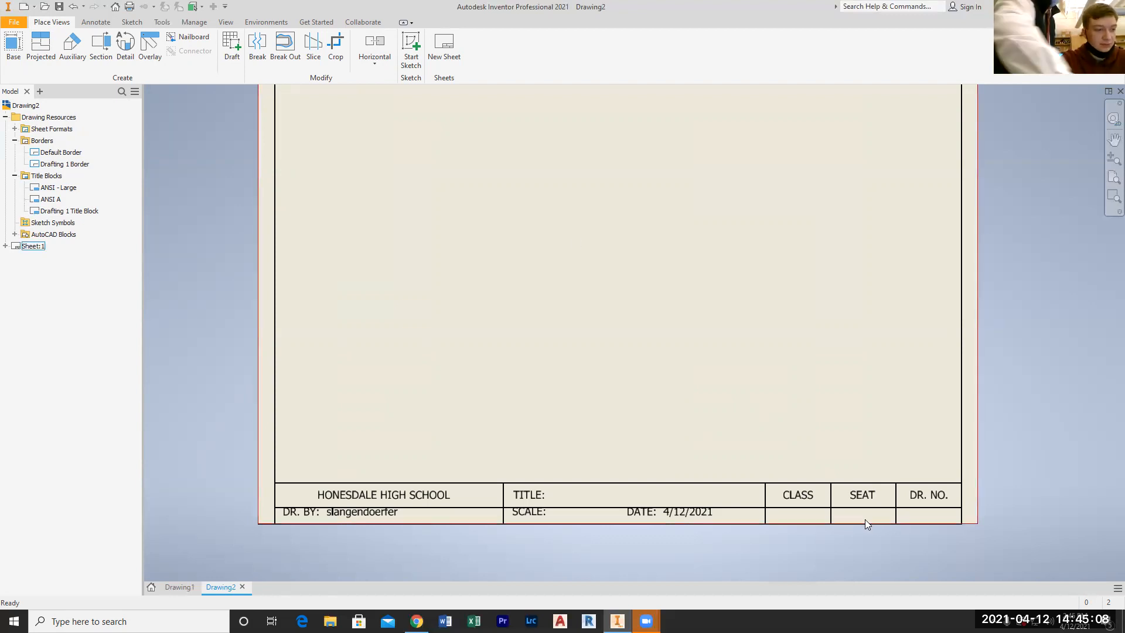
Check how the title block meets the border's lower-right corner, and reopen the Drafting 1 Border for a look before saving it
scroll(972, 524, up, 4)
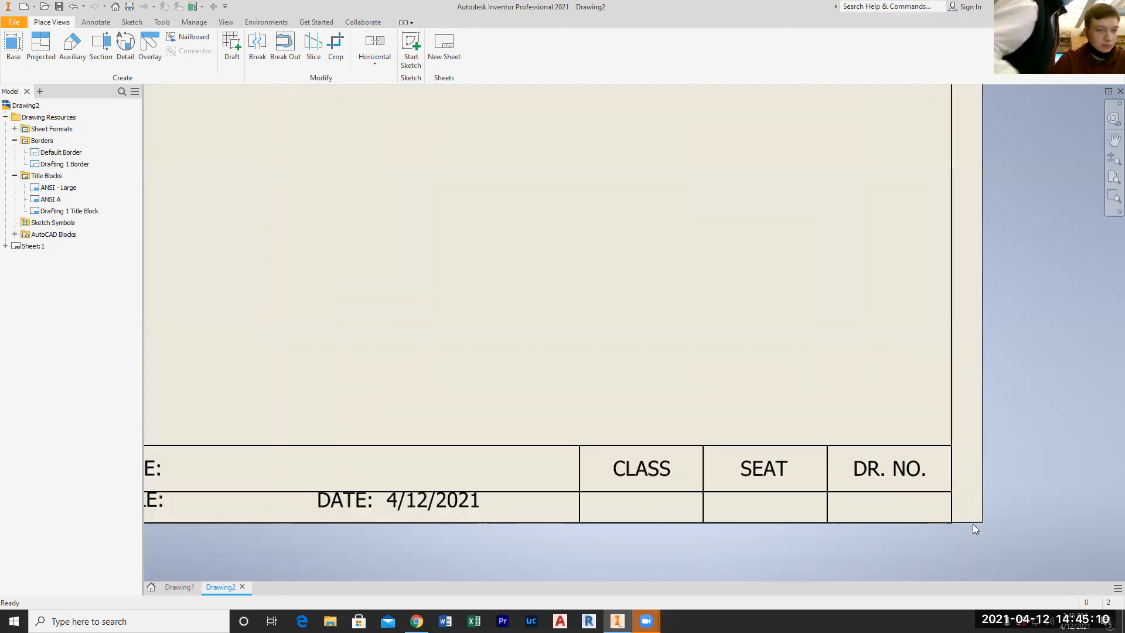
scroll(952, 504, down, 2)
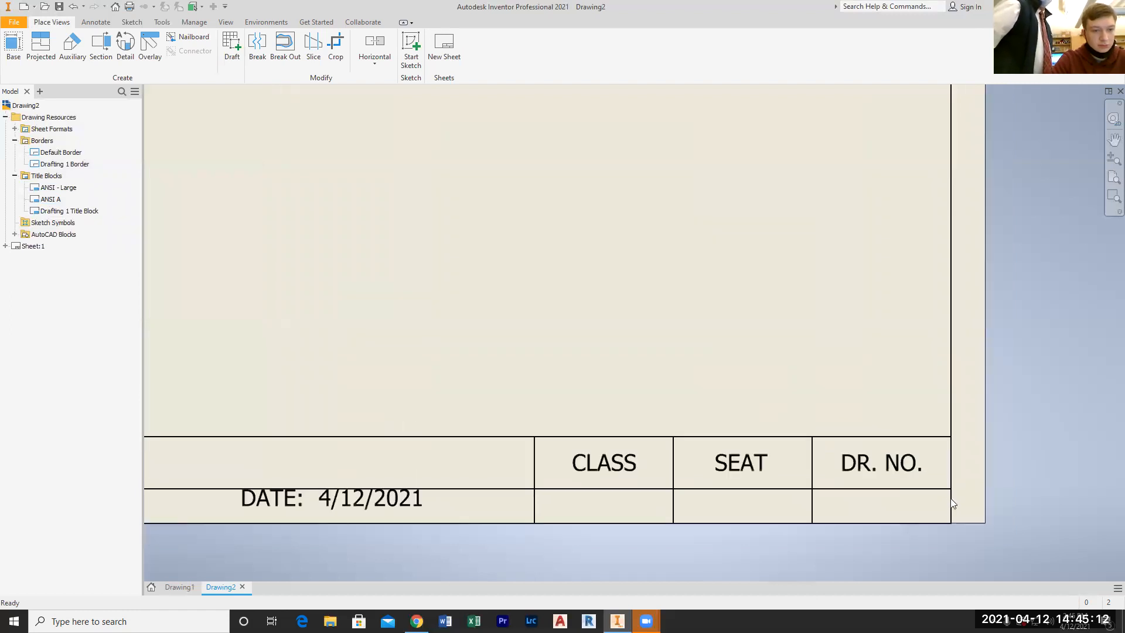
scroll(948, 502, down, 1)
scroll(945, 496, down, 2)
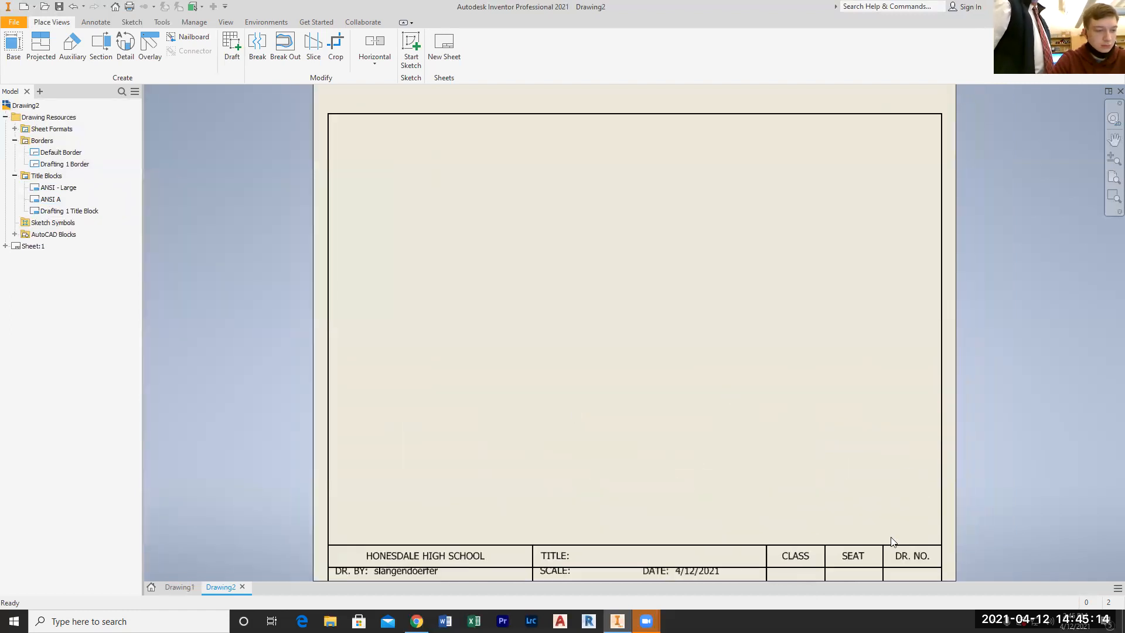
right_click(50, 164)
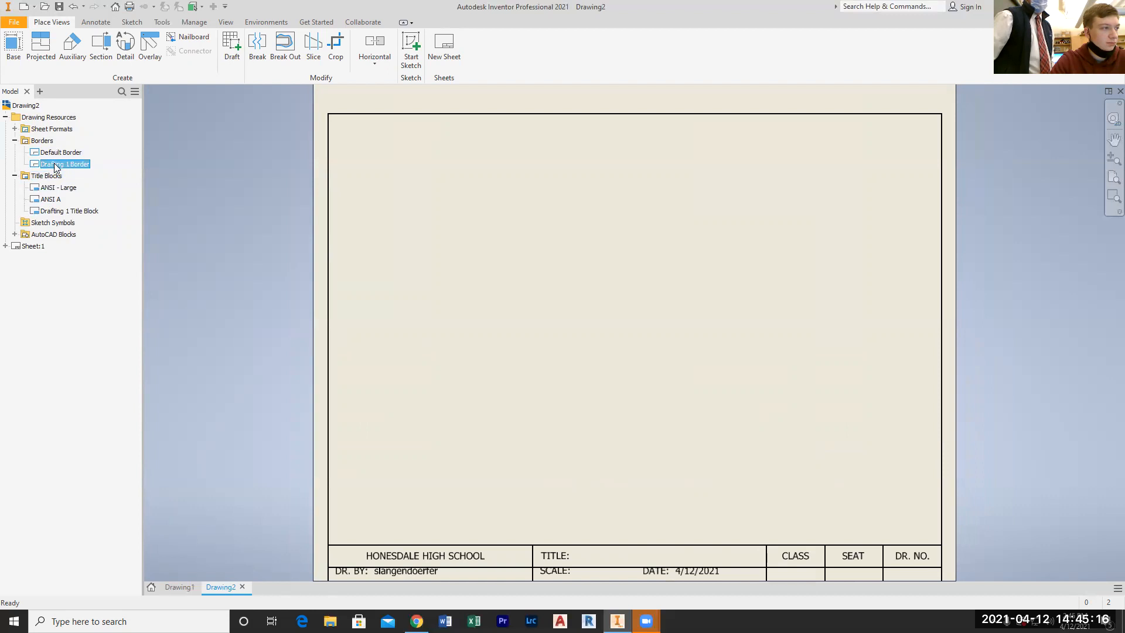
click(95, 209)
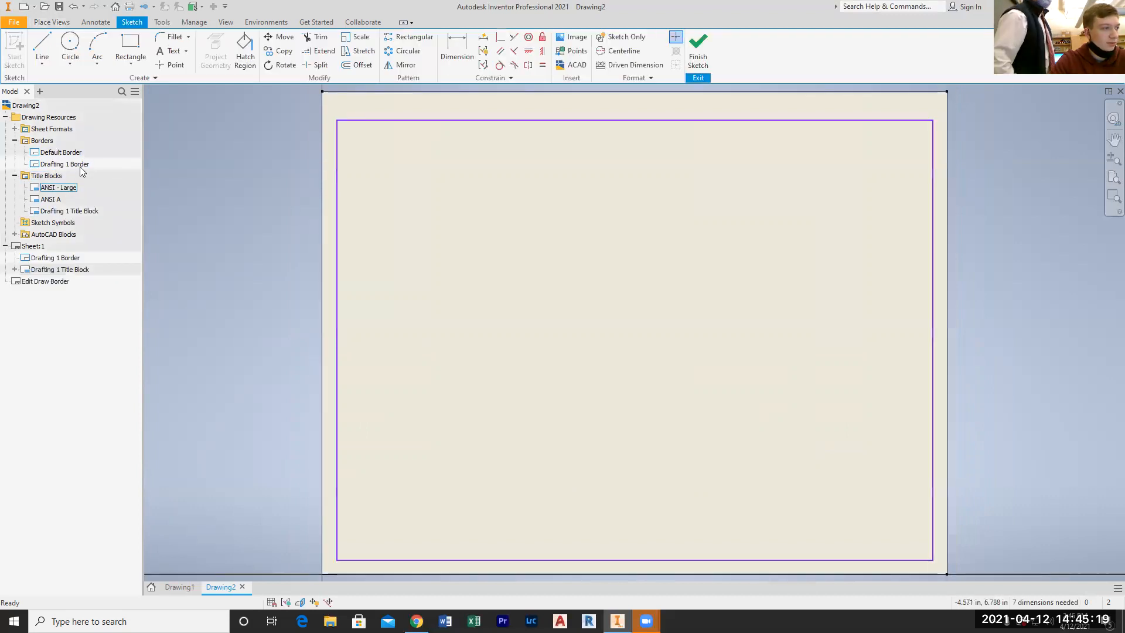
right_click(68, 211)
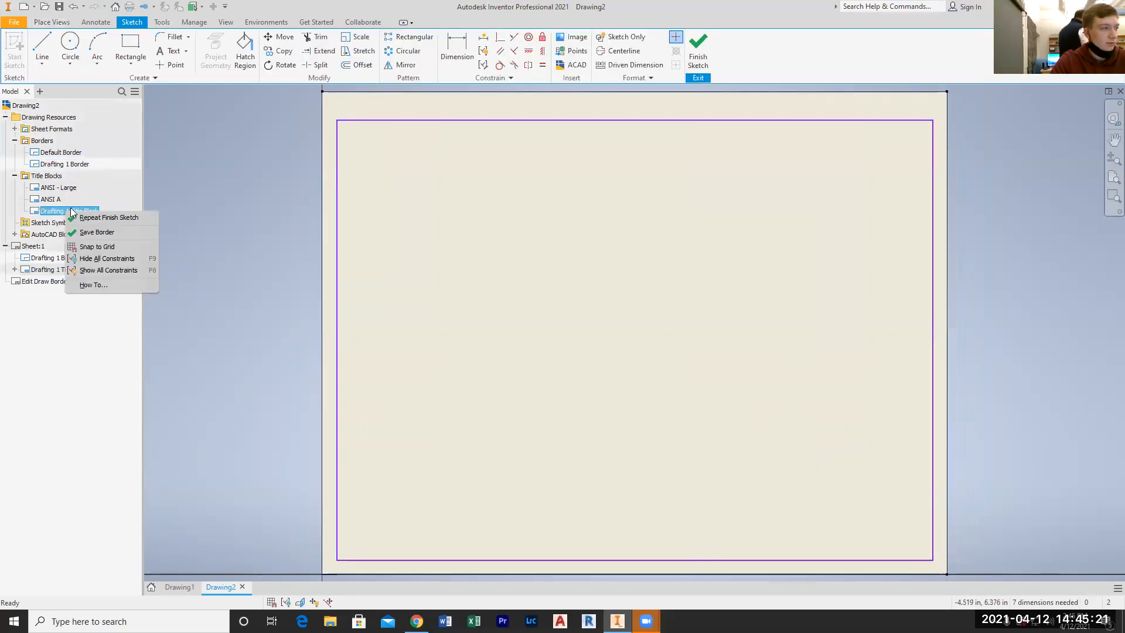
click(118, 231)
click(490, 324)
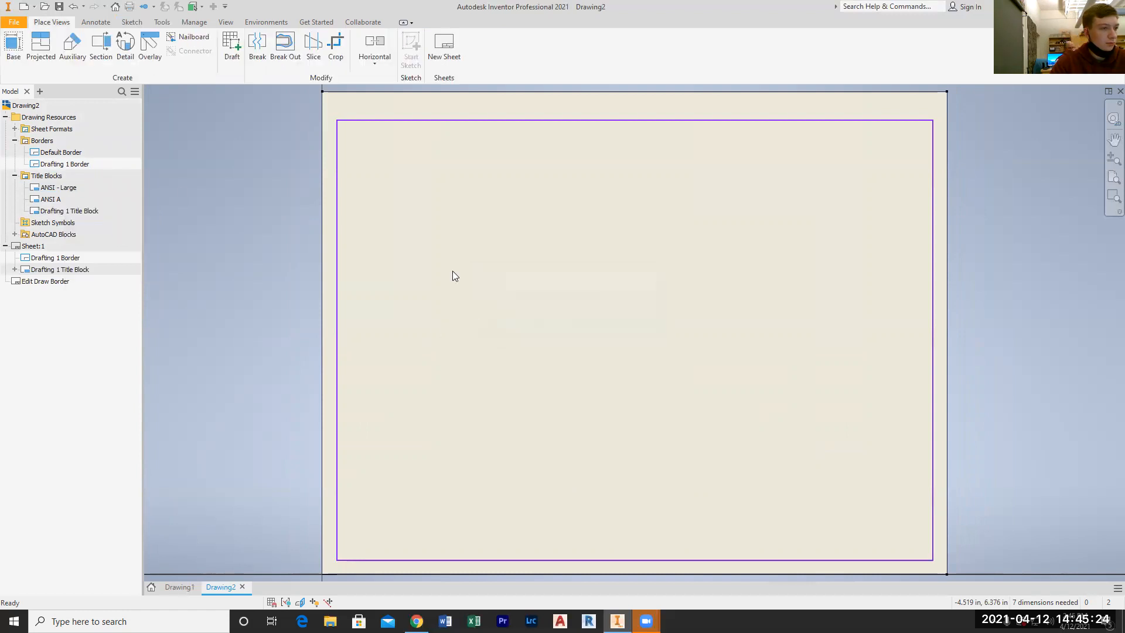
Try to insert the Drafting 1 Title Block on the active sheet again, and look into the available sheet formats
right_click(68, 212)
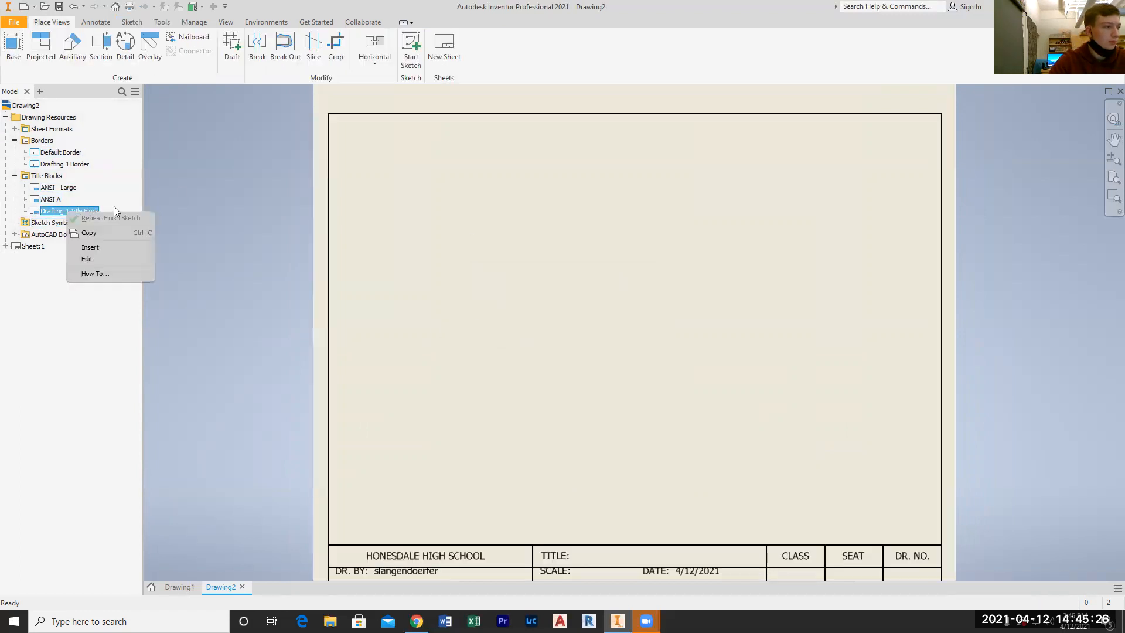
click(105, 248)
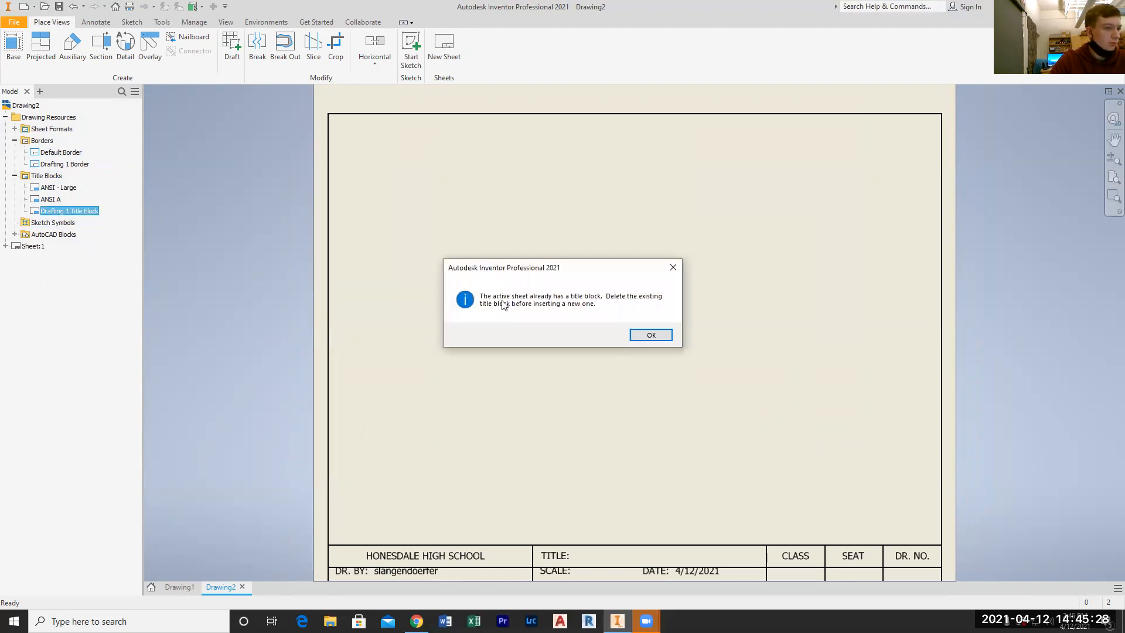
click(649, 338)
right_click(58, 210)
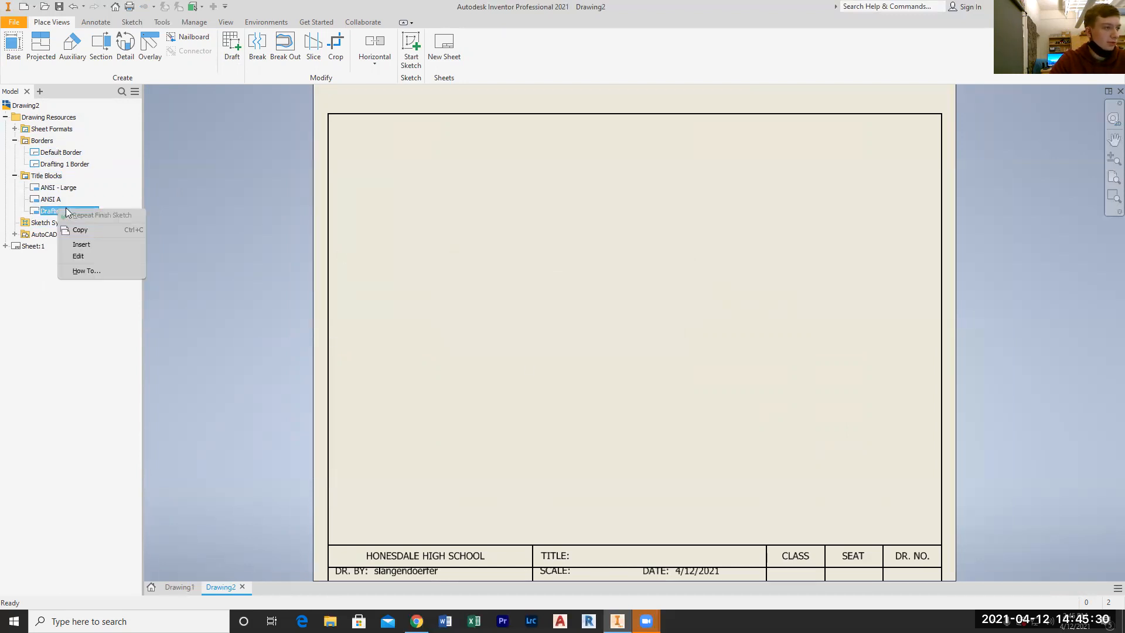
click(196, 195)
click(15, 129)
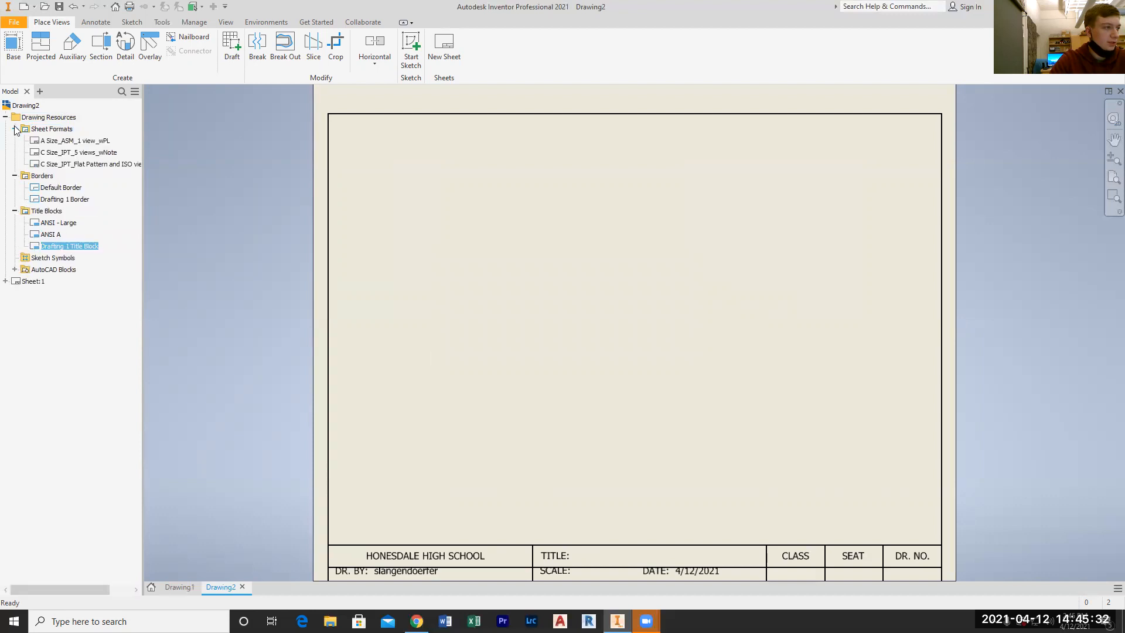
click(15, 129)
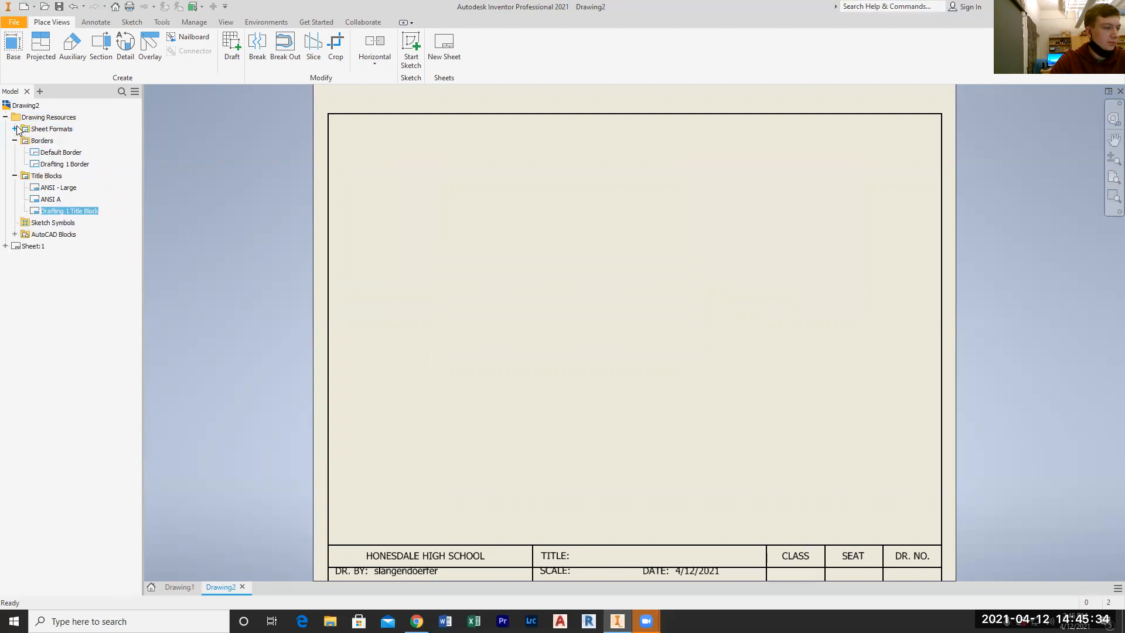
Reapply the A-size landscape sheet settings with the title block orientation in the lower-right corner
right_click(29, 245)
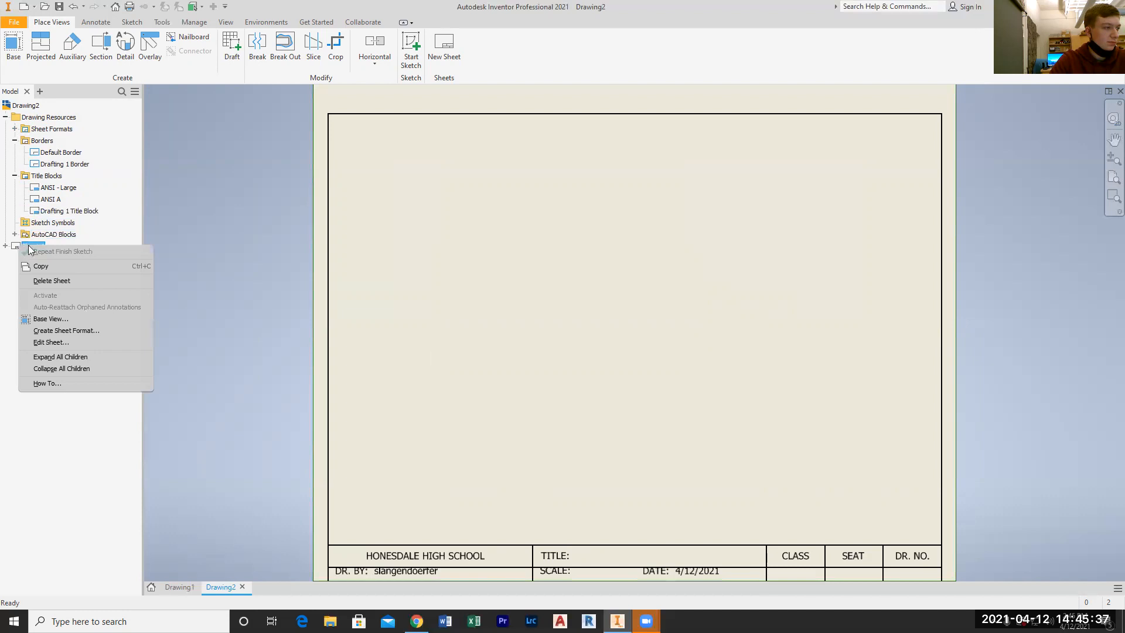
click(91, 344)
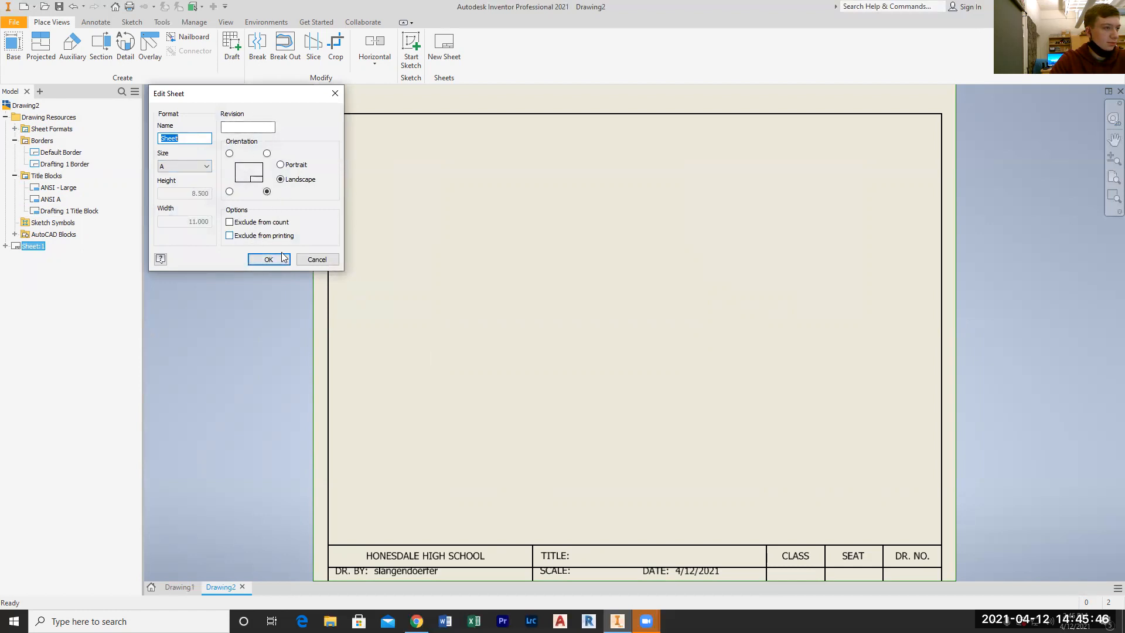
click(267, 192)
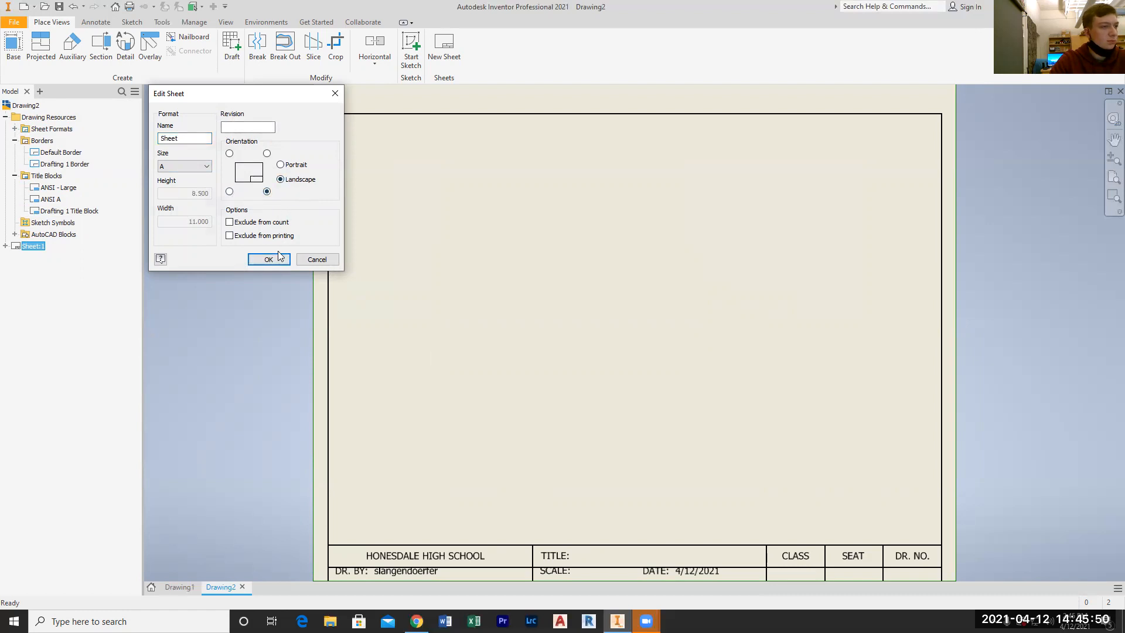
click(267, 153)
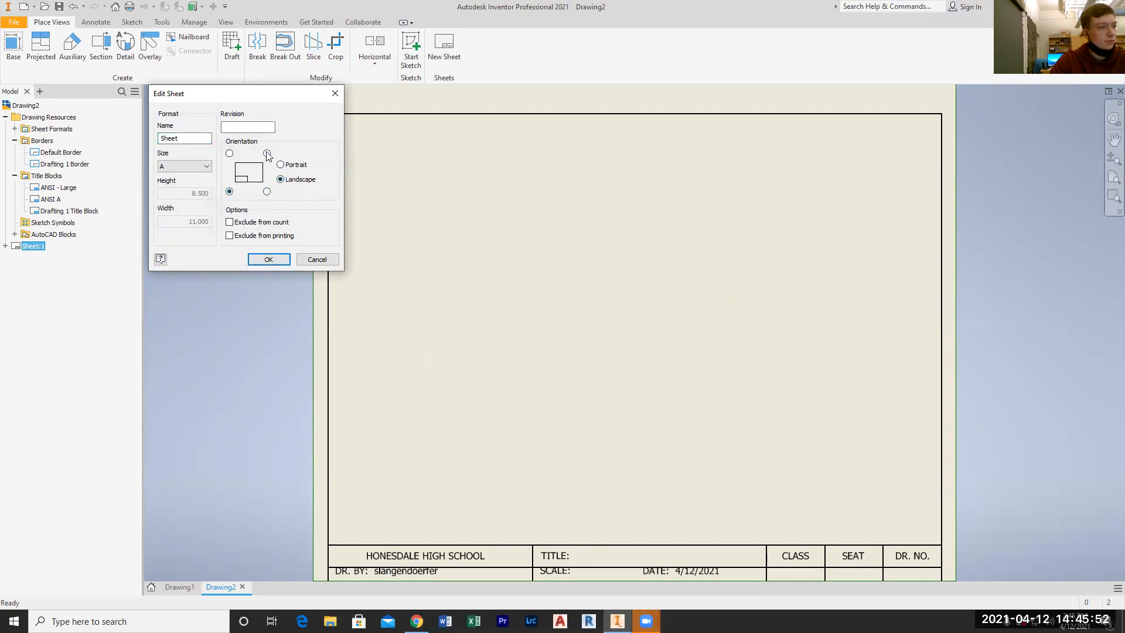
click(267, 192)
click(270, 259)
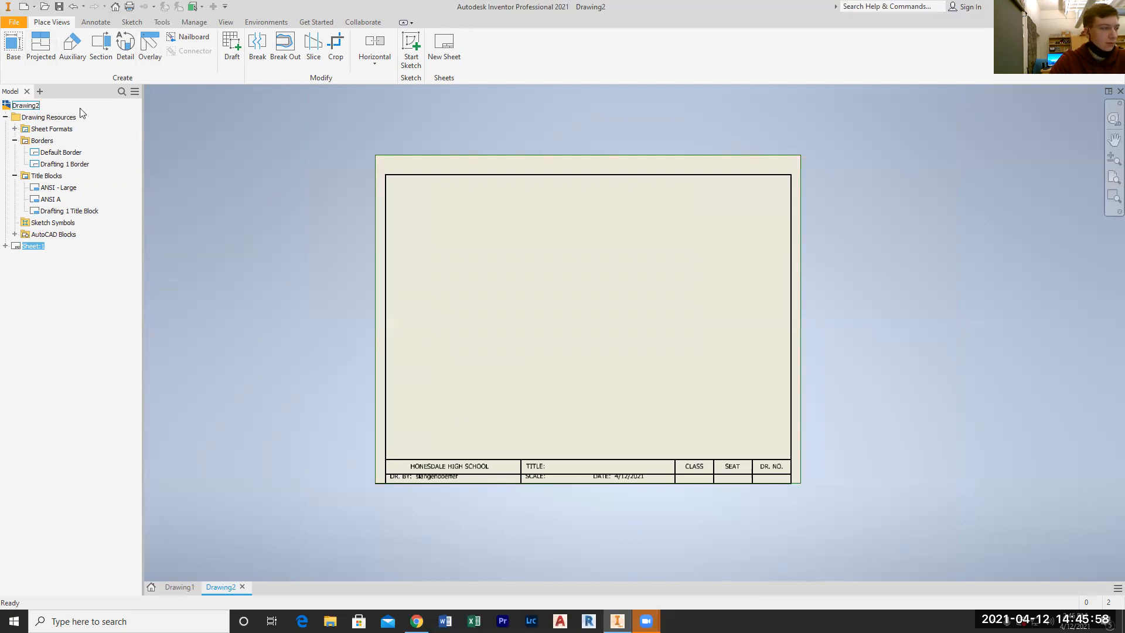
Edit the sheet so that the title block sits in its upper-right corner
right_click(39, 245)
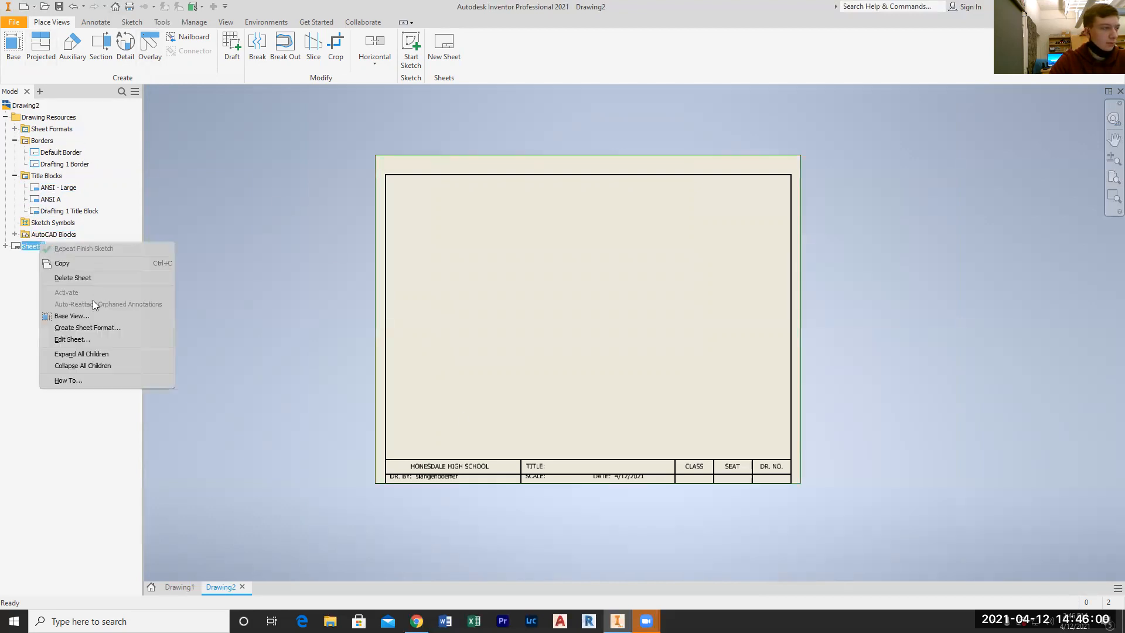
click(92, 338)
click(267, 154)
click(268, 259)
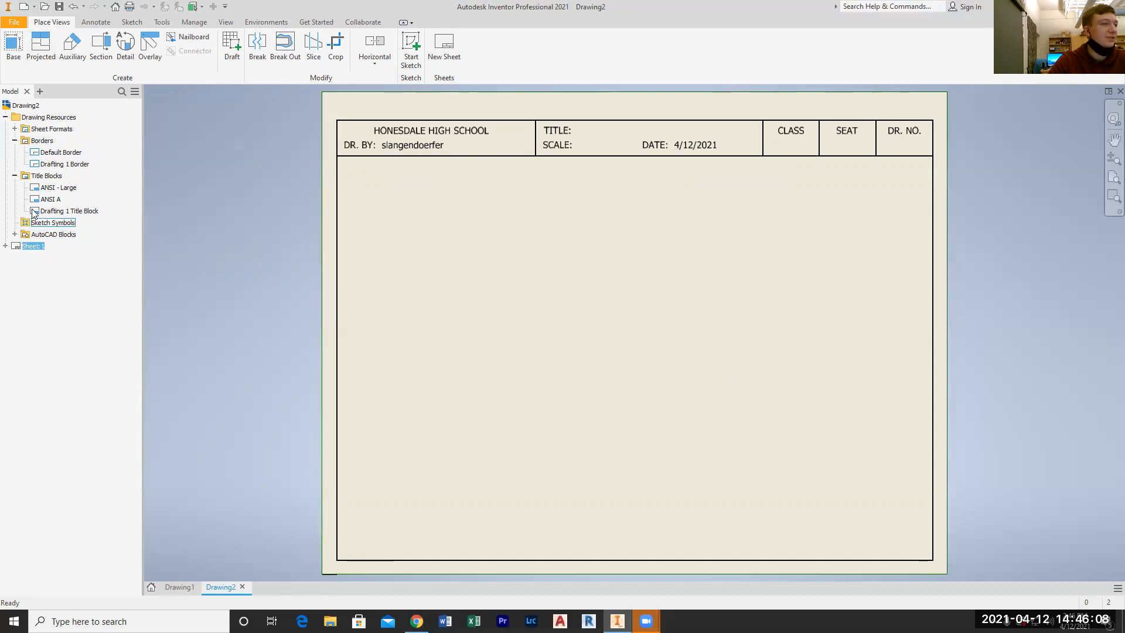
Open the Drafting 1 Border sketch to examine its outline against the sheet edges, and finish it by saving the border
right_click(48, 164)
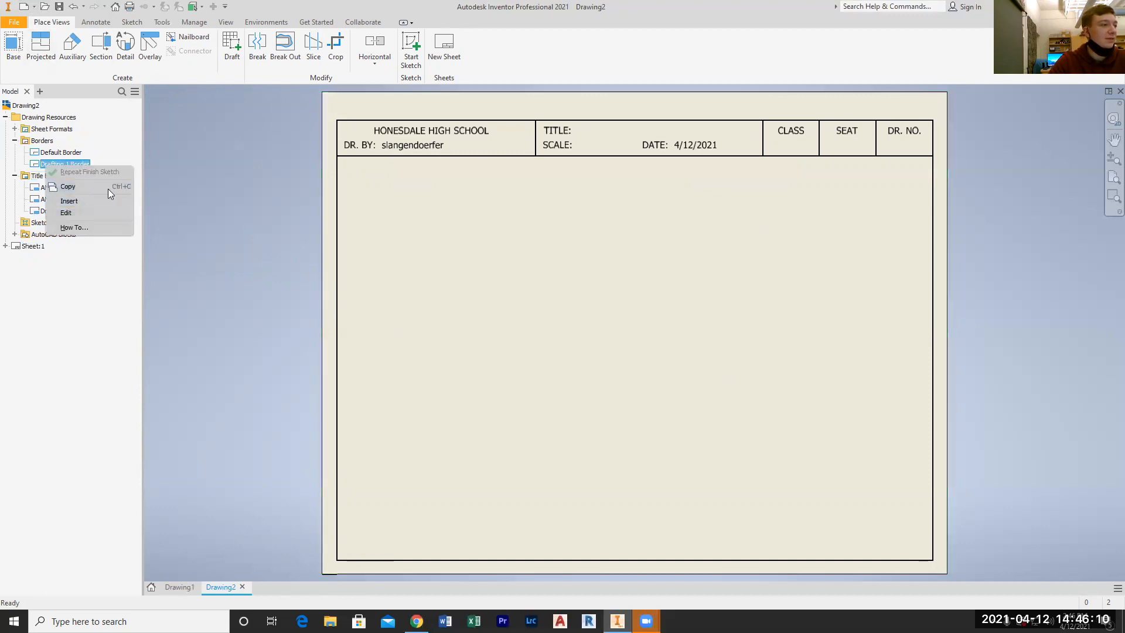
click(83, 212)
scroll(350, 503, up, 5)
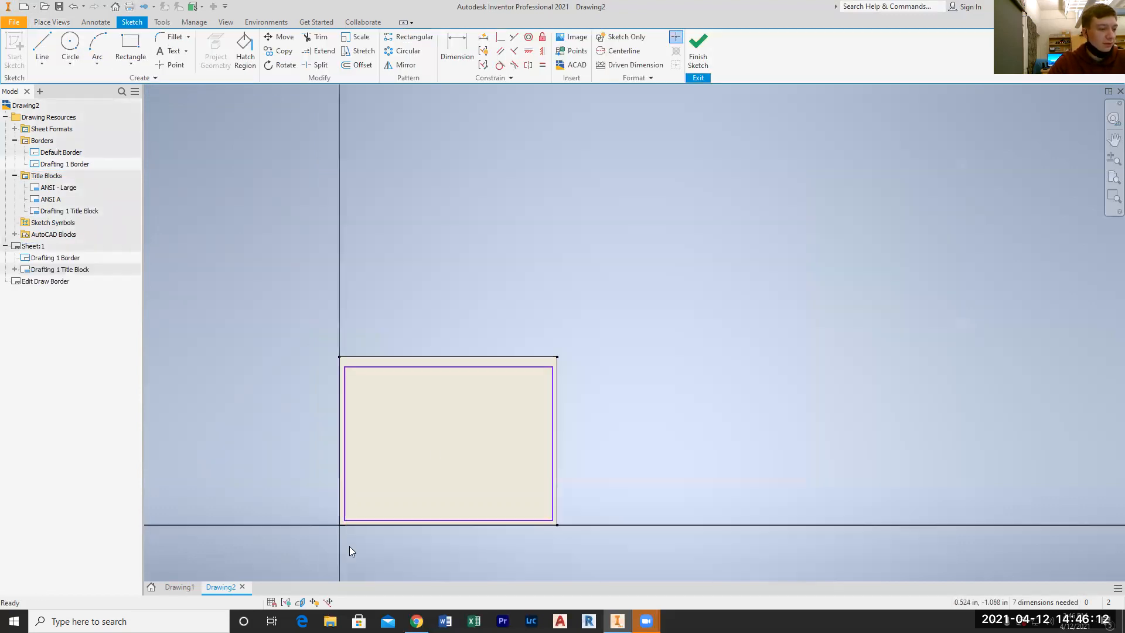
scroll(313, 479, down, 6)
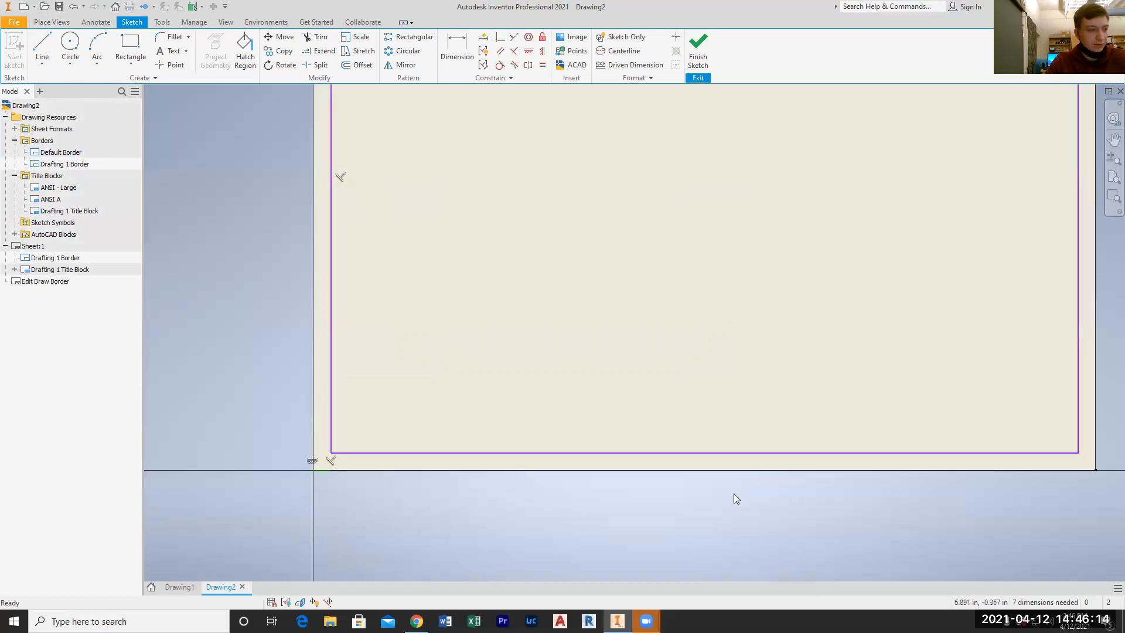
middle_click(589, 450)
middle_click(589, 450)
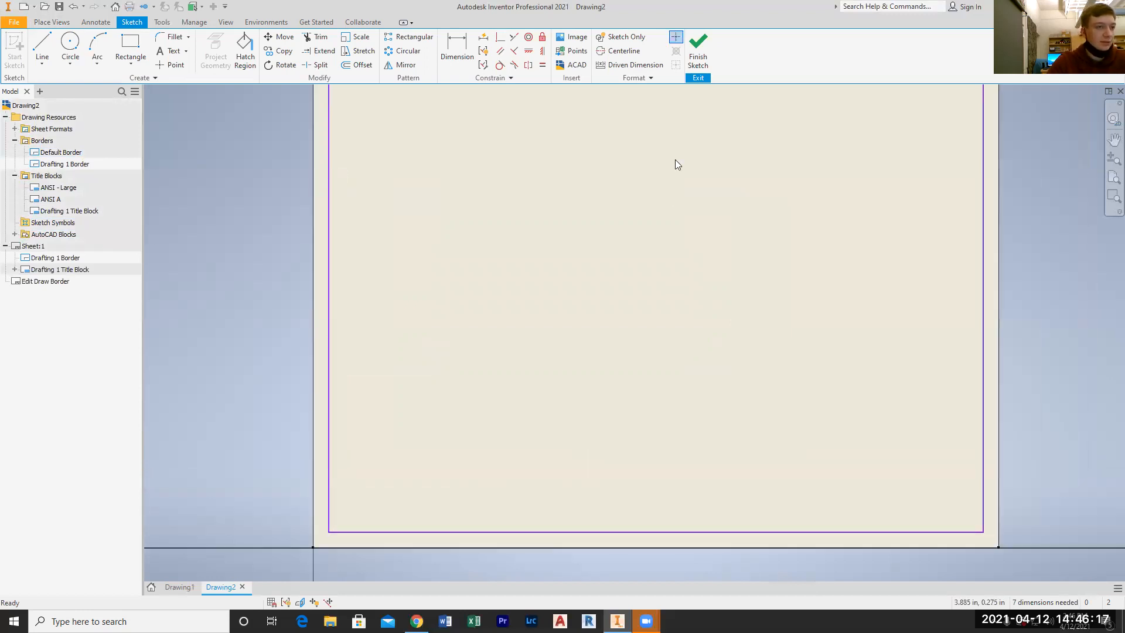
click(694, 64)
click(488, 326)
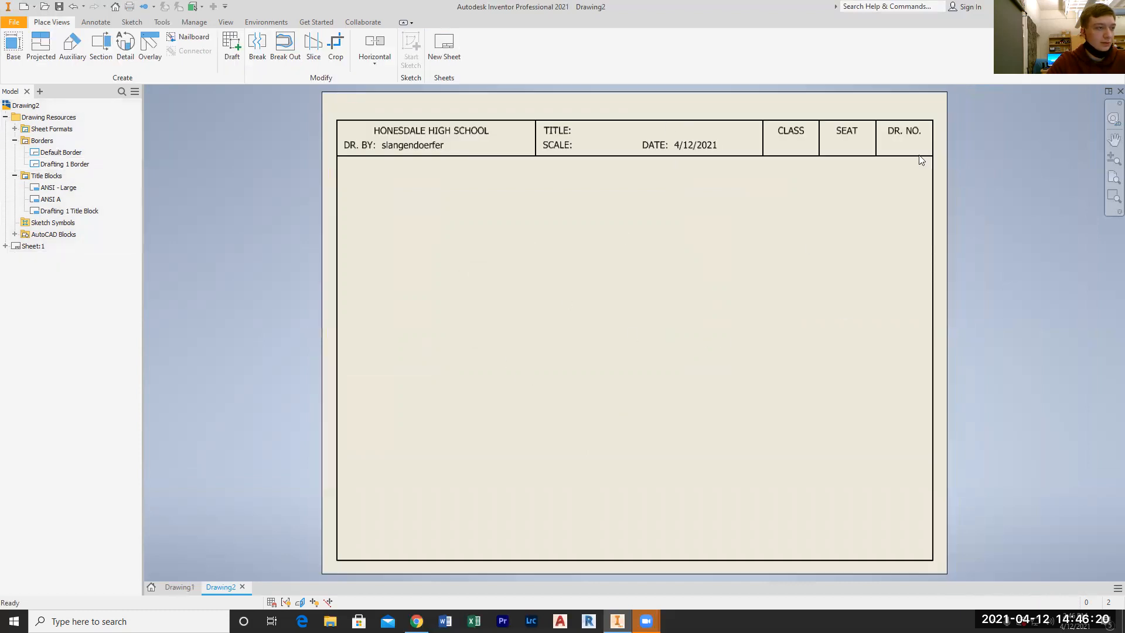
Edit the sheet to move the title block back to the lower-right corner
right_click(26, 247)
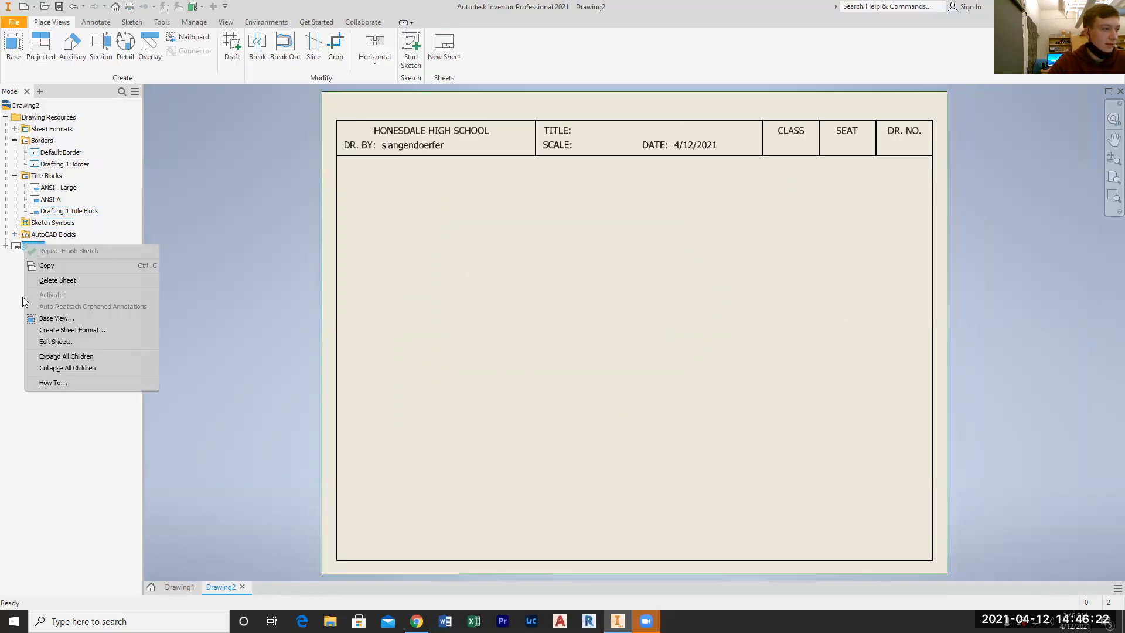
click(76, 340)
click(267, 191)
click(269, 259)
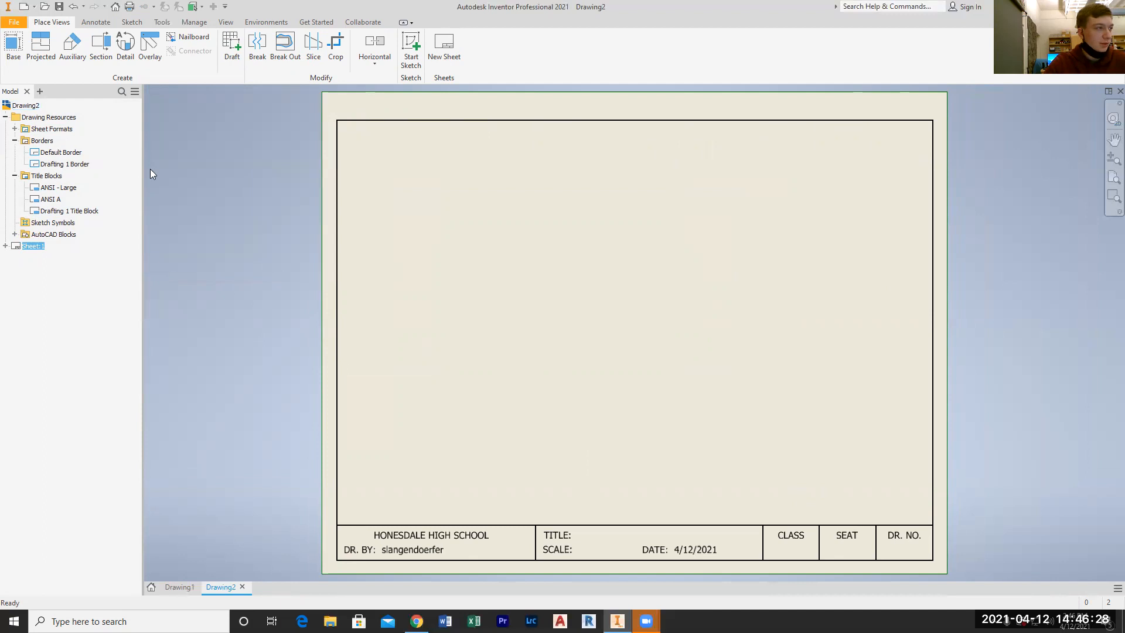
In the drawing's iProperties summary, set the title to DRAFTING 1 TITLE BLOCK and replace the author with the drafter's full name
click(14, 22)
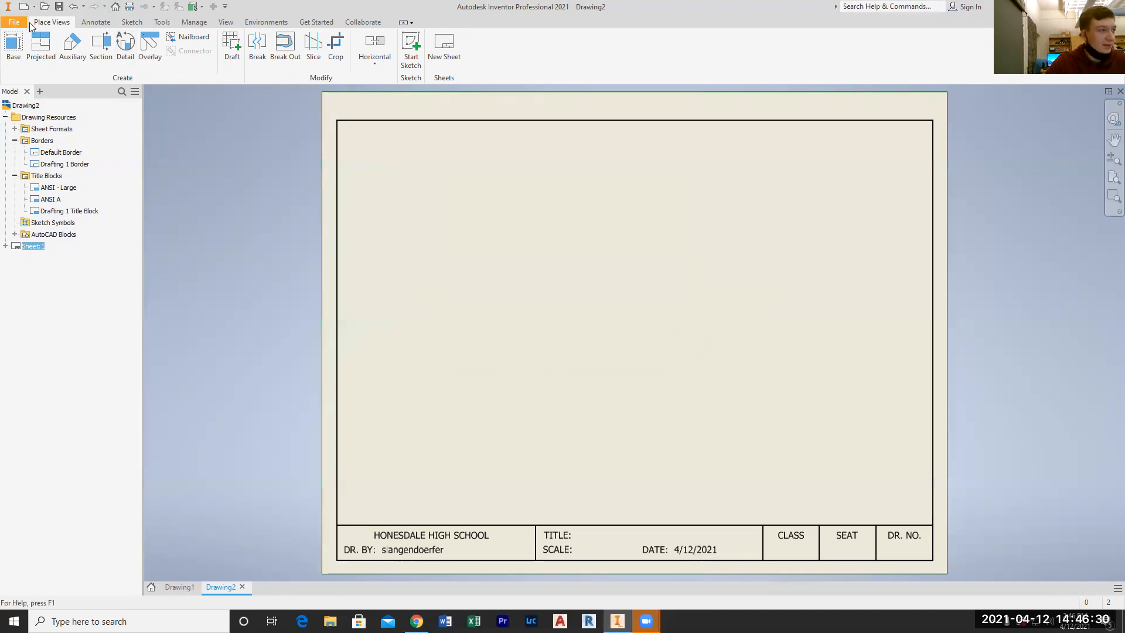
click(47, 258)
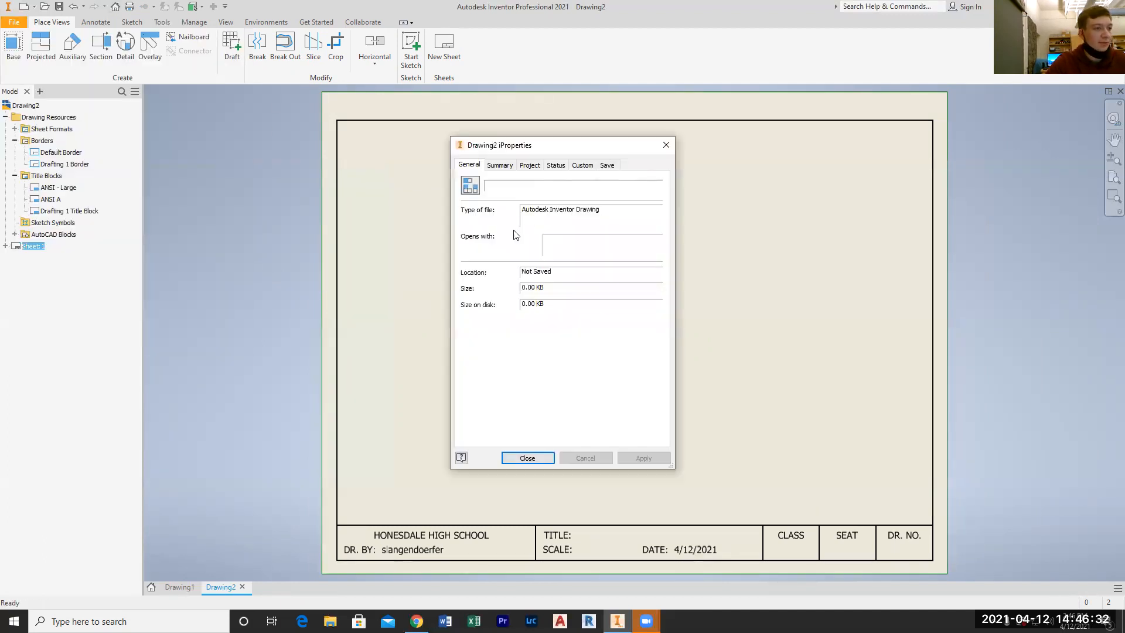
click(503, 166)
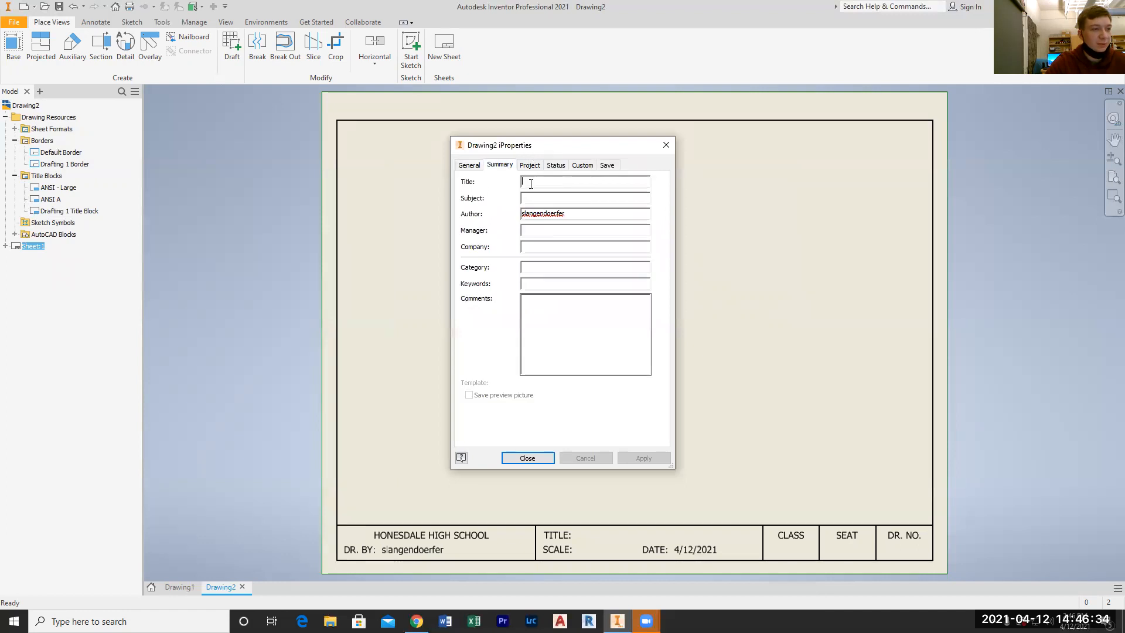
text(DRAFTING 1 TITLE BLOCK)
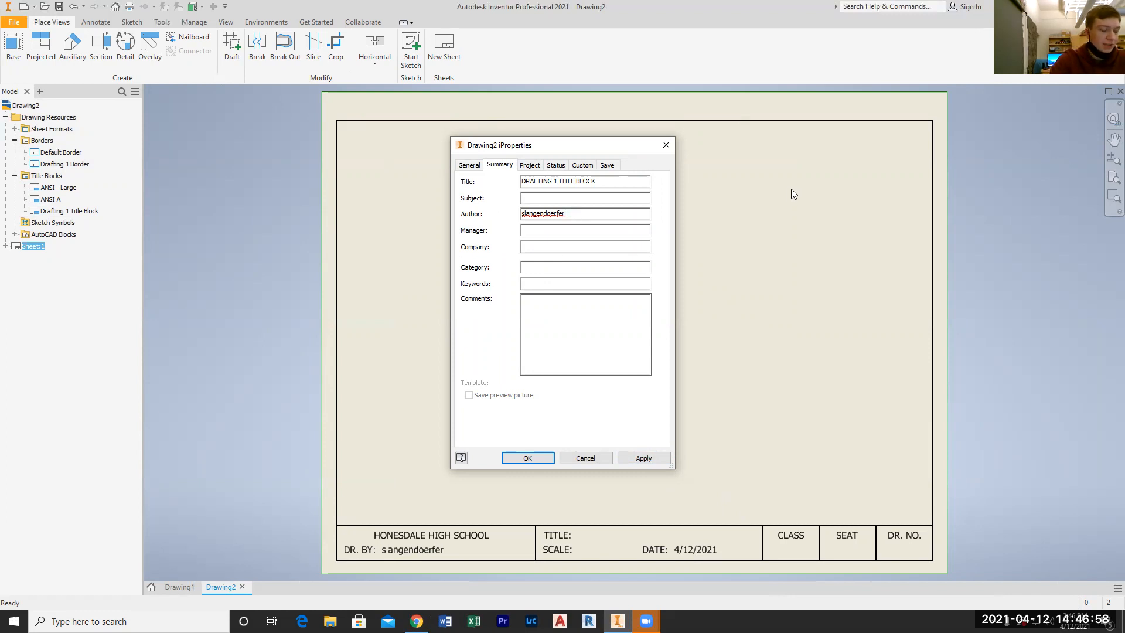
key(BackSpace)
key(BackSpace)
key(BackSpace)
key(BackSpace)
key(BackSpace)
key(BackSpace)
key(BackSpace)
key(BackSpace)
key(BackSpace)
key(BackSpace)
key(BackSpace)
key(BackSpace)
key(BackSpace)
key(BackSpace)
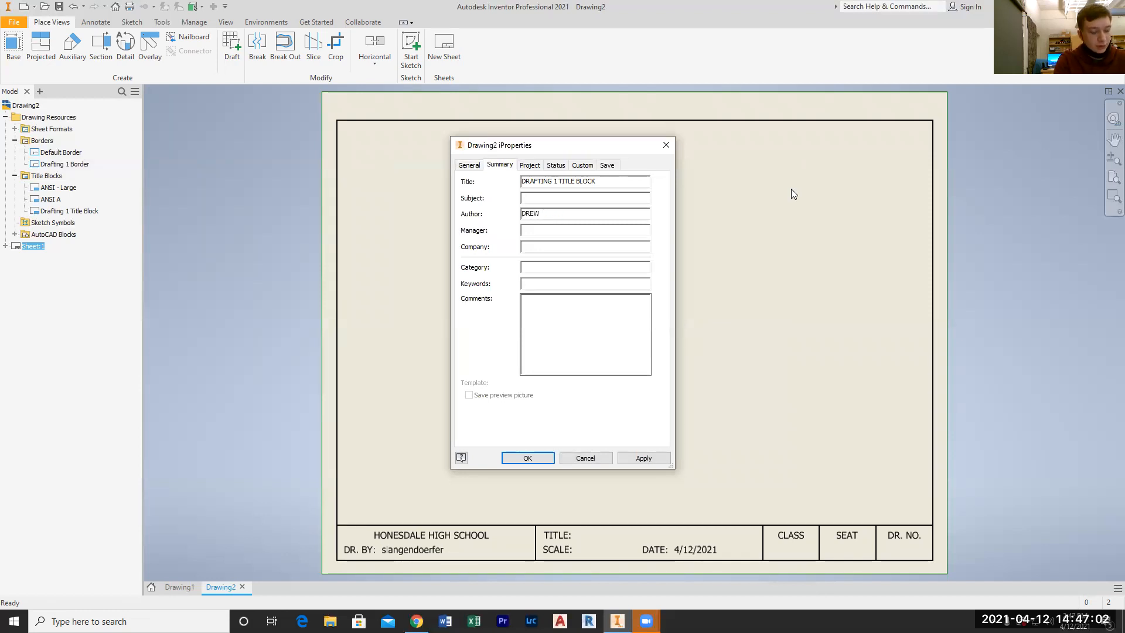
text(DREW HAZEN)
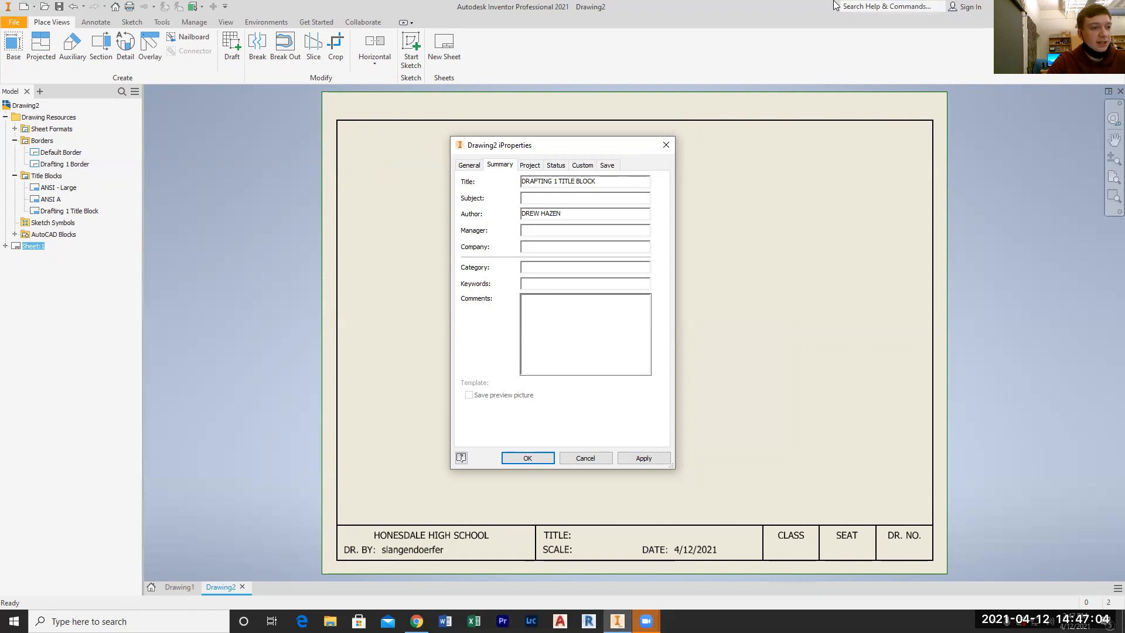
Examine the project iProperties and the calendar for the creation date
click(530, 165)
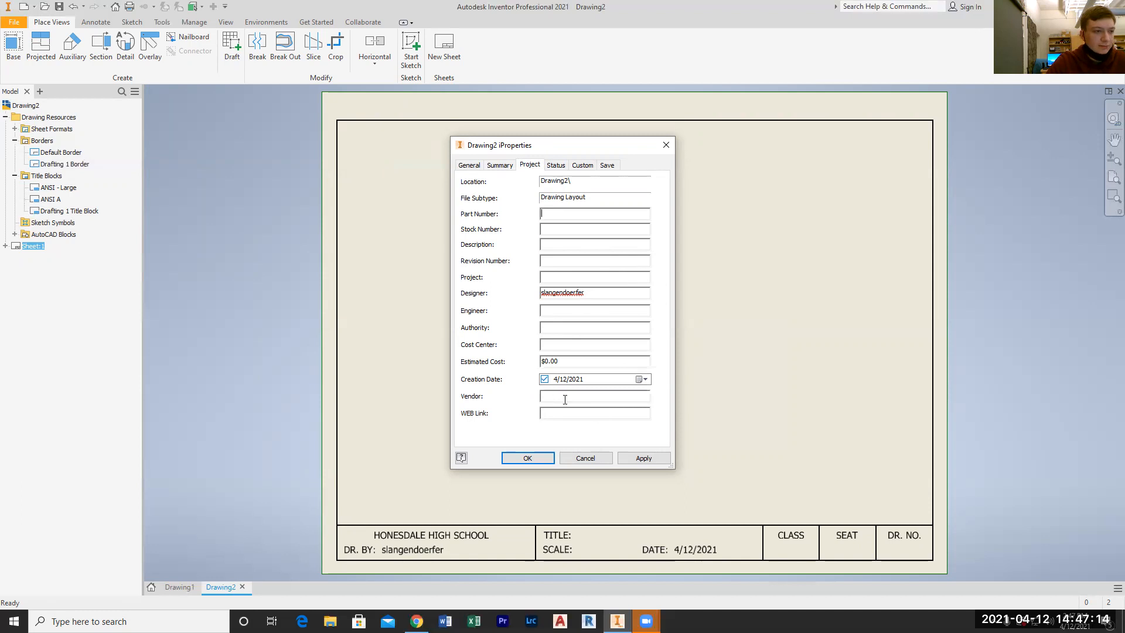
click(643, 380)
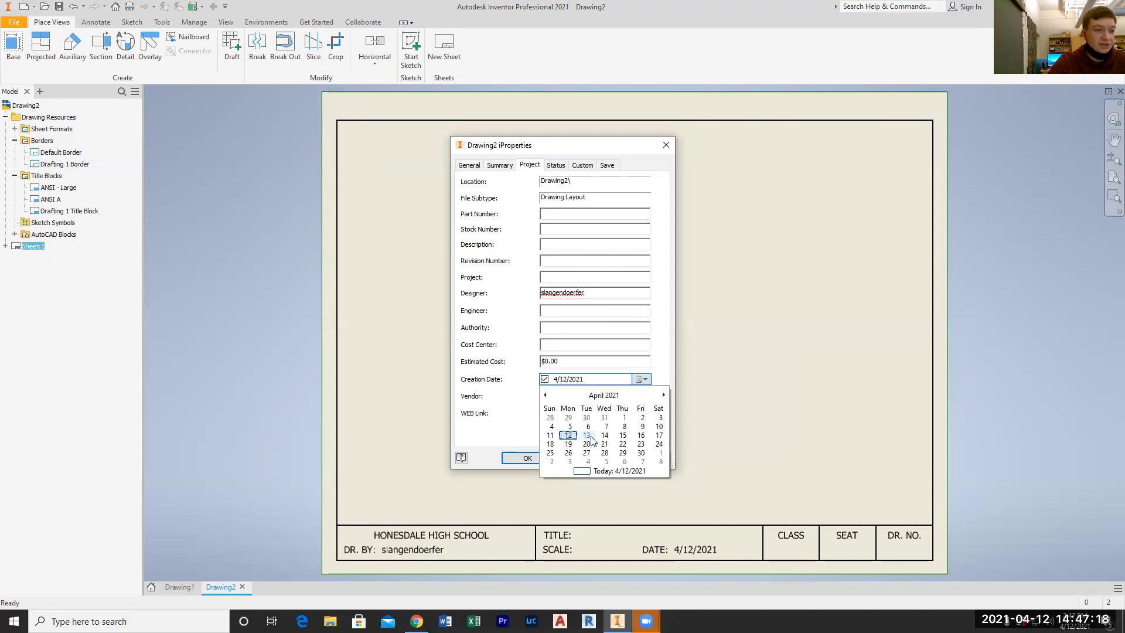
click(643, 379)
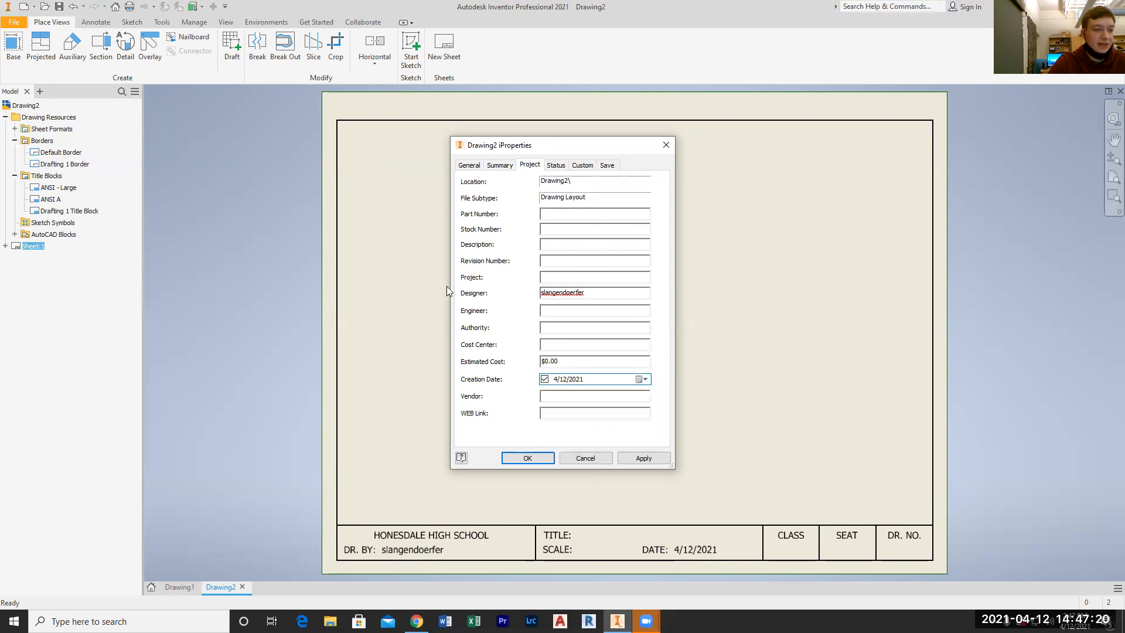
In the custom iProperties, set the CLASS property's value to 7
click(554, 165)
click(580, 165)
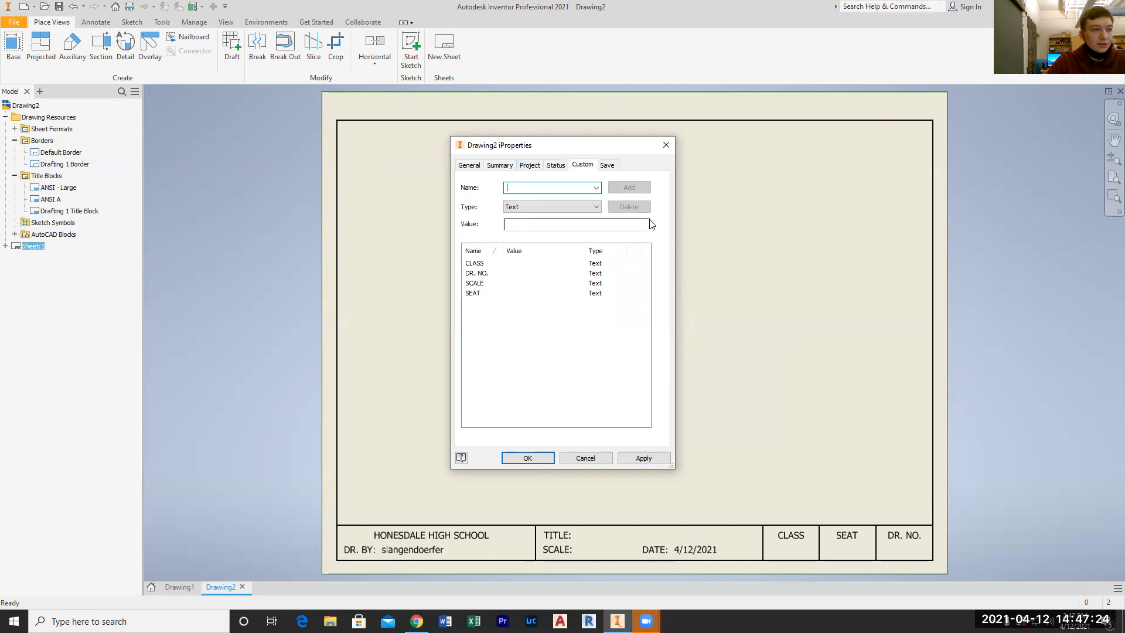
click(515, 271)
click(516, 264)
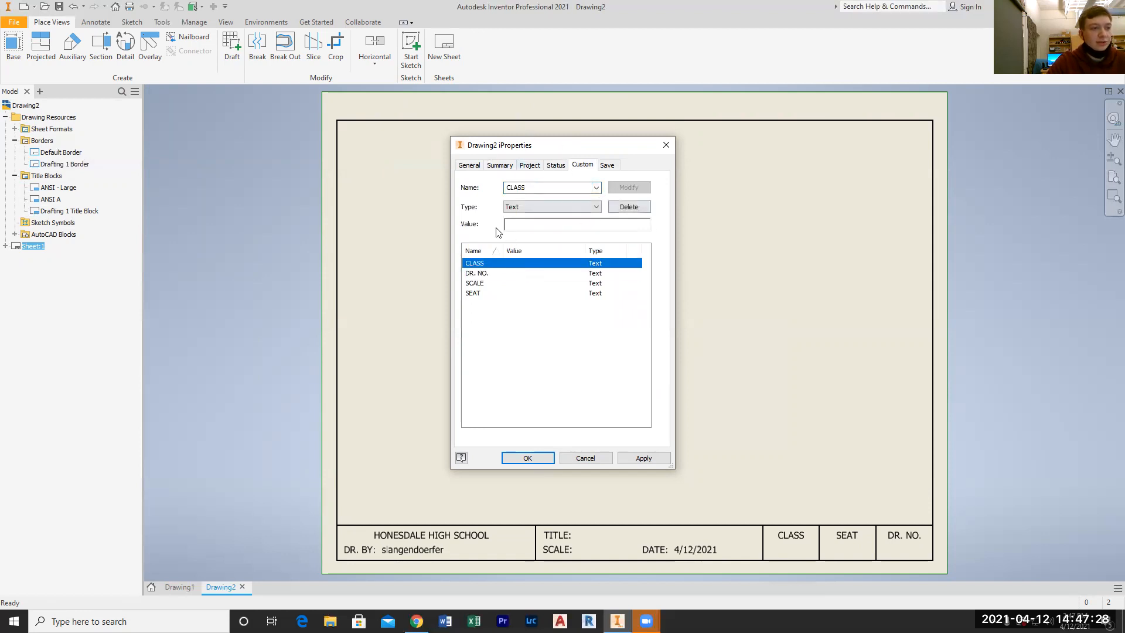
click(576, 227)
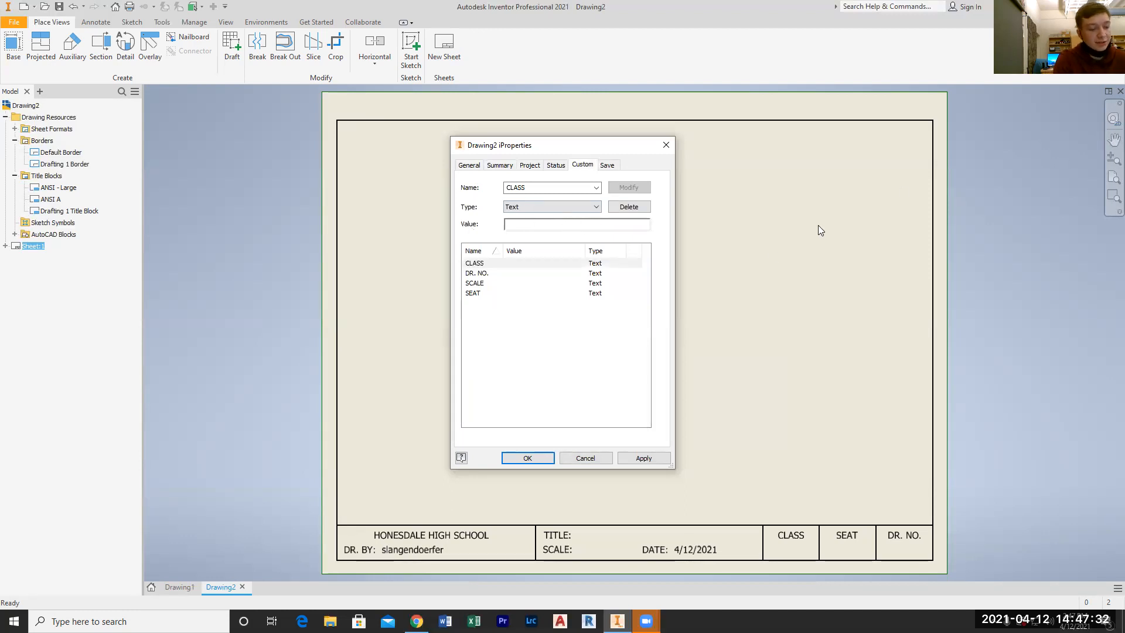
text(7)
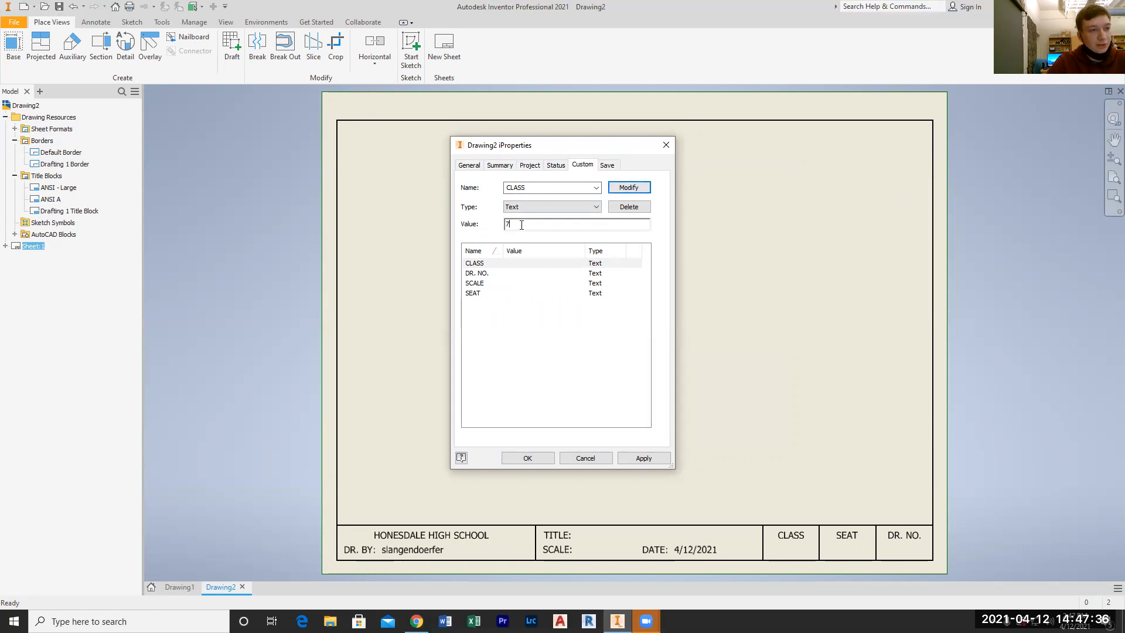
click(637, 189)
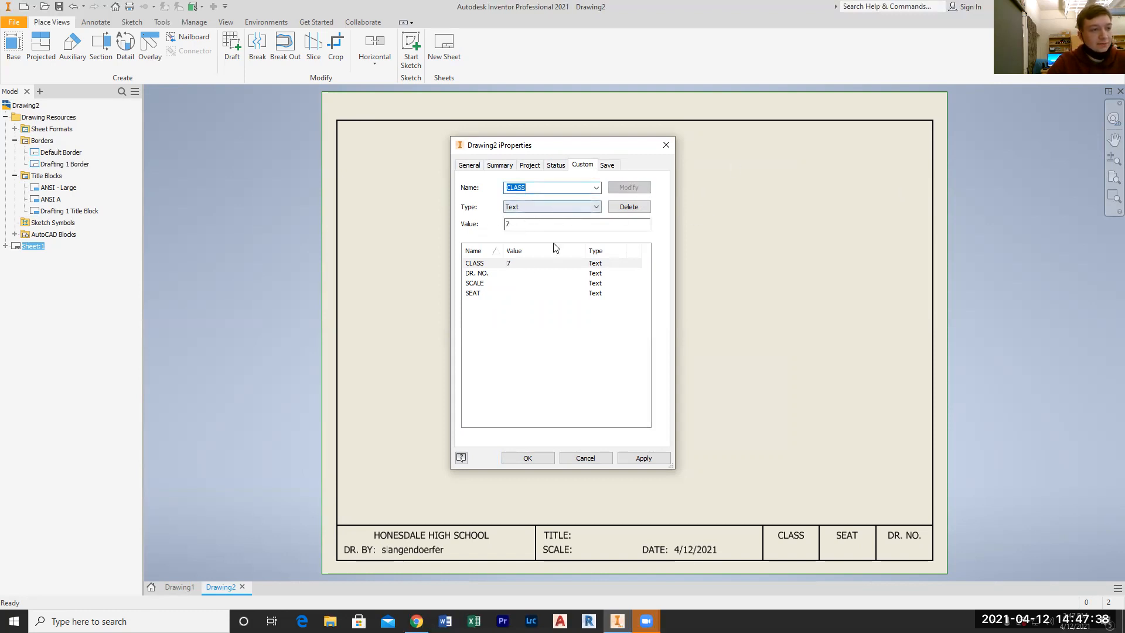
Set the custom DR. NO. property's value to 1
click(525, 273)
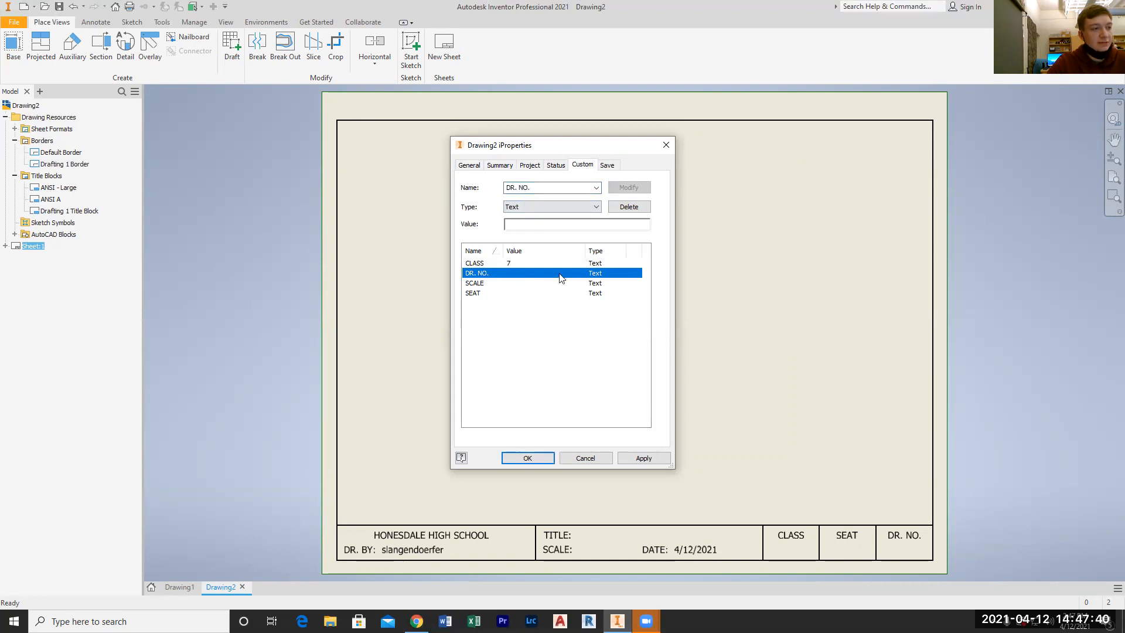
click(535, 226)
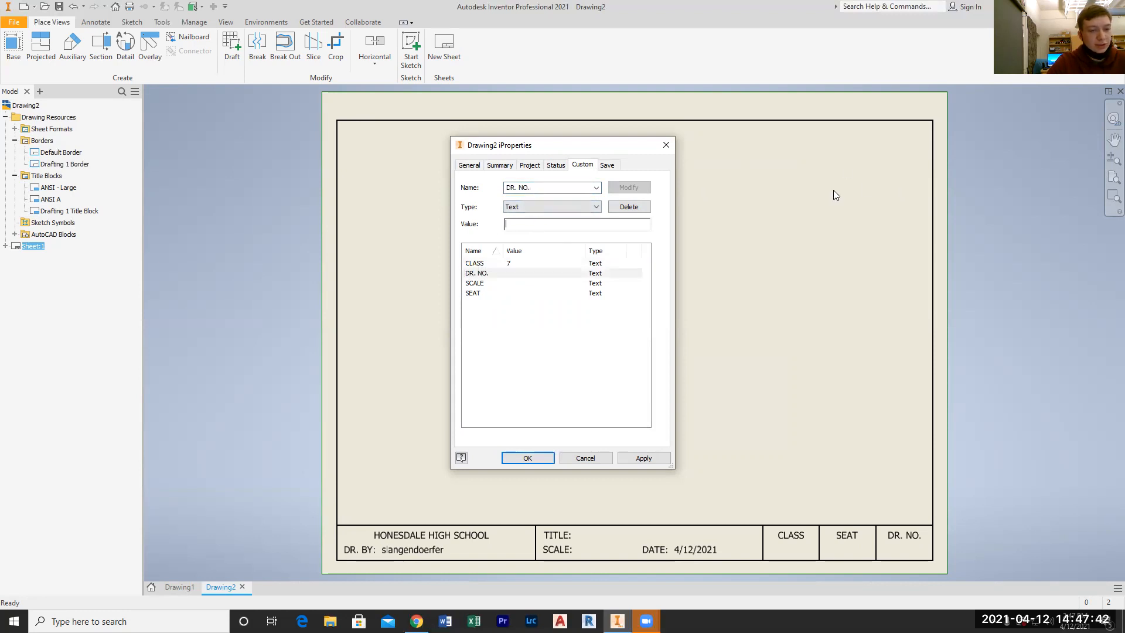
text(1)
click(629, 188)
Set the custom SCALE property's value to 1:1
click(511, 285)
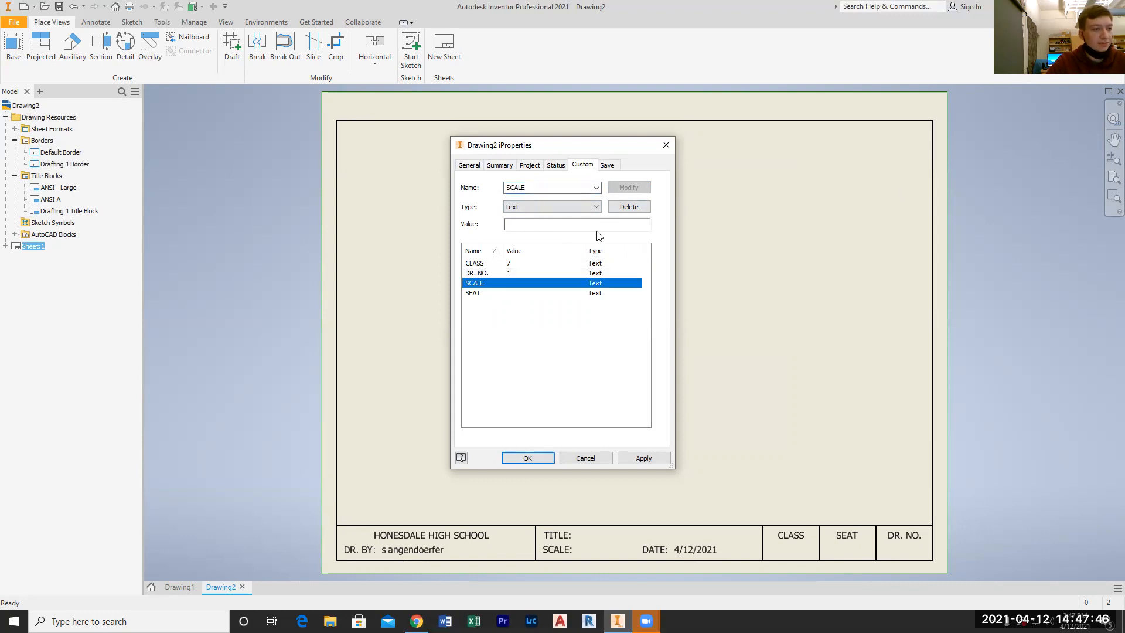
click(525, 223)
text(1:1)
click(628, 187)
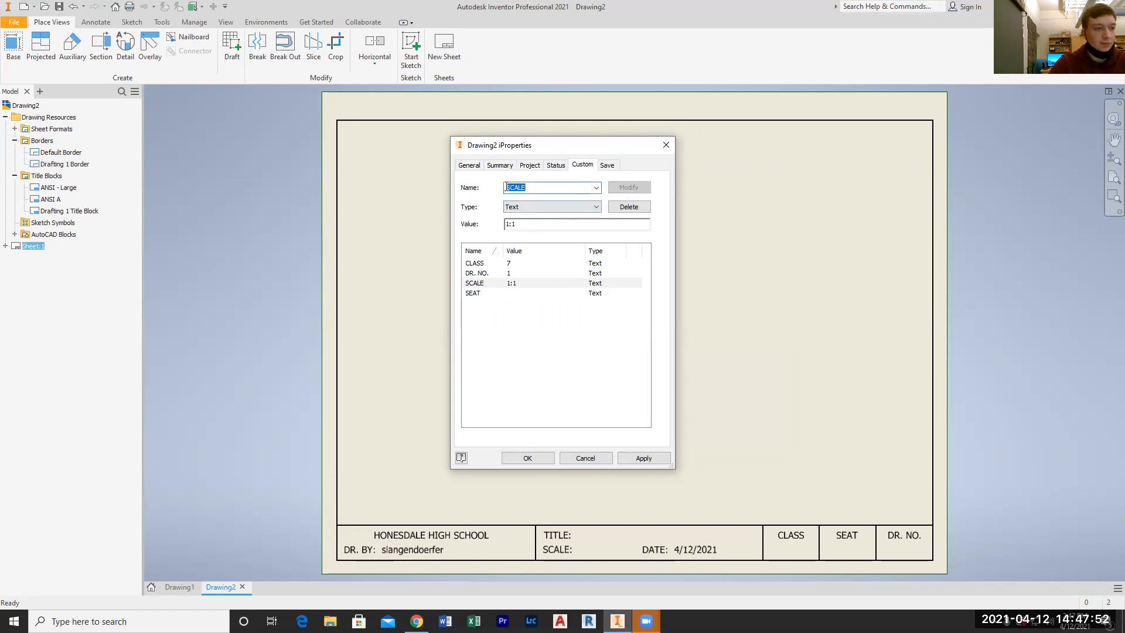
Set the custom SEAT property's value to 1 and apply all the iProperties to the drawing's title block
click(545, 293)
click(530, 224)
text(1)
click(628, 187)
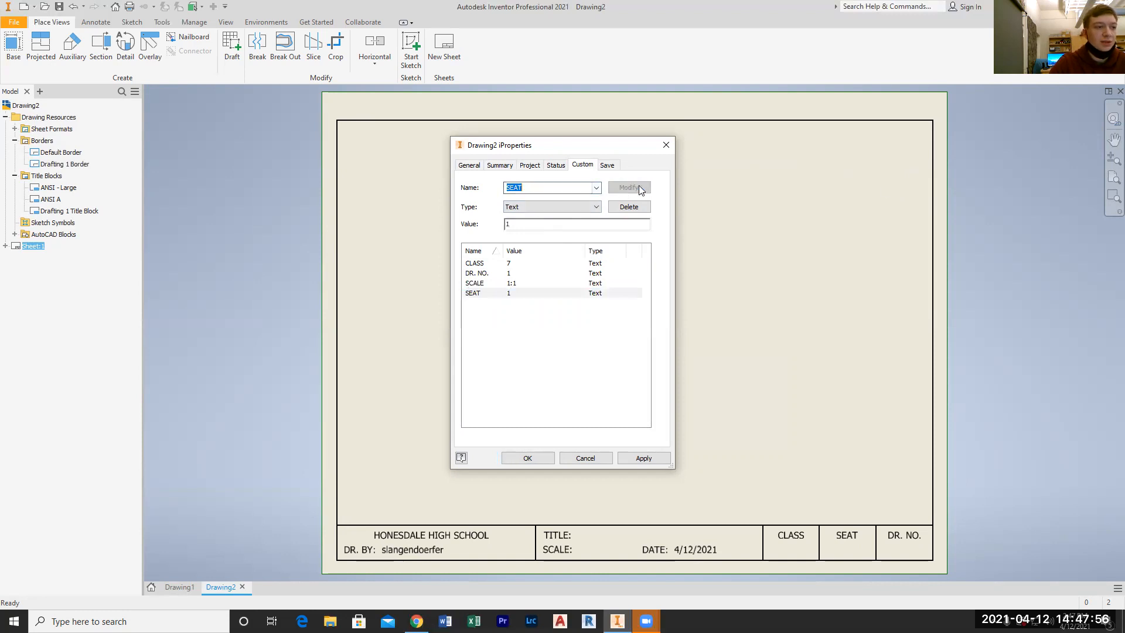
click(651, 457)
click(527, 458)
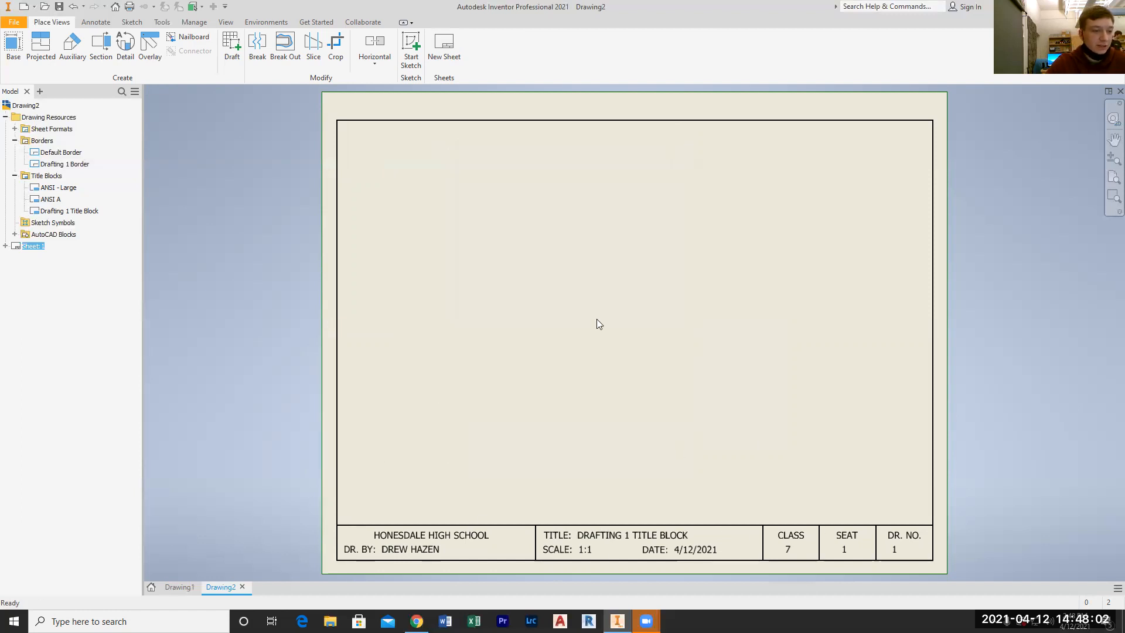
key(Home)
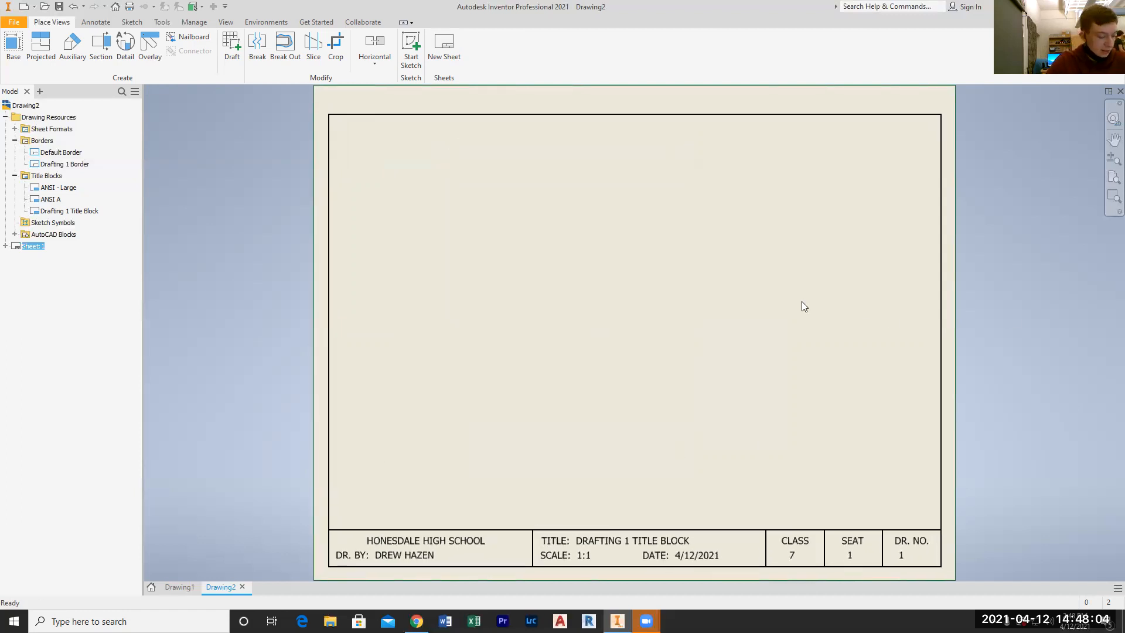